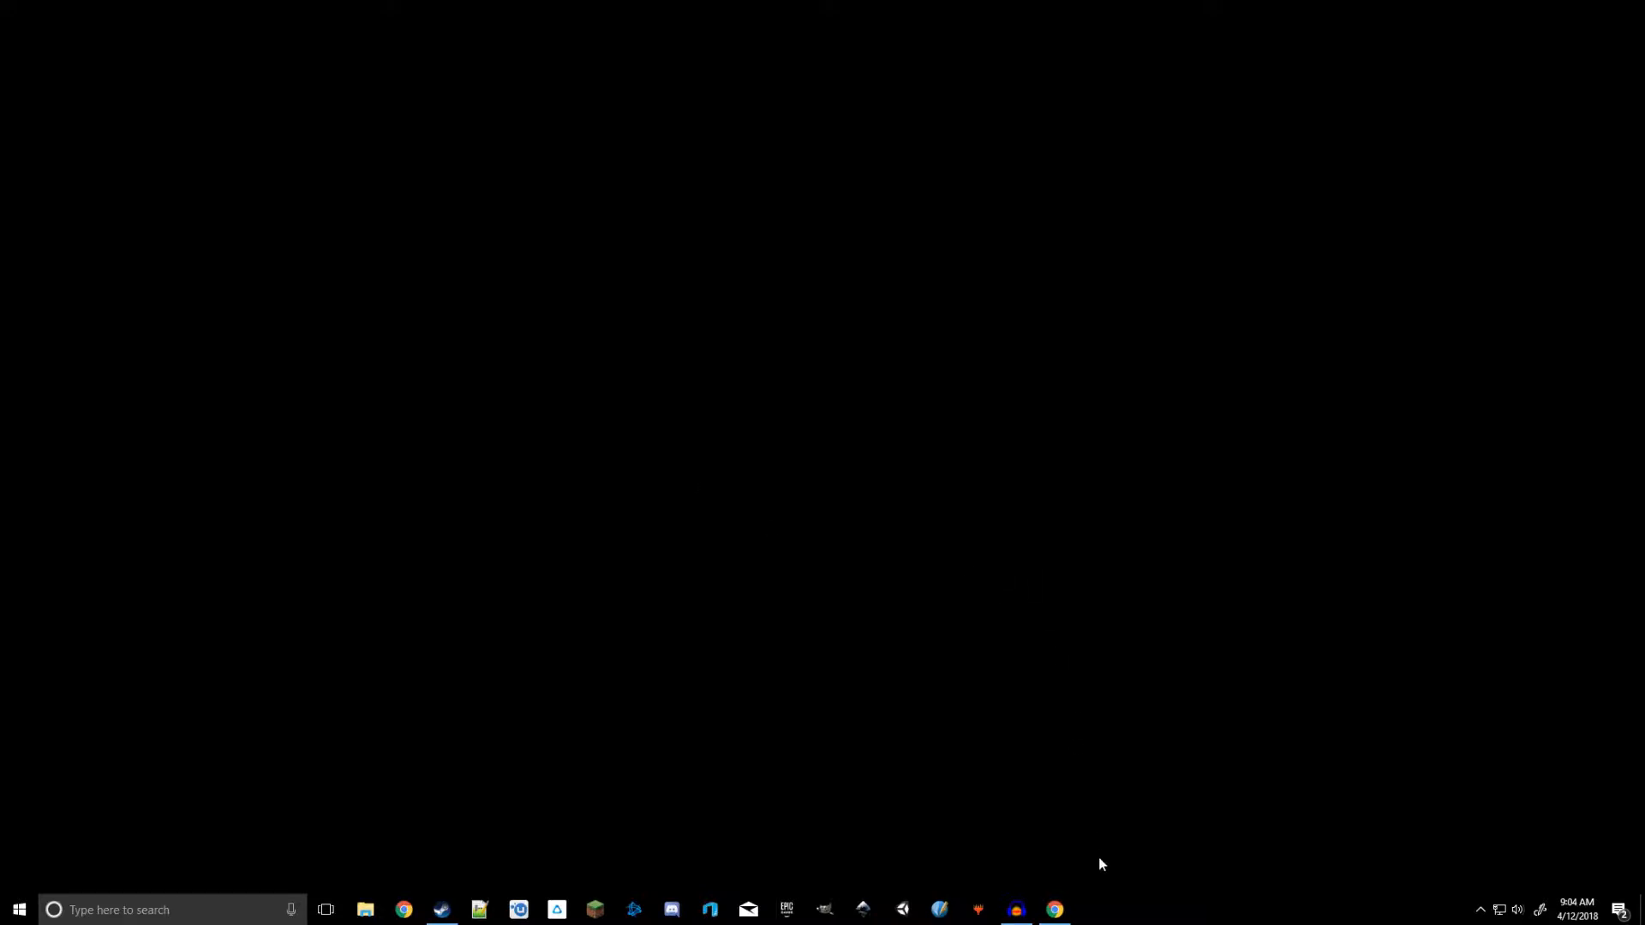
Download the Inkscape 0.92.3 64-bit Windows installer in .exe format from the Inkscape website
{"action": "left_click", "coordinate": [1054, 909]}
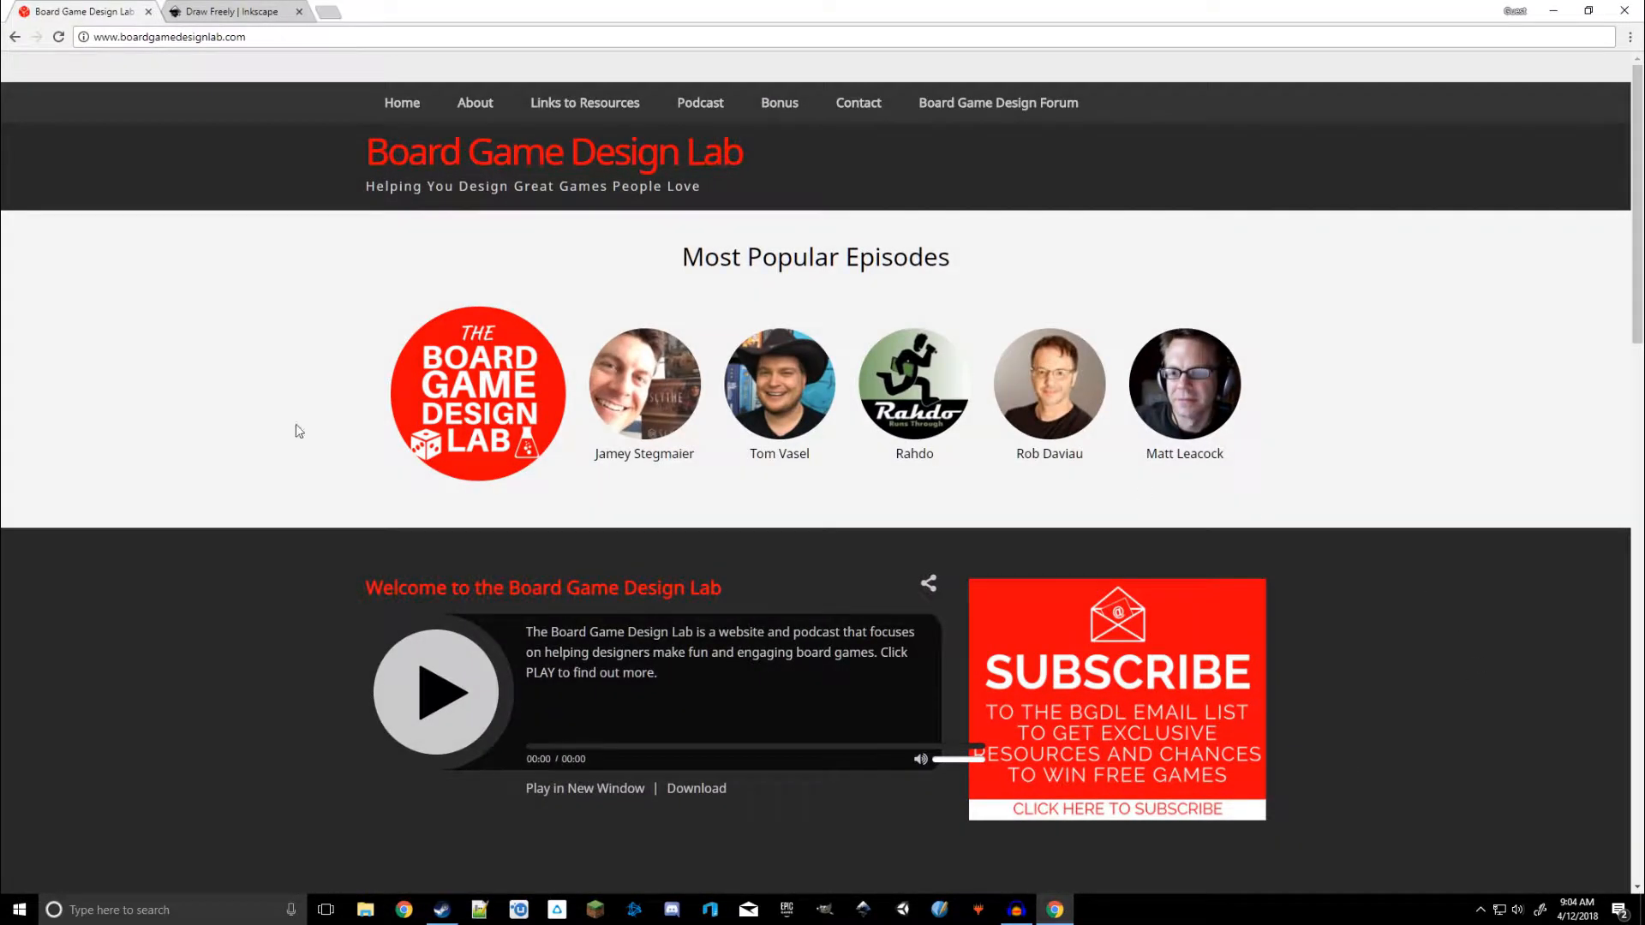
{"action": "left_click", "coordinate": [206, 6]}
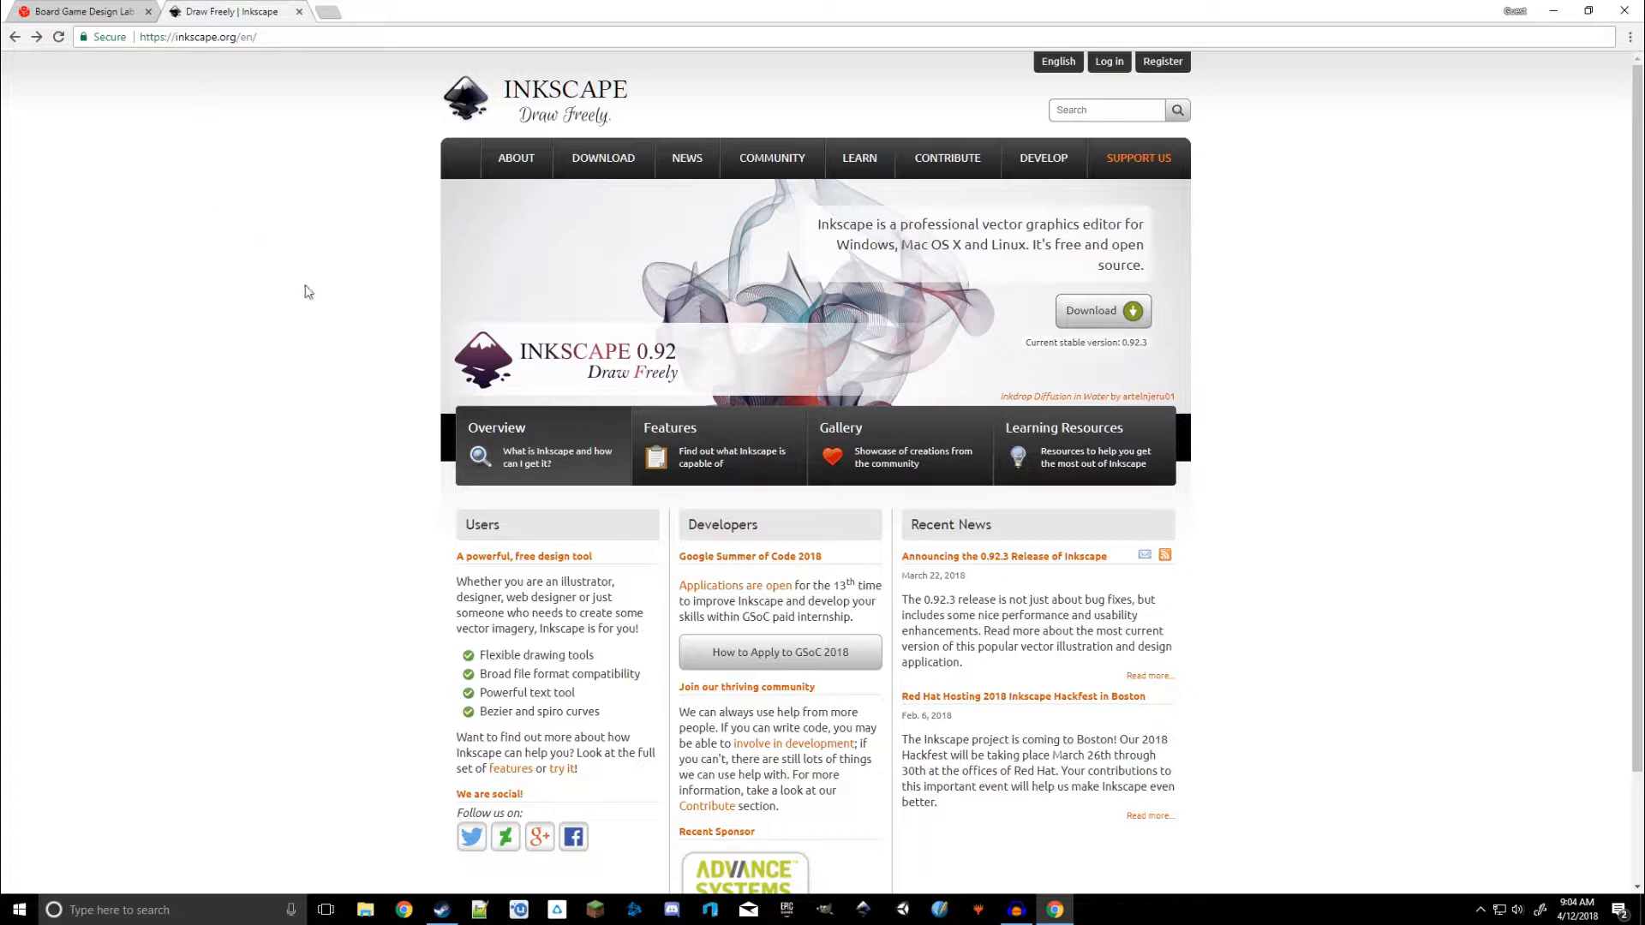
{"action": "left_click", "coordinate": [1126, 318]}
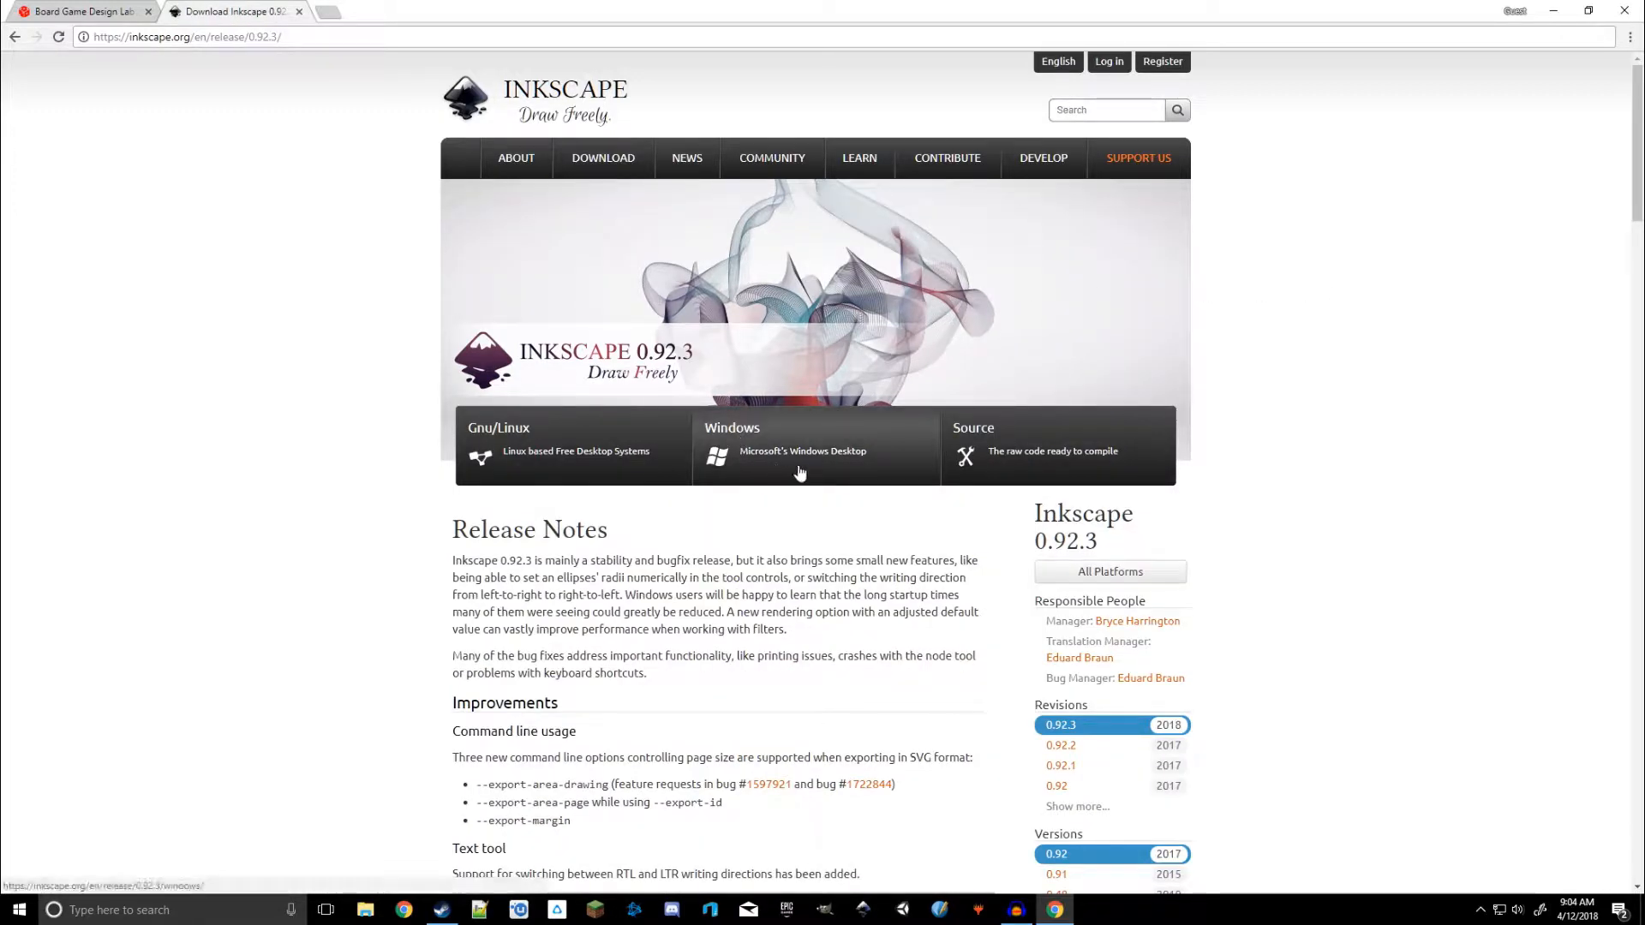
{"action": "left_click", "coordinate": [763, 458]}
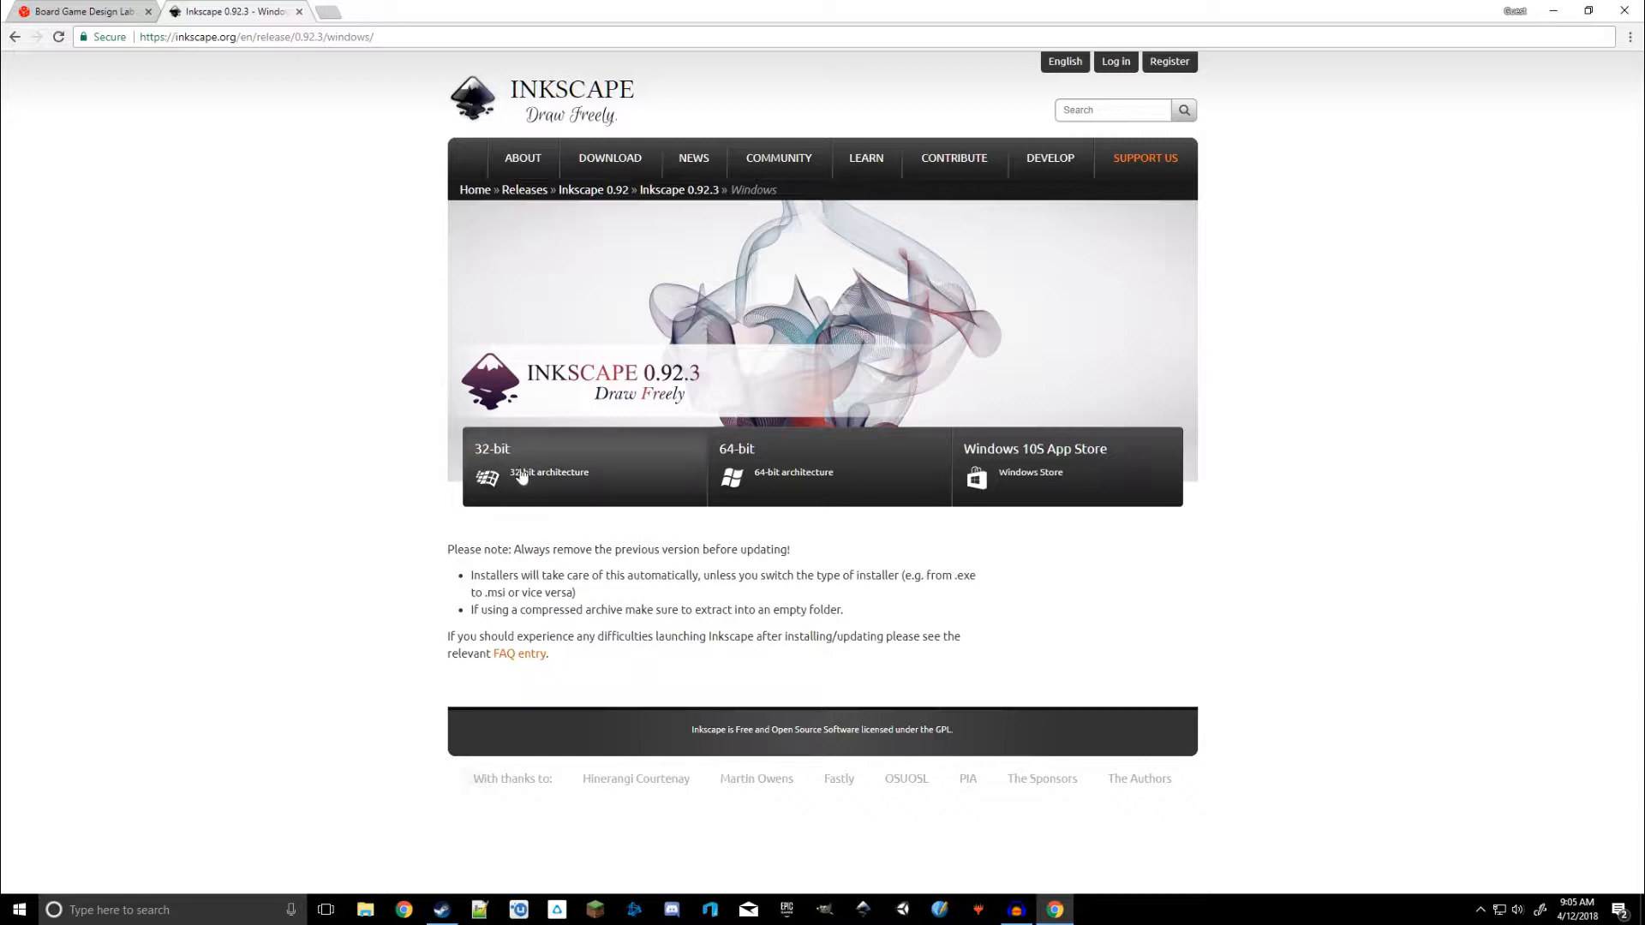
{"action": "left_click", "coordinate": [790, 482]}
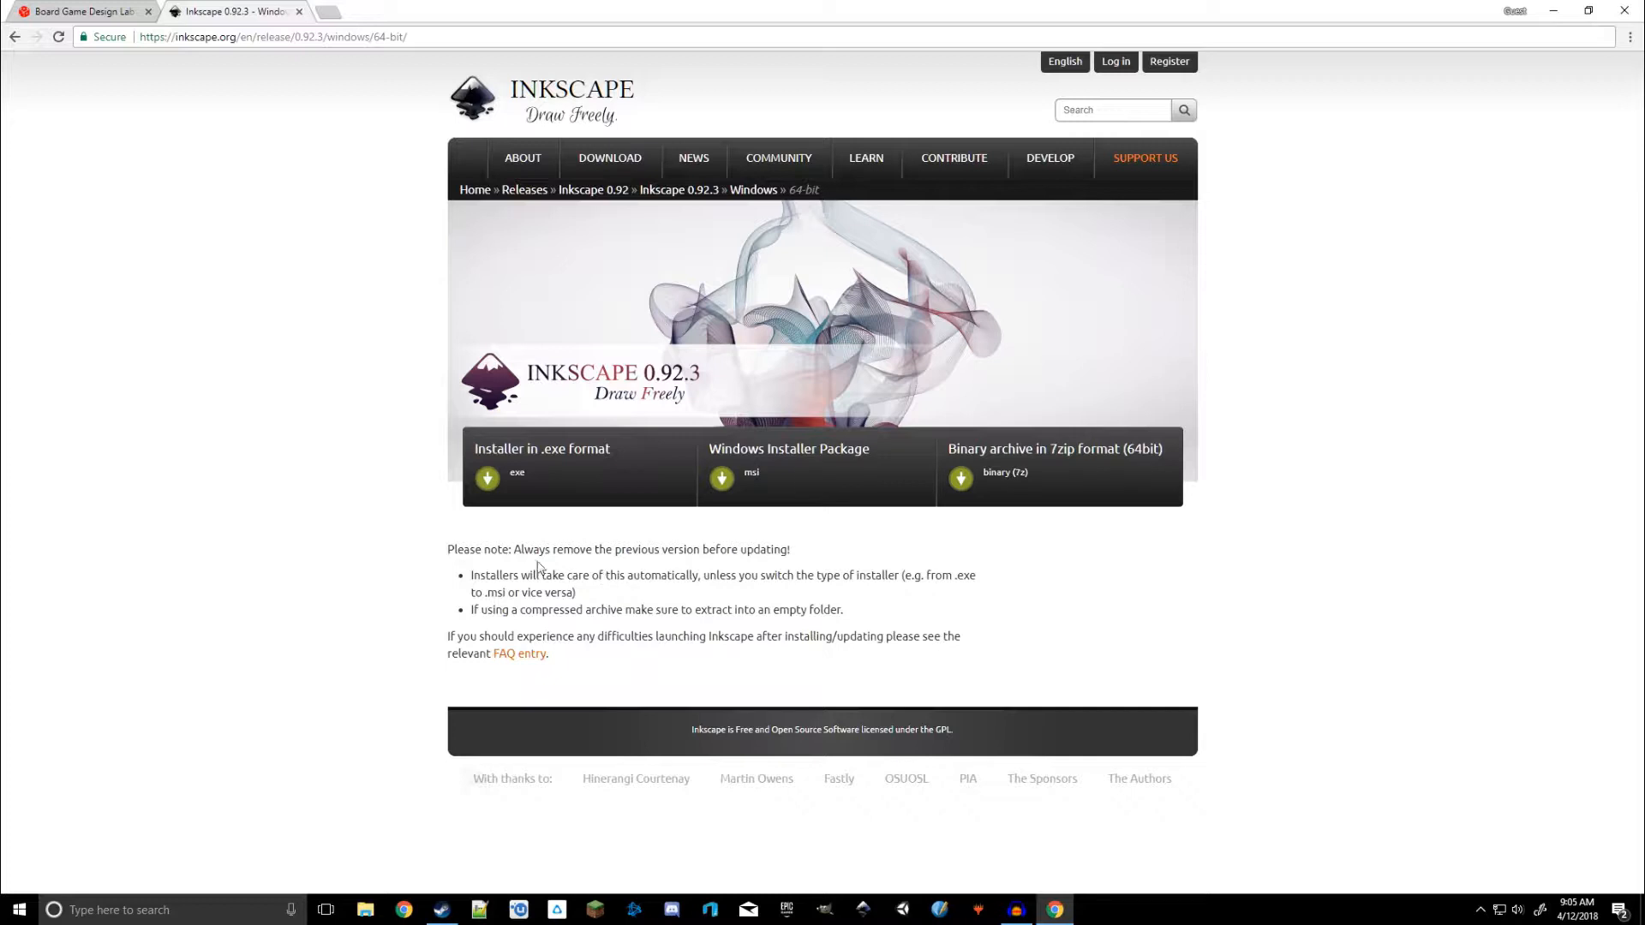
{"action": "left_click", "coordinate": [565, 480]}
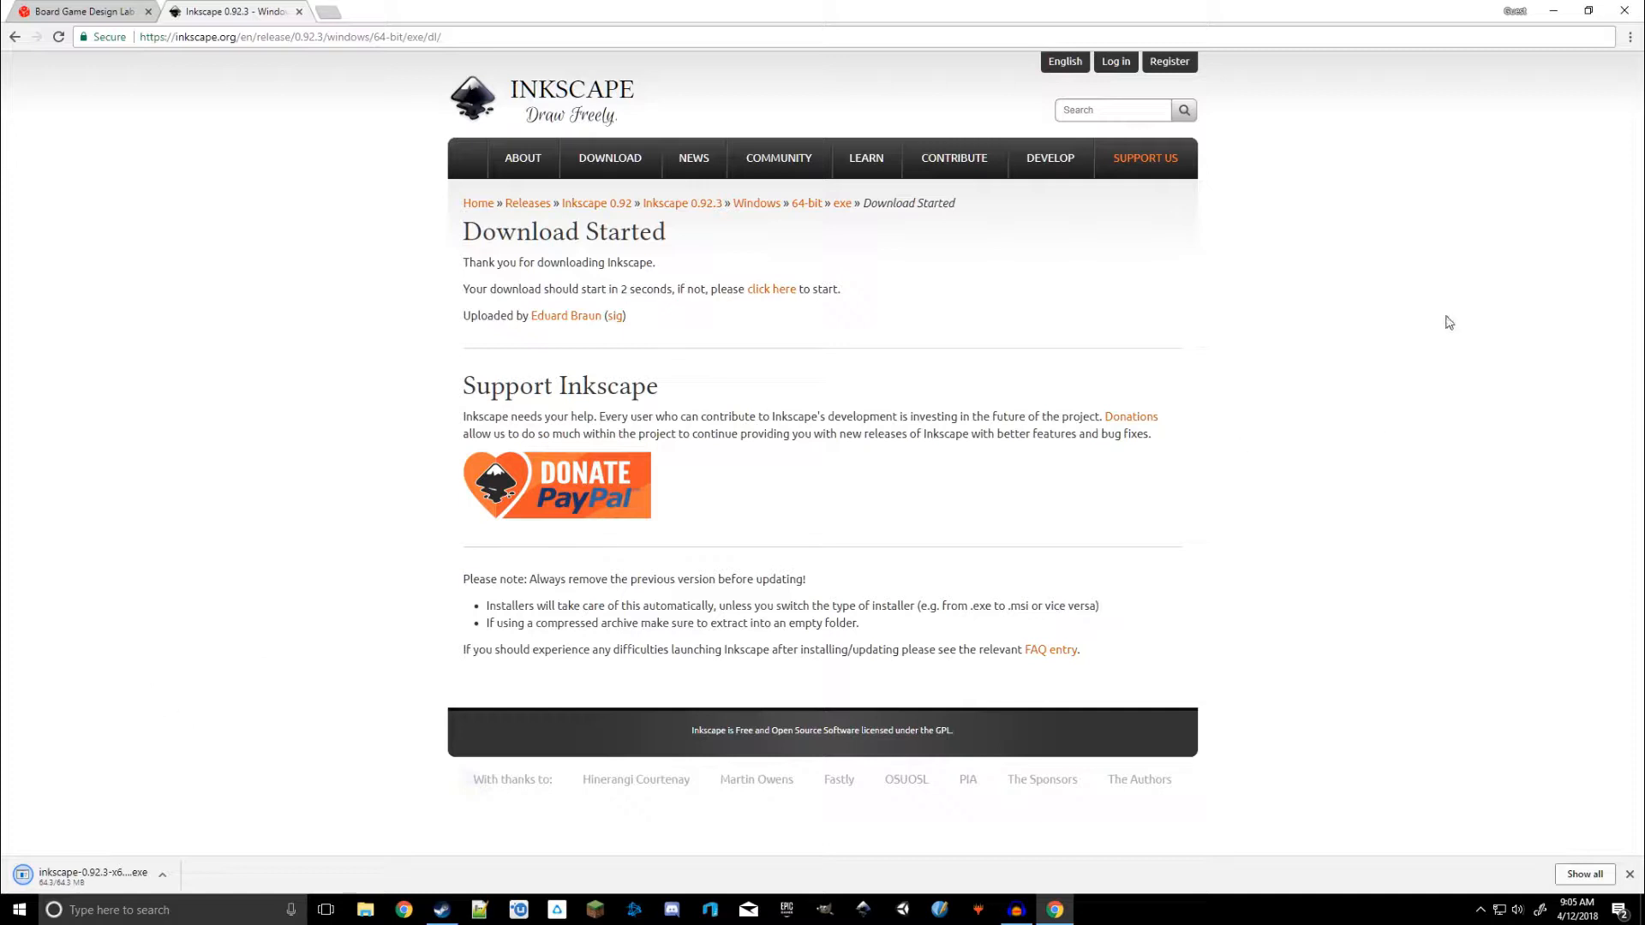
{"action": "left_click", "coordinate": [1543, 11]}
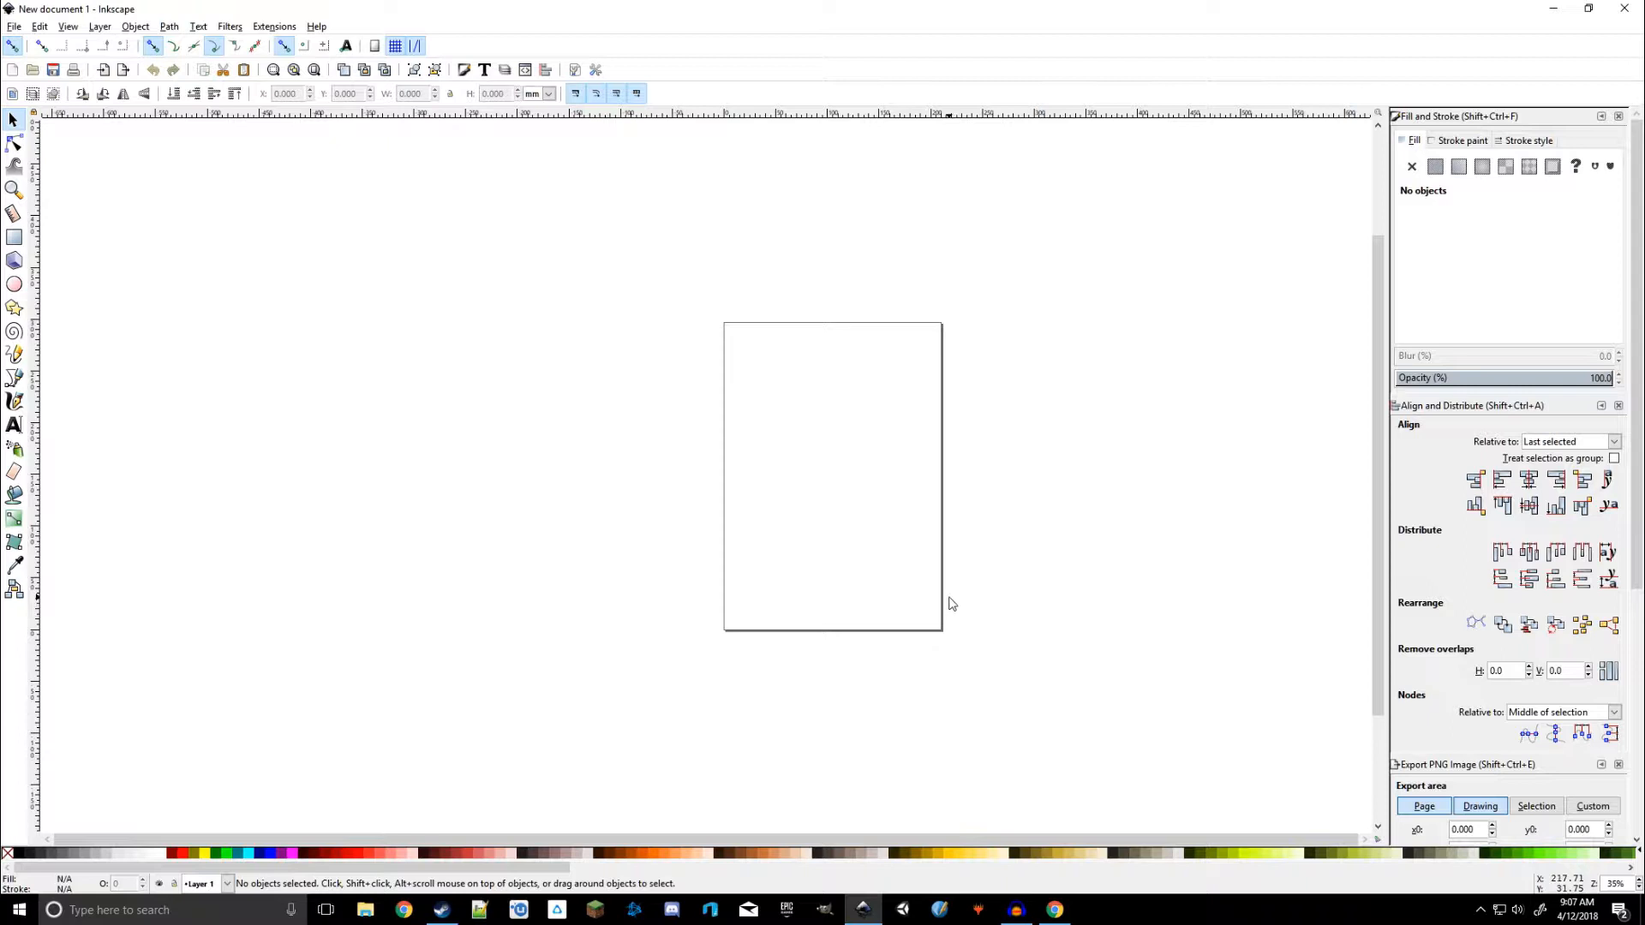
Draw a circle about 98 mm in diameter on the page with the Ellipse tool
{"action": "scroll", "coordinate": [834, 500], "scroll_direction": "up", "scroll_amount": 2, "text": "ctrl"}
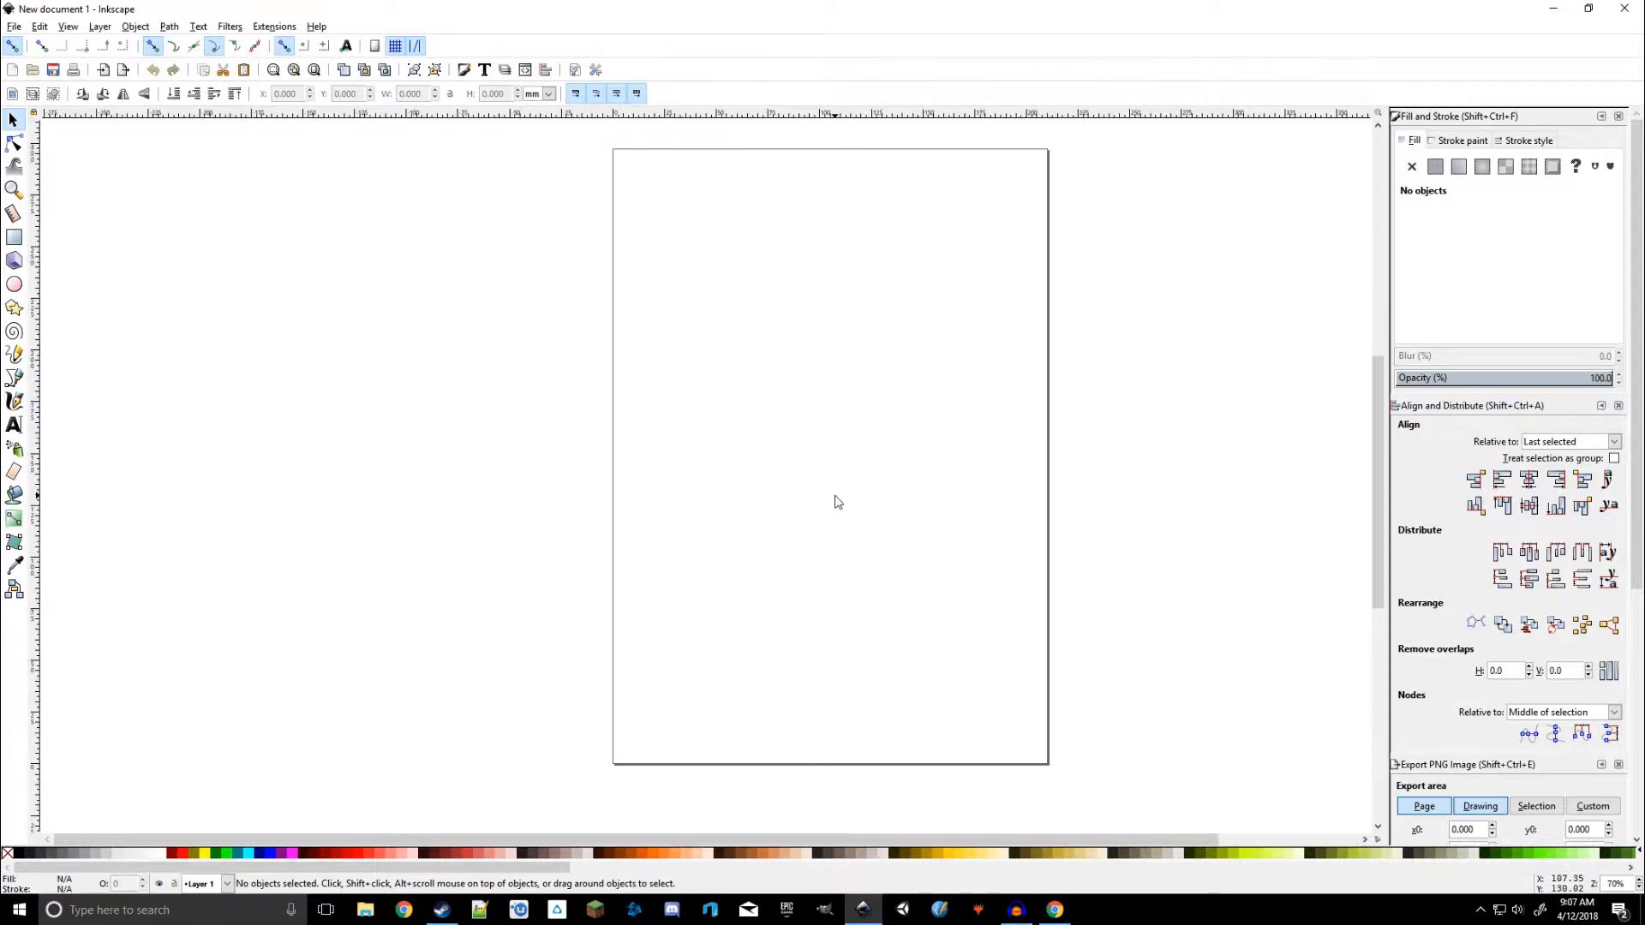
{"action": "scroll", "coordinate": [870, 503], "scroll_direction": "up", "scroll_amount": 1, "text": "ctrl"}
{"action": "scroll", "coordinate": [871, 503], "scroll_direction": "down", "scroll_amount": 1, "text": "ctrl"}
{"action": "left_click", "coordinate": [15, 285]}
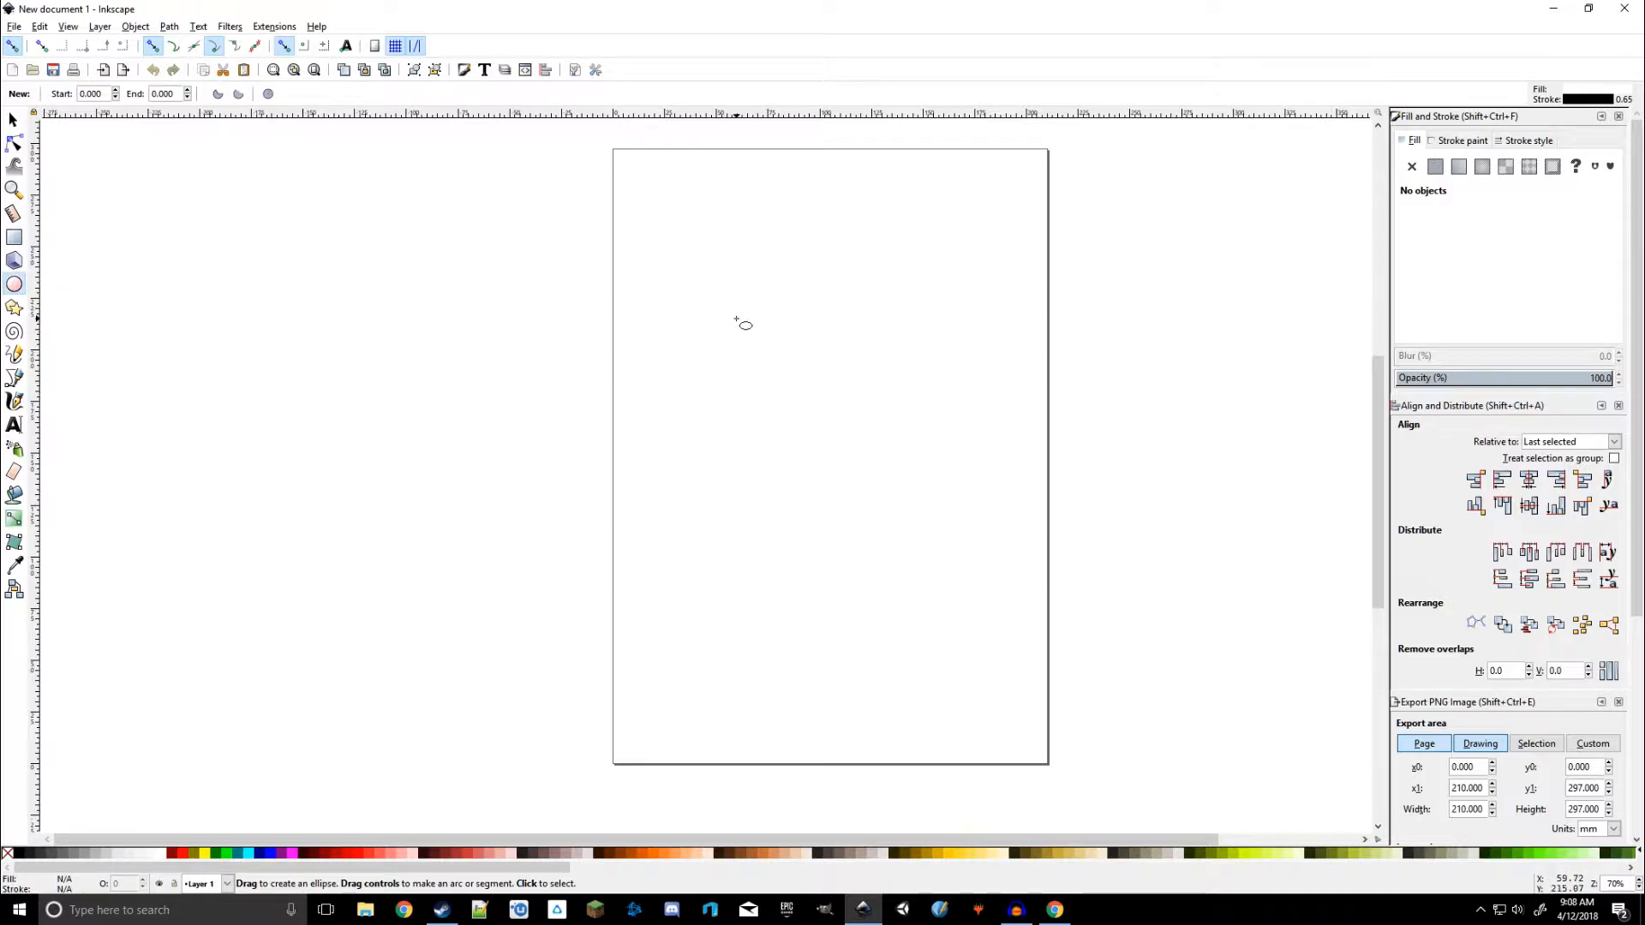
{"action": "left_click_drag", "start_coordinate": [736, 299], "coordinate": [885, 456]}
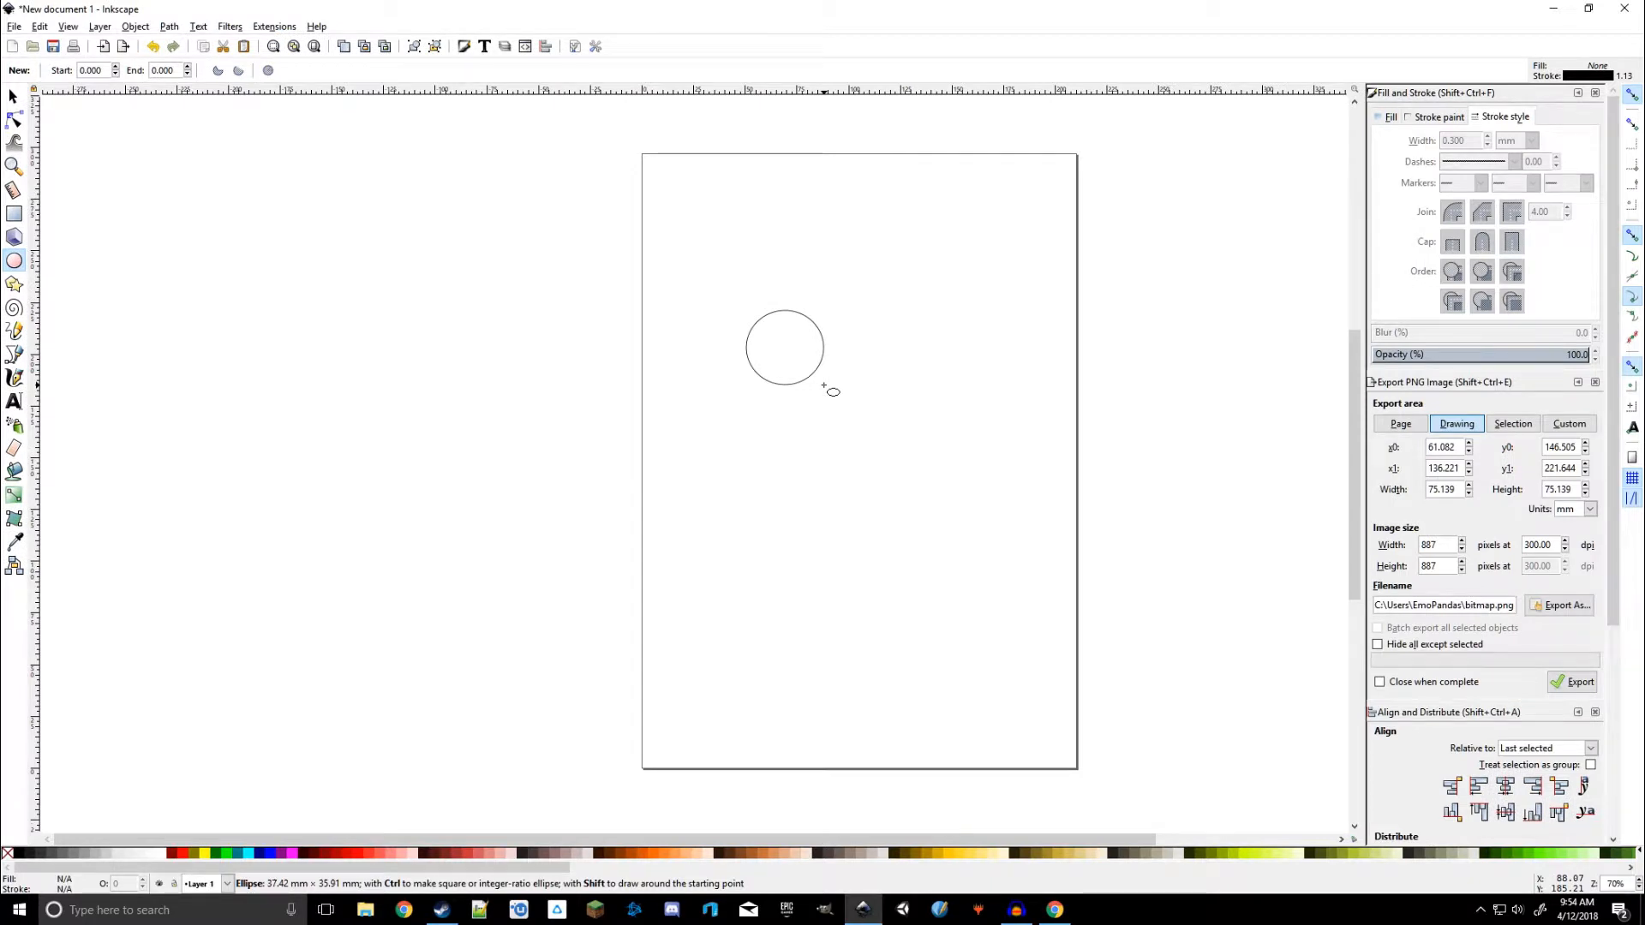
{"action": "left_click_drag", "start_coordinate": [823, 385], "coordinate": [951, 515]}
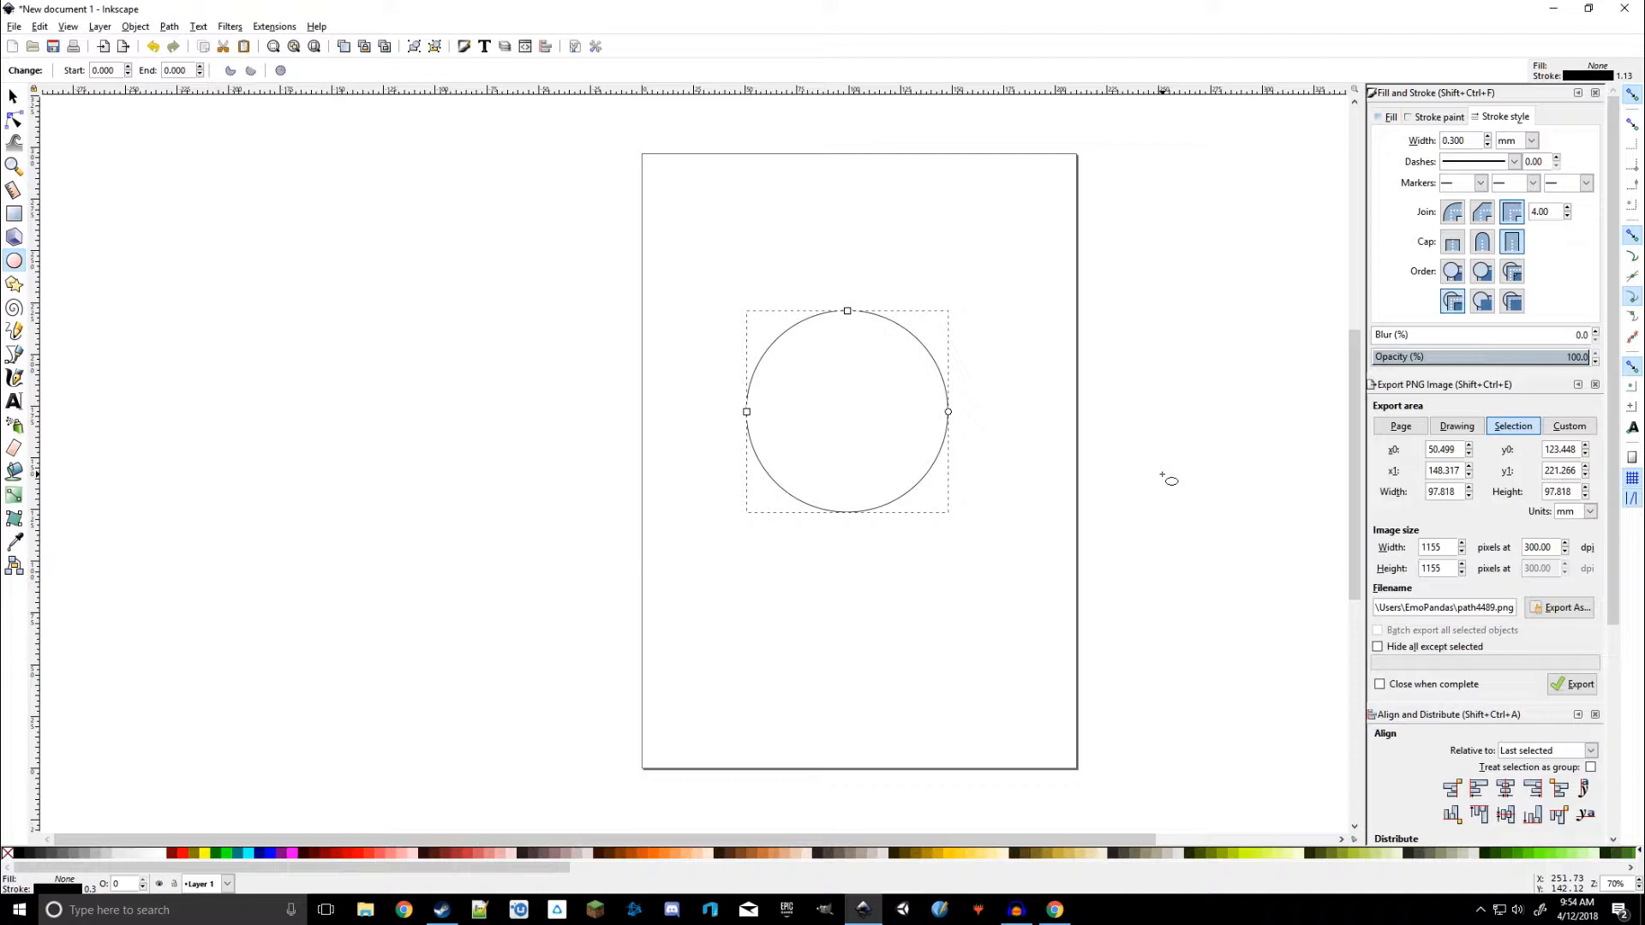
Set the circle's stroke width to 8 mm in the stroke style settings
{"action": "left_click", "coordinate": [1390, 117]}
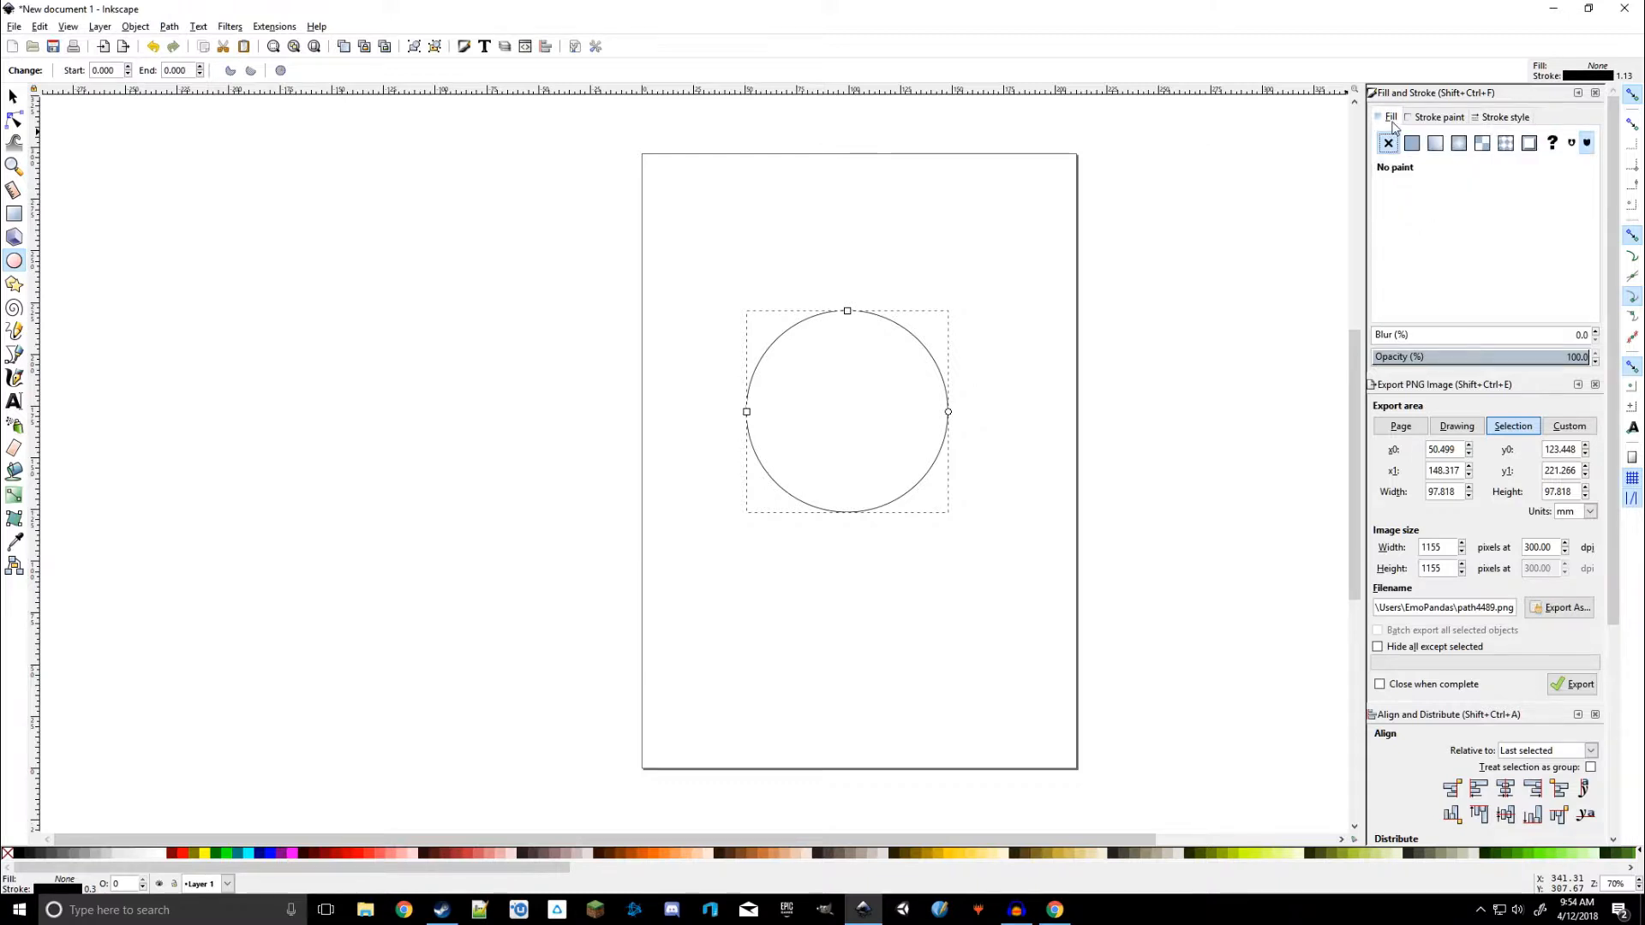
{"action": "left_click", "coordinate": [1435, 120]}
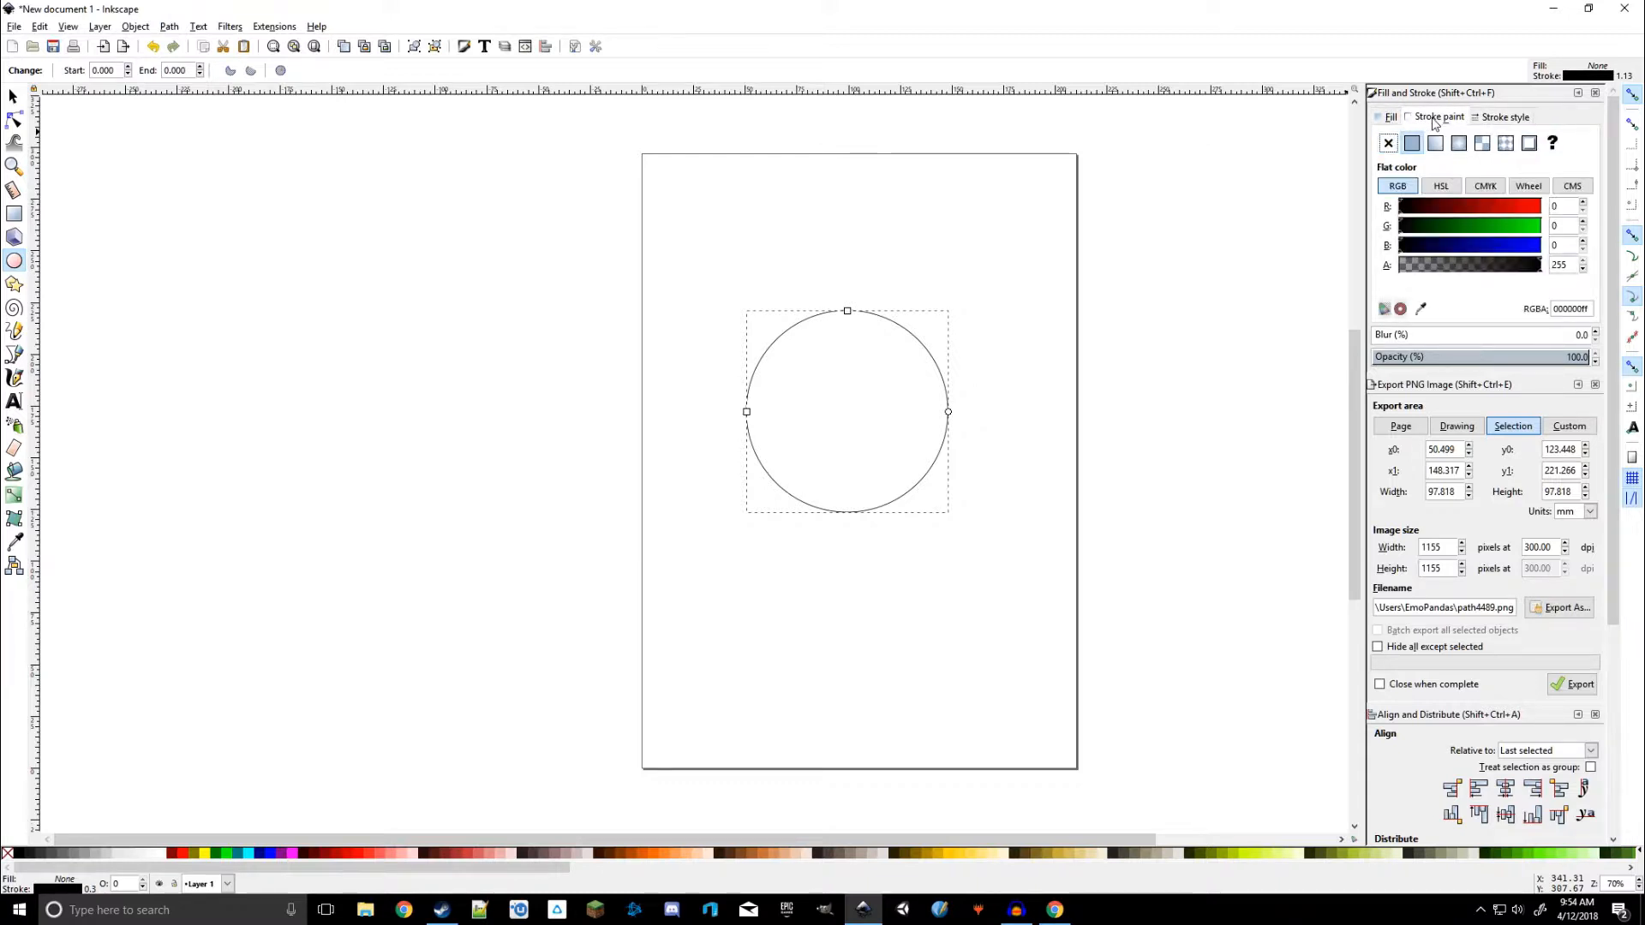
{"action": "left_click", "coordinate": [1495, 119]}
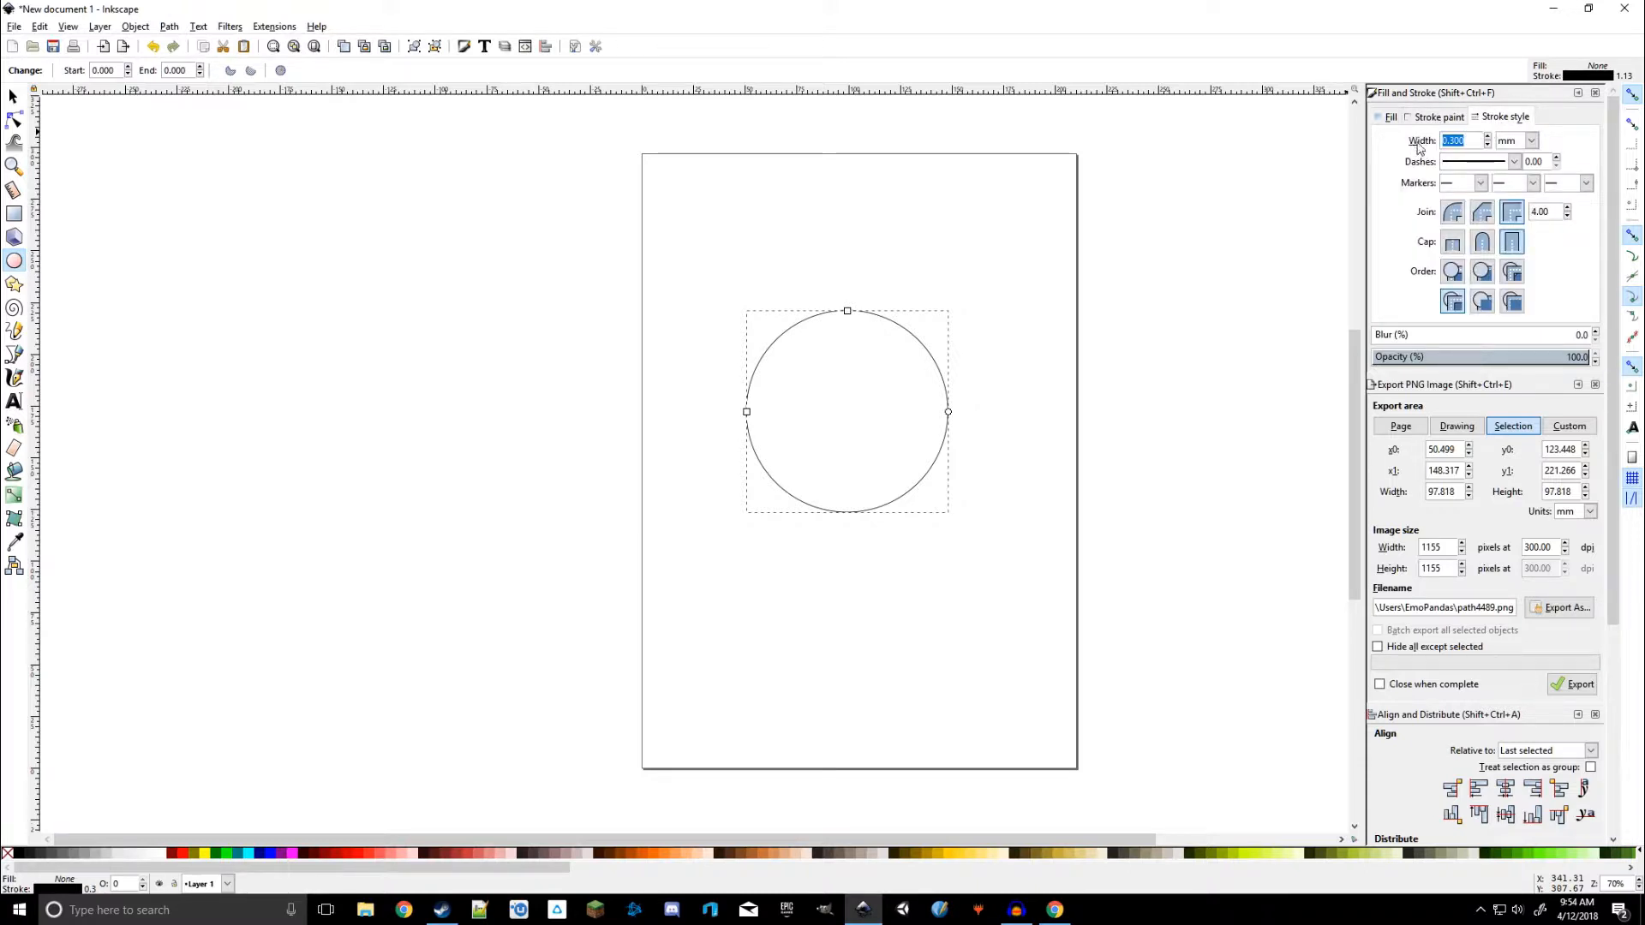
{"action": "type", "text": "0.7"}
{"action": "key", "text": "Return"}
{"action": "scroll", "coordinate": [1474, 144], "scroll_direction": "up", "scroll_amount": 20}
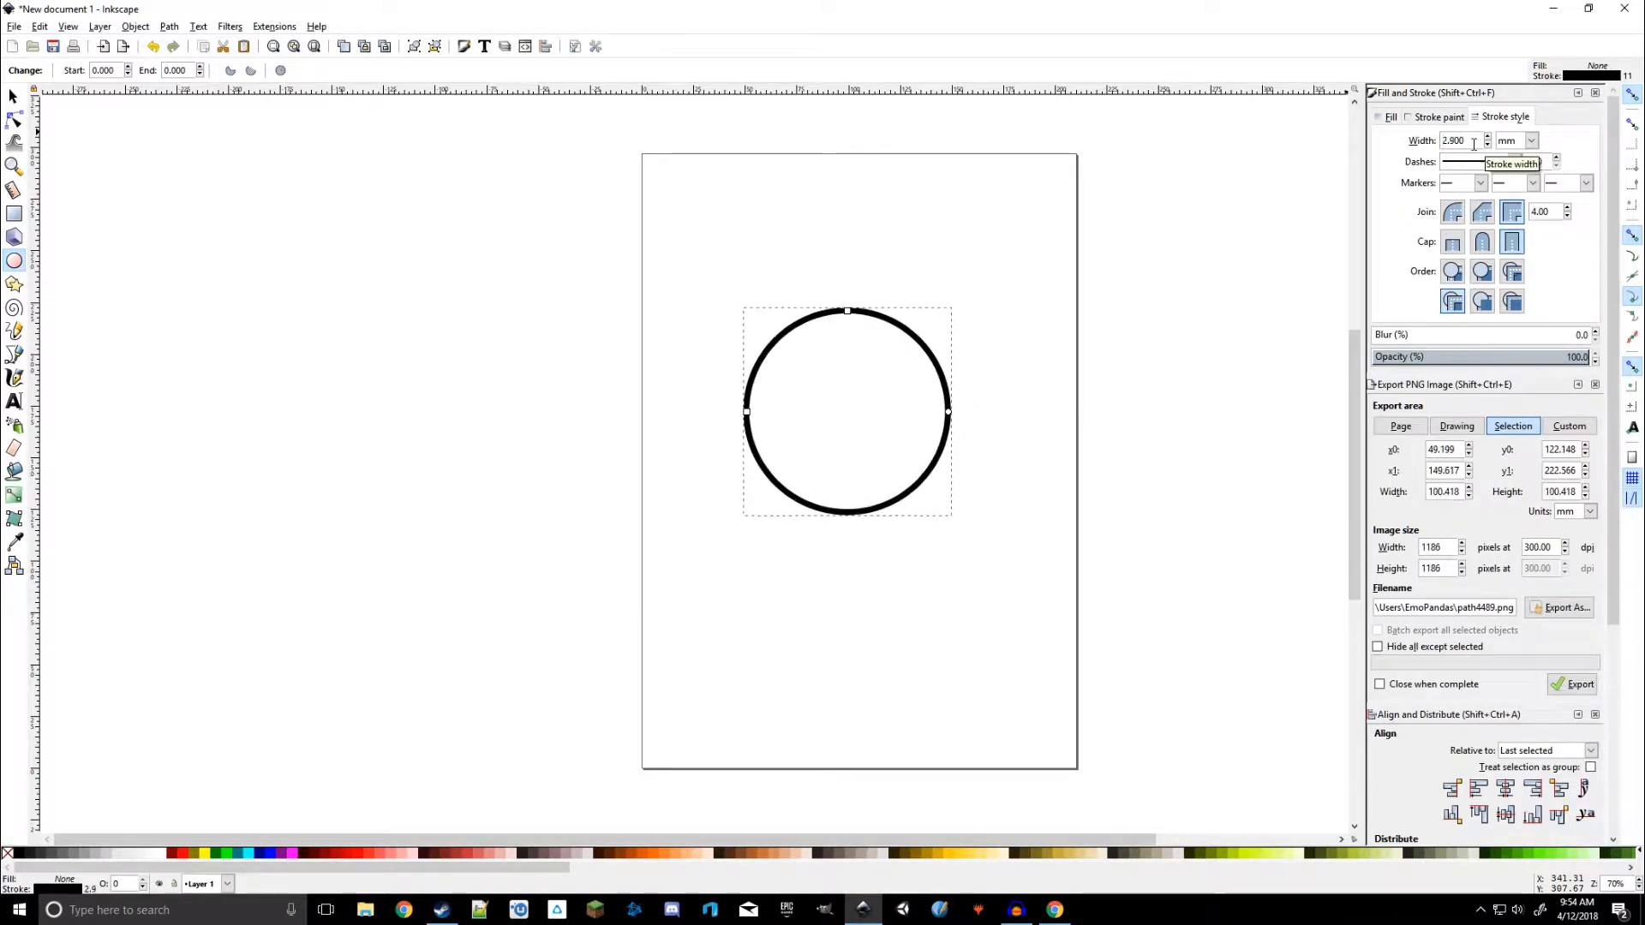
{"action": "scroll", "coordinate": [1474, 144], "scroll_direction": "up", "scroll_amount": 20}
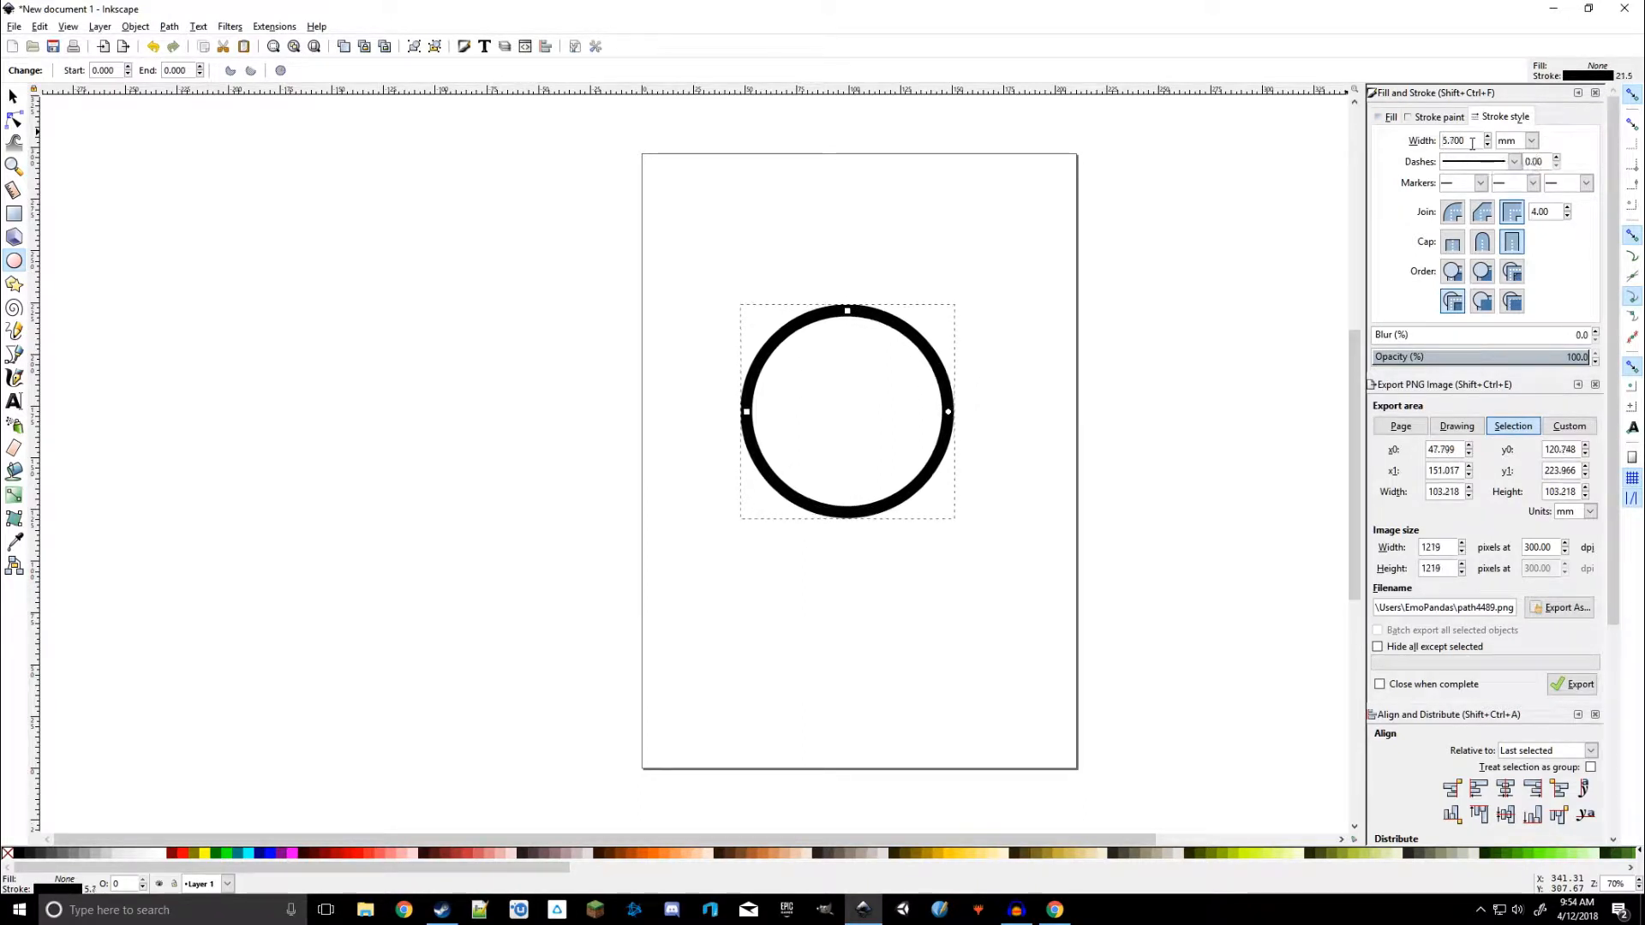
{"action": "scroll", "coordinate": [1473, 144], "scroll_direction": "up", "scroll_amount": 6}
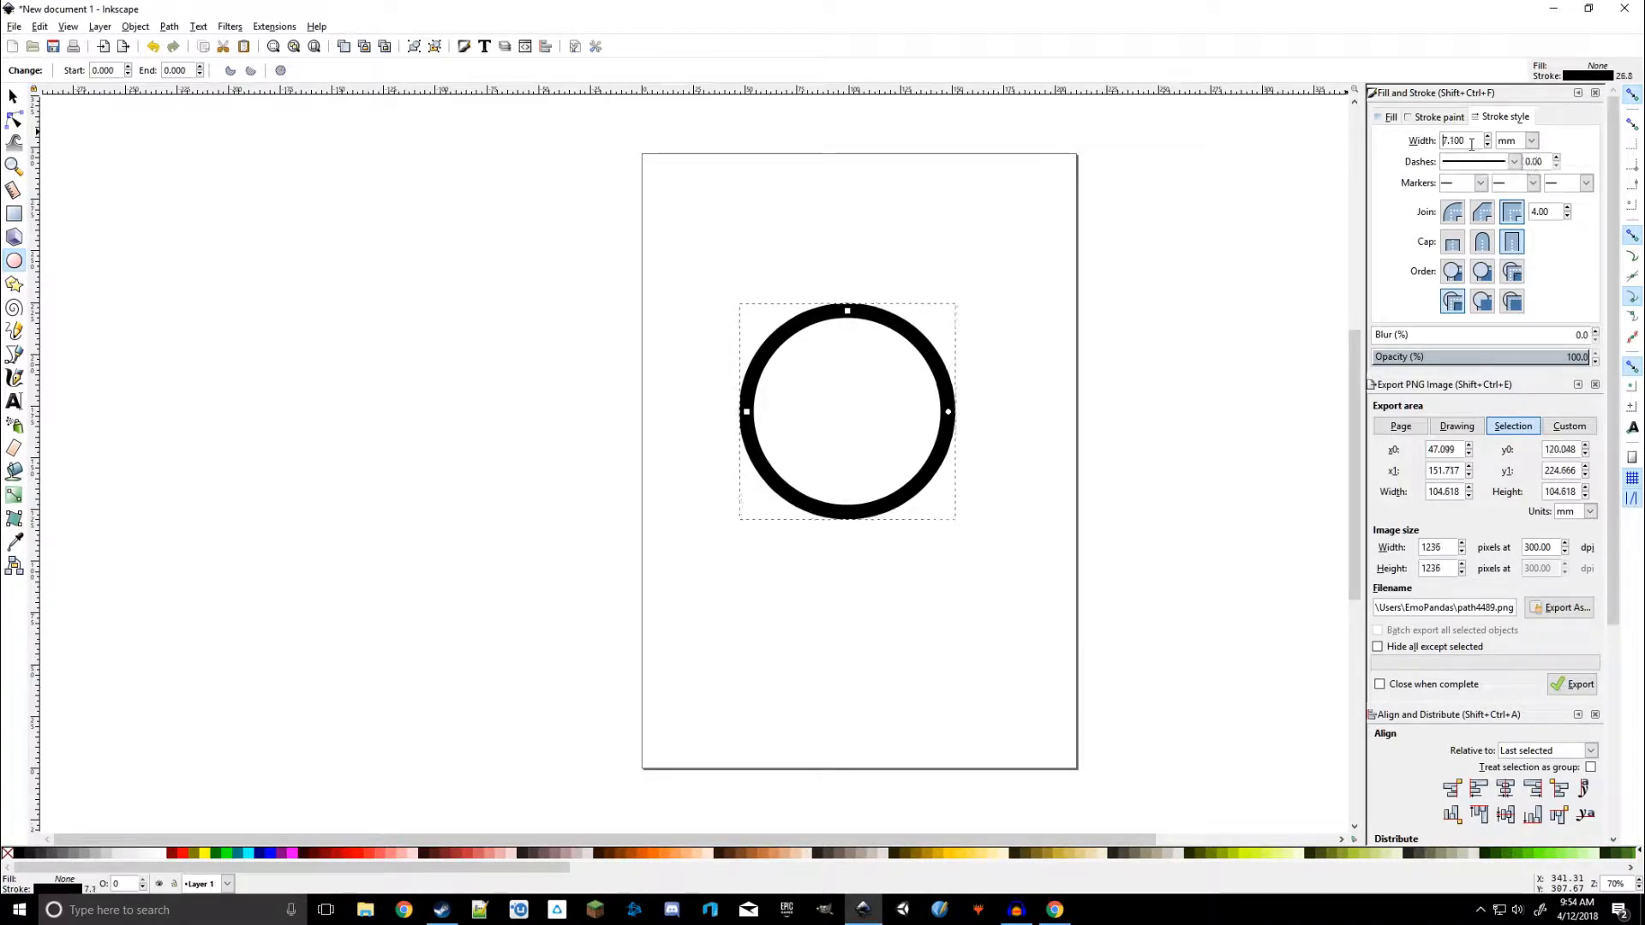
{"action": "scroll", "coordinate": [1471, 144], "scroll_direction": "down", "scroll_amount": 8}
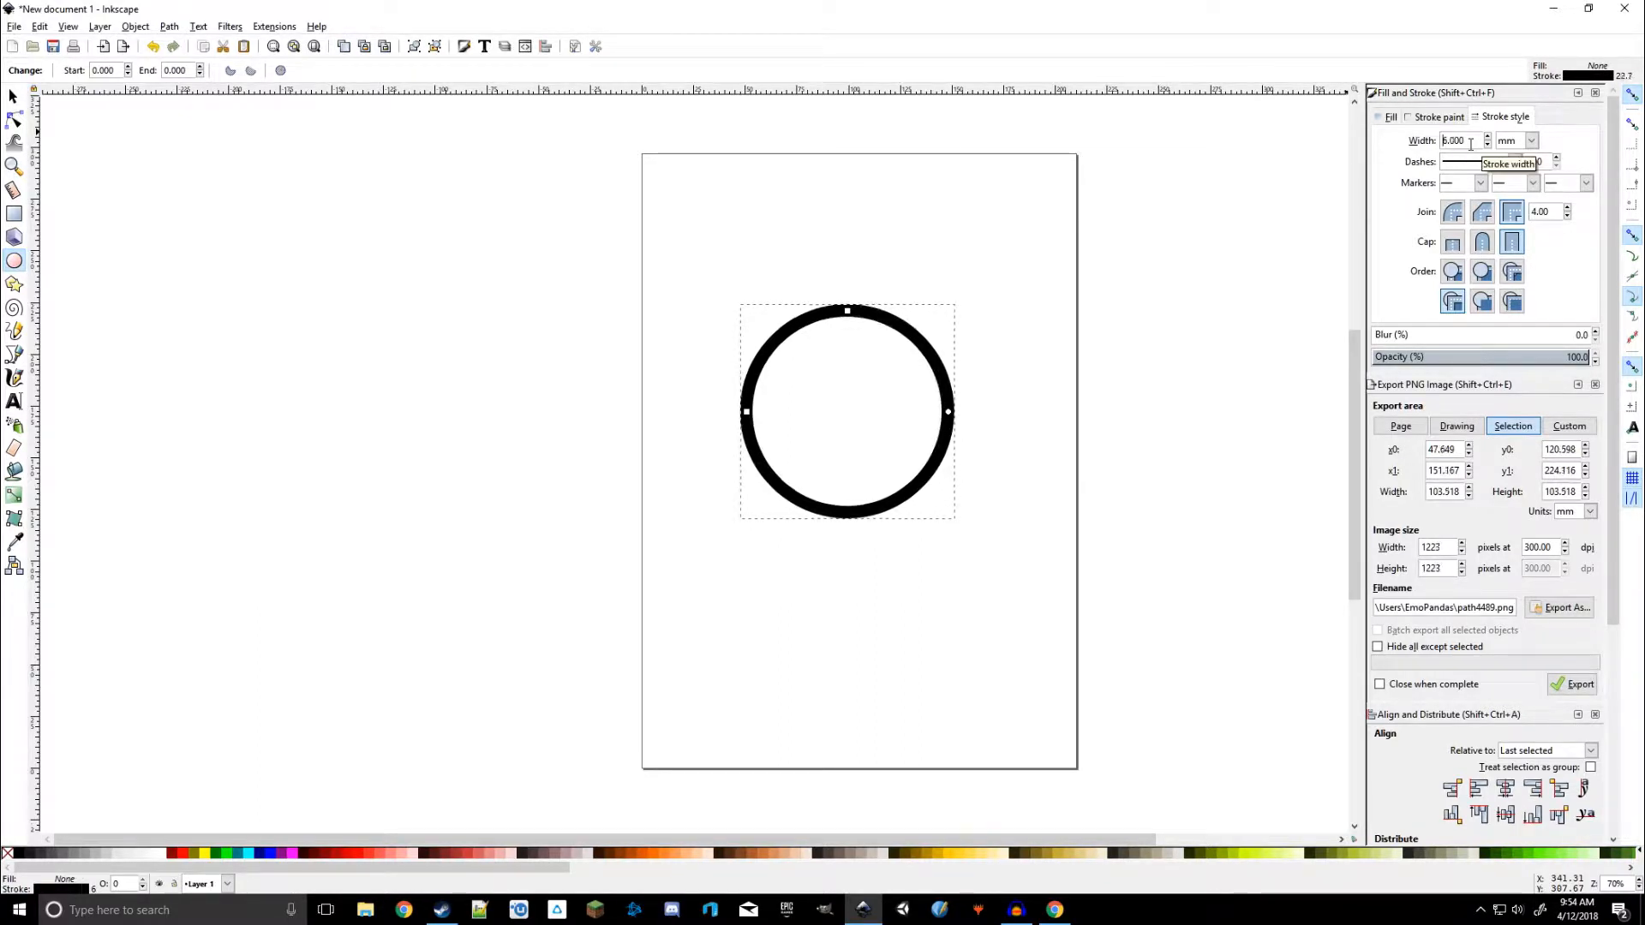
{"action": "scroll", "coordinate": [1471, 144], "scroll_direction": "up", "scroll_amount": 2}
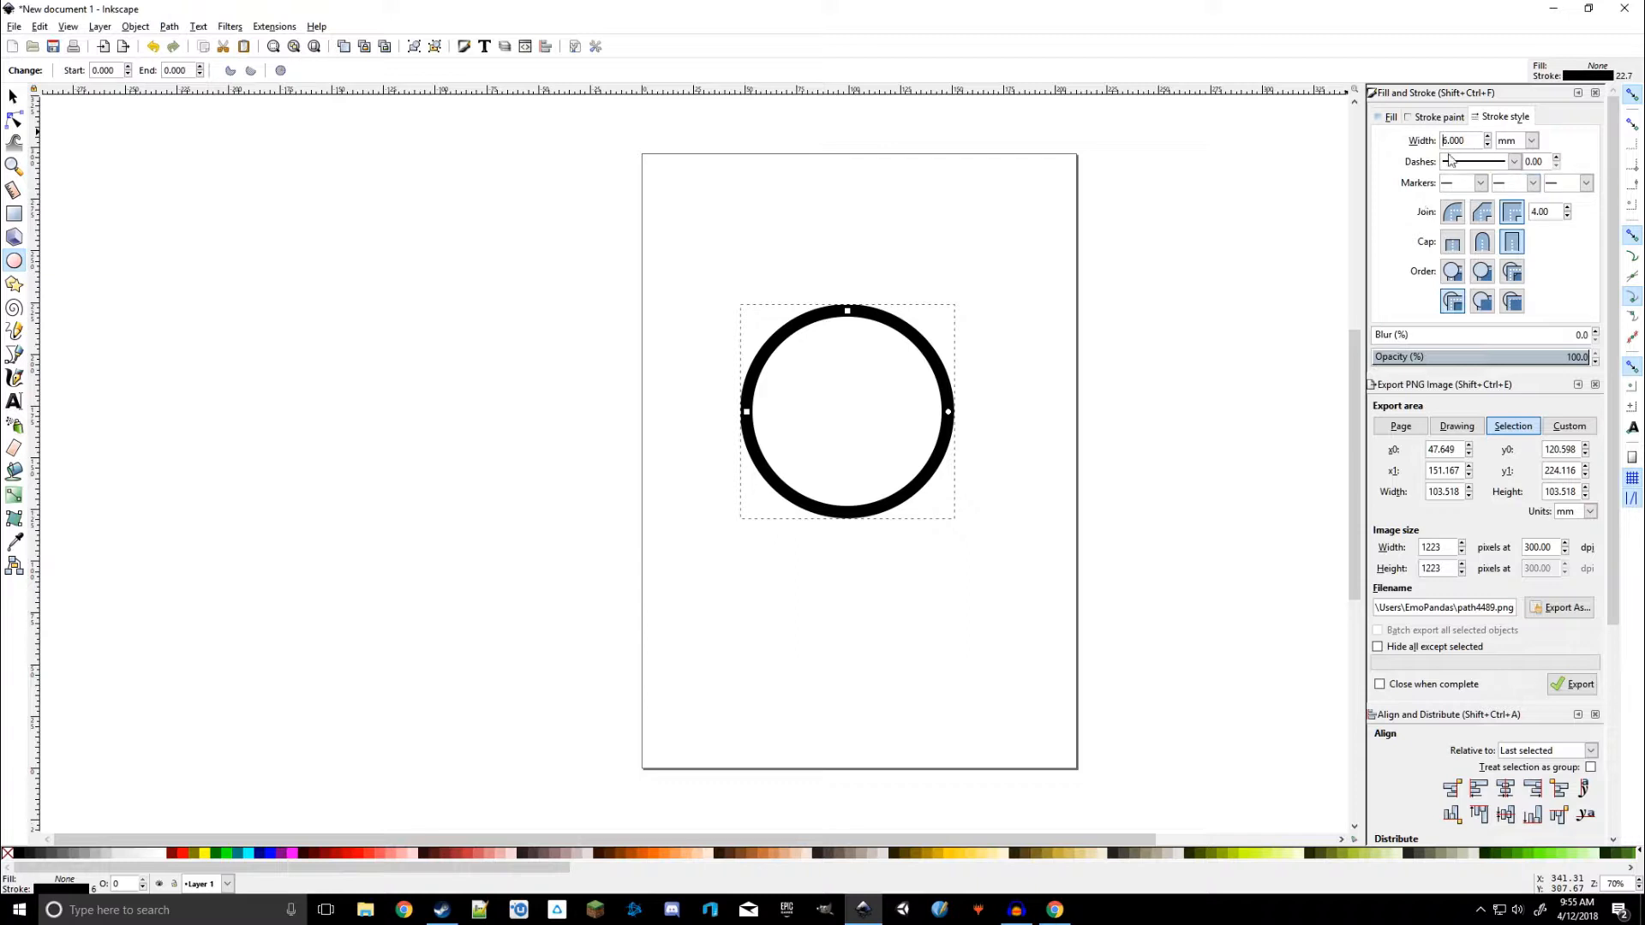
Give the circle a flat red fill with RGBA ff0000ff
{"action": "left_click", "coordinate": [1435, 119]}
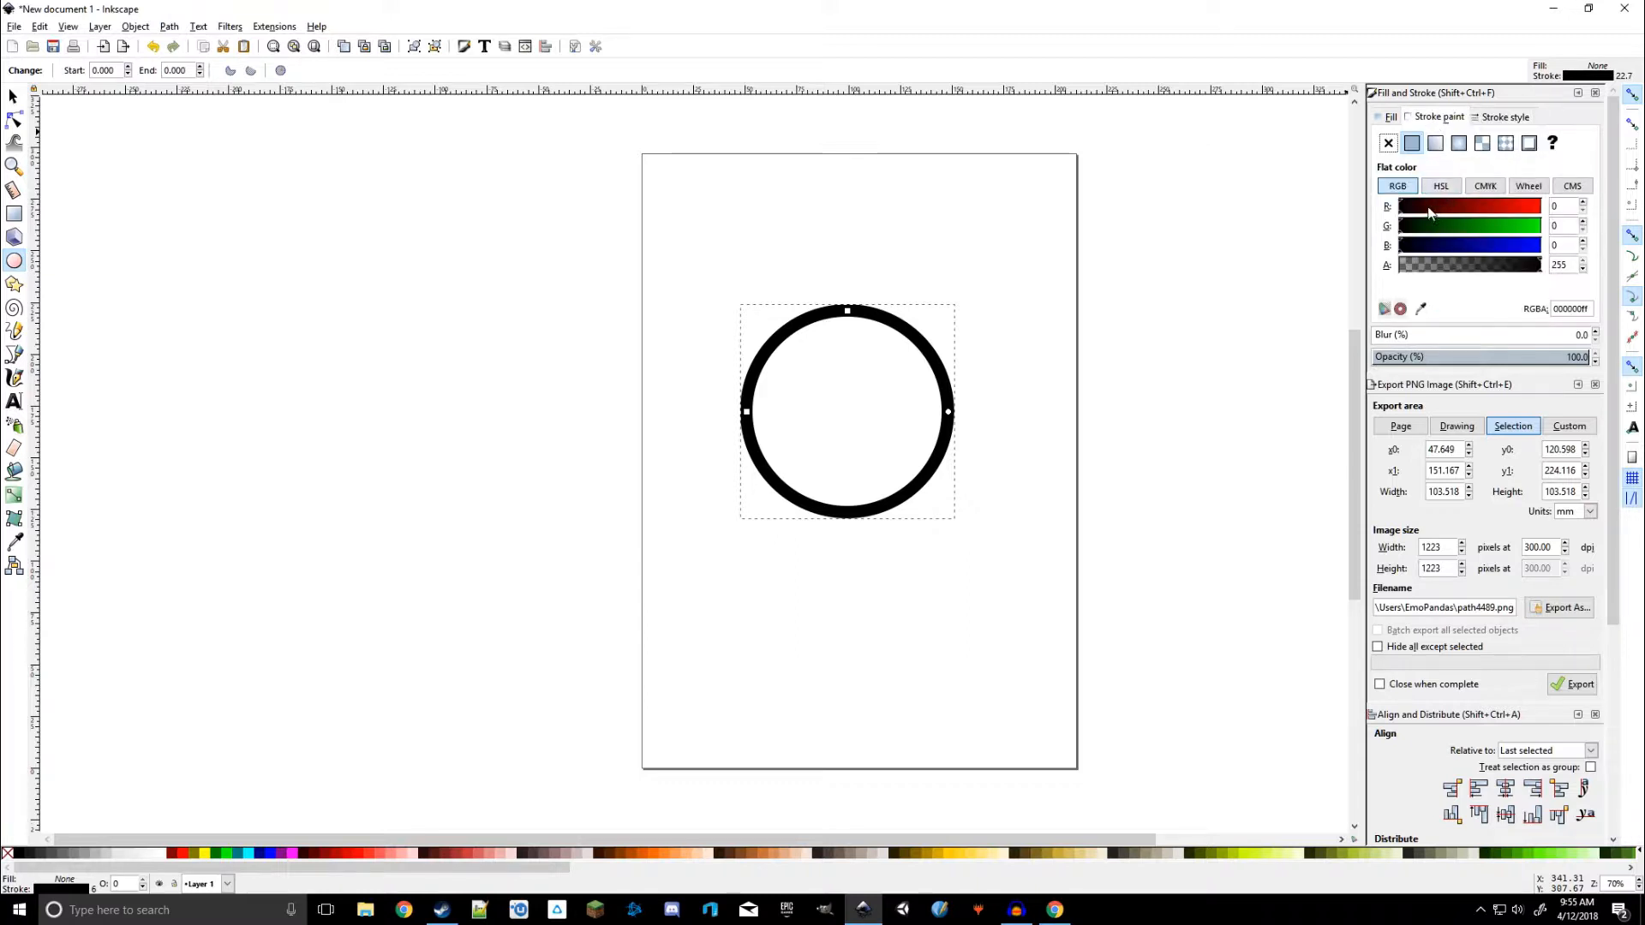
{"action": "mouse_move", "coordinate": [1428, 213]}
{"action": "left_mouse_down"}
{"action": "mouse_move", "coordinate": [1519, 213]}
{"action": "mouse_move", "coordinate": [1397, 208]}
{"action": "mouse_move", "coordinate": [1456, 248]}
{"action": "mouse_move", "coordinate": [1508, 250]}
{"action": "mouse_move", "coordinate": [1399, 250]}
{"action": "left_mouse_up"}
{"action": "left_click", "coordinate": [1389, 118]}
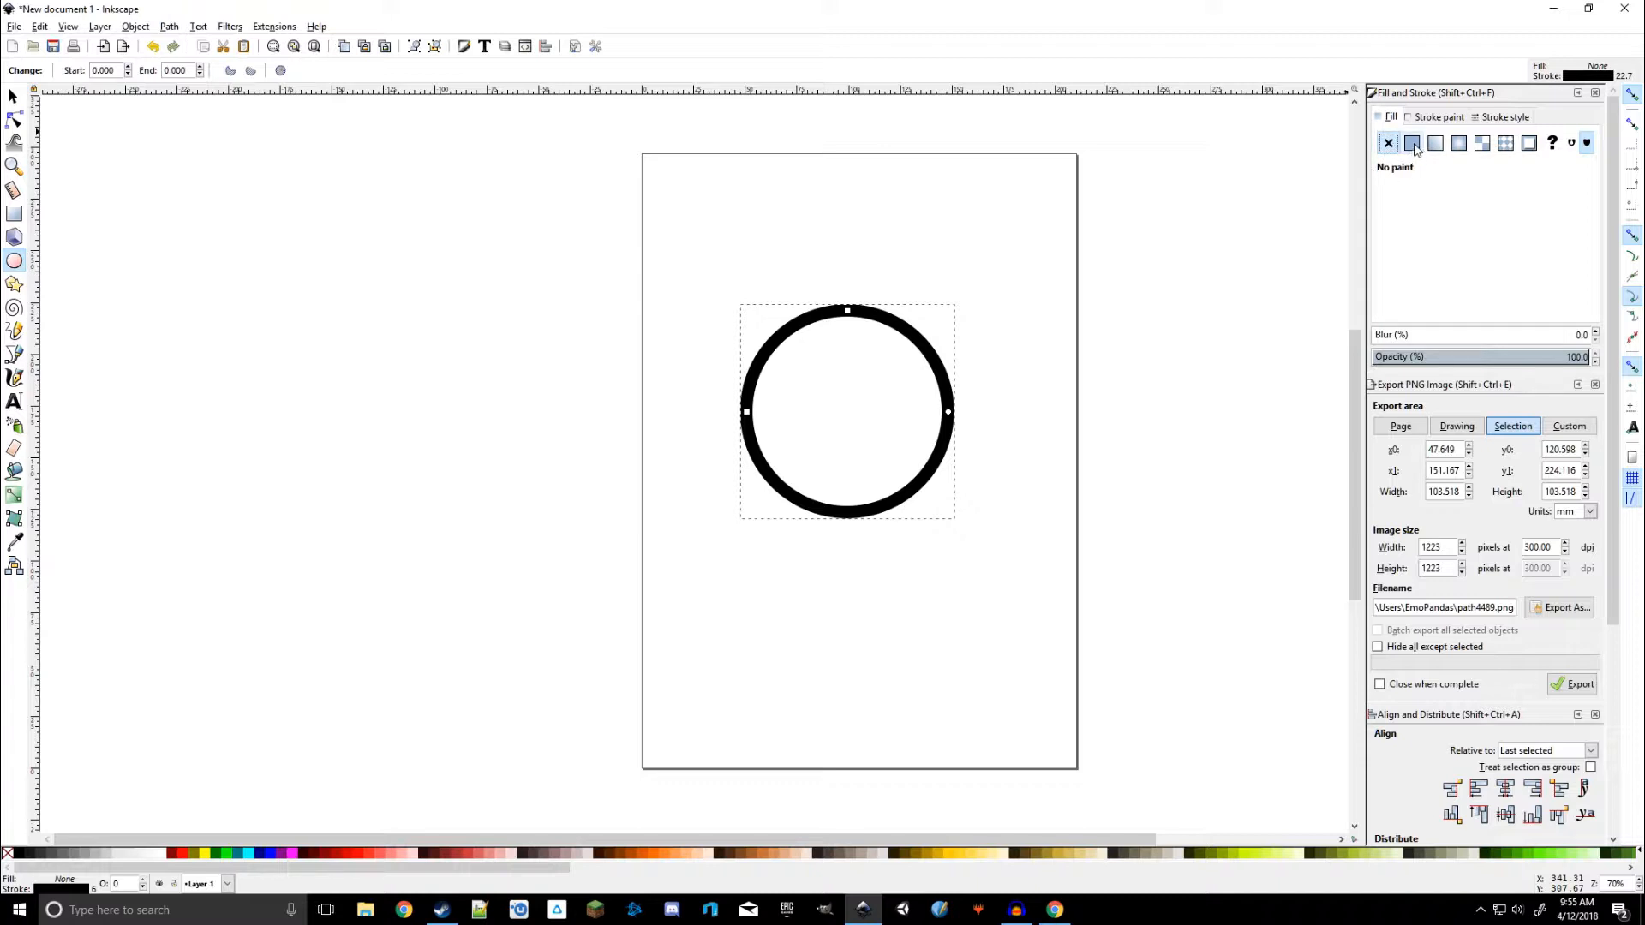
{"action": "left_click", "coordinate": [1412, 144]}
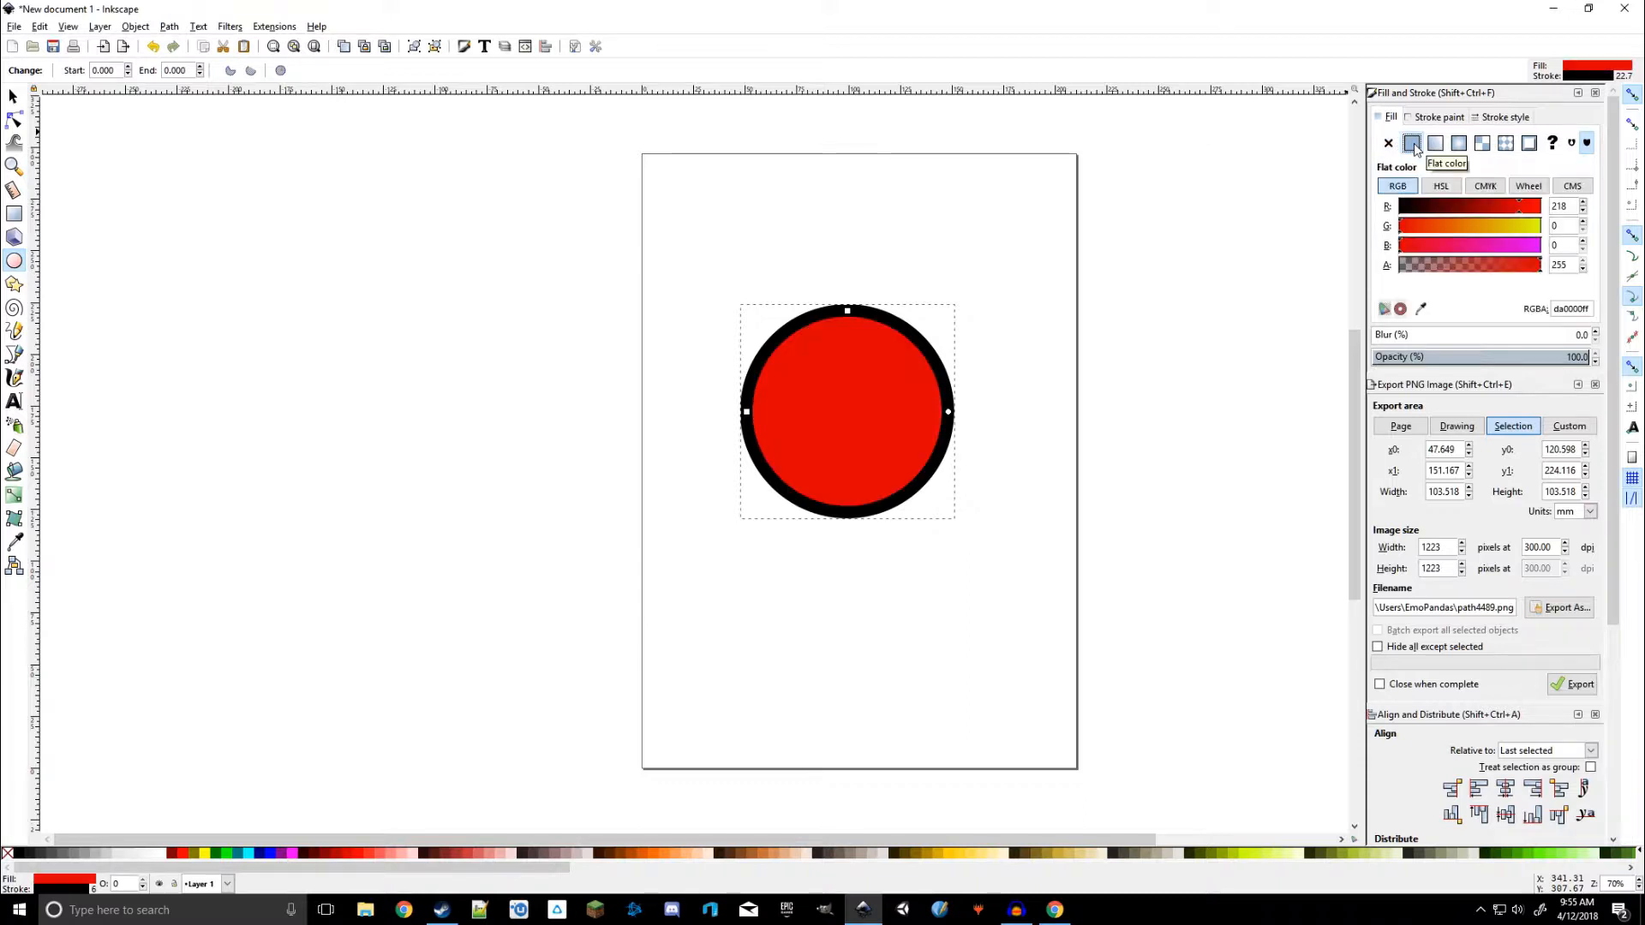
{"action": "left_click_drag", "start_coordinate": [1500, 212], "coordinate": [1546, 210]}
{"action": "left_click", "coordinate": [1475, 206]}
{"action": "mouse_move", "coordinate": [1412, 228]}
{"action": "left_mouse_down"}
{"action": "mouse_move", "coordinate": [1448, 223]}
{"action": "mouse_move", "coordinate": [1397, 228]}
{"action": "mouse_move", "coordinate": [1397, 247]}
{"action": "left_mouse_up"}
{"action": "left_click", "coordinate": [1407, 246]}
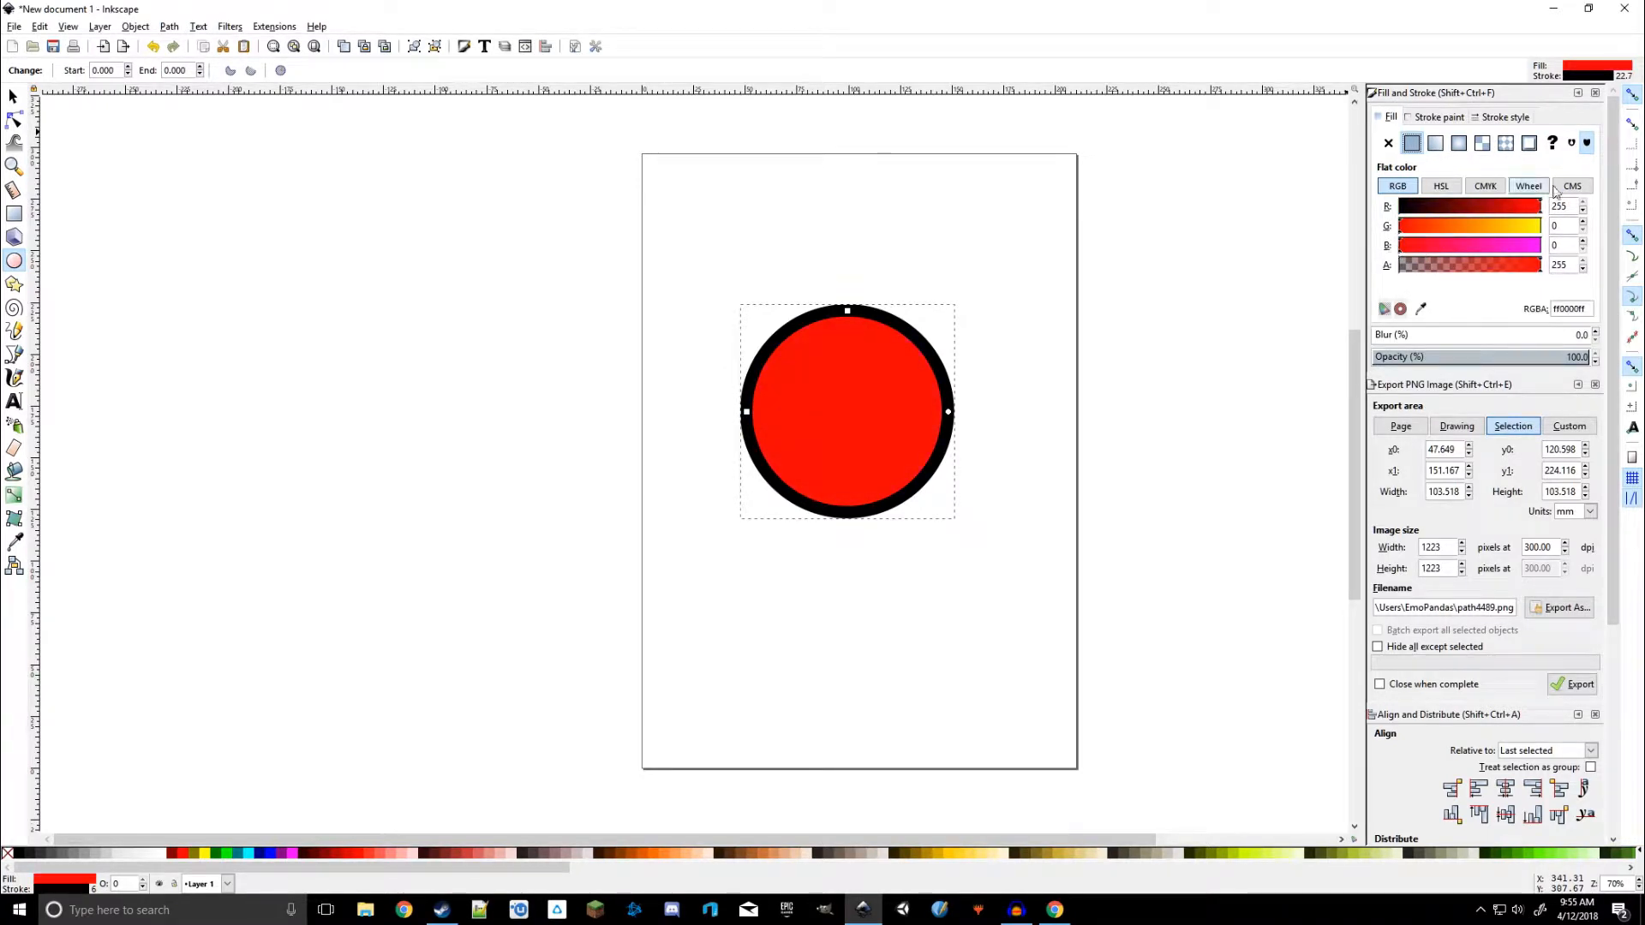
{"action": "left_click", "coordinate": [1532, 208]}
{"action": "left_click_drag", "start_coordinate": [1532, 211], "coordinate": [1579, 210]}
{"action": "mouse_move", "coordinate": [1413, 228]}
{"action": "left_mouse_down"}
{"action": "mouse_move", "coordinate": [1454, 223]}
{"action": "mouse_move", "coordinate": [1400, 226]}
{"action": "left_mouse_up"}
Try stretching the circle's width, height and corner with the selection handles, then undo all three resizes
{"action": "left_click", "coordinate": [11, 97]}
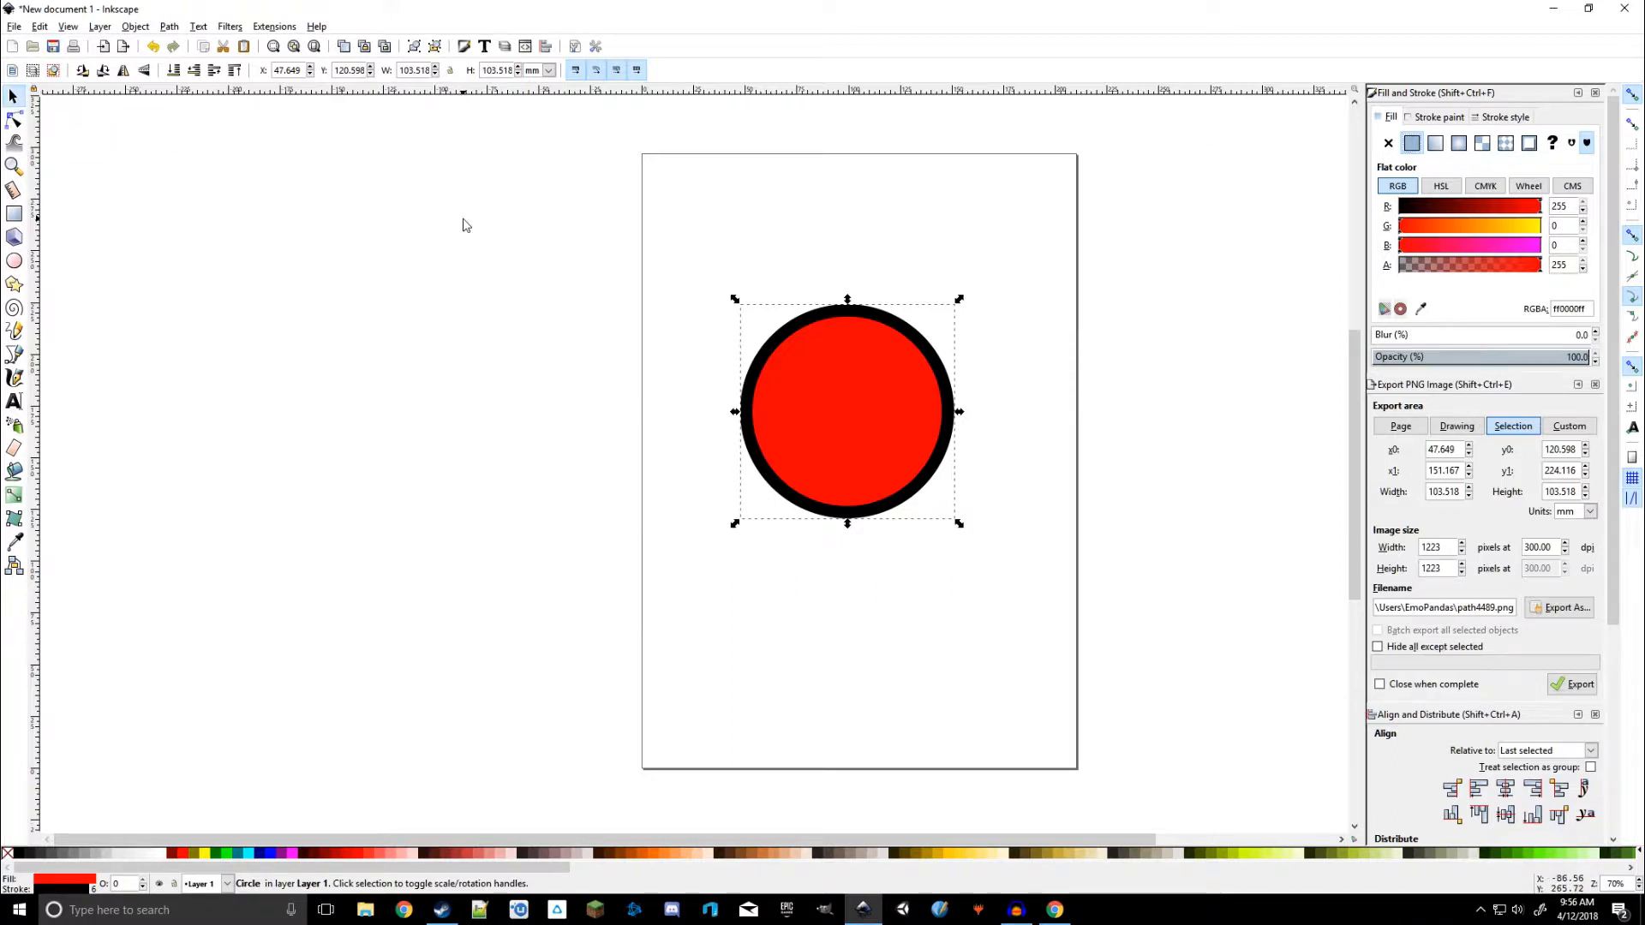
{"action": "left_click", "coordinate": [518, 261]}
{"action": "left_click", "coordinate": [813, 380]}
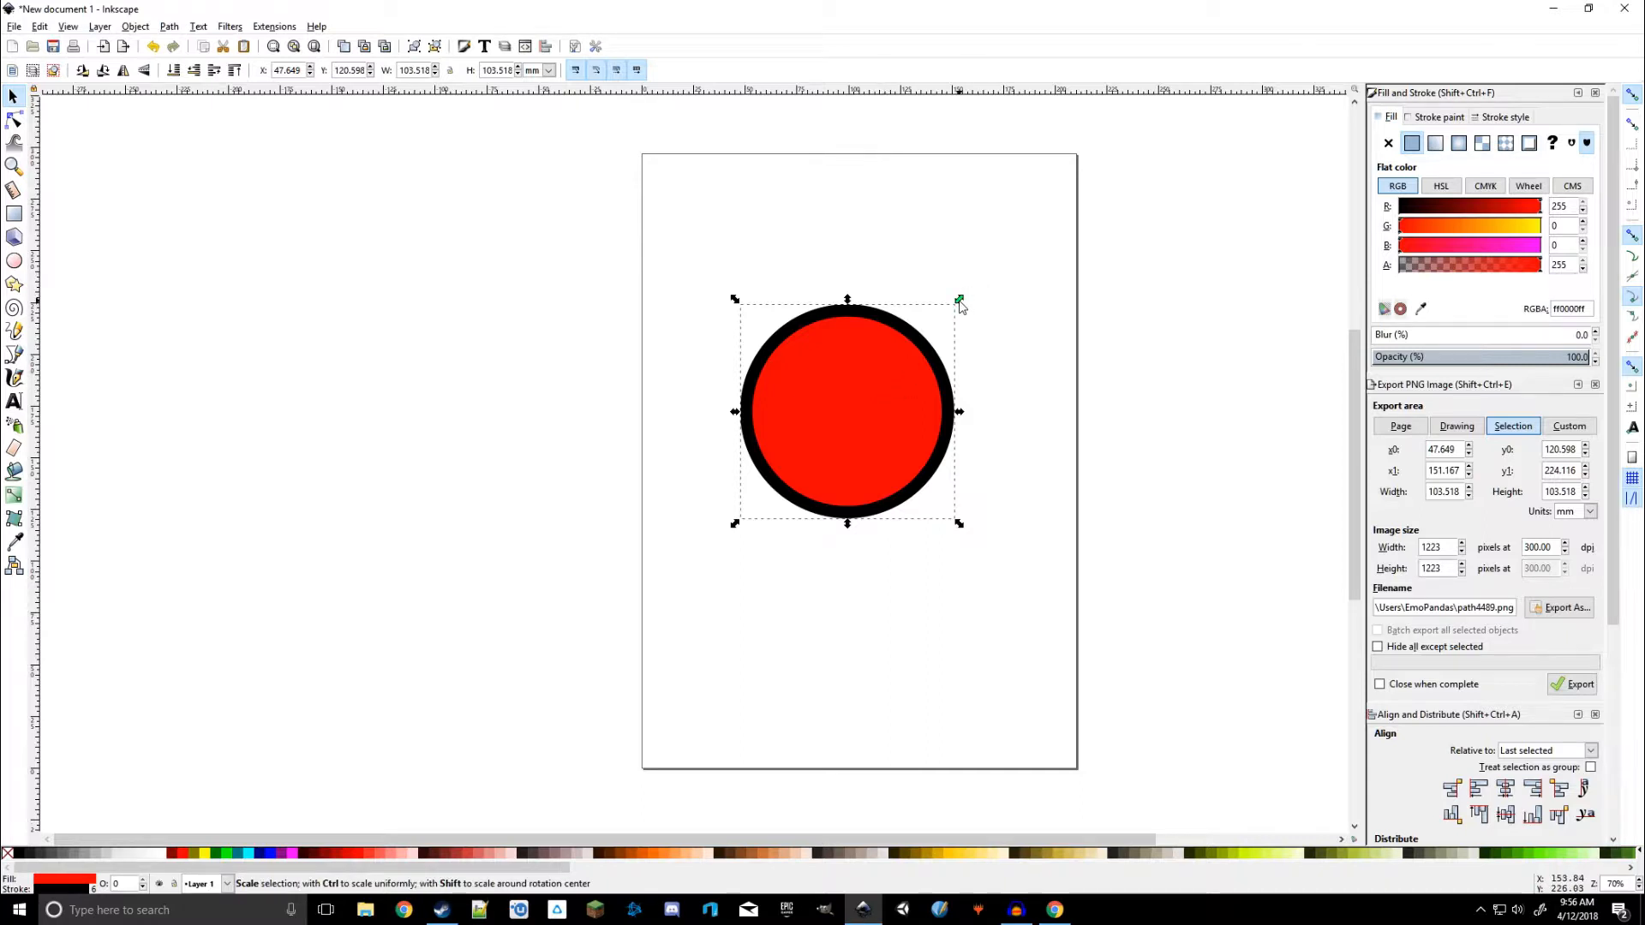
{"action": "left_click_drag", "start_coordinate": [960, 418], "coordinate": [1111, 430]}
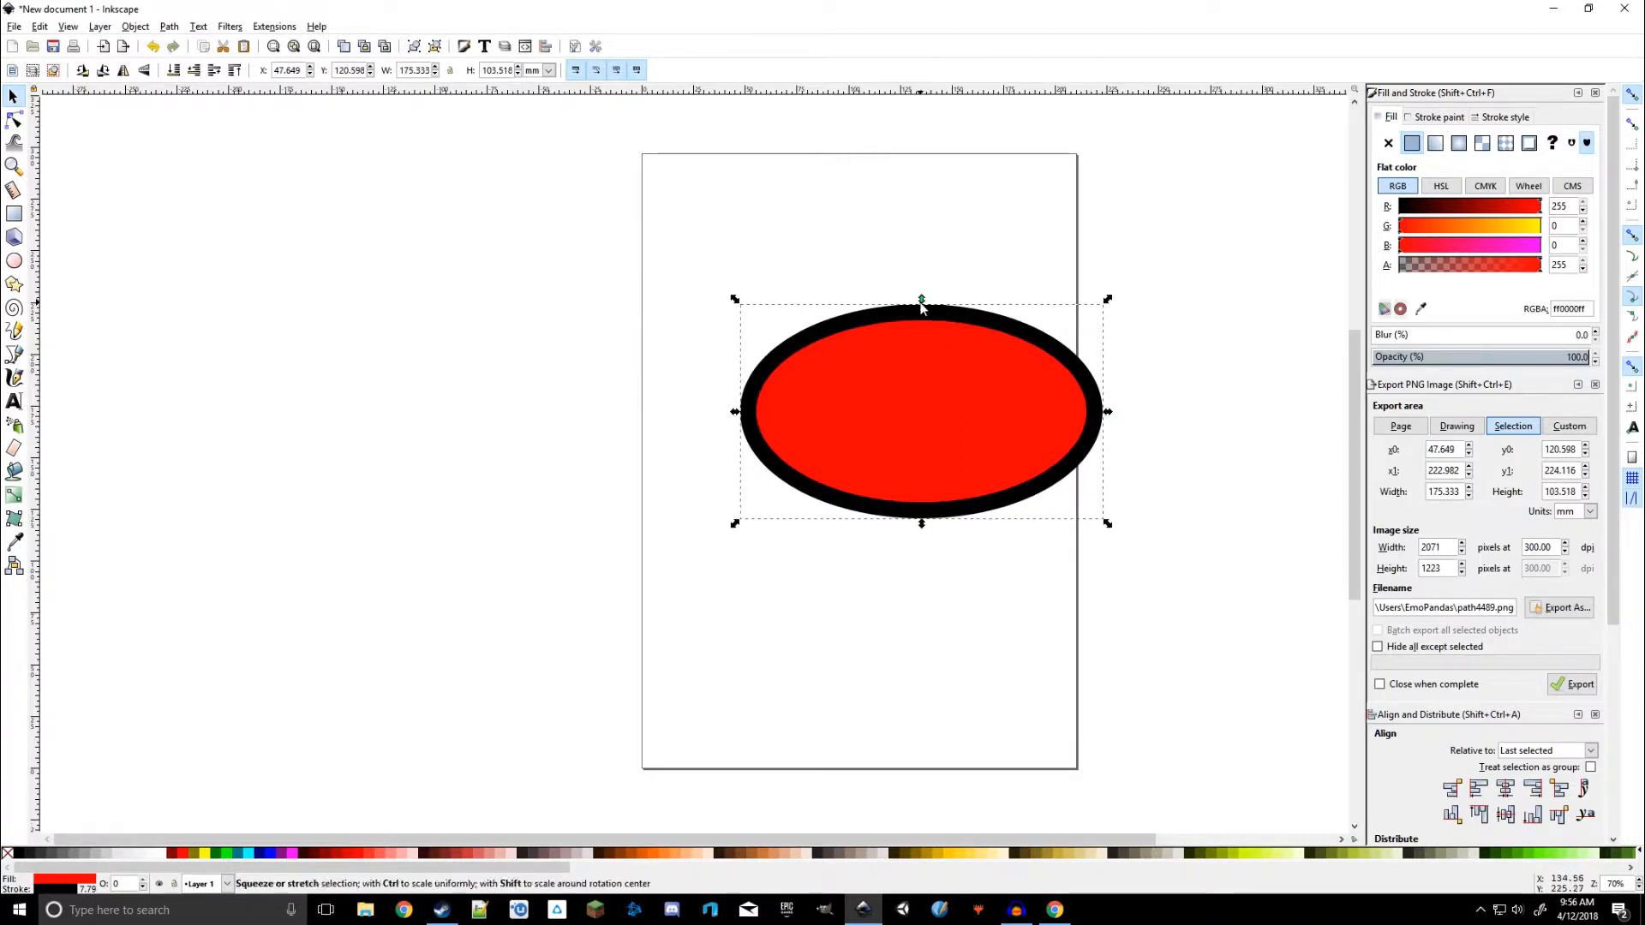
{"action": "left_click_drag", "start_coordinate": [921, 301], "coordinate": [921, 154]}
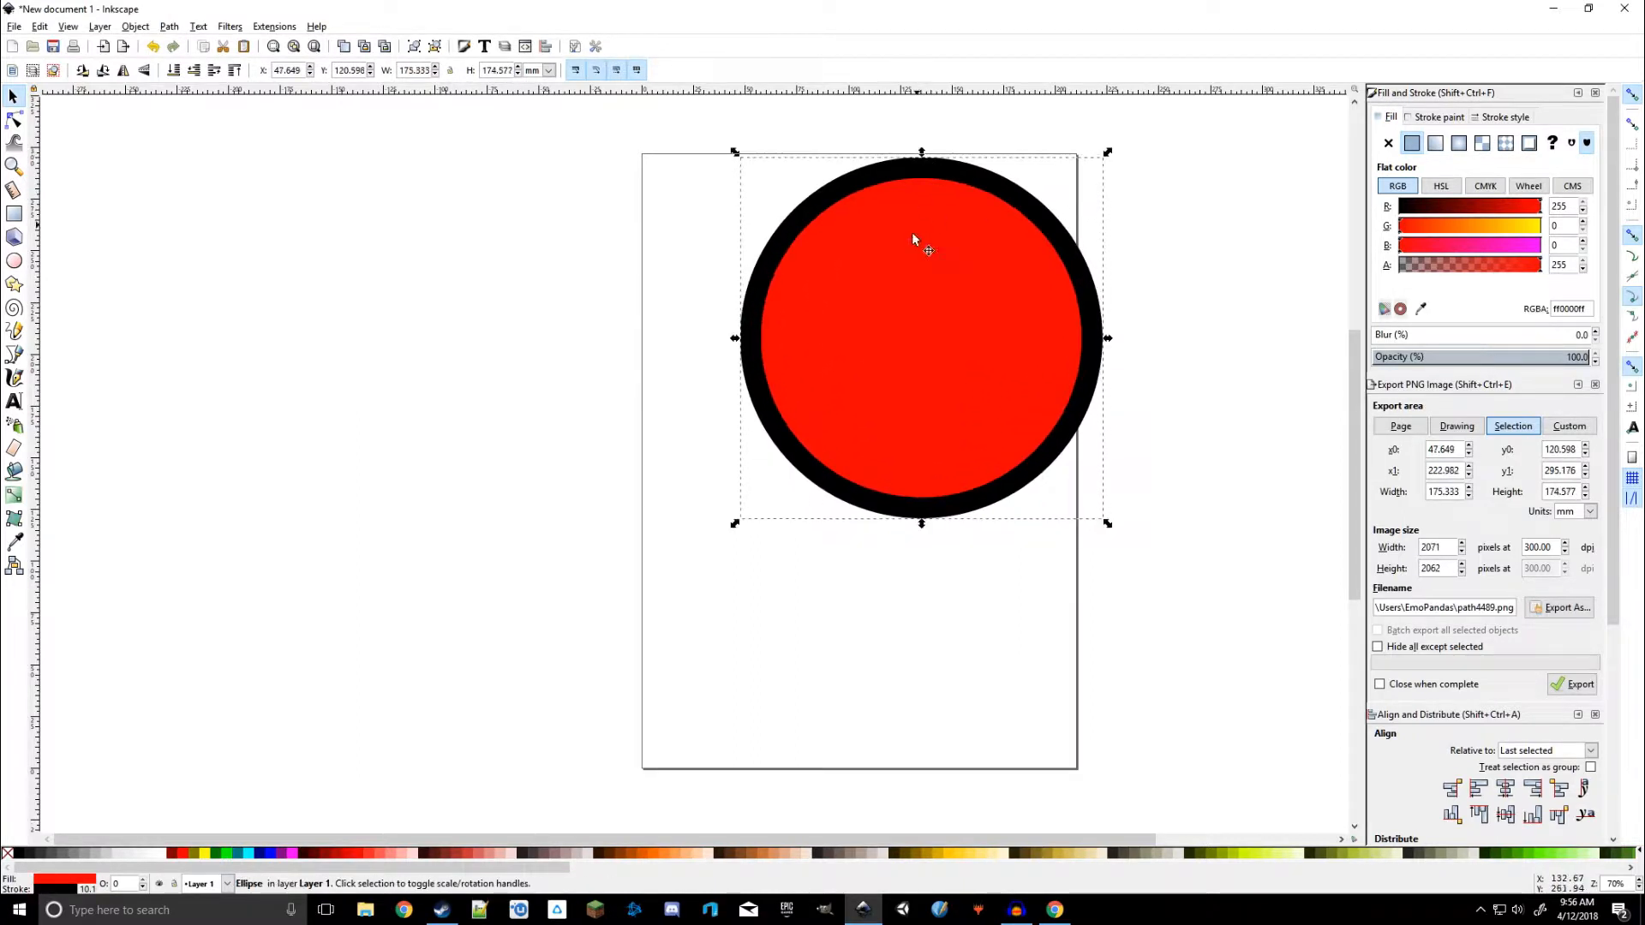
{"action": "left_click_drag", "start_coordinate": [735, 519], "coordinate": [653, 608]}
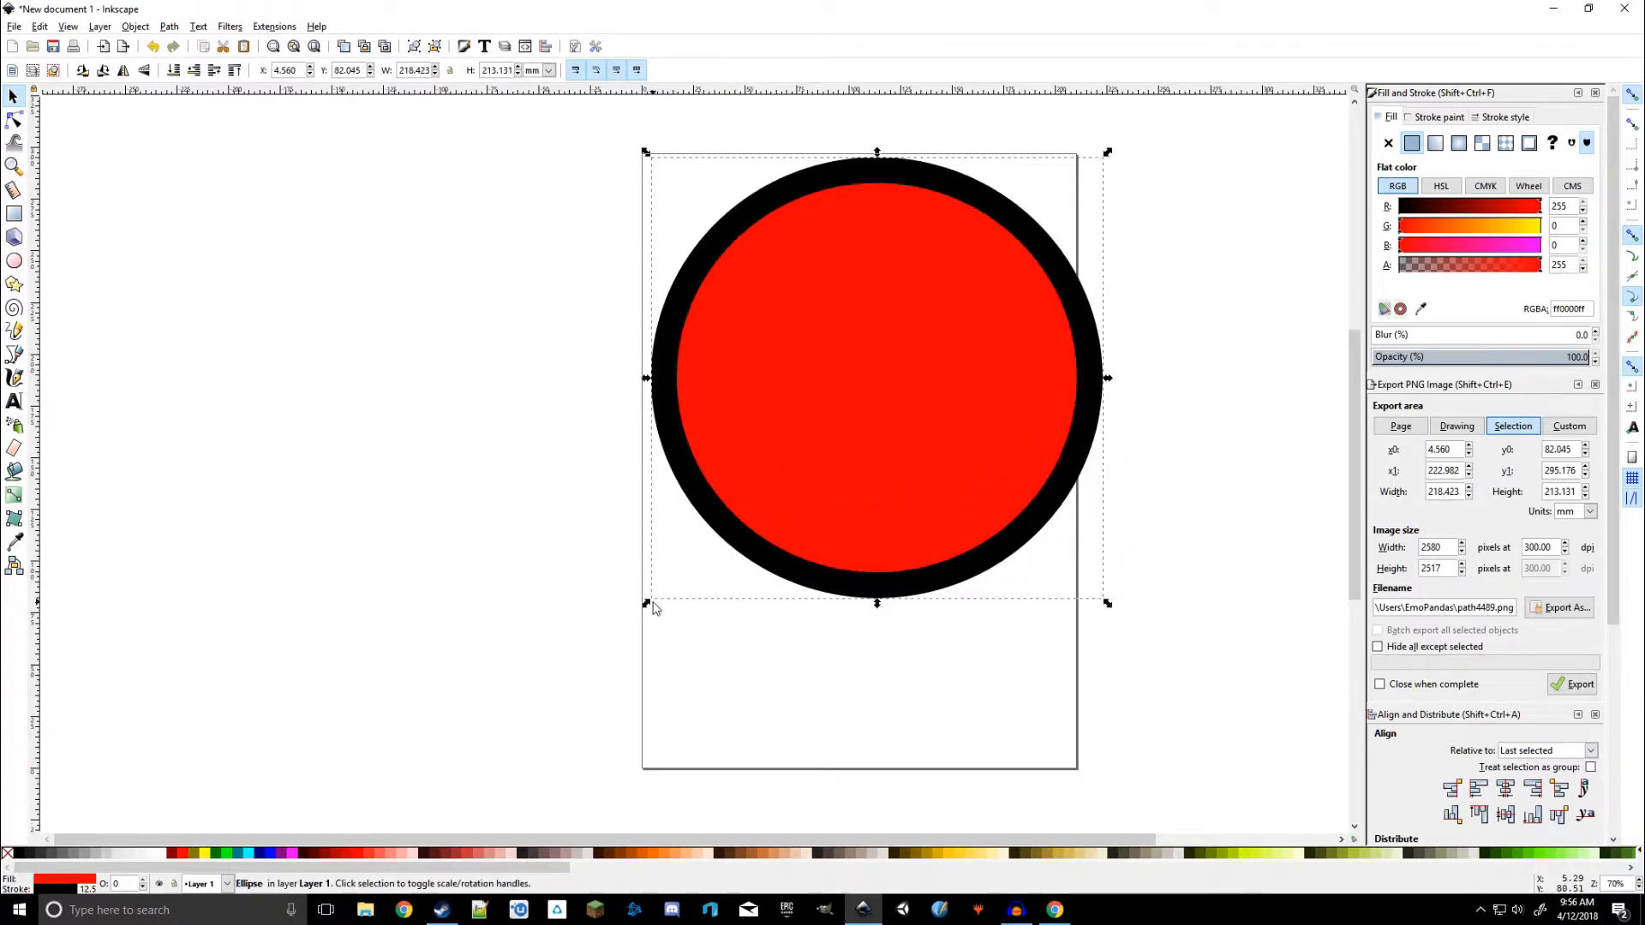
{"action": "key", "text": "ctrl+z"}
{"action": "key", "text": "ctrl+z"}
{"action": "key", "text": "ctrl+z"}
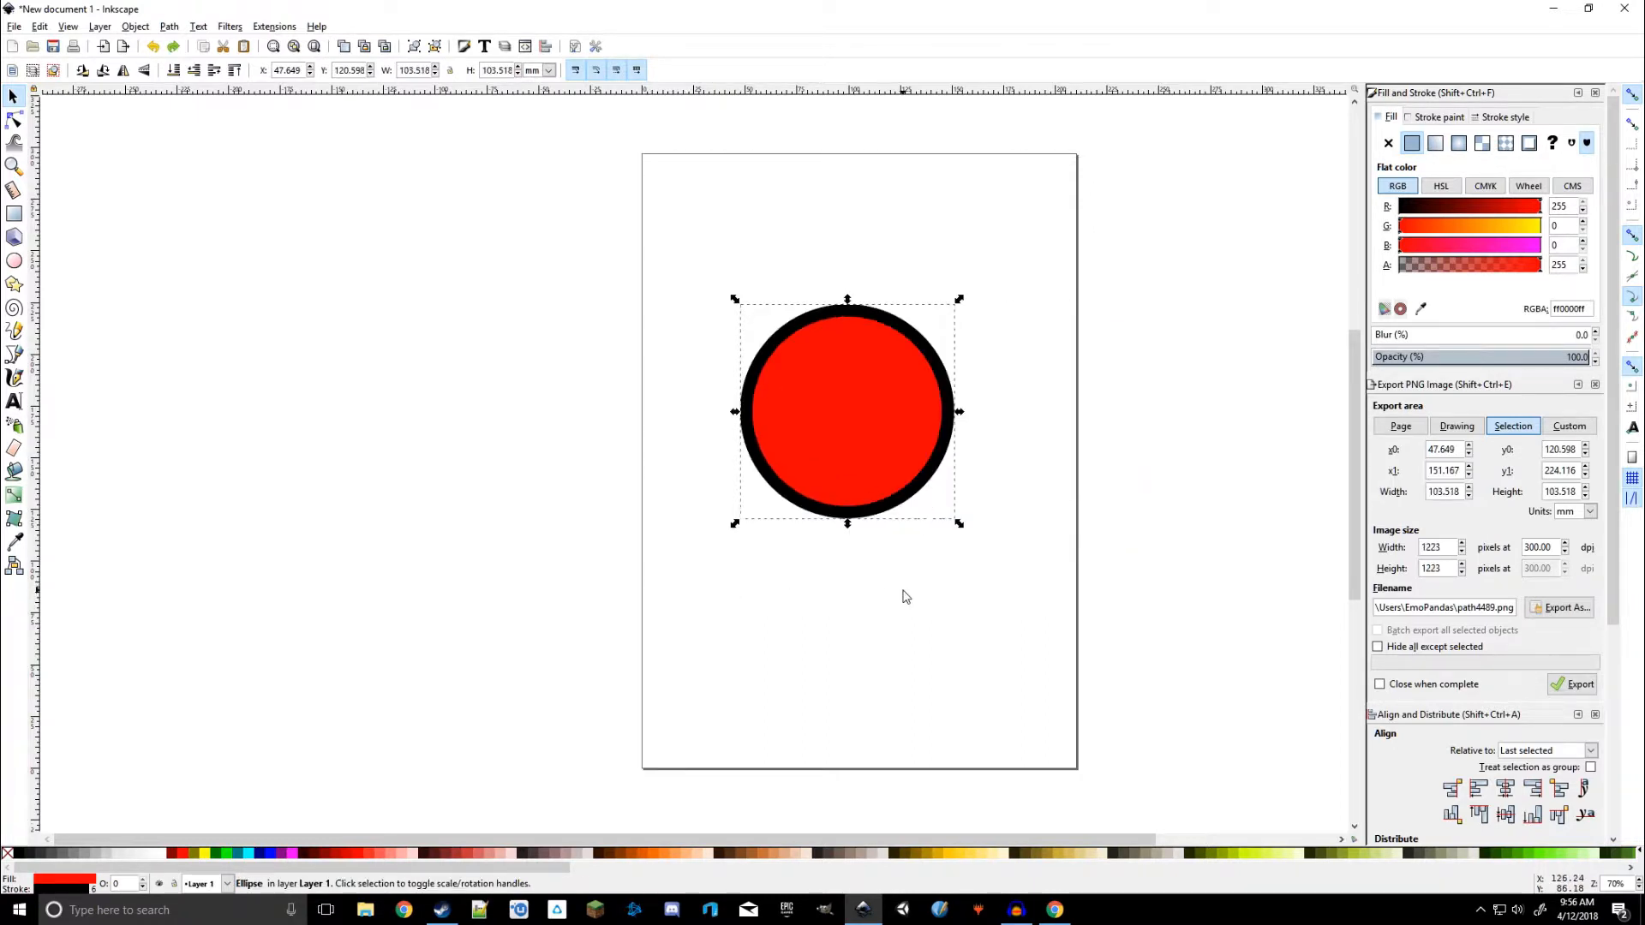
Move the circle up and slightly left on the page, to about X 42 mm, Y 155 mm
{"action": "left_click", "coordinate": [1067, 428]}
{"action": "left_click", "coordinate": [845, 397]}
{"action": "left_click", "coordinate": [375, 241]}
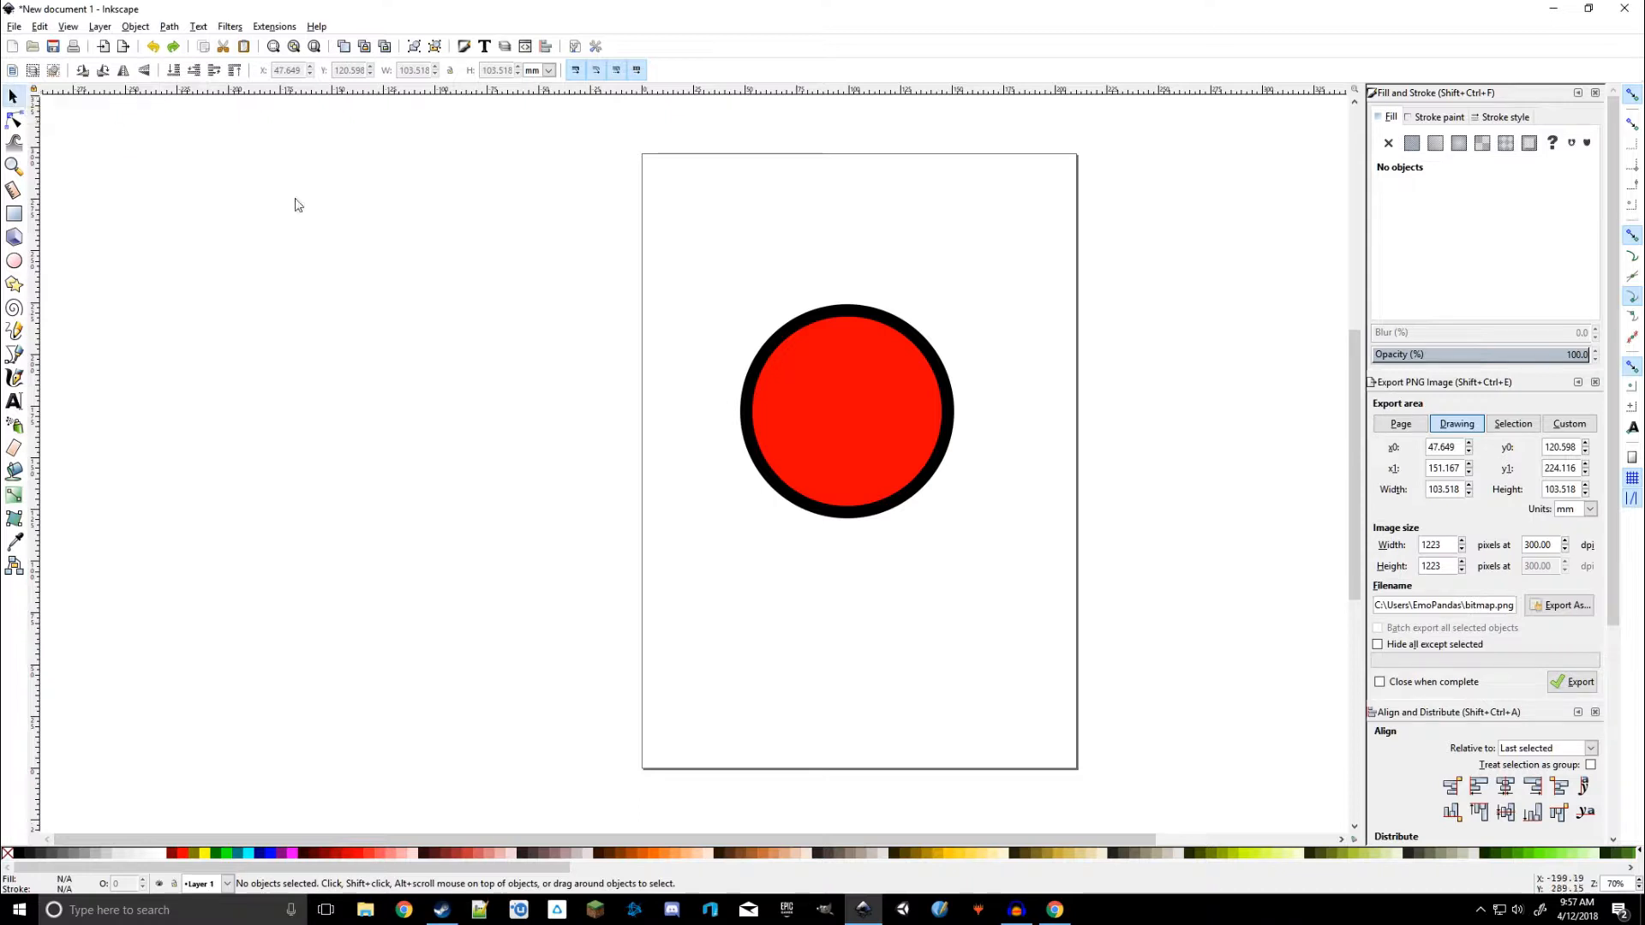
{"action": "left_click", "coordinate": [845, 365]}
{"action": "mouse_move", "coordinate": [846, 379]}
{"action": "left_mouse_down"}
{"action": "mouse_move", "coordinate": [732, 374]}
{"action": "mouse_move", "coordinate": [814, 378]}
{"action": "left_mouse_up"}
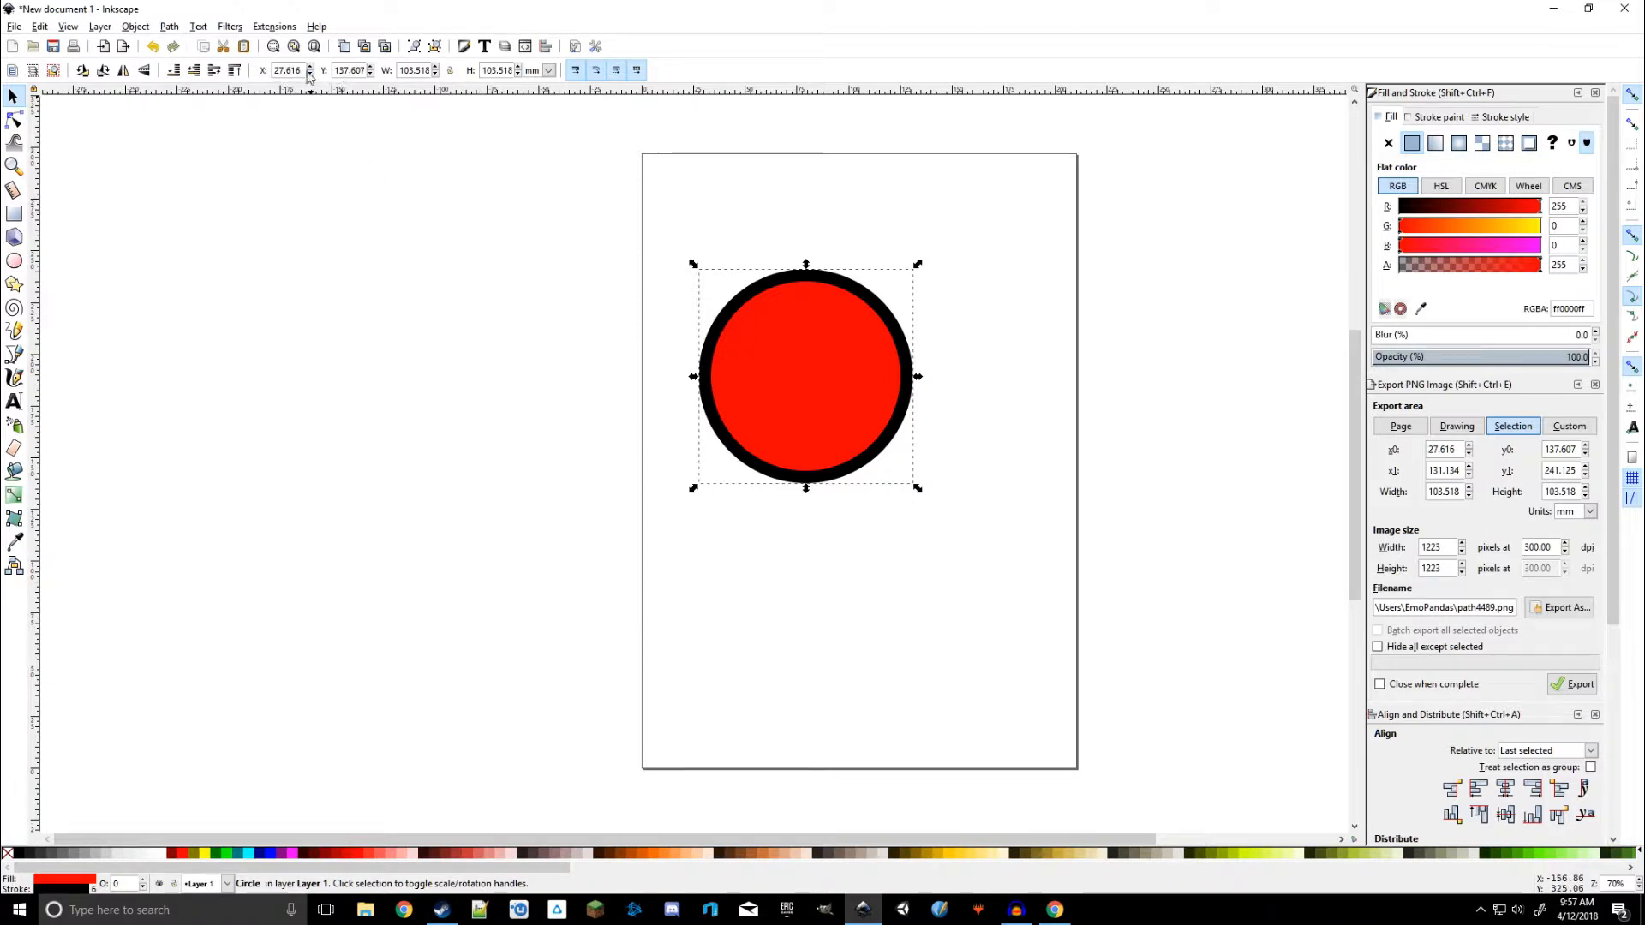
{"action": "left_click_drag", "start_coordinate": [811, 363], "coordinate": [838, 333]}
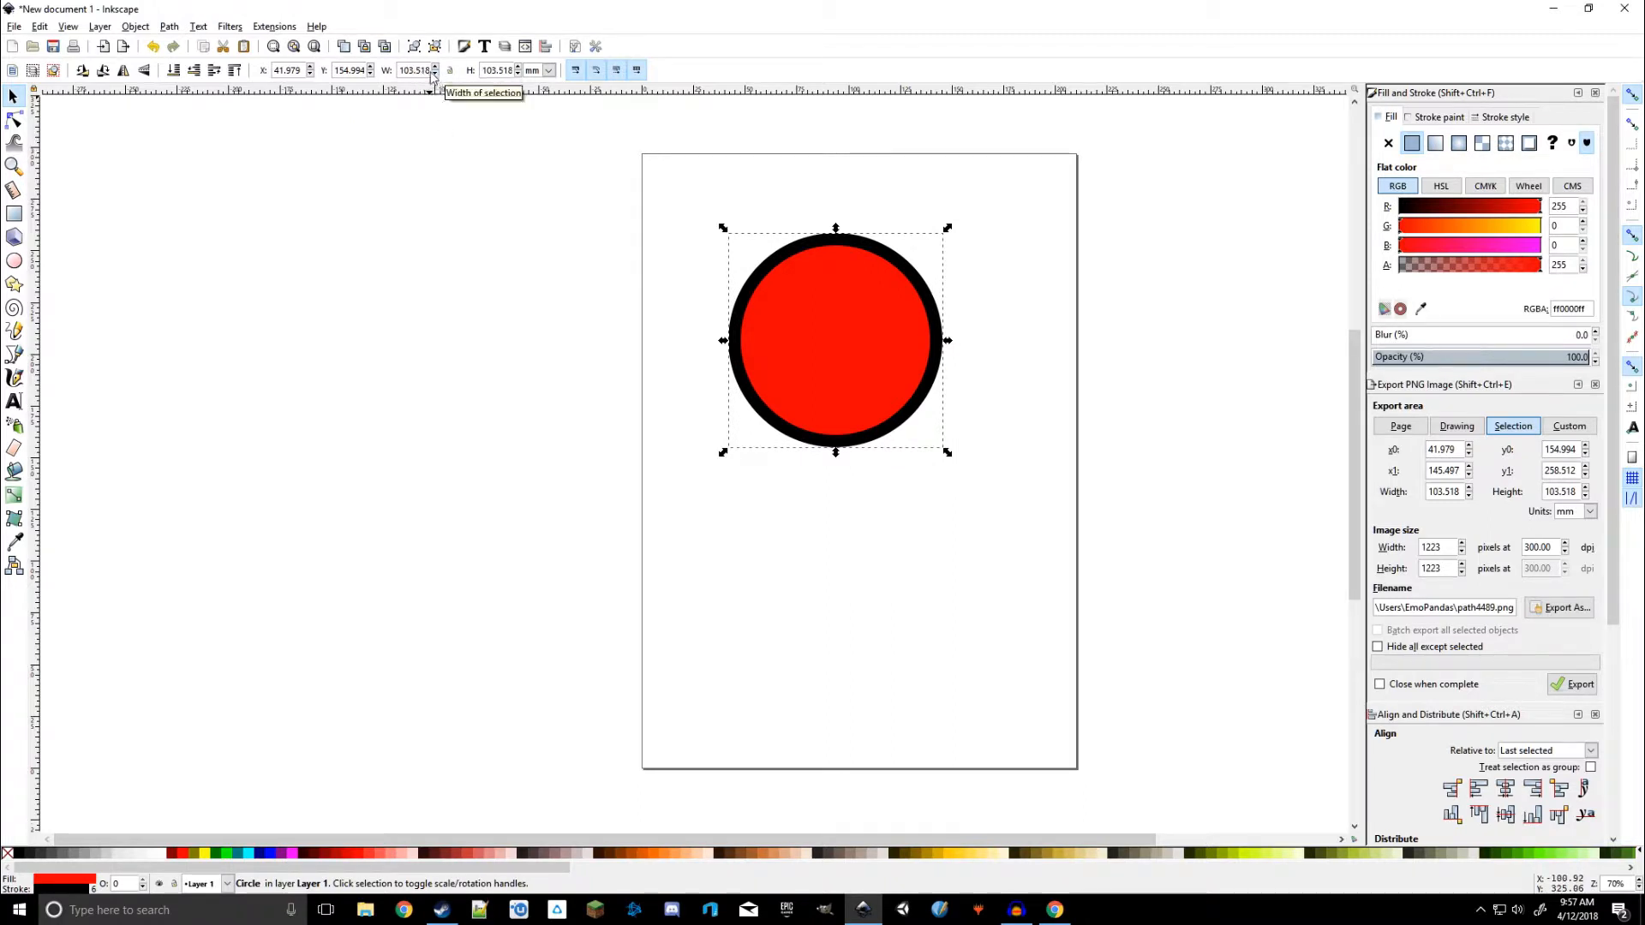
Switch the dimension units to inches and set the circle's width and height both to 1.5 in
{"action": "left_click", "coordinate": [548, 71]}
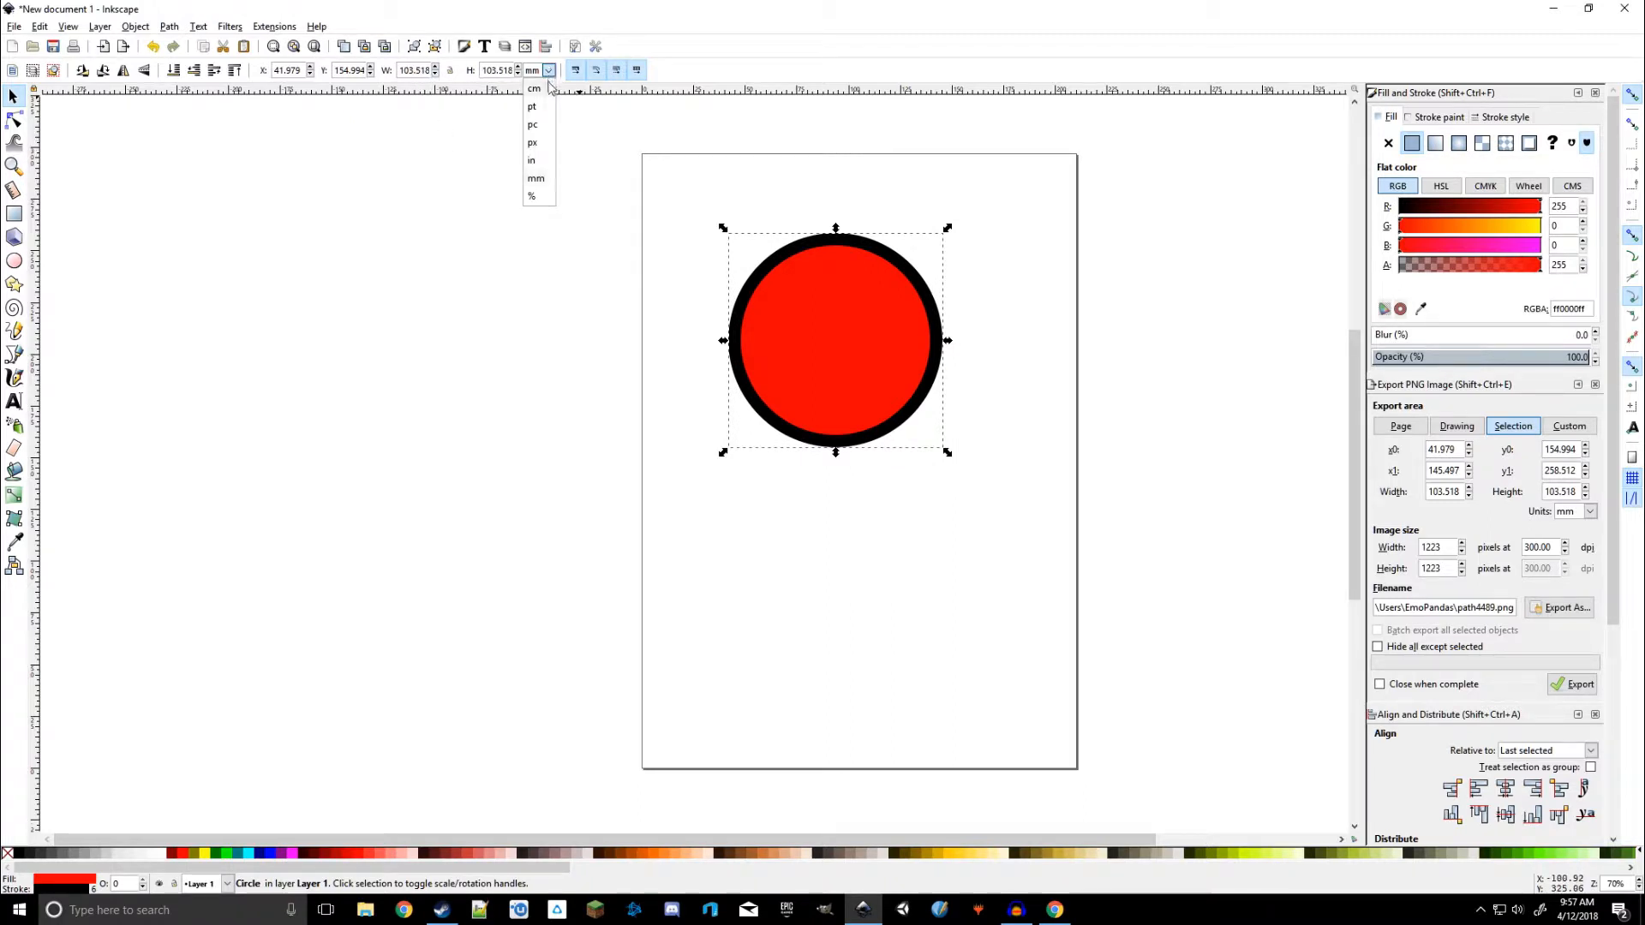
{"action": "left_click", "coordinate": [534, 160]}
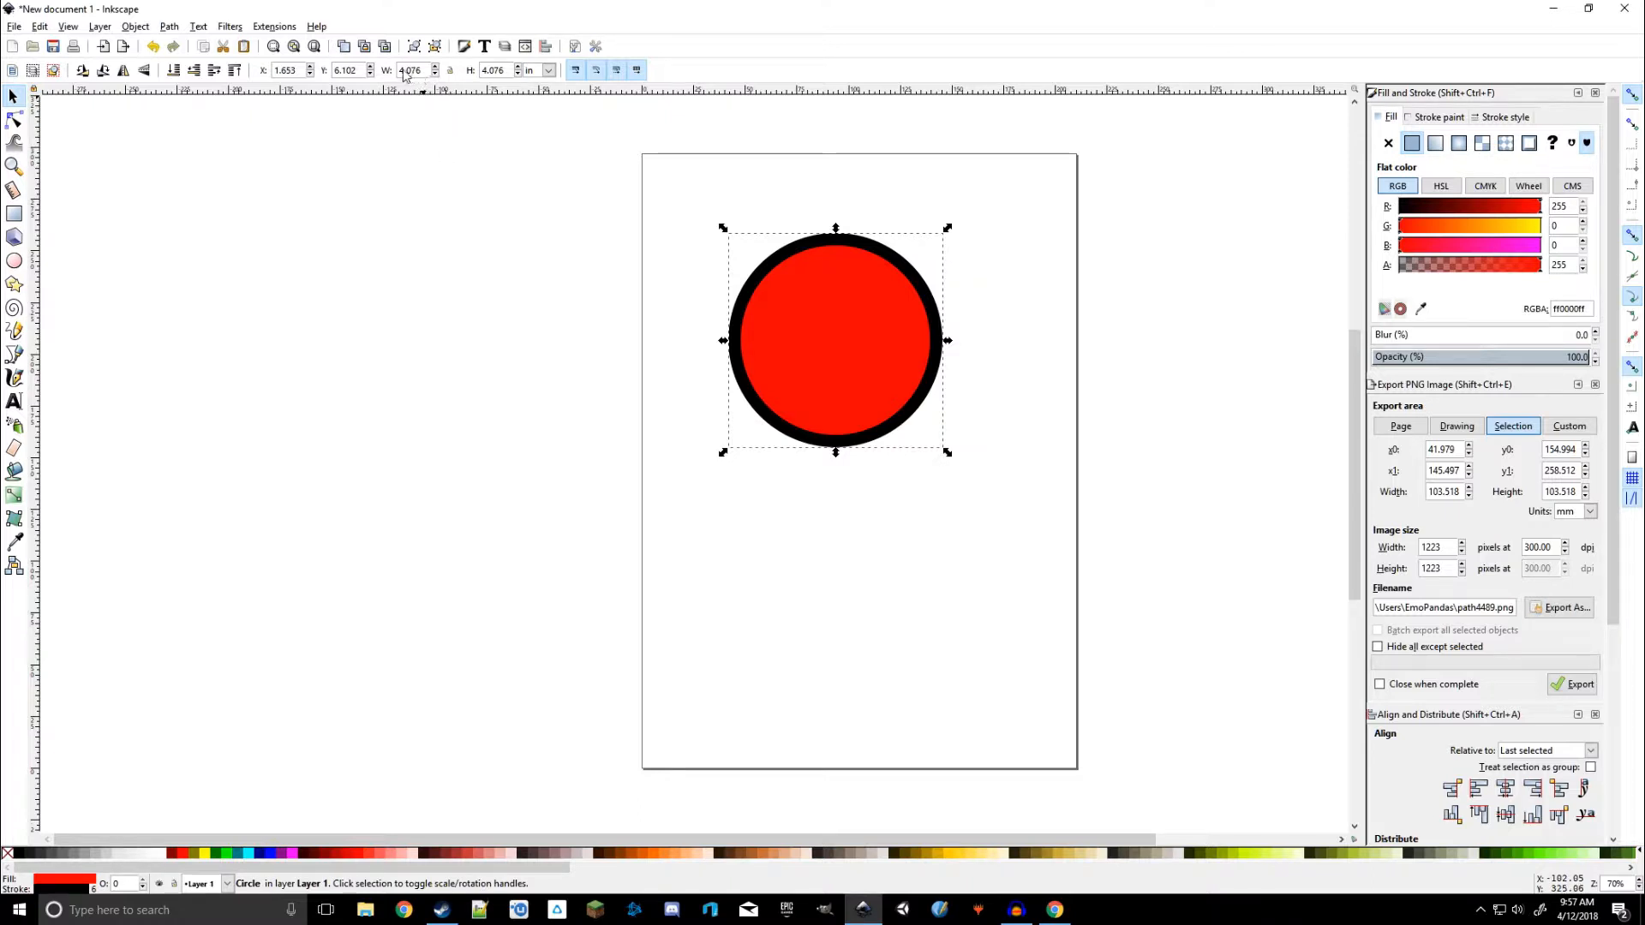
{"action": "triple_click", "coordinate": [410, 70]}
{"action": "type", "text": "1"}
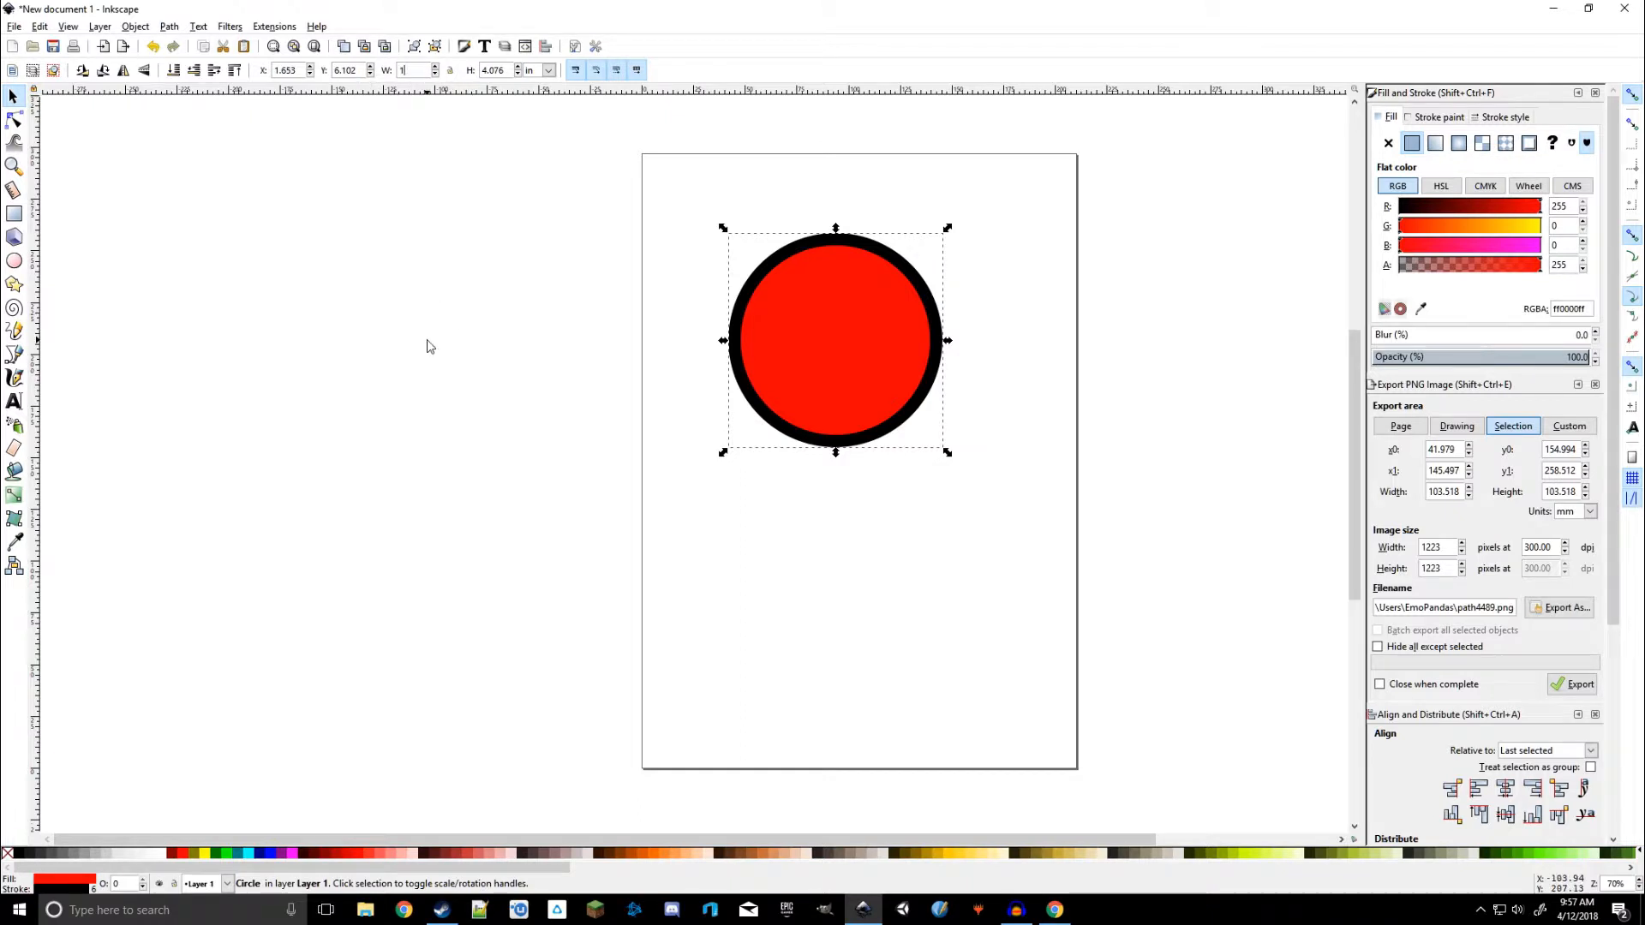
{"action": "type", "text": ".5"}
{"action": "key", "text": "Return"}
{"action": "key", "text": "Tab"}
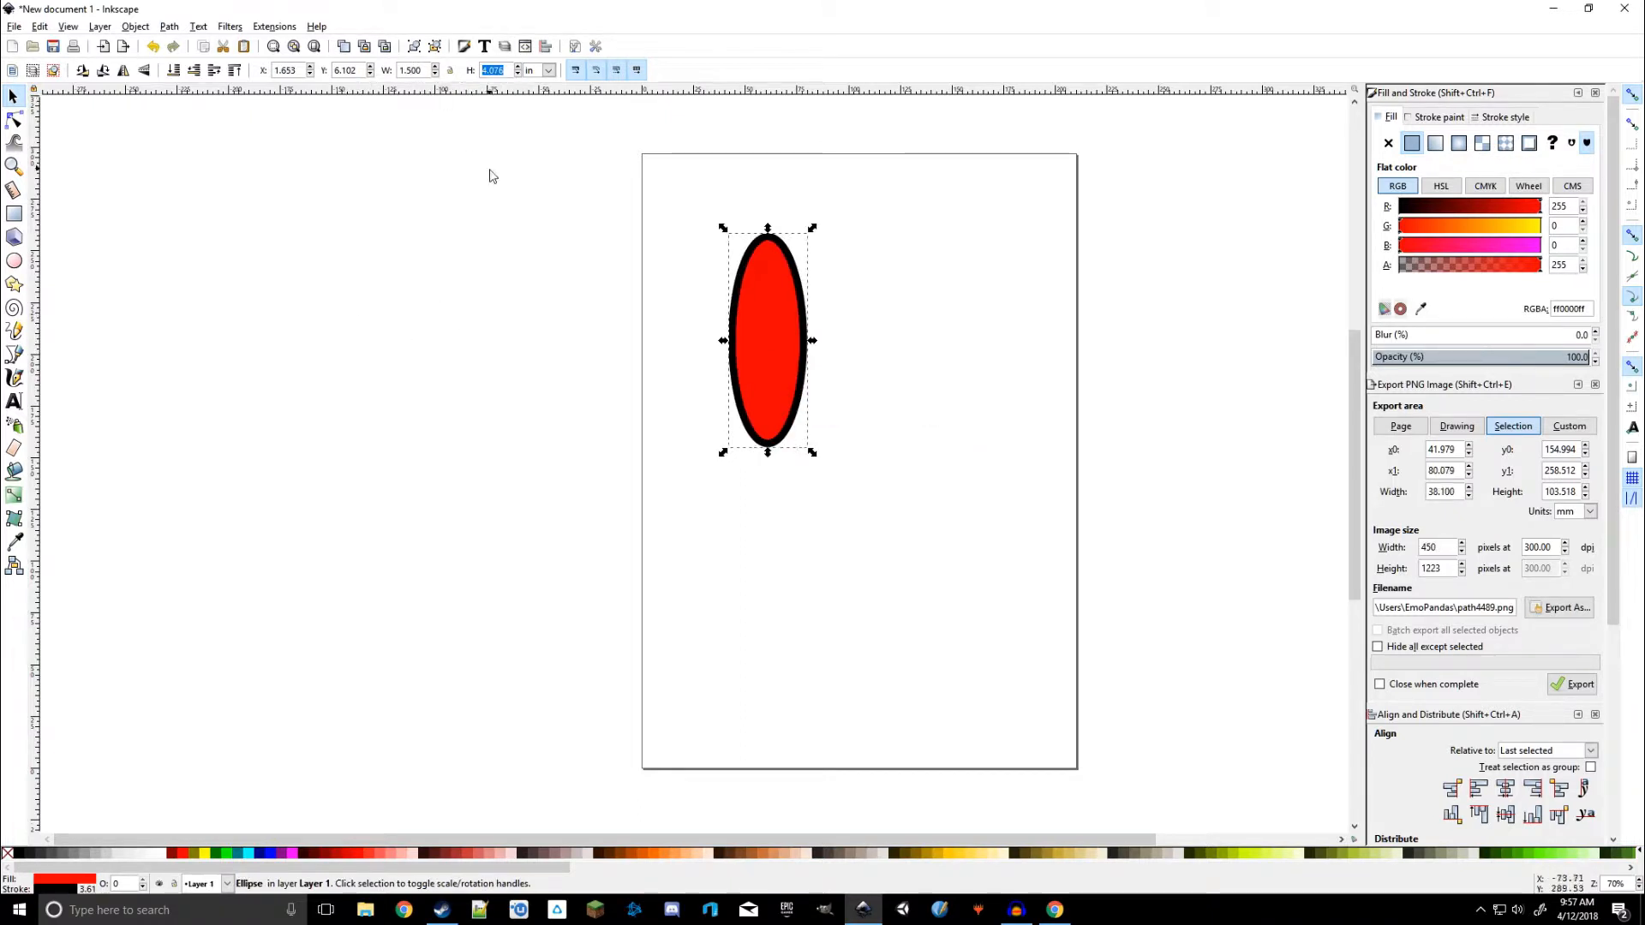
{"action": "type", "text": "1.5"}
{"action": "key", "text": "Return"}
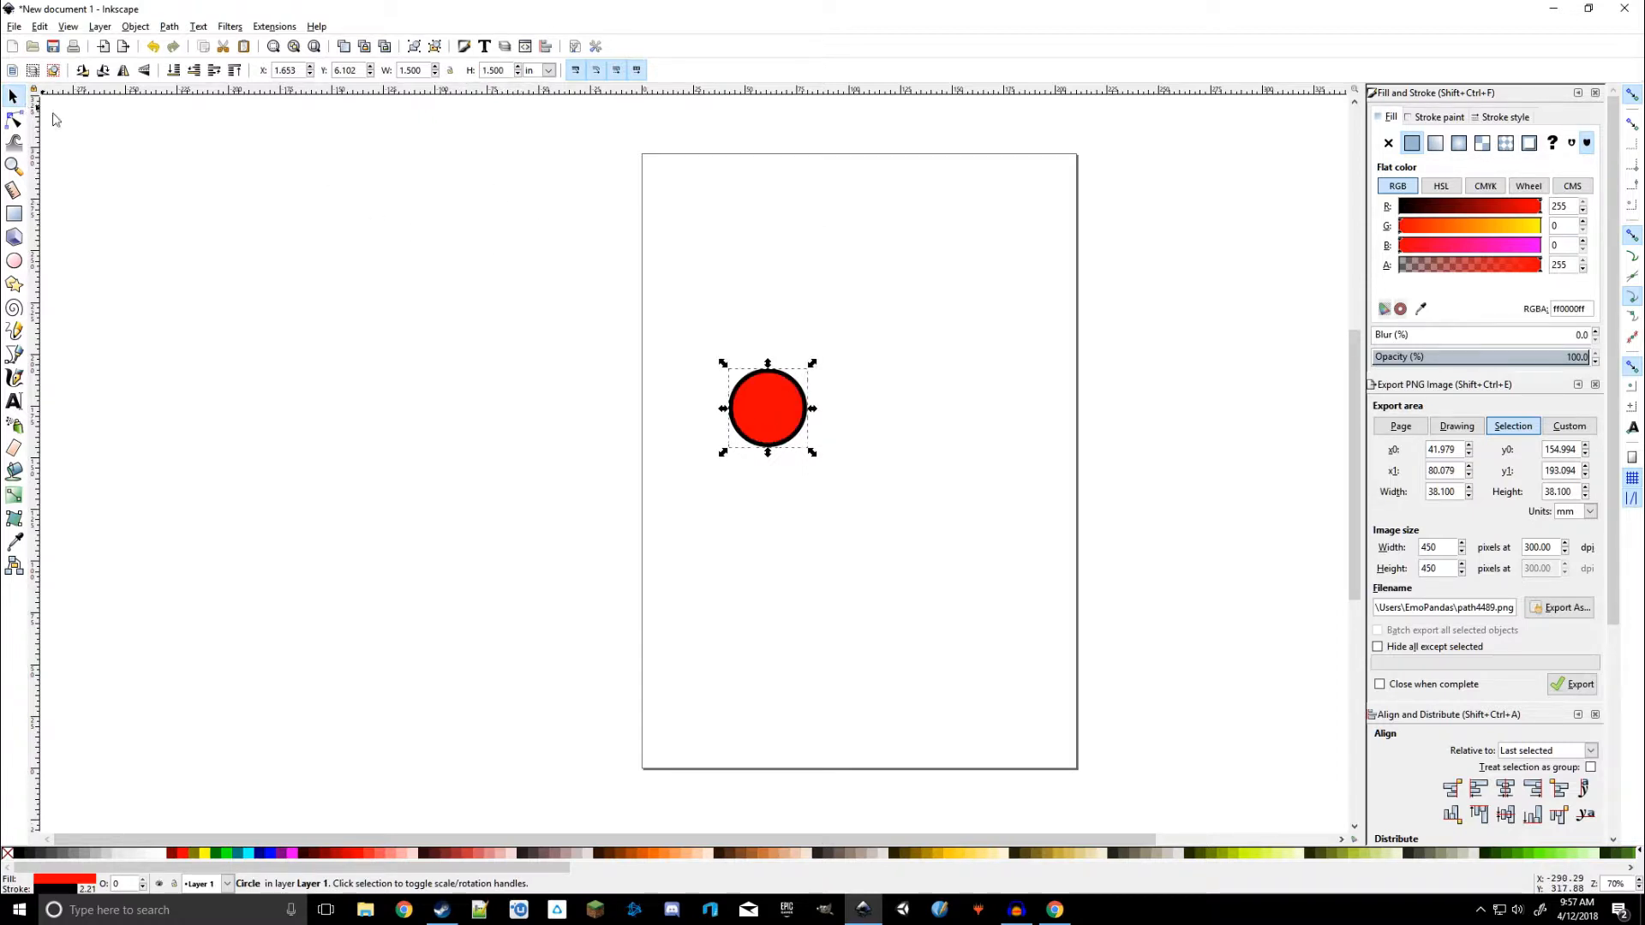
Move the circle to the page's upper-left corner, about X 0.28 in, Y 9.95 in
{"action": "left_click", "coordinate": [485, 341]}
{"action": "left_click", "coordinate": [760, 412]}
{"action": "left_click_drag", "start_coordinate": [759, 410], "coordinate": [692, 208]}
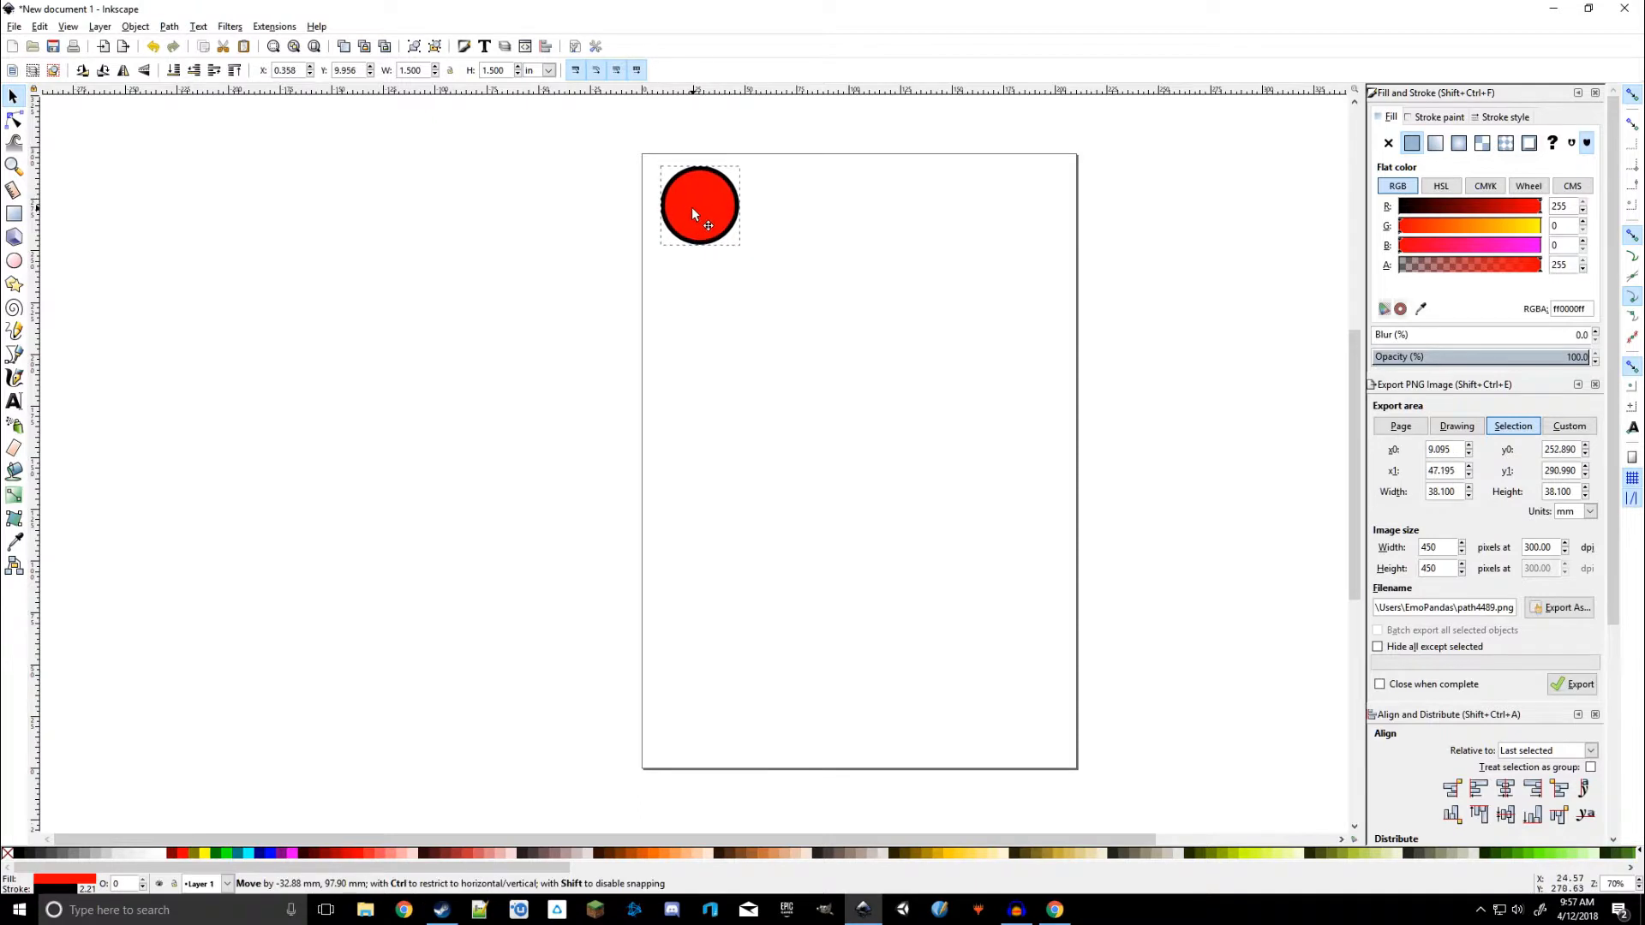
{"action": "scroll", "coordinate": [706, 177], "scroll_direction": "up", "scroll_amount": 5}
{"action": "left_click_drag", "start_coordinate": [991, 236], "coordinate": [1023, 346]}
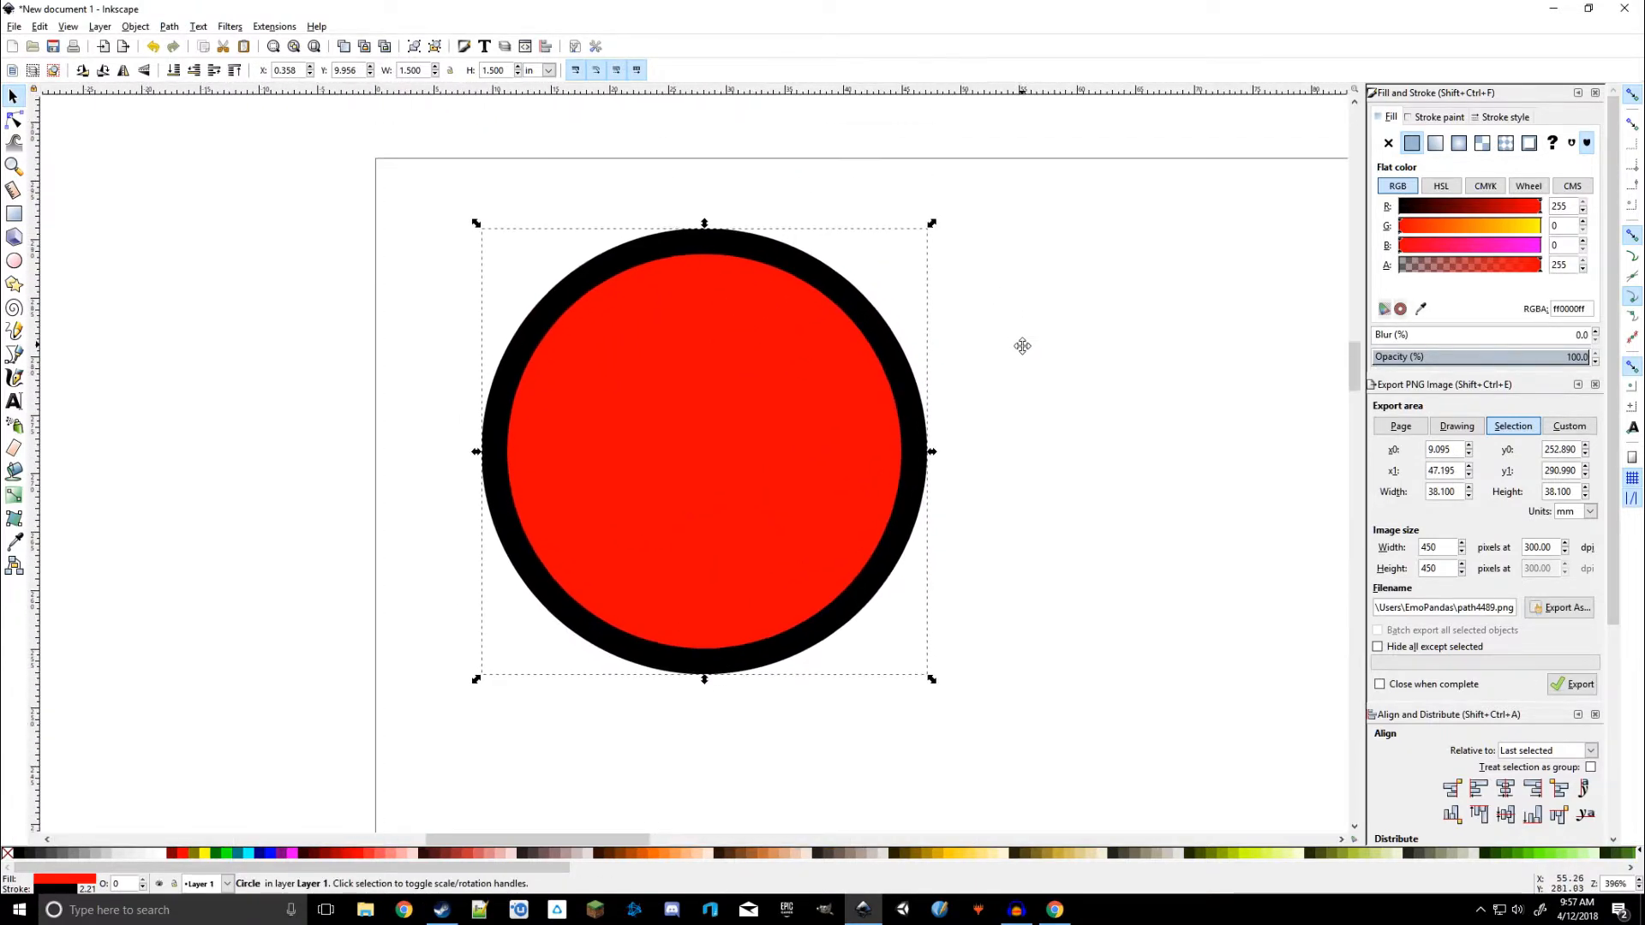
{"action": "scroll", "coordinate": [1023, 347], "scroll_direction": "down", "scroll_amount": 4}
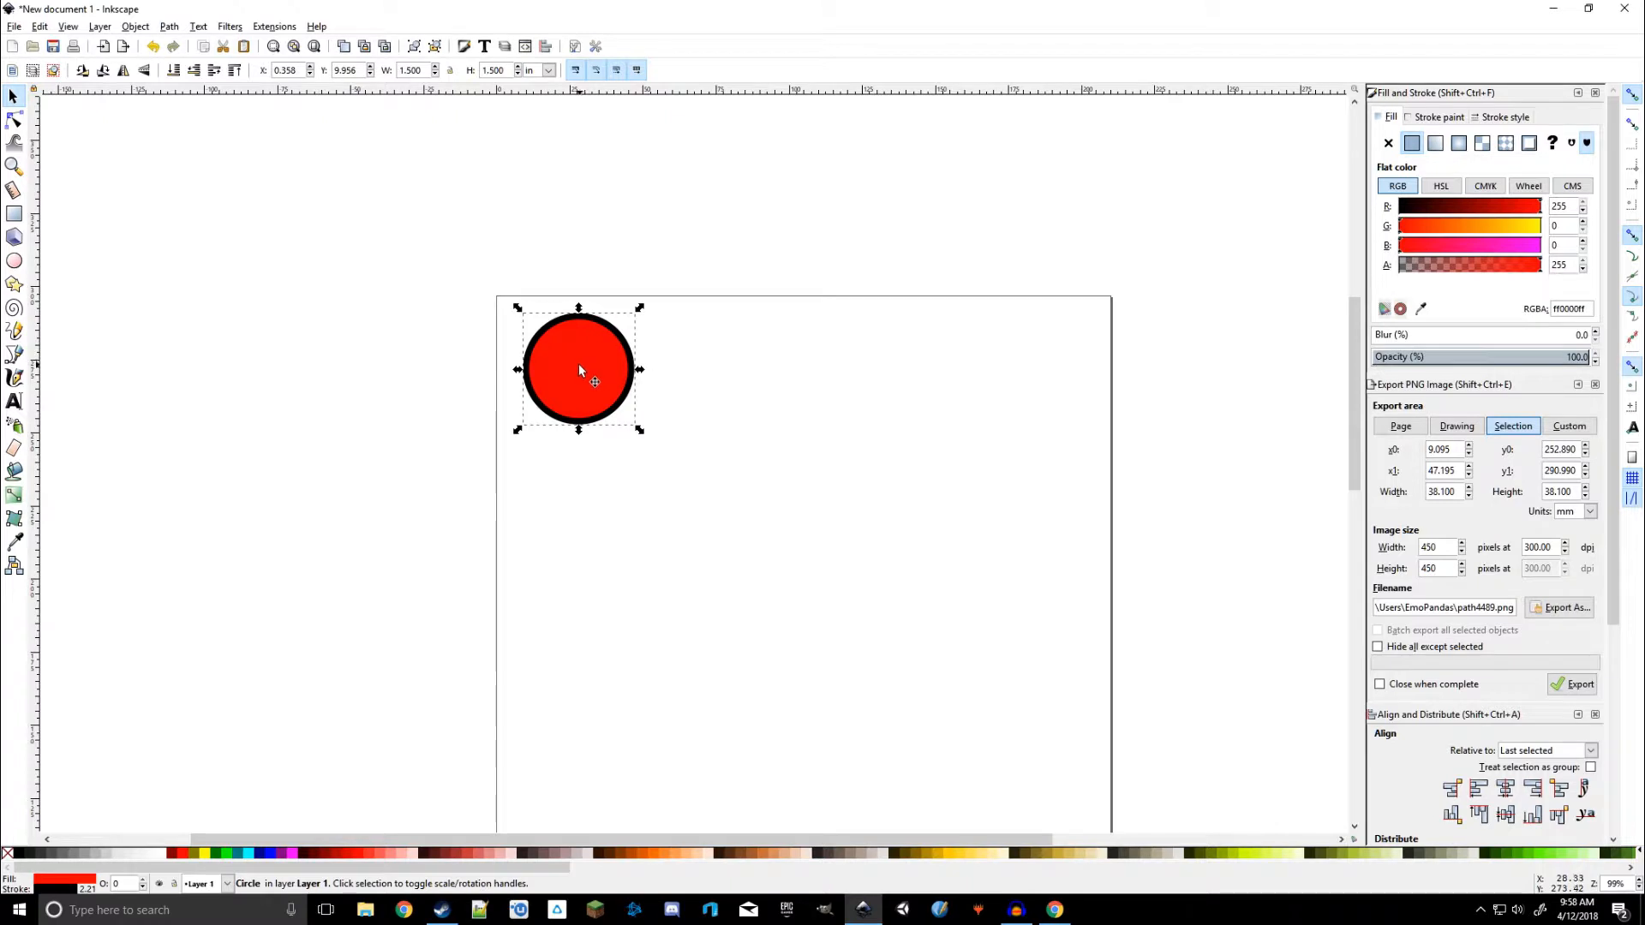
{"action": "mouse_move", "coordinate": [580, 363]}
{"action": "left_mouse_down"}
{"action": "mouse_move", "coordinate": [579, 392]}
{"action": "mouse_move", "coordinate": [572, 367]}
{"action": "left_mouse_up"}
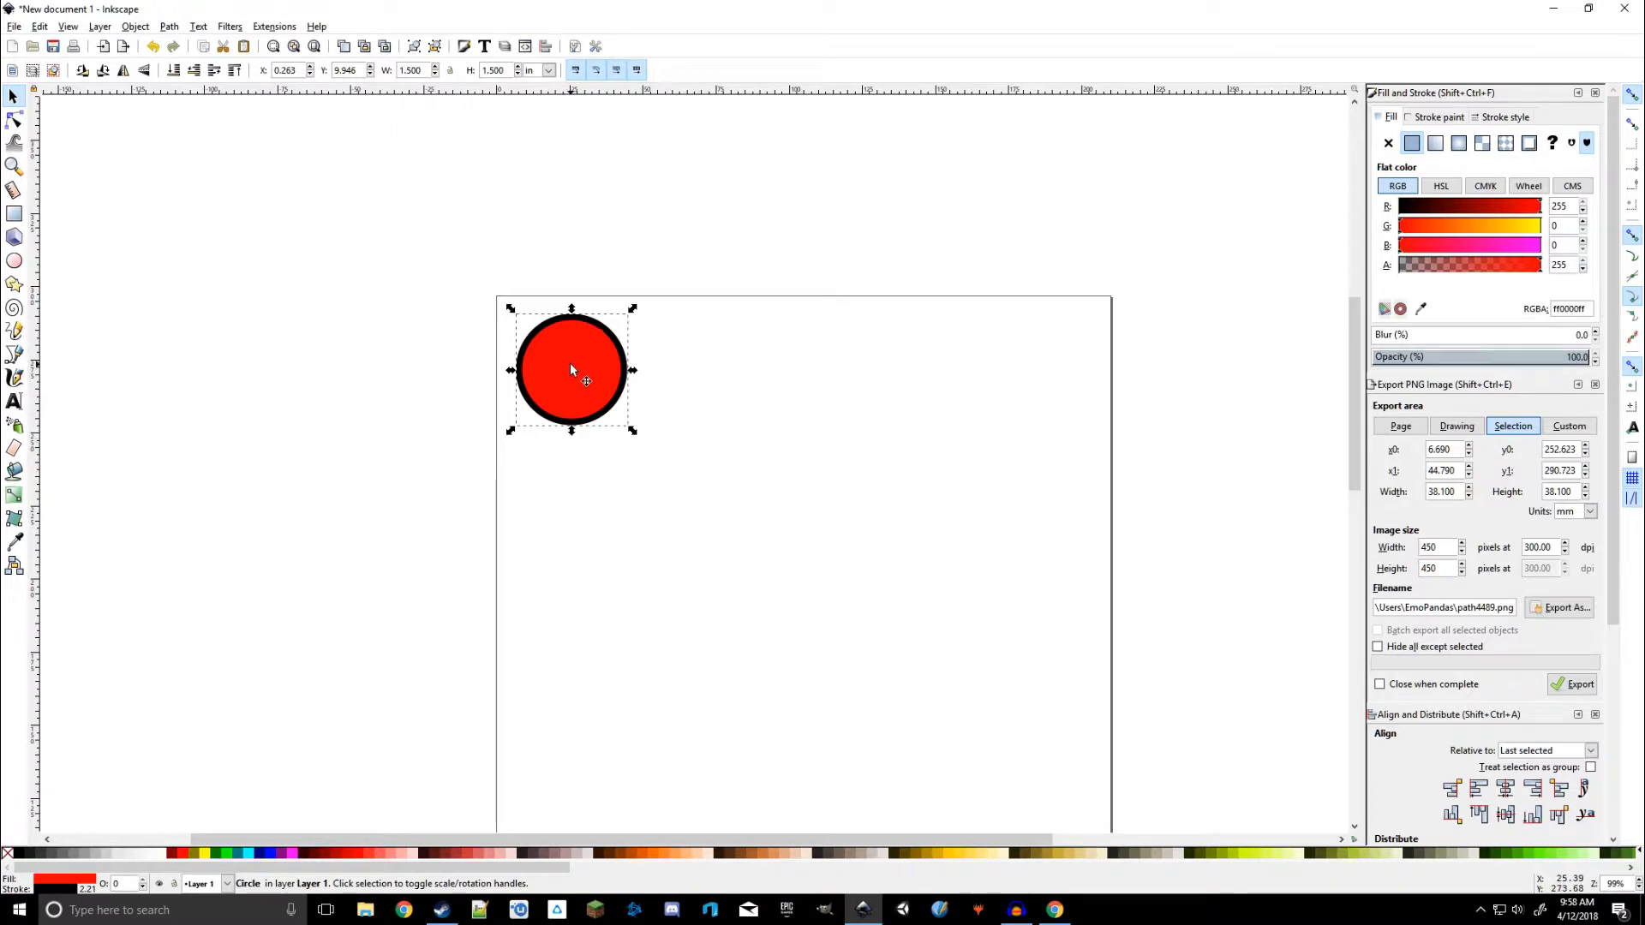
{"action": "mouse_move", "coordinate": [572, 371]}
{"action": "left_mouse_down"}
{"action": "mouse_move", "coordinate": [821, 369]}
{"action": "mouse_move", "coordinate": [969, 392]}
{"action": "mouse_move", "coordinate": [1039, 379]}
{"action": "mouse_move", "coordinate": [531, 384]}
{"action": "mouse_move", "coordinate": [999, 371]}
{"action": "mouse_move", "coordinate": [572, 361]}
{"action": "mouse_move", "coordinate": [795, 415]}
{"action": "mouse_move", "coordinate": [979, 501]}
{"action": "mouse_move", "coordinate": [543, 346]}
{"action": "mouse_move", "coordinate": [572, 366]}
{"action": "left_mouse_up"}
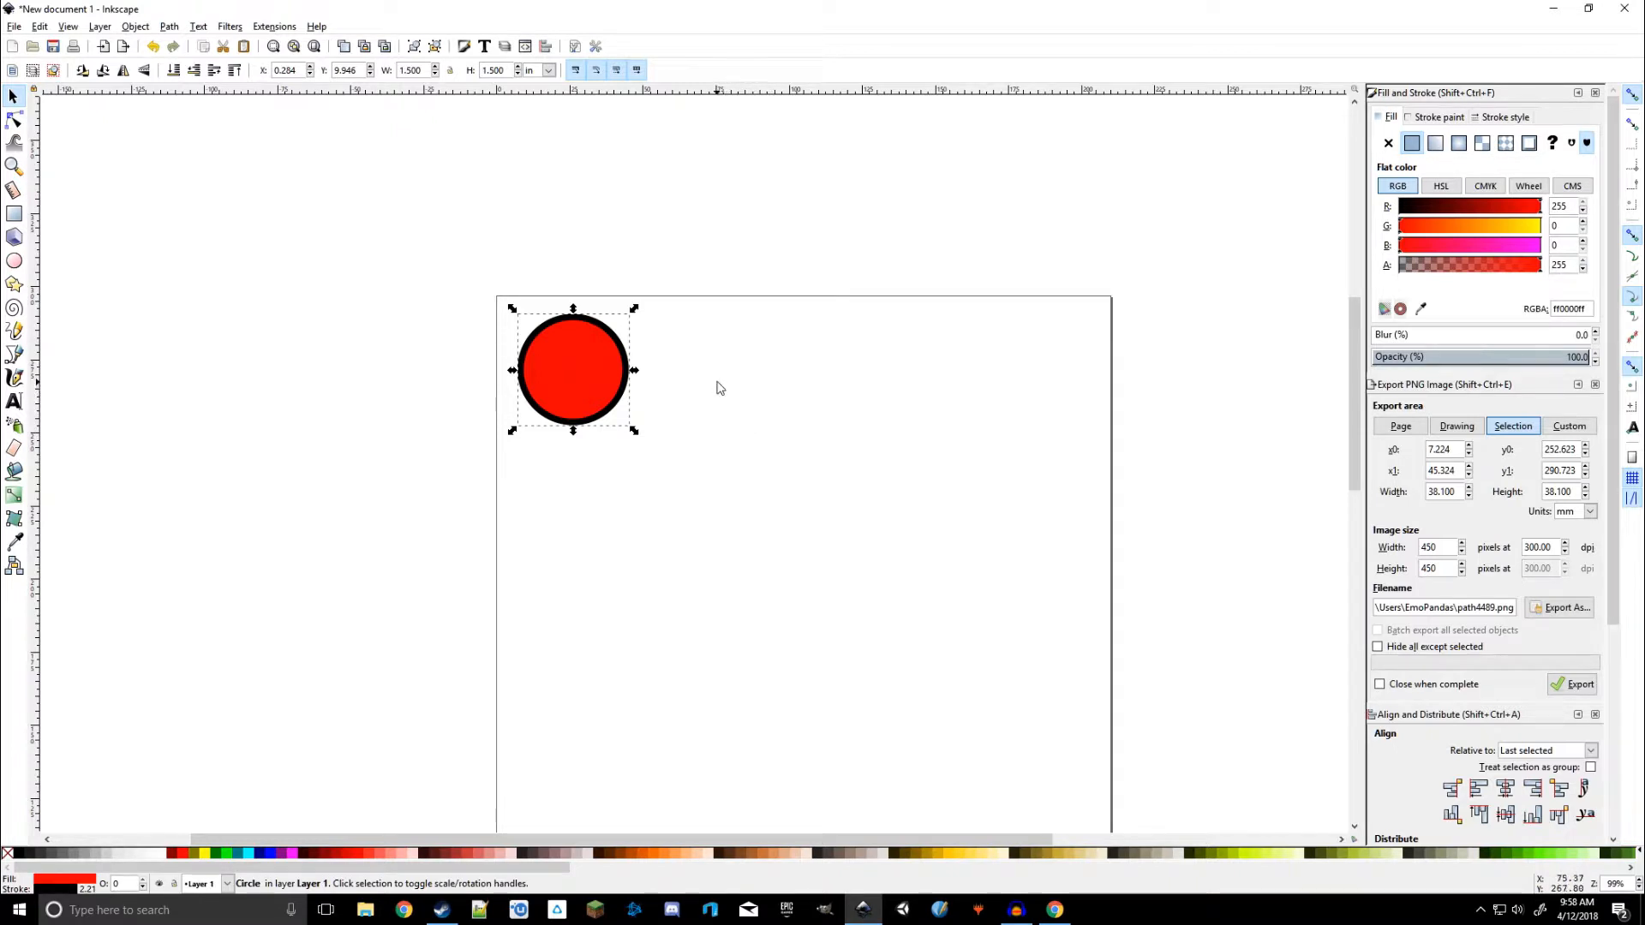
Zoom in on the circle and add the text BGDL on it with the Text tool
{"action": "left_click", "coordinate": [685, 391]}
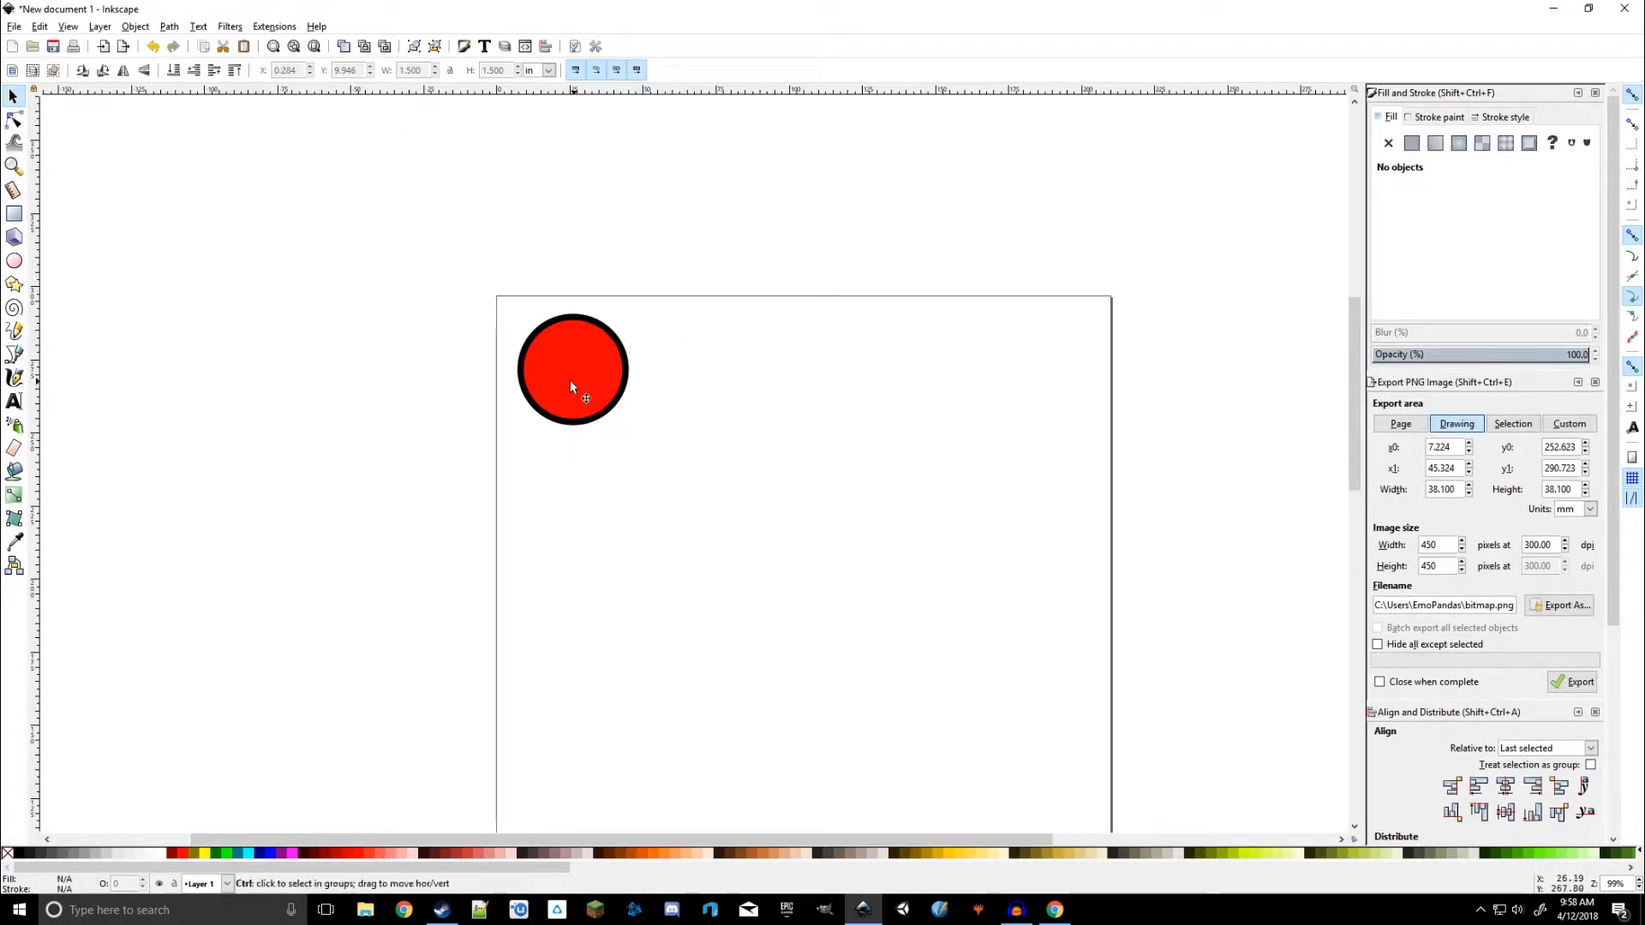
{"action": "scroll", "coordinate": [559, 382], "scroll_direction": "up", "scroll_amount": 3}
{"action": "scroll", "coordinate": [644, 335], "scroll_direction": "up", "scroll_amount": 1}
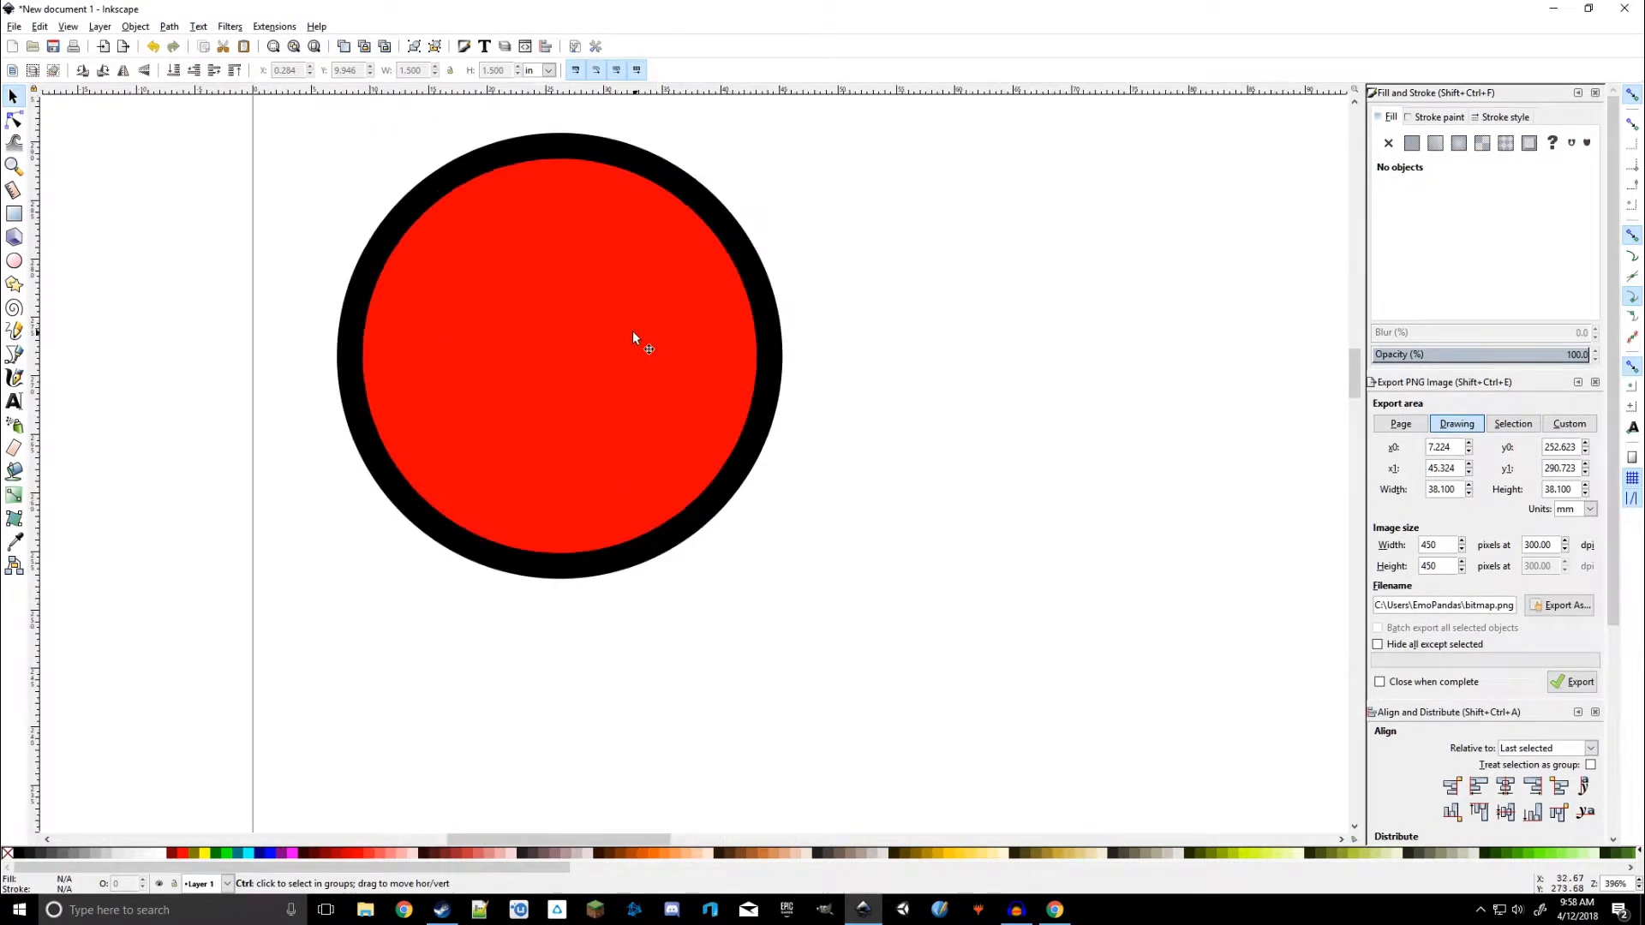
{"action": "left_click_drag", "start_coordinate": [905, 293], "coordinate": [1046, 404]}
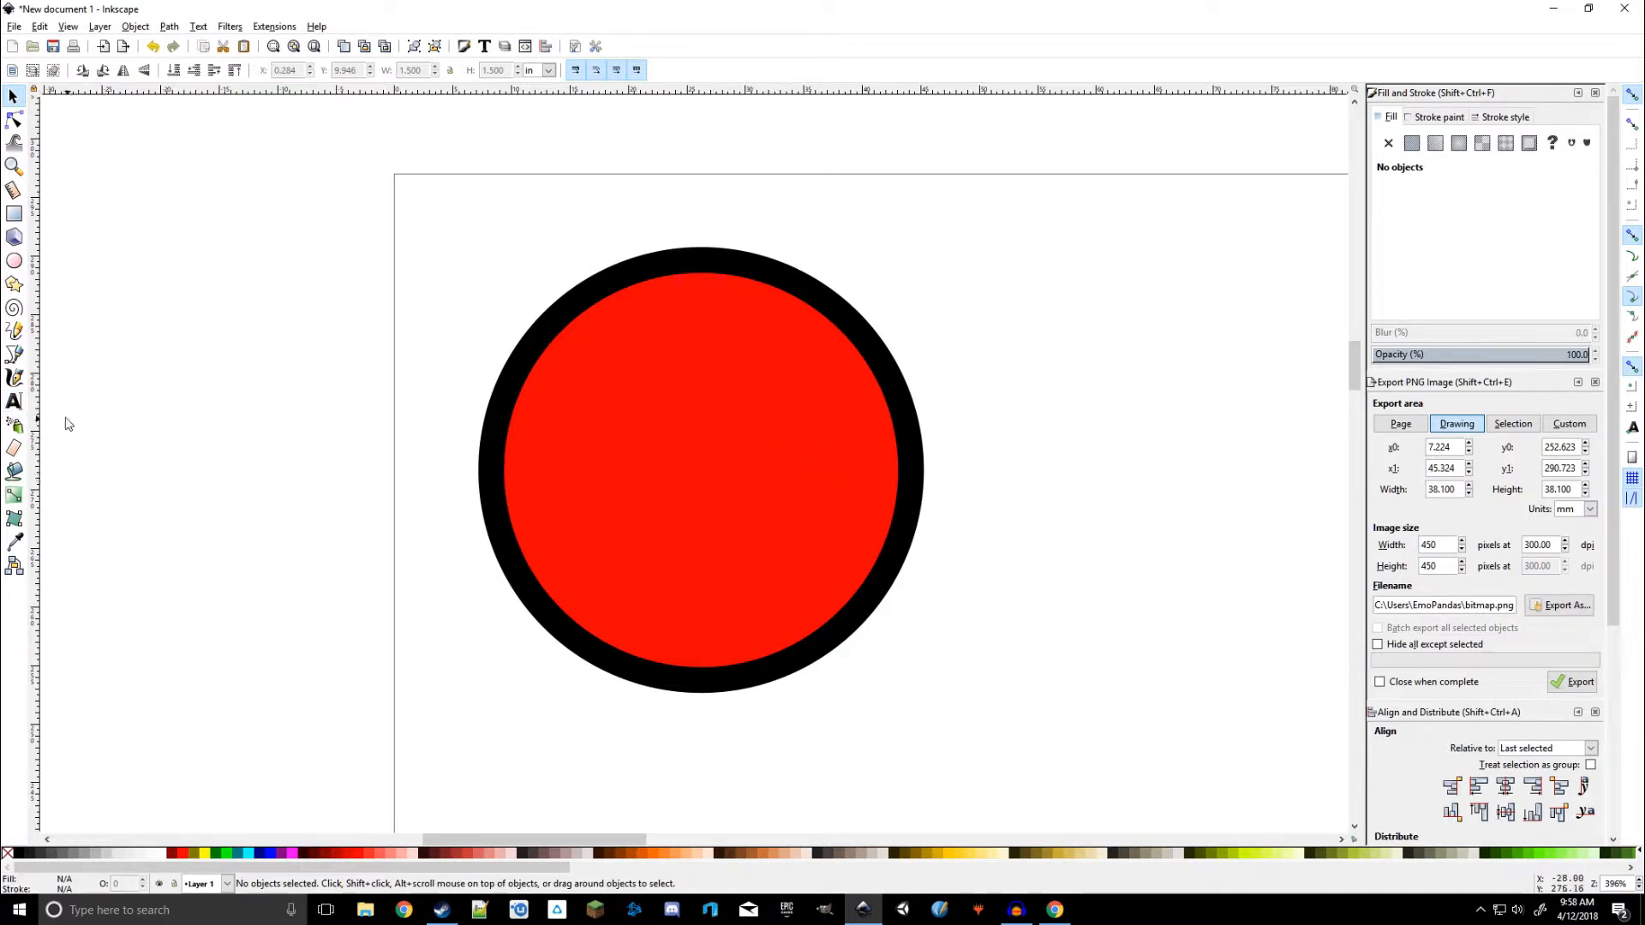
{"action": "left_click", "coordinate": [15, 403]}
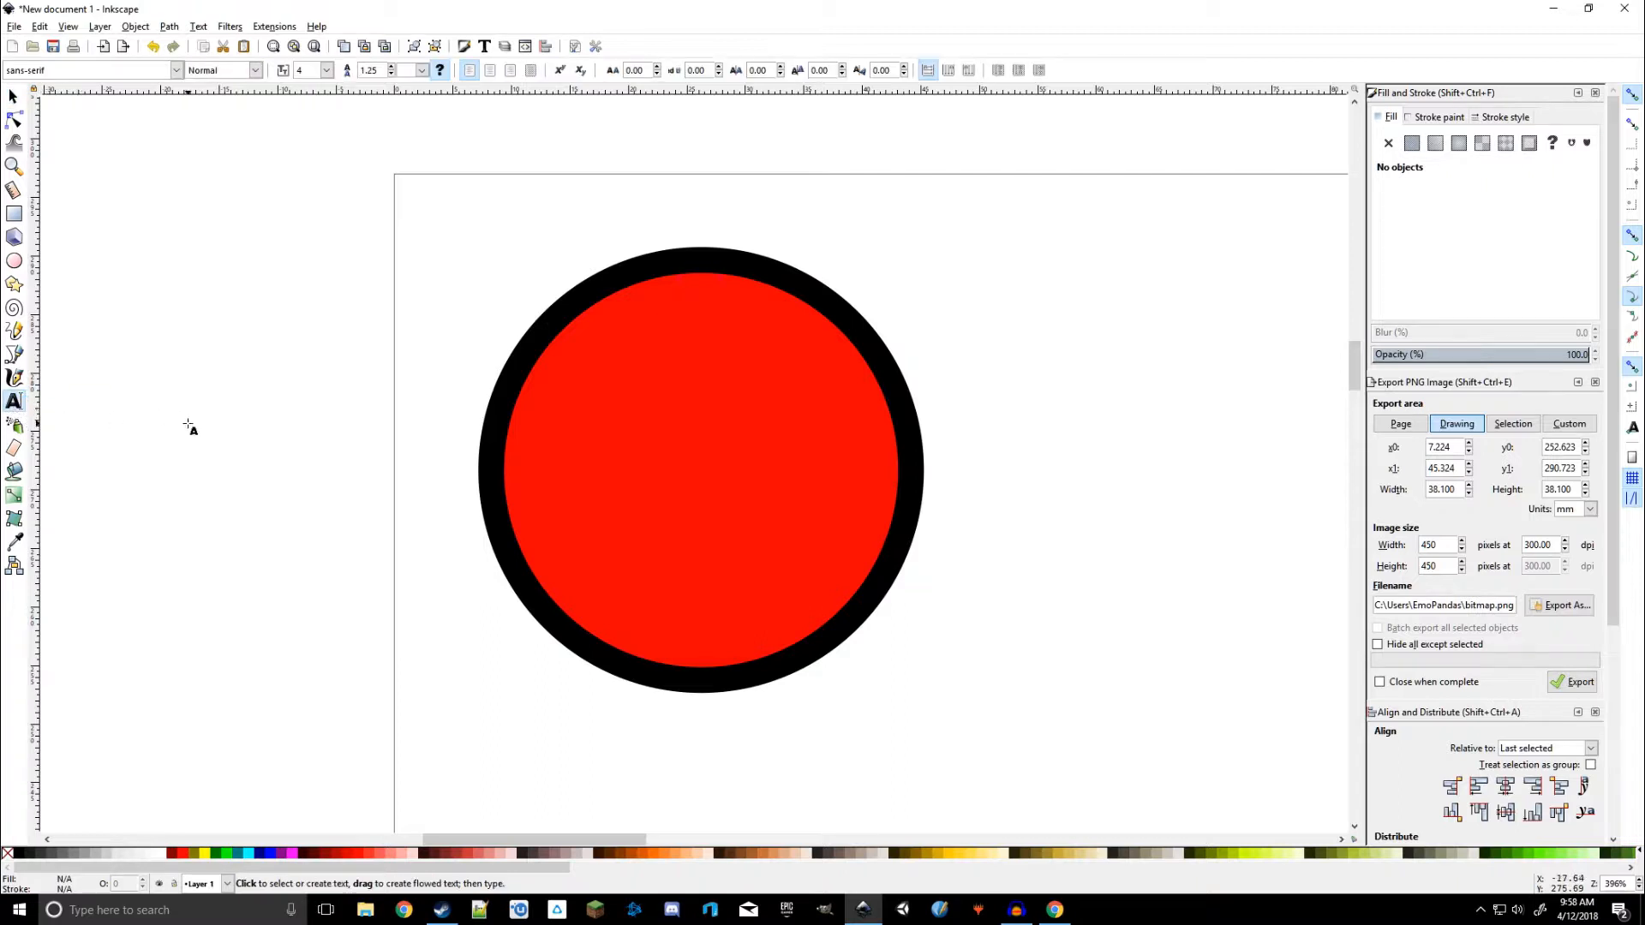
{"action": "mouse_move", "coordinate": [556, 428]}
{"action": "left_mouse_down"}
{"action": "mouse_move", "coordinate": [980, 573]}
{"action": "mouse_move", "coordinate": [1189, 582]}
{"action": "left_mouse_up"}
{"action": "left_click", "coordinate": [696, 494]}
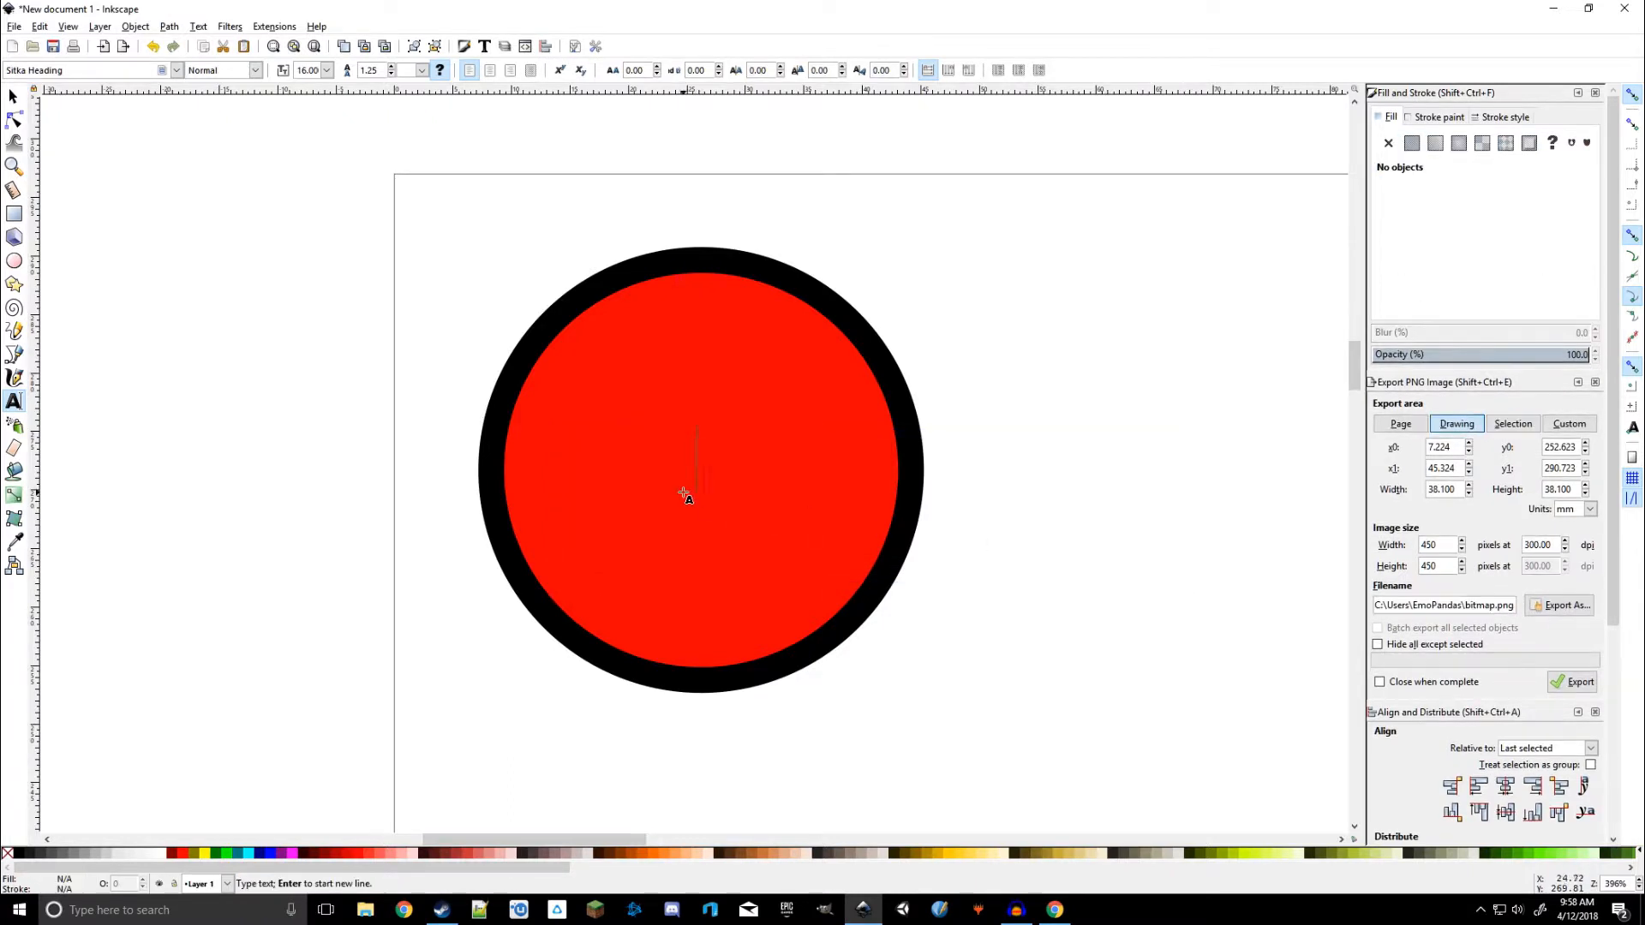
{"action": "left_click", "coordinate": [591, 429]}
{"action": "type", "text": "BGDL"}
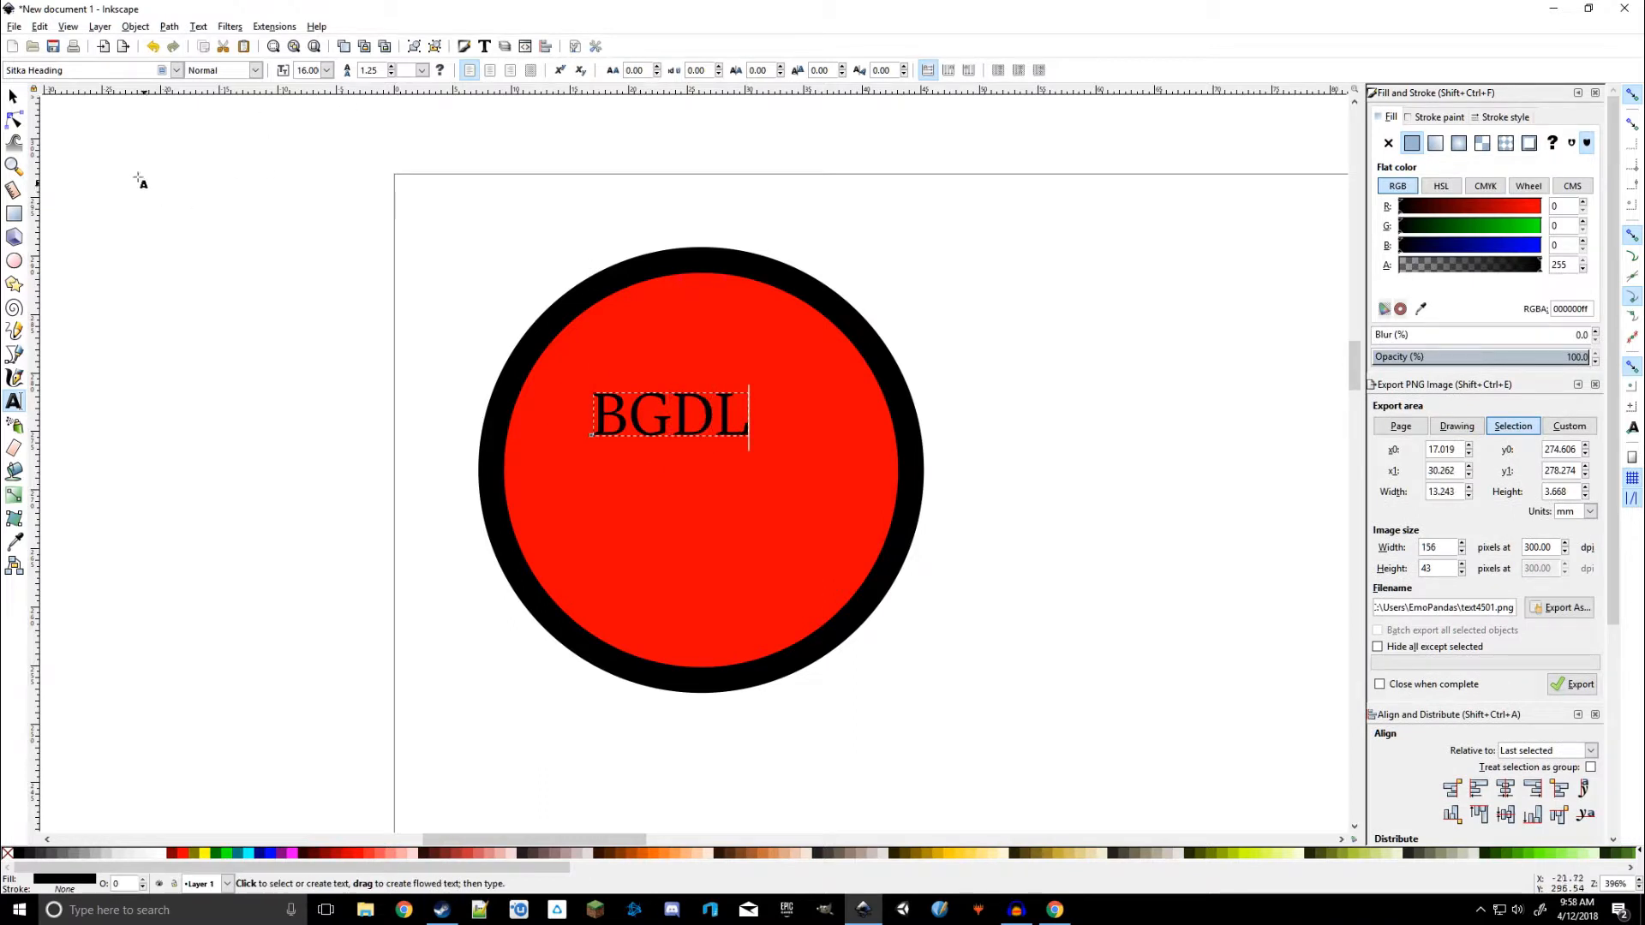
Move the BGDL text slightly lower and change its font to sans-serif
{"action": "left_click", "coordinate": [13, 96]}
{"action": "left_click_drag", "start_coordinate": [704, 423], "coordinate": [591, 444]}
{"action": "left_click", "coordinate": [14, 401]}
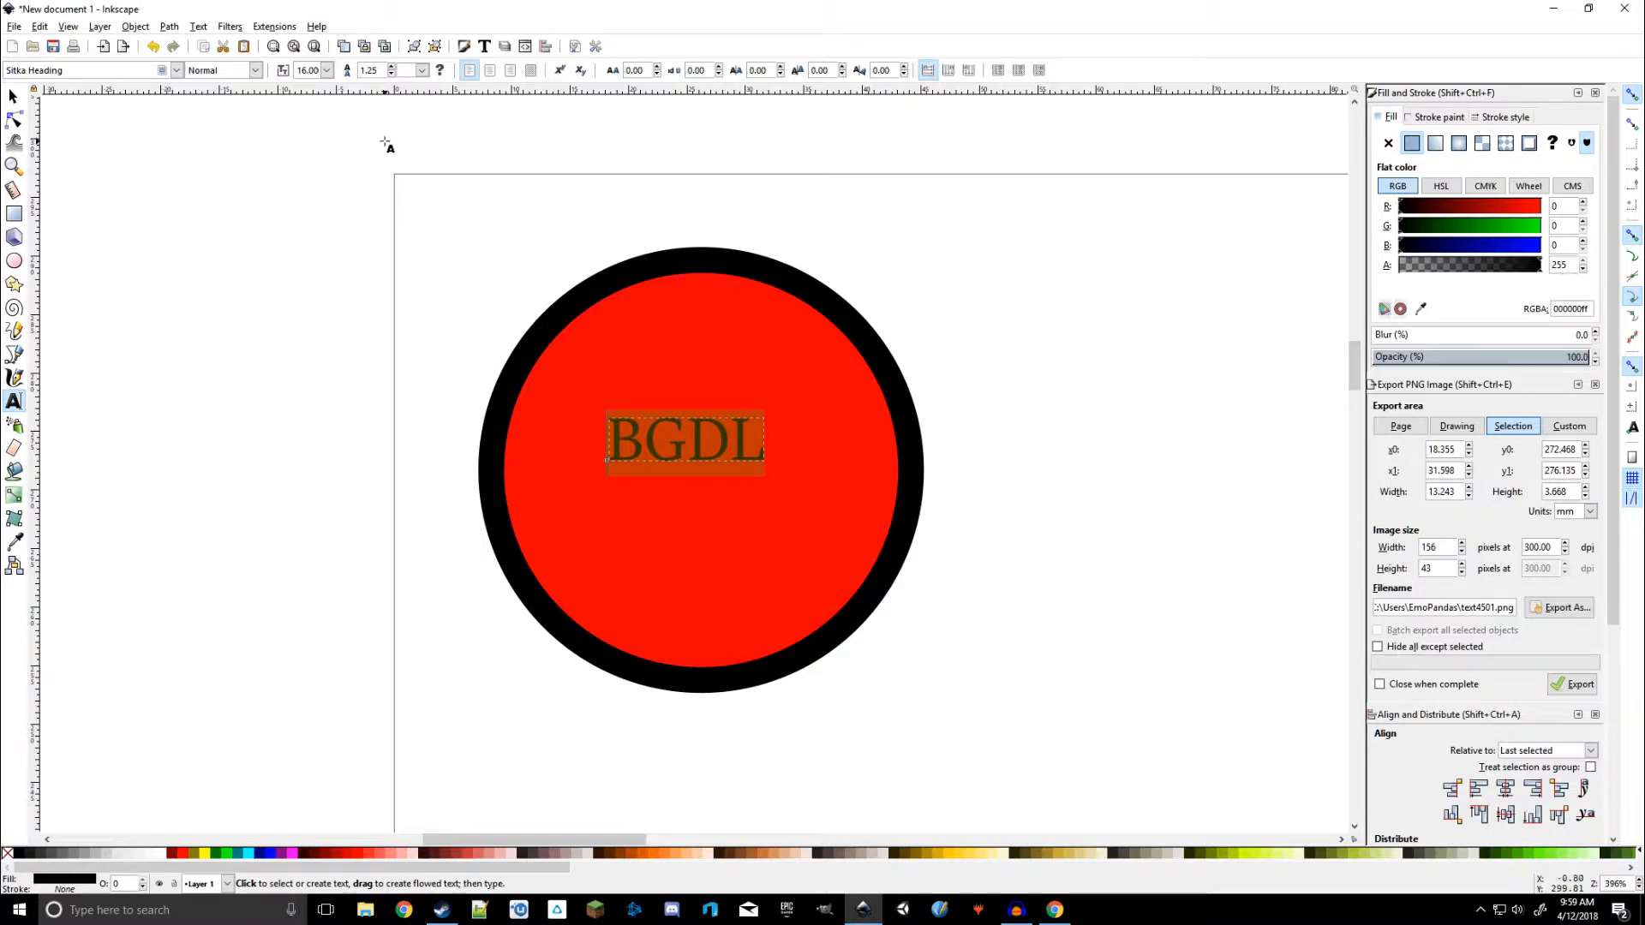
{"action": "left_click", "coordinate": [178, 70]}
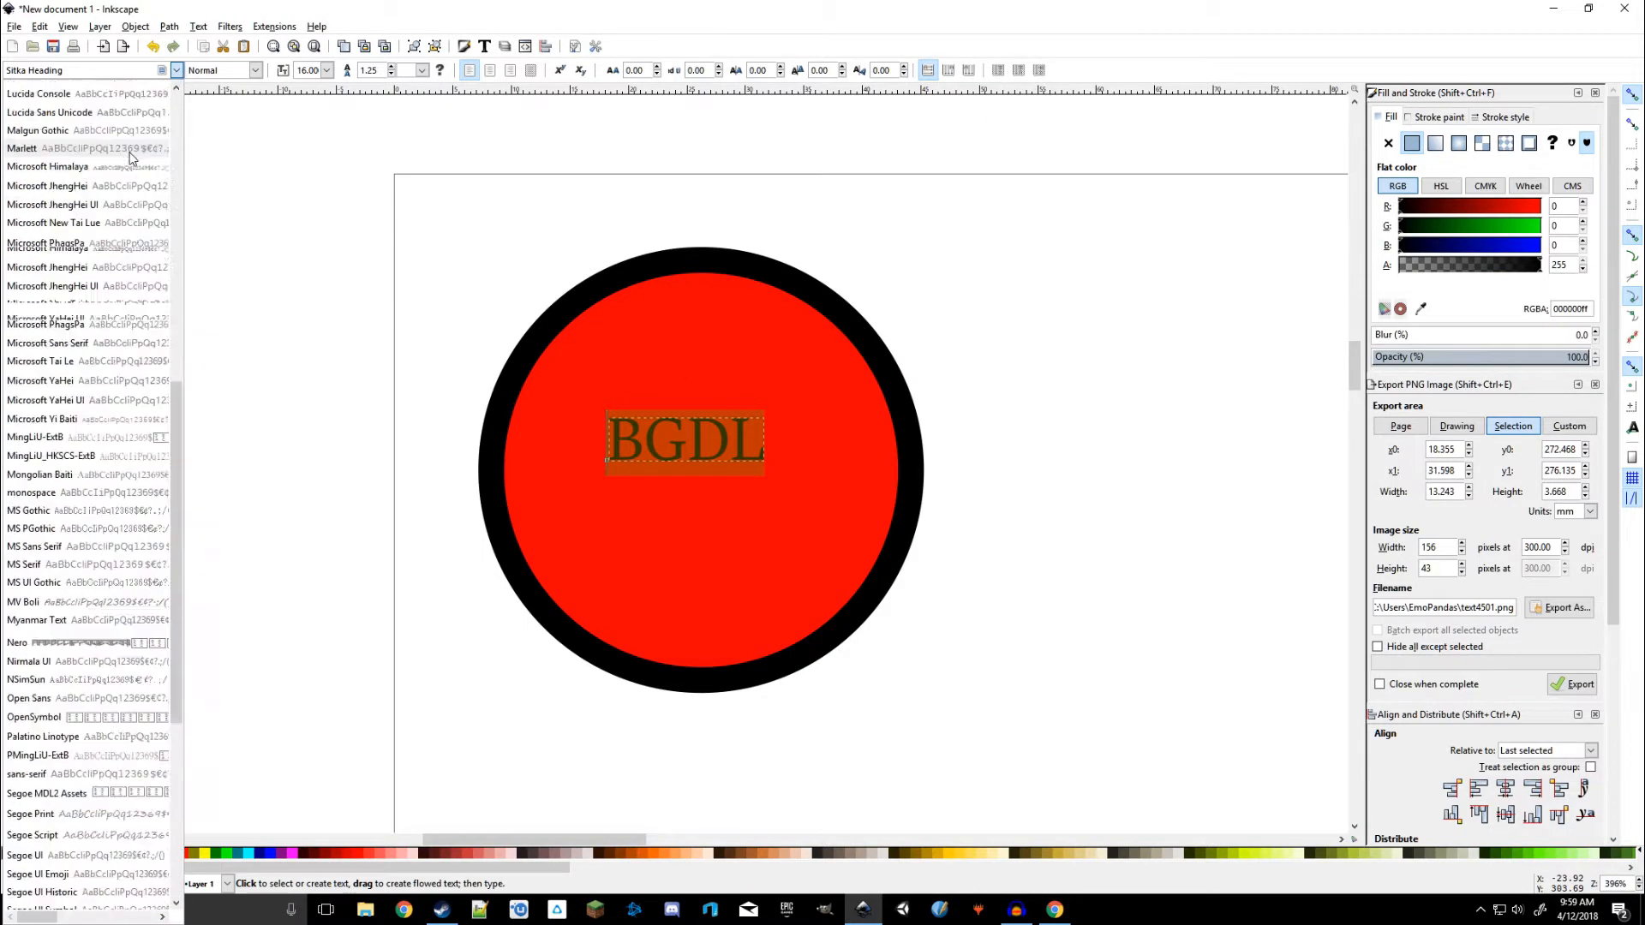
{"action": "left_click", "coordinate": [34, 90]}
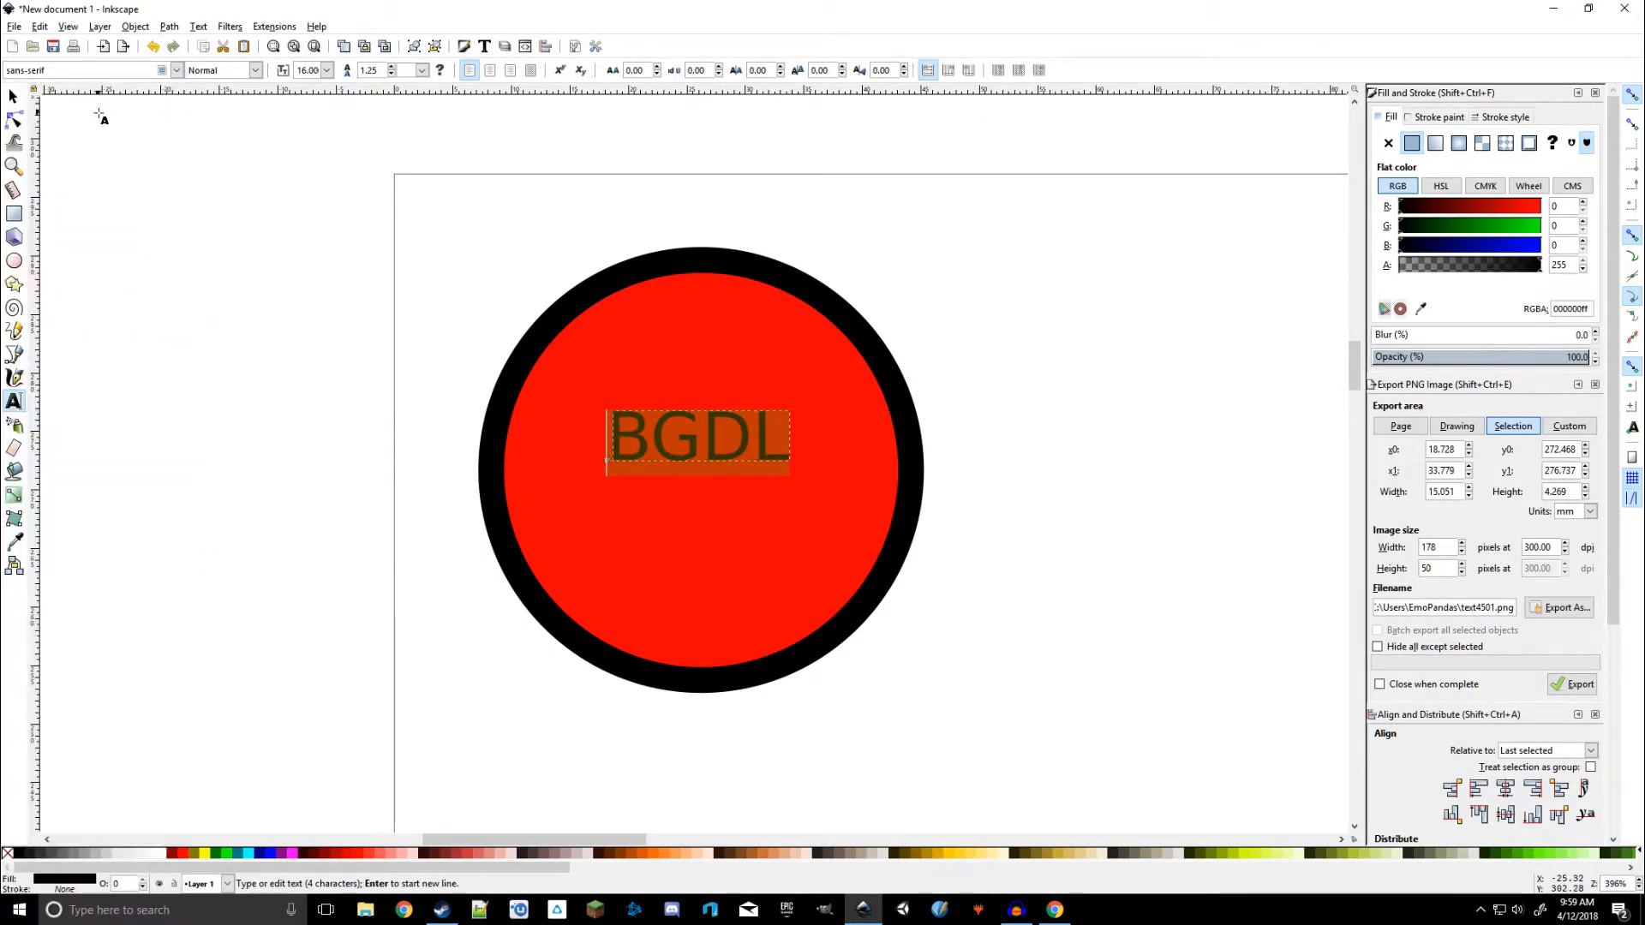
Make the BGDL text Bold and set its font size to 32
{"action": "left_click", "coordinate": [257, 70]}
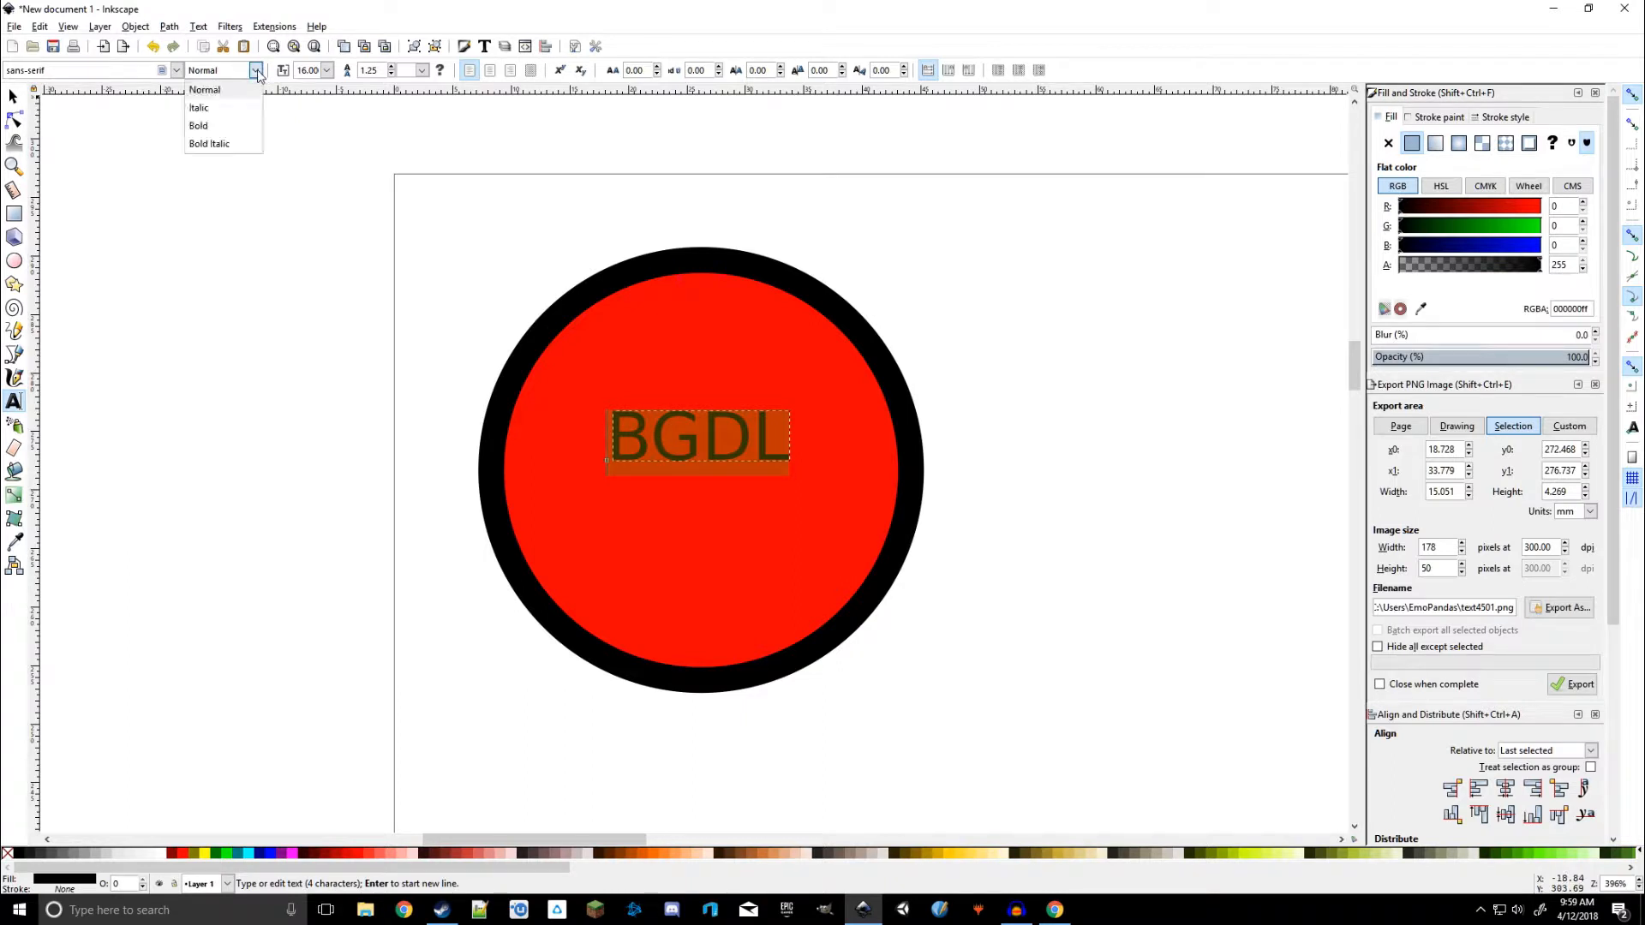
{"action": "left_click", "coordinate": [224, 129]}
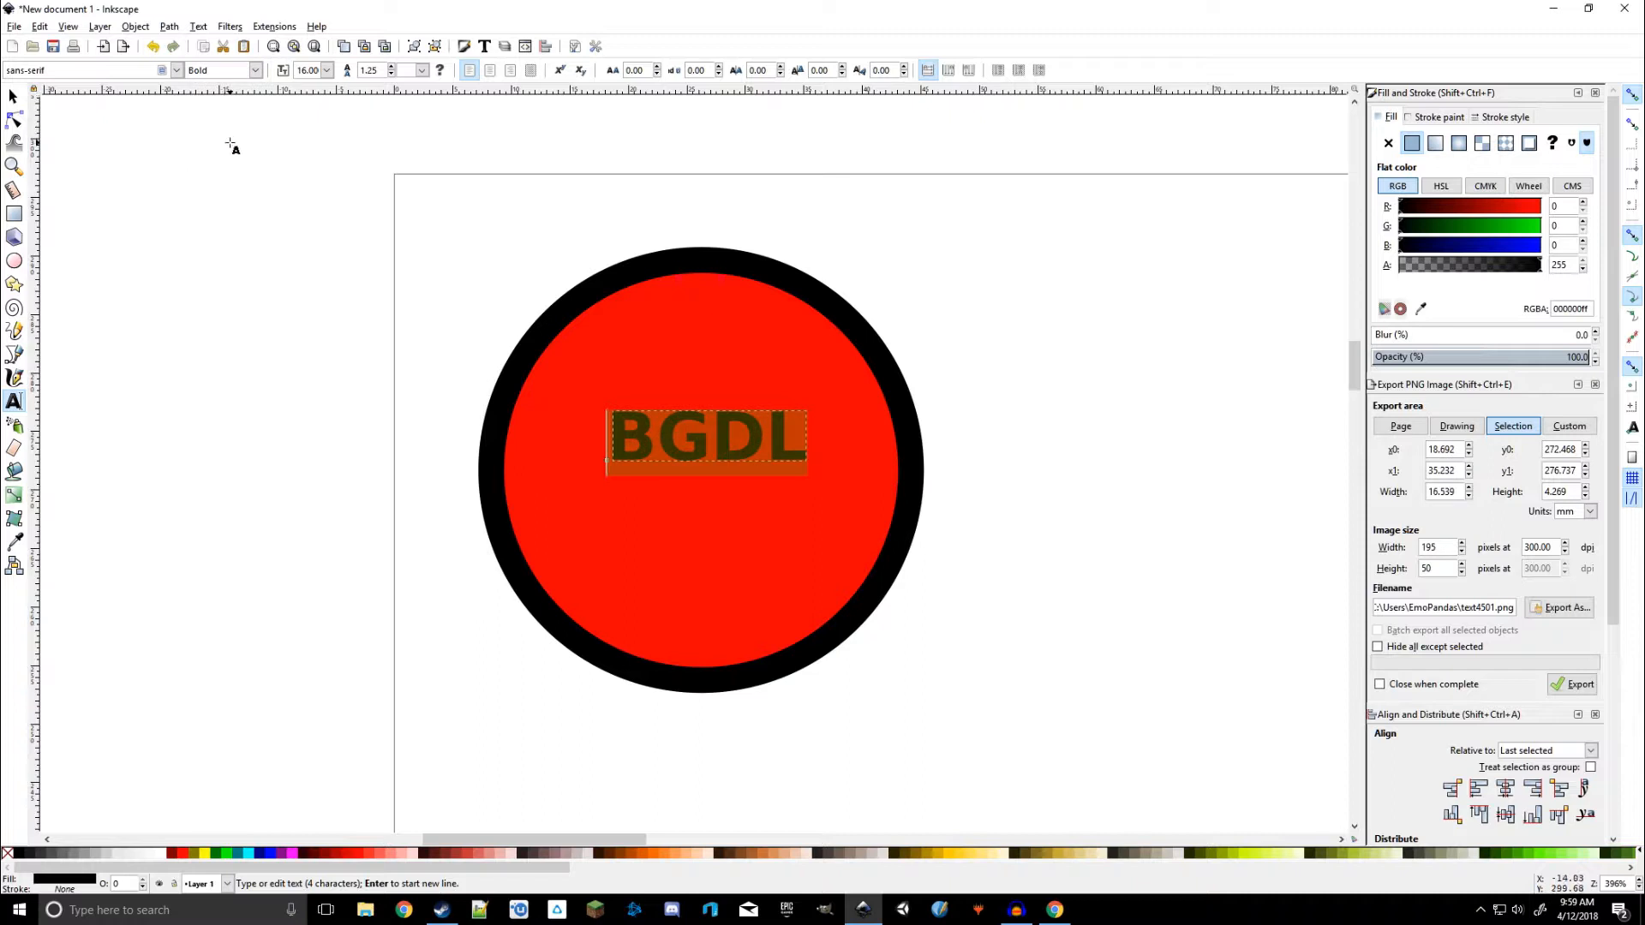
{"action": "left_click", "coordinate": [327, 70]}
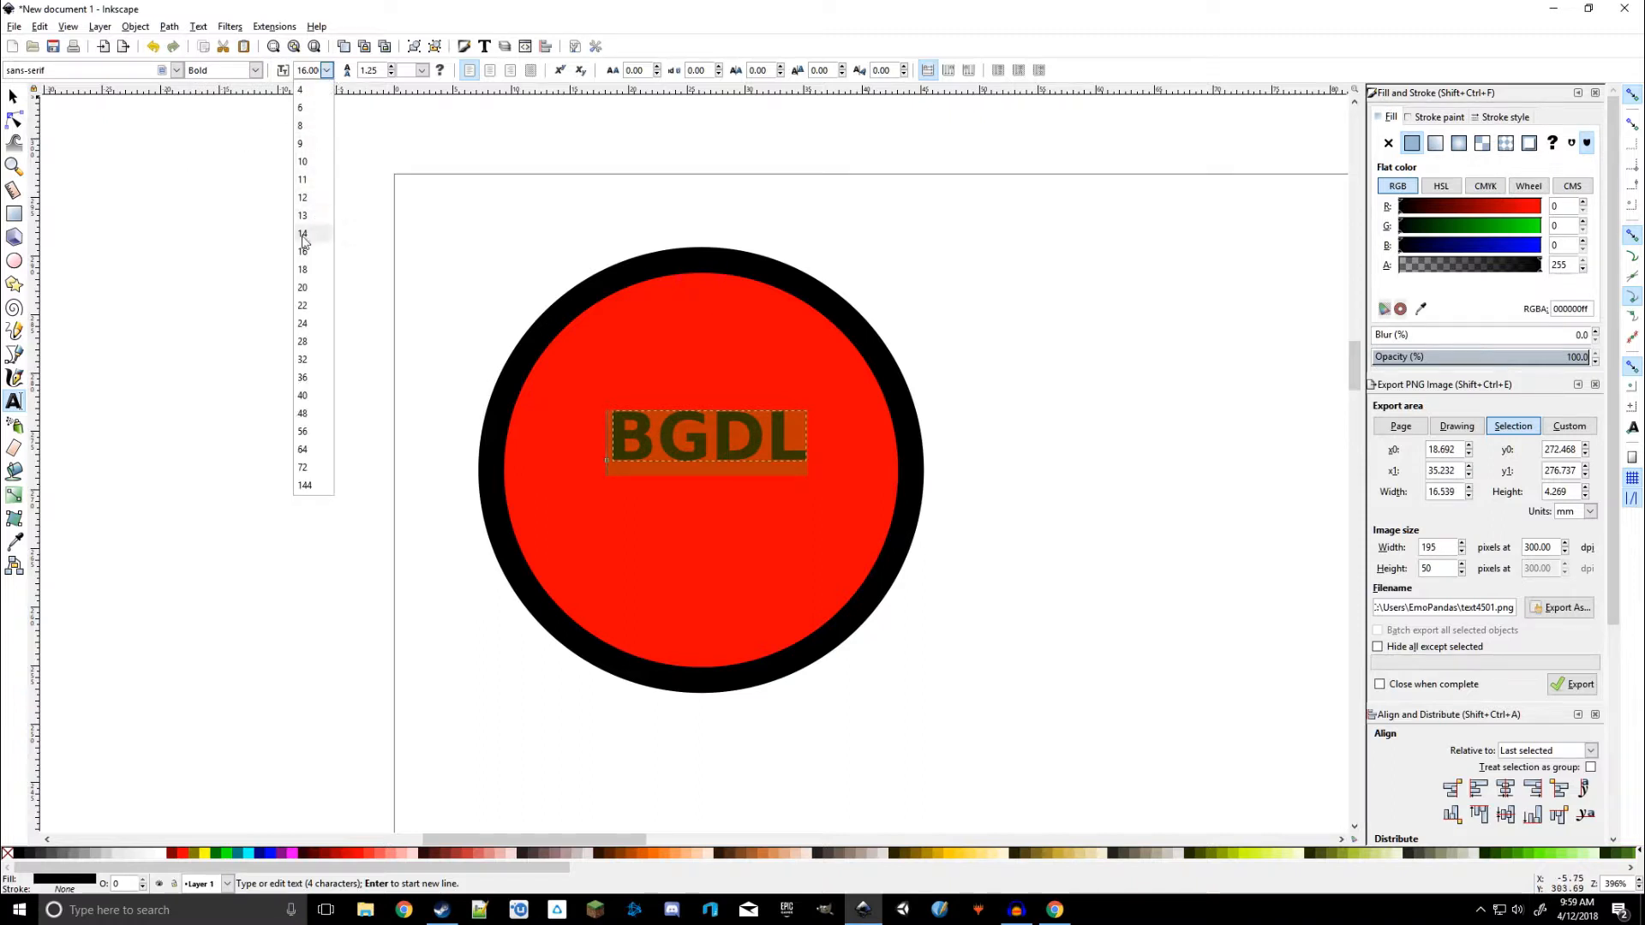
{"action": "left_click", "coordinate": [314, 288]}
{"action": "left_click", "coordinate": [328, 71]}
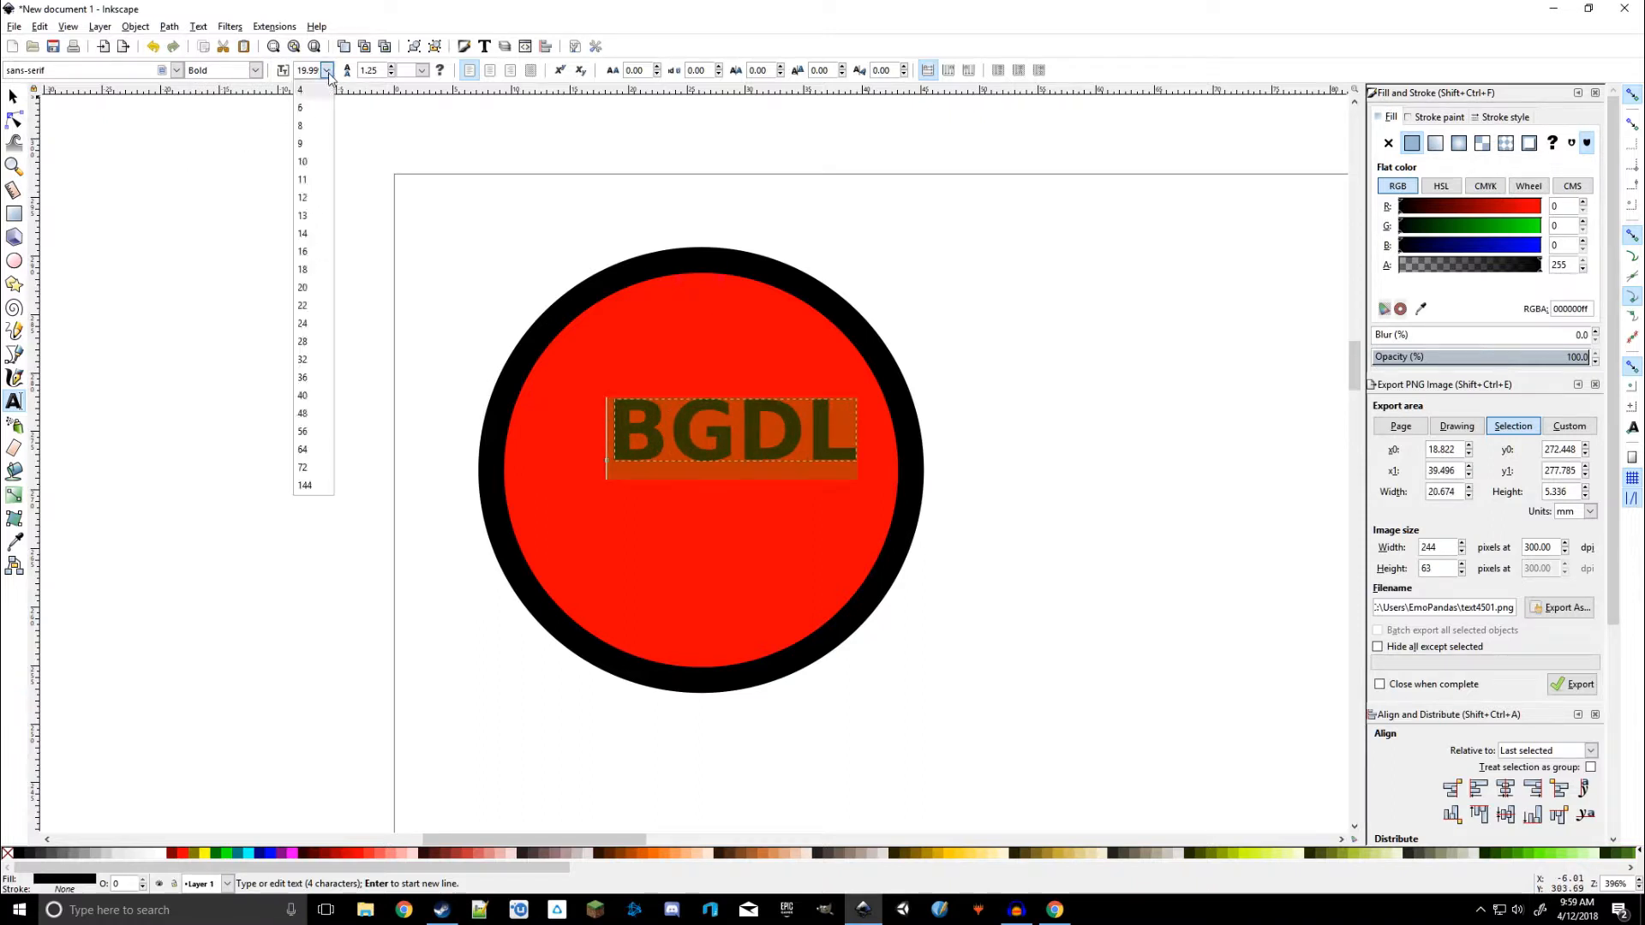
{"action": "left_click", "coordinate": [312, 361]}
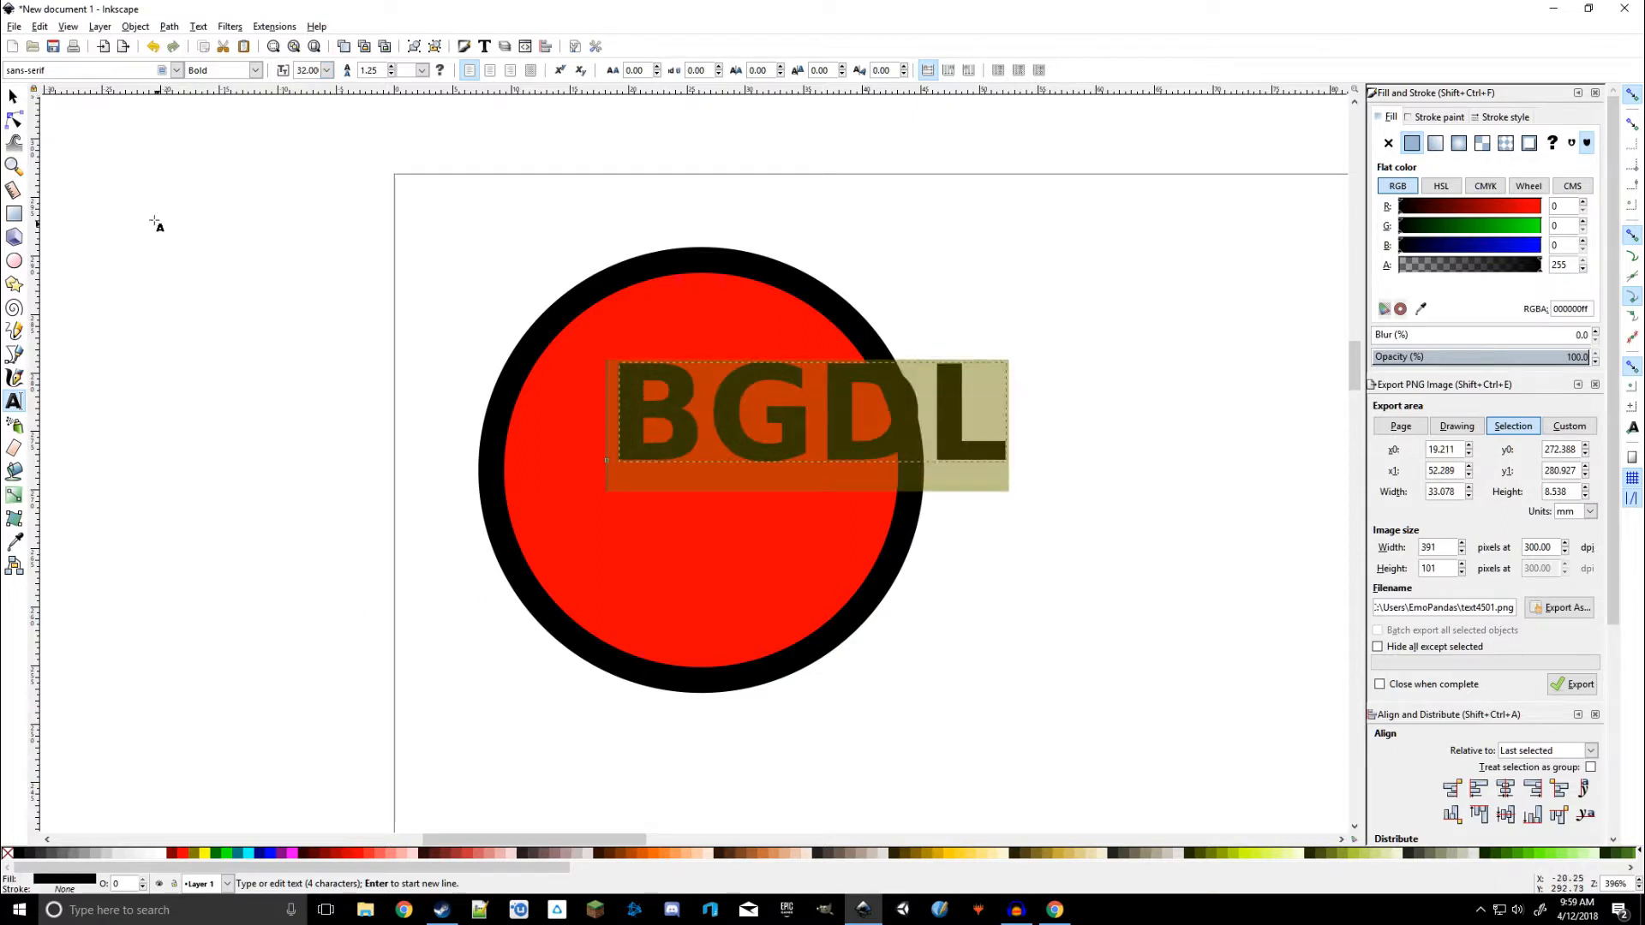
Shift the text left across the circle and reduce its font size to 28
{"action": "left_click", "coordinate": [13, 96]}
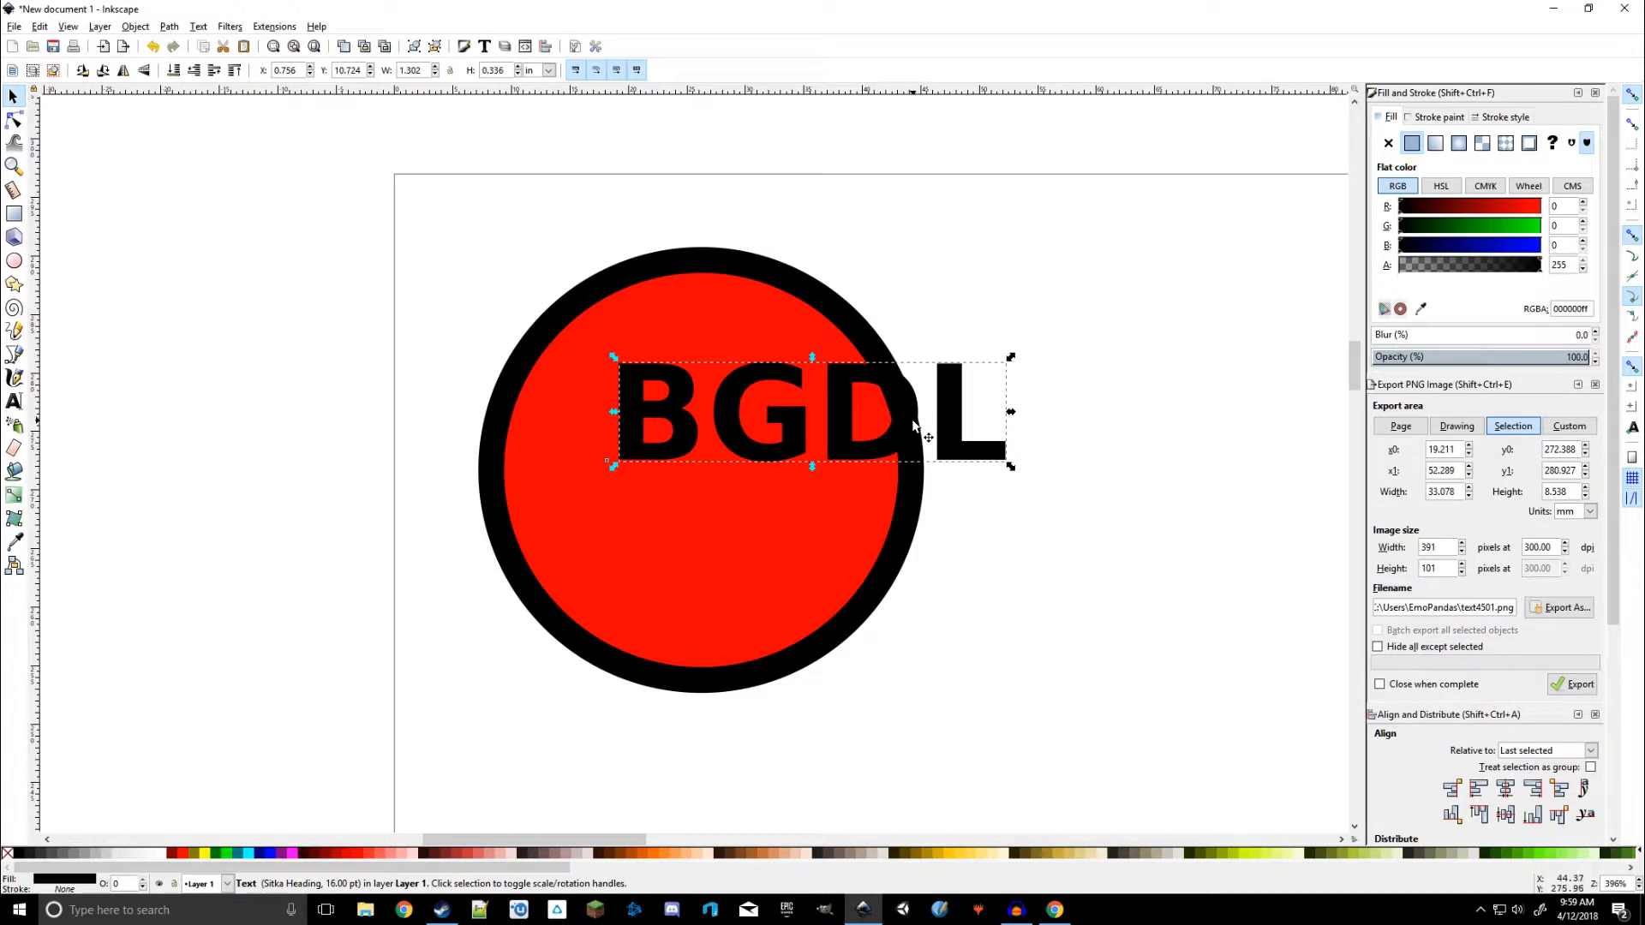
{"action": "left_click_drag", "start_coordinate": [913, 425], "coordinate": [795, 470]}
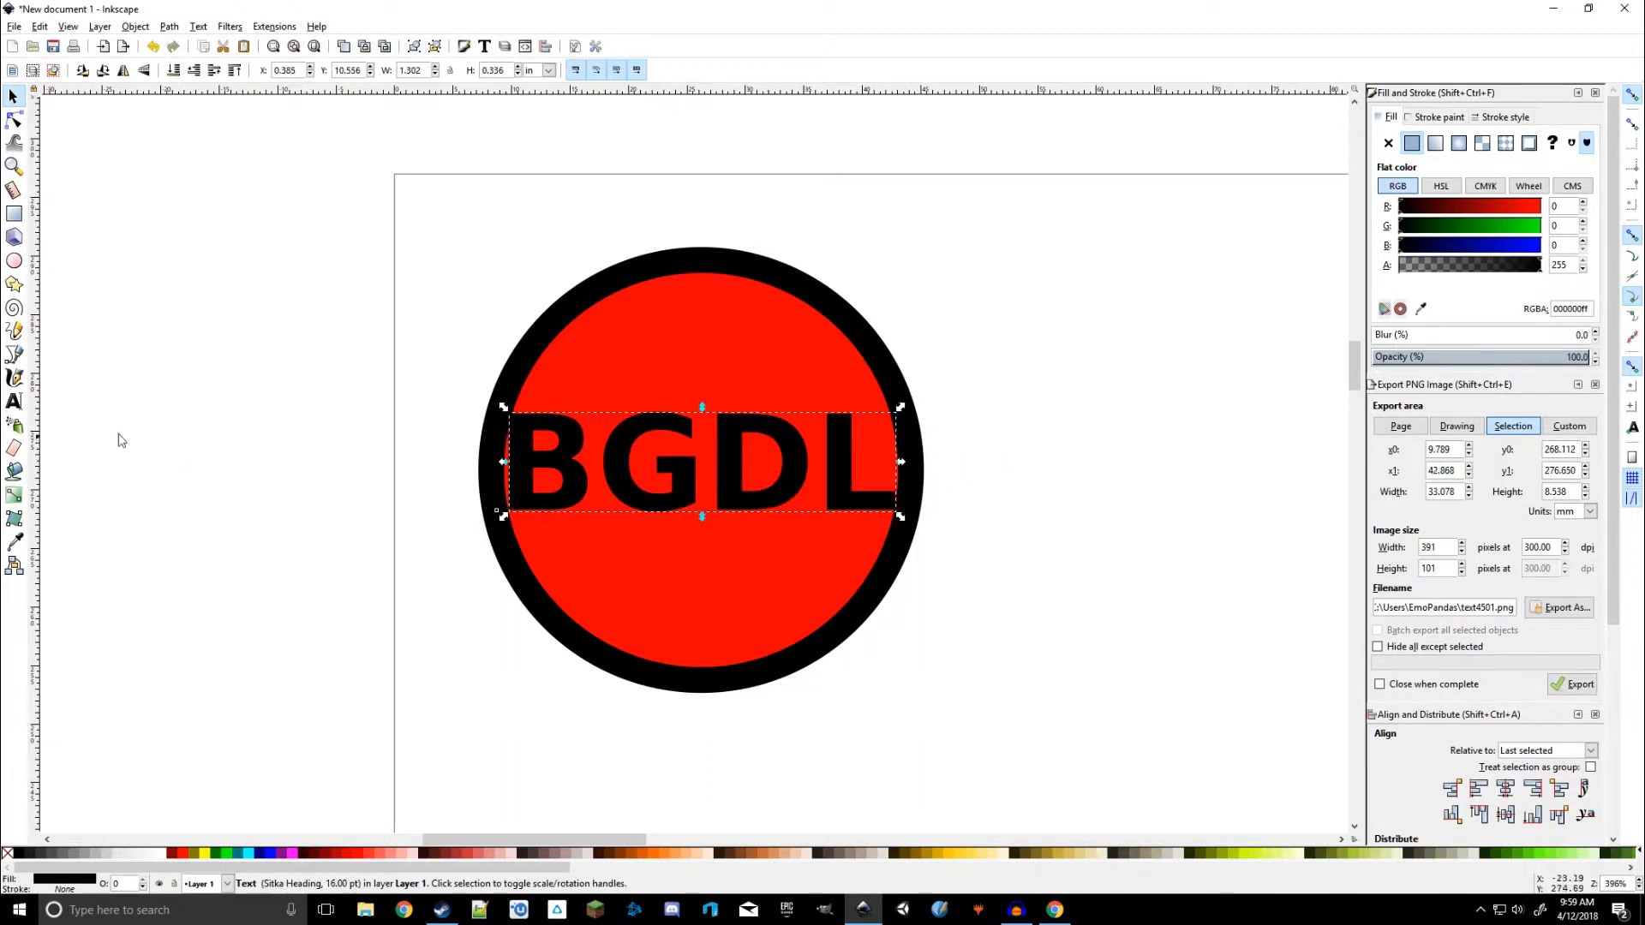
{"action": "left_click", "coordinate": [13, 401]}
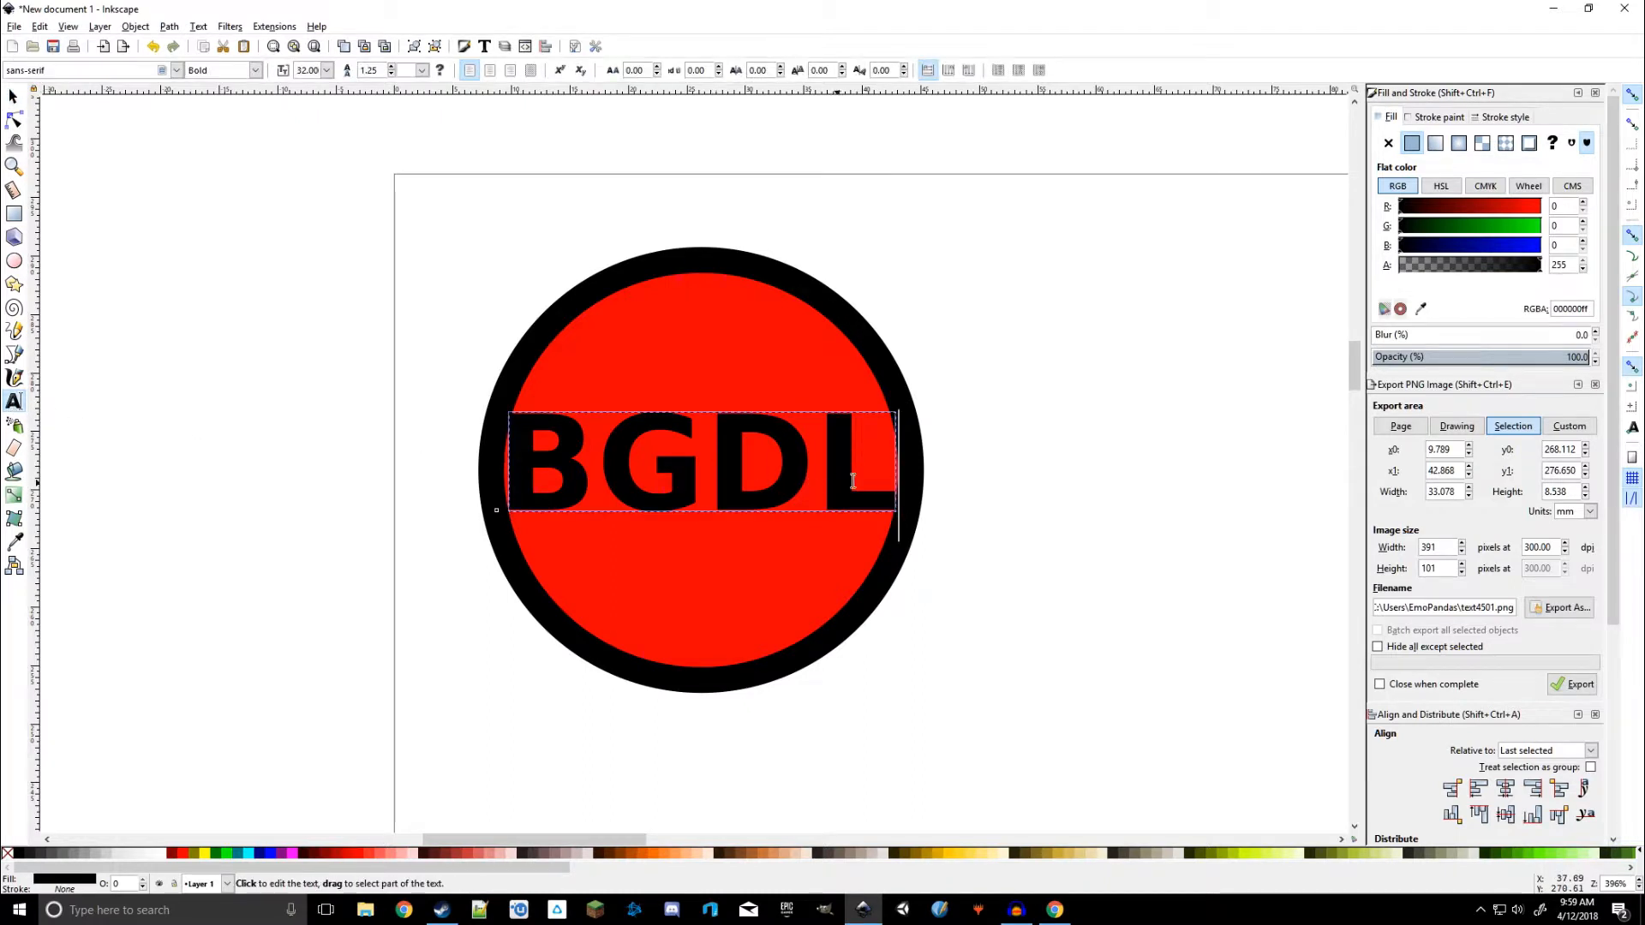
{"action": "left_click_drag", "start_coordinate": [852, 481], "coordinate": [524, 469]}
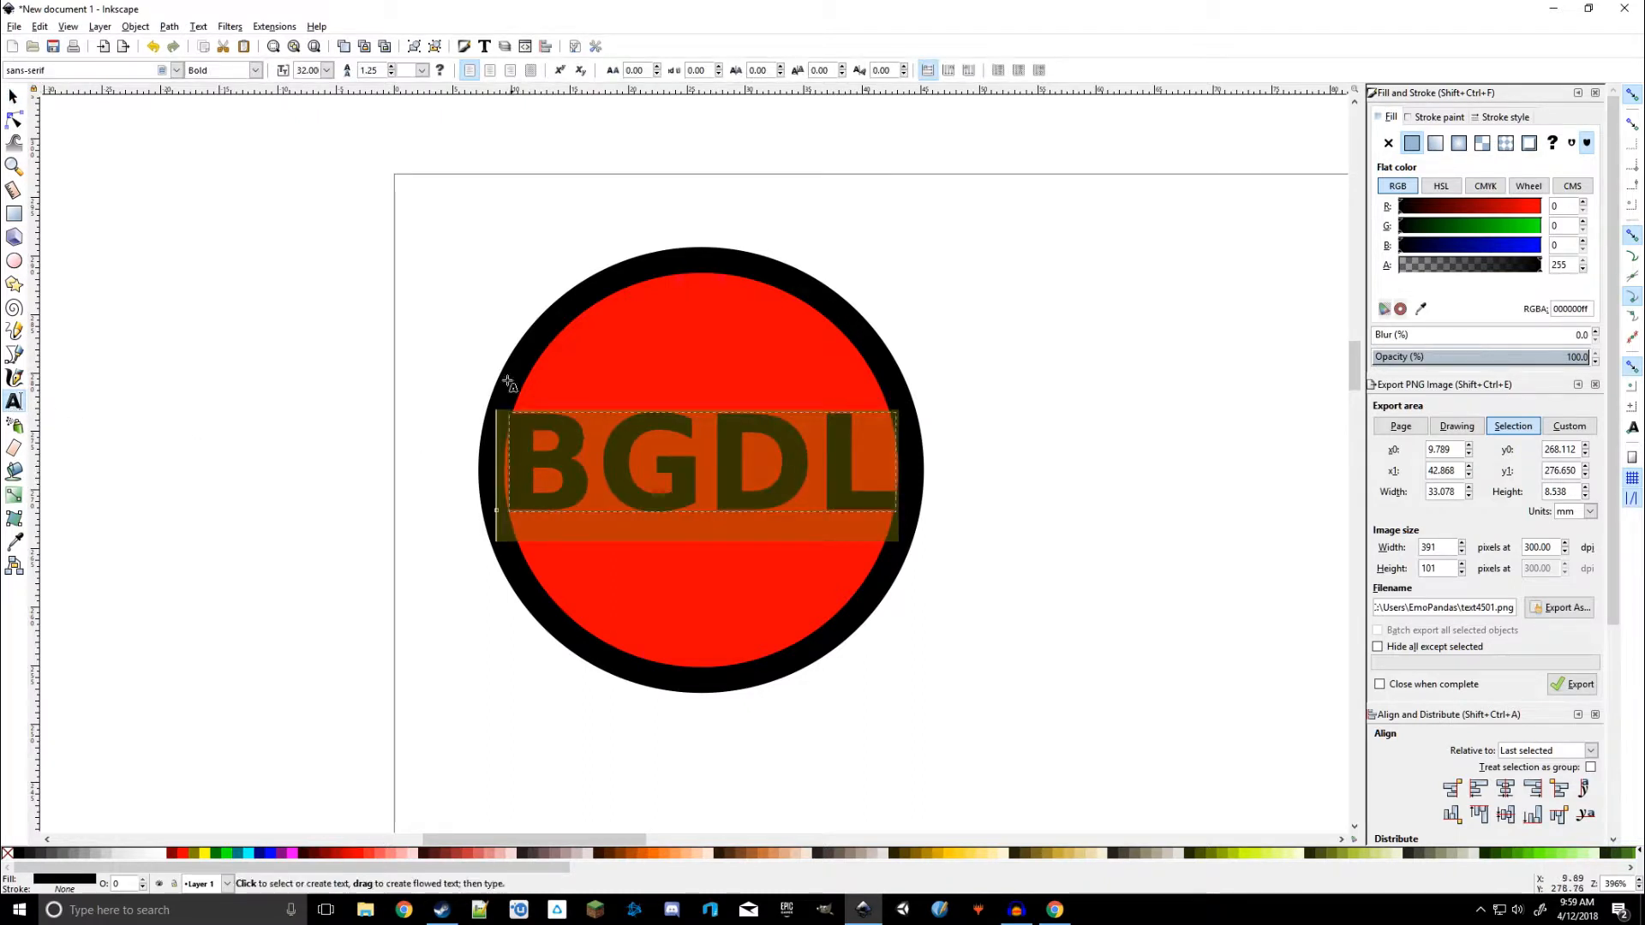
{"action": "left_click", "coordinate": [326, 70]}
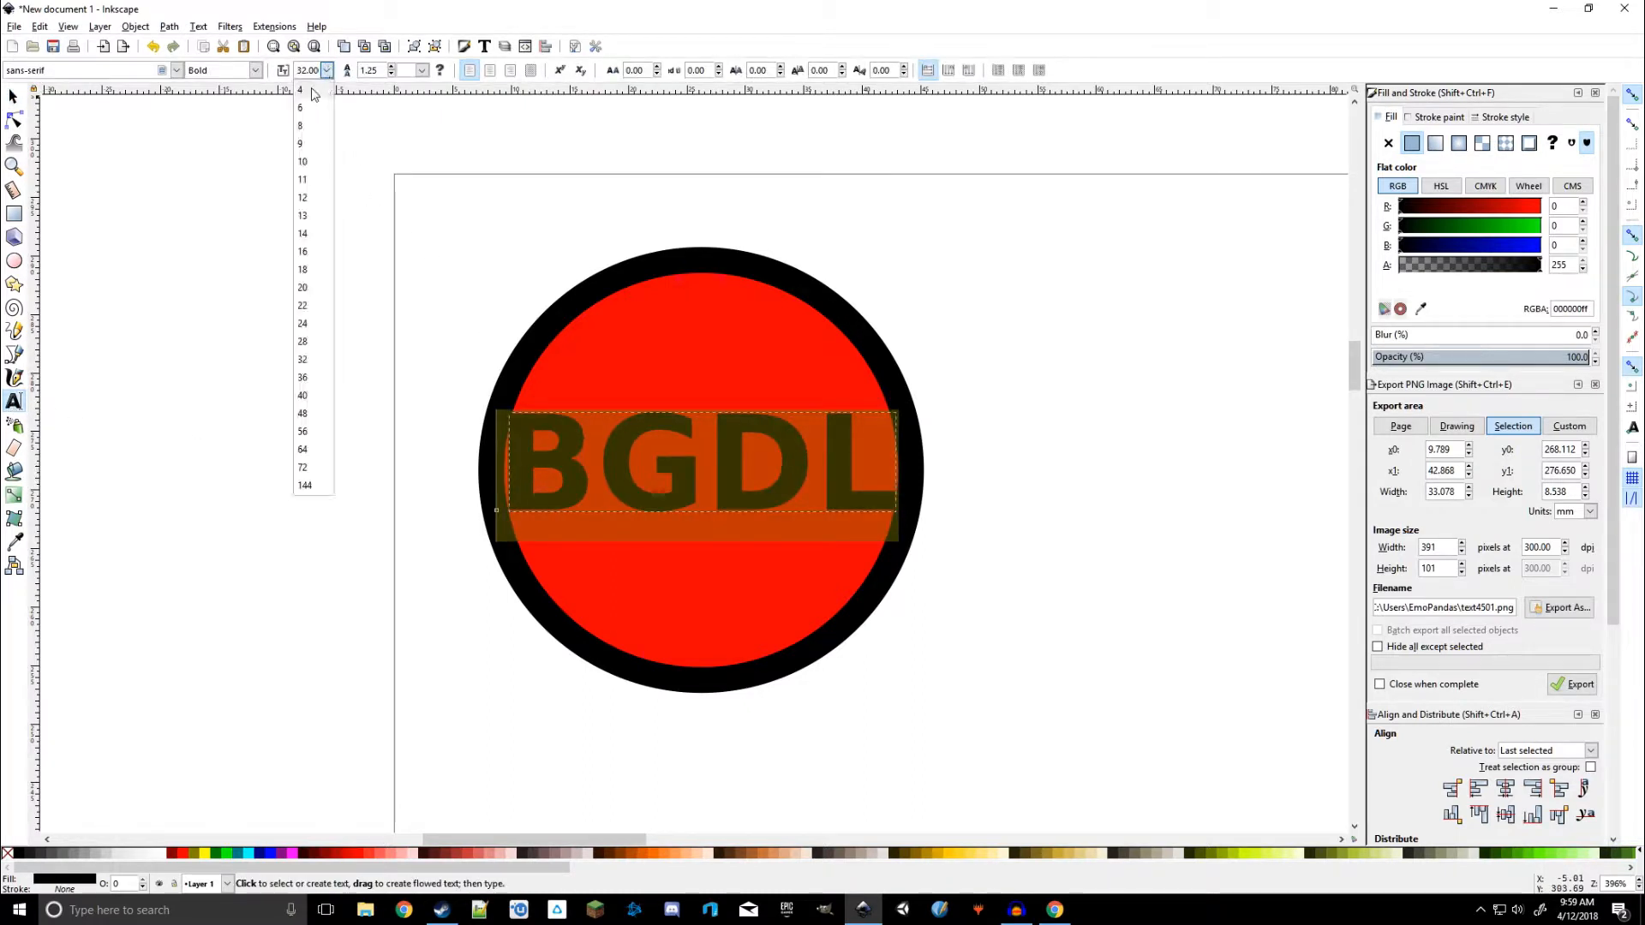
{"action": "left_click", "coordinate": [307, 341]}
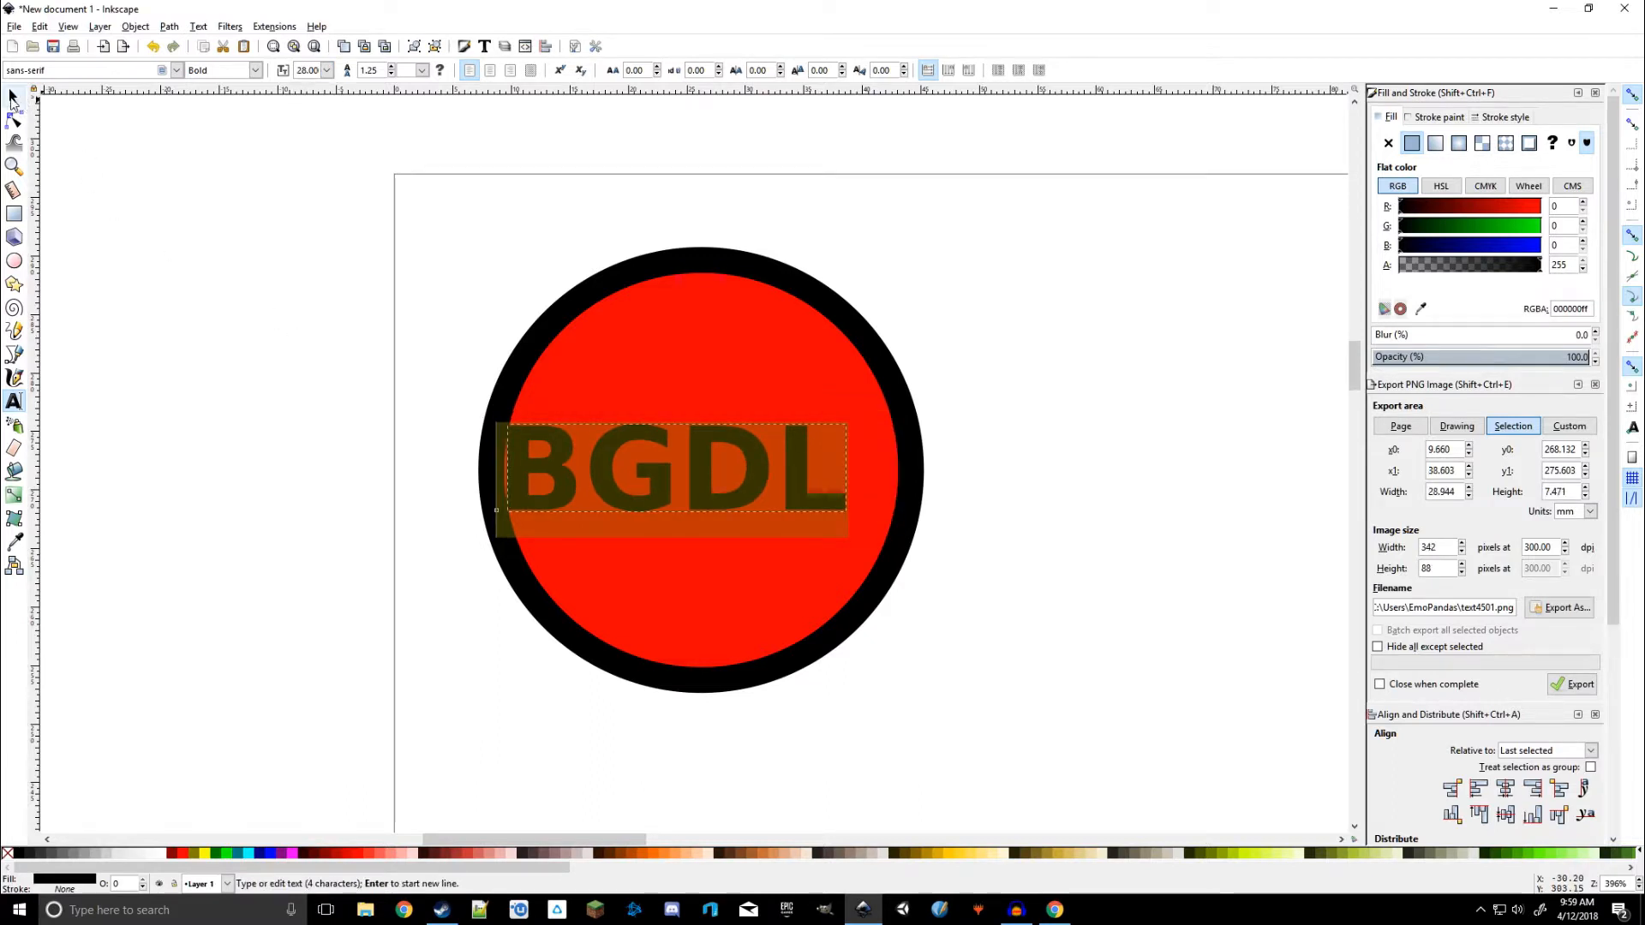
Centre the text in the circle and give it a magenta fill, RGBA ff00ffff
{"action": "left_click", "coordinate": [13, 95]}
{"action": "left_click_drag", "start_coordinate": [649, 496], "coordinate": [688, 503]}
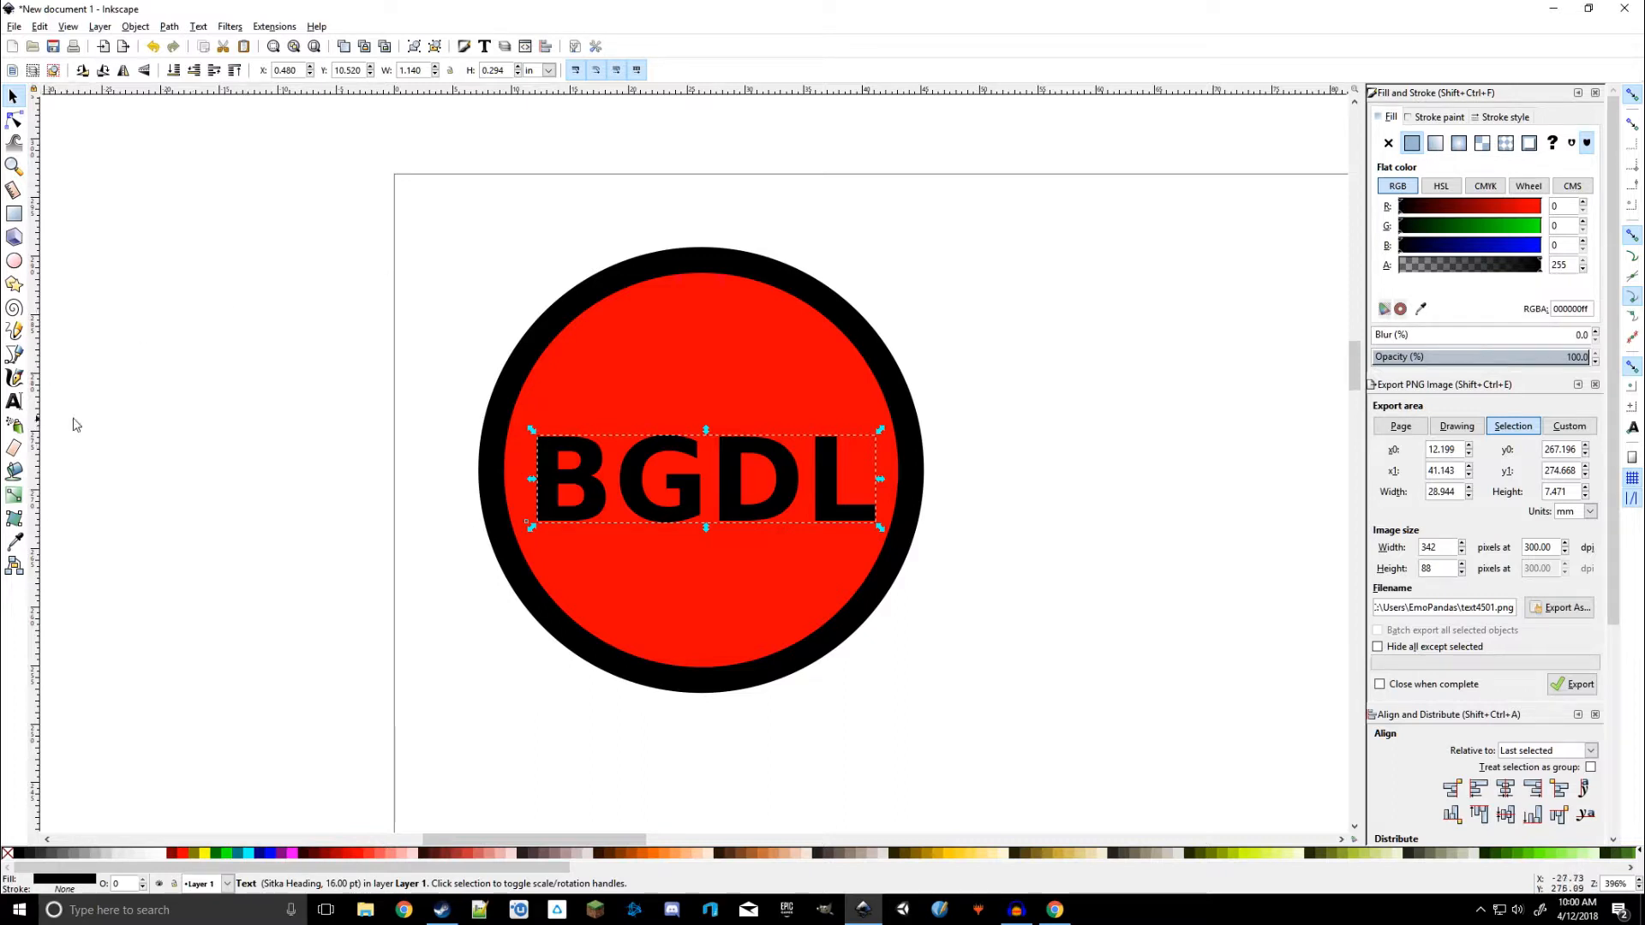
{"action": "left_click", "coordinate": [16, 406]}
{"action": "left_click_drag", "start_coordinate": [874, 480], "coordinate": [567, 483]}
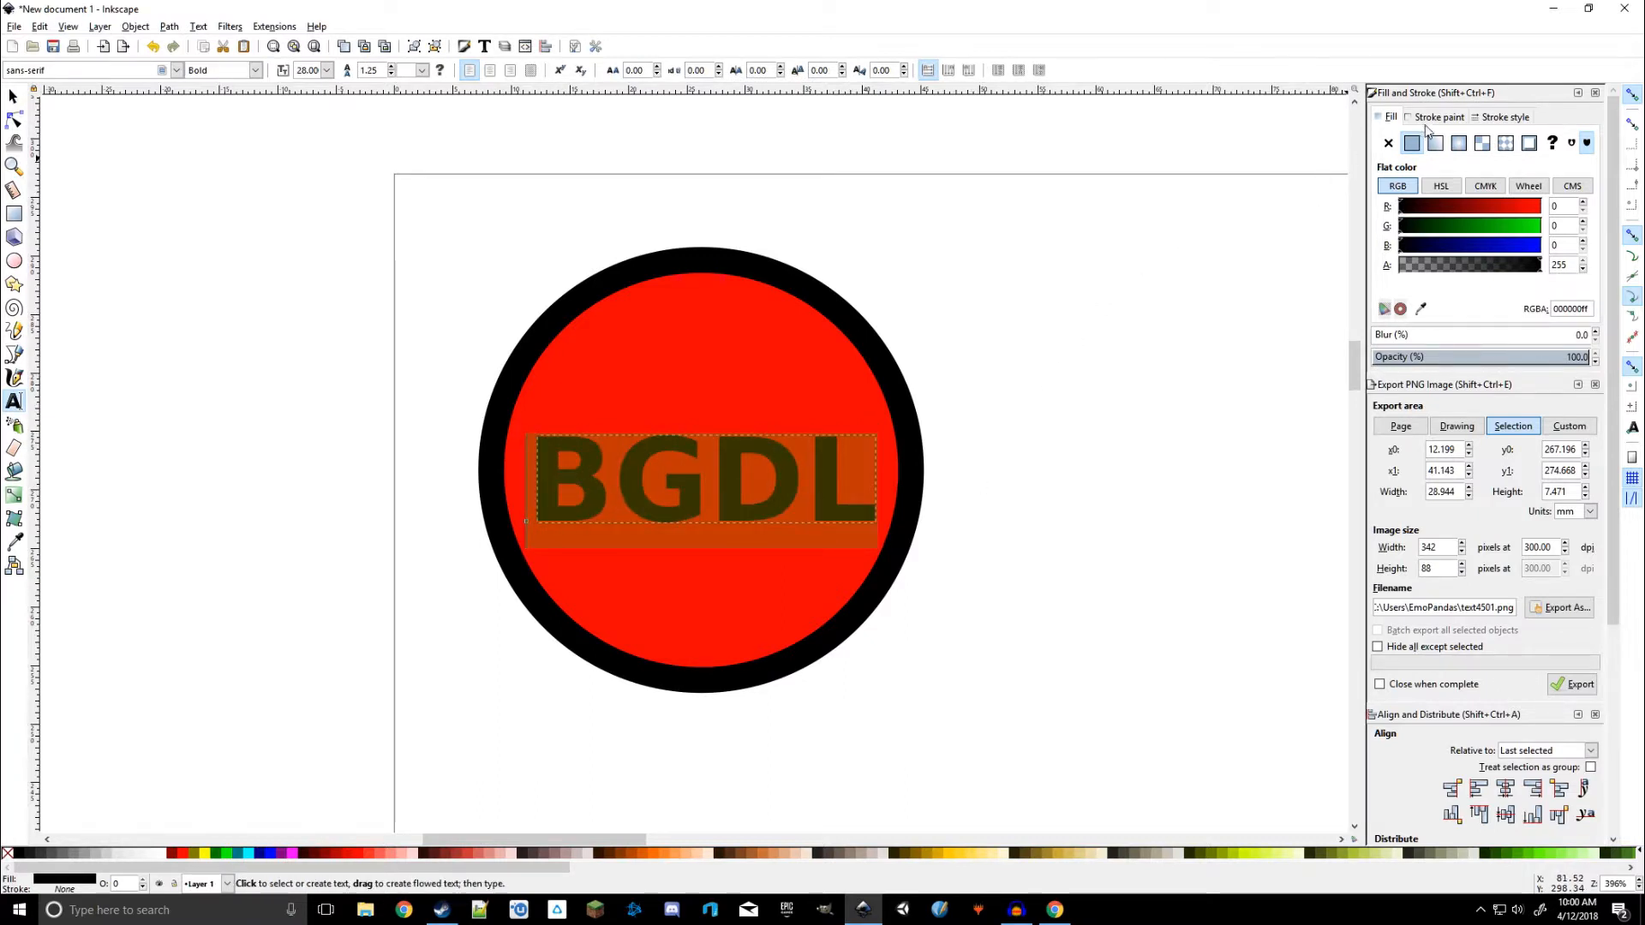
{"action": "left_click", "coordinate": [1464, 226]}
{"action": "left_click_drag", "start_coordinate": [1464, 227], "coordinate": [1399, 226]}
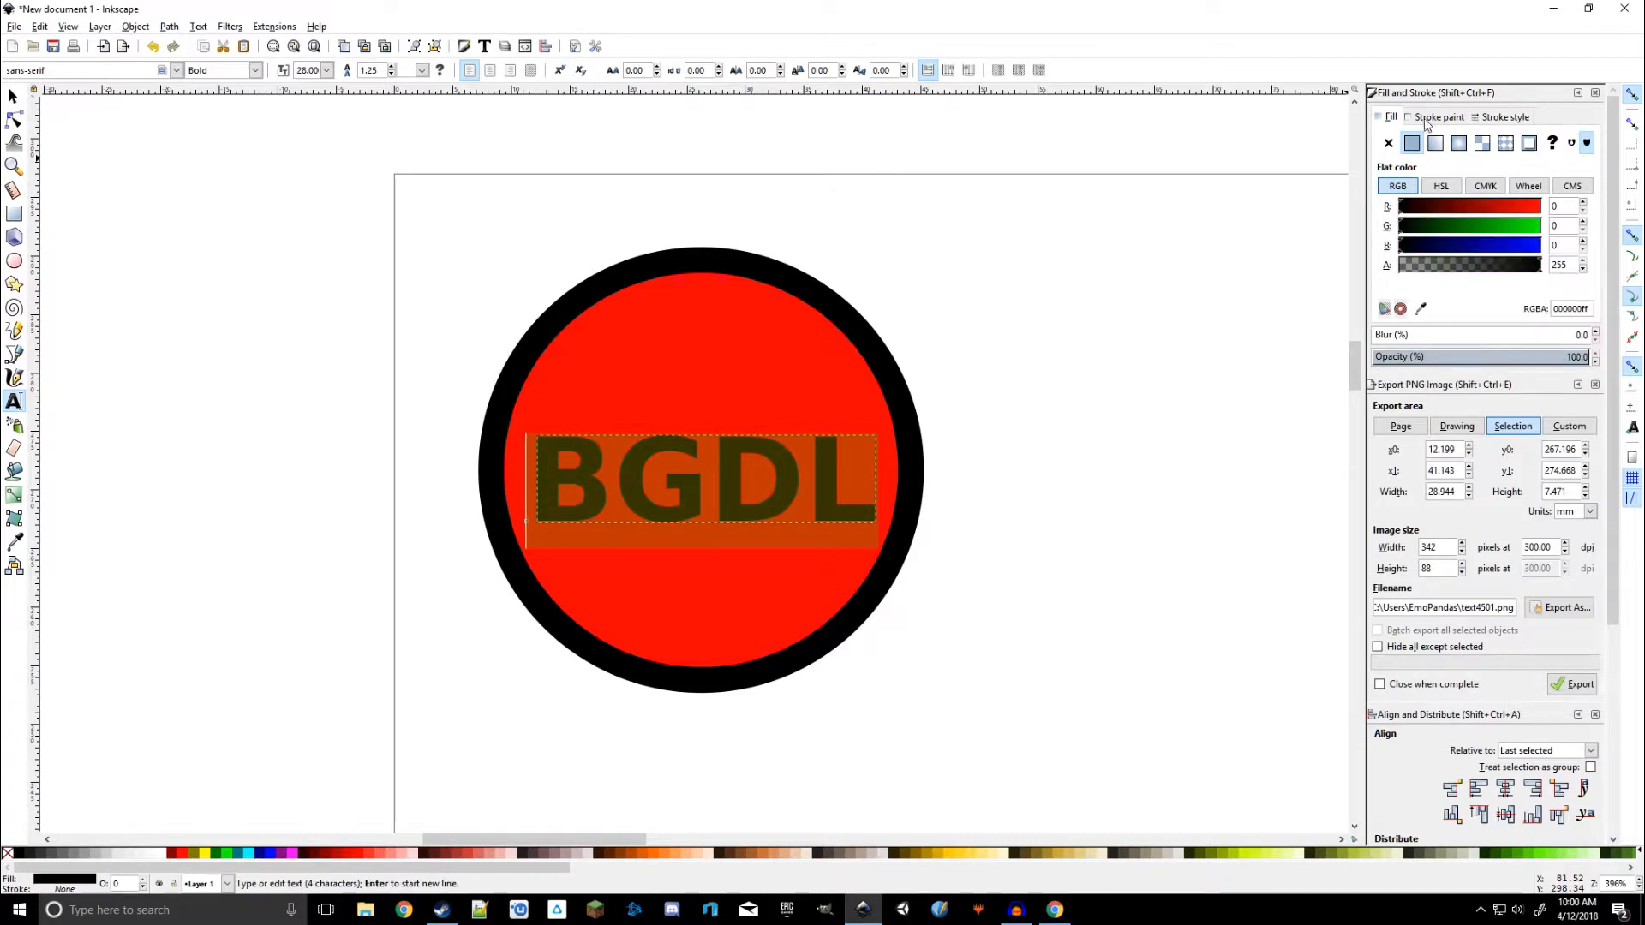
{"action": "left_click_drag", "start_coordinate": [1456, 267], "coordinate": [1569, 279]}
{"action": "left_click_drag", "start_coordinate": [1476, 247], "coordinate": [1598, 226]}
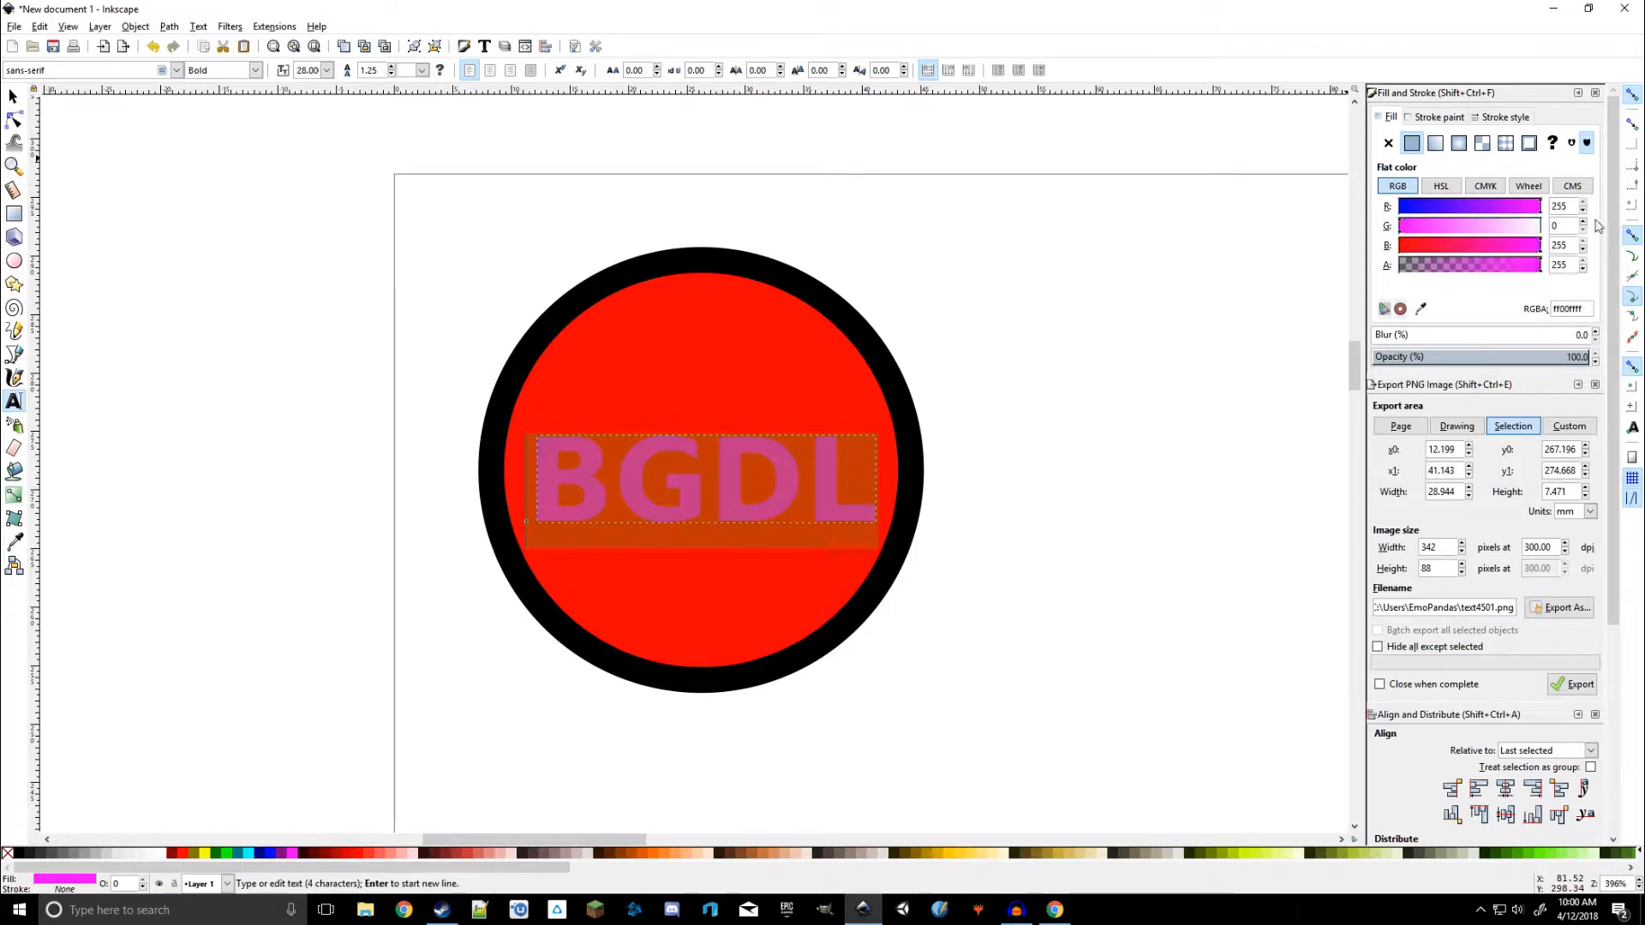
Set the BGDL text's fill to white and give it a flat black stroke
{"action": "left_click_drag", "start_coordinate": [1420, 207], "coordinate": [1614, 216]}
{"action": "left_click_drag", "start_coordinate": [1504, 228], "coordinate": [1583, 230]}
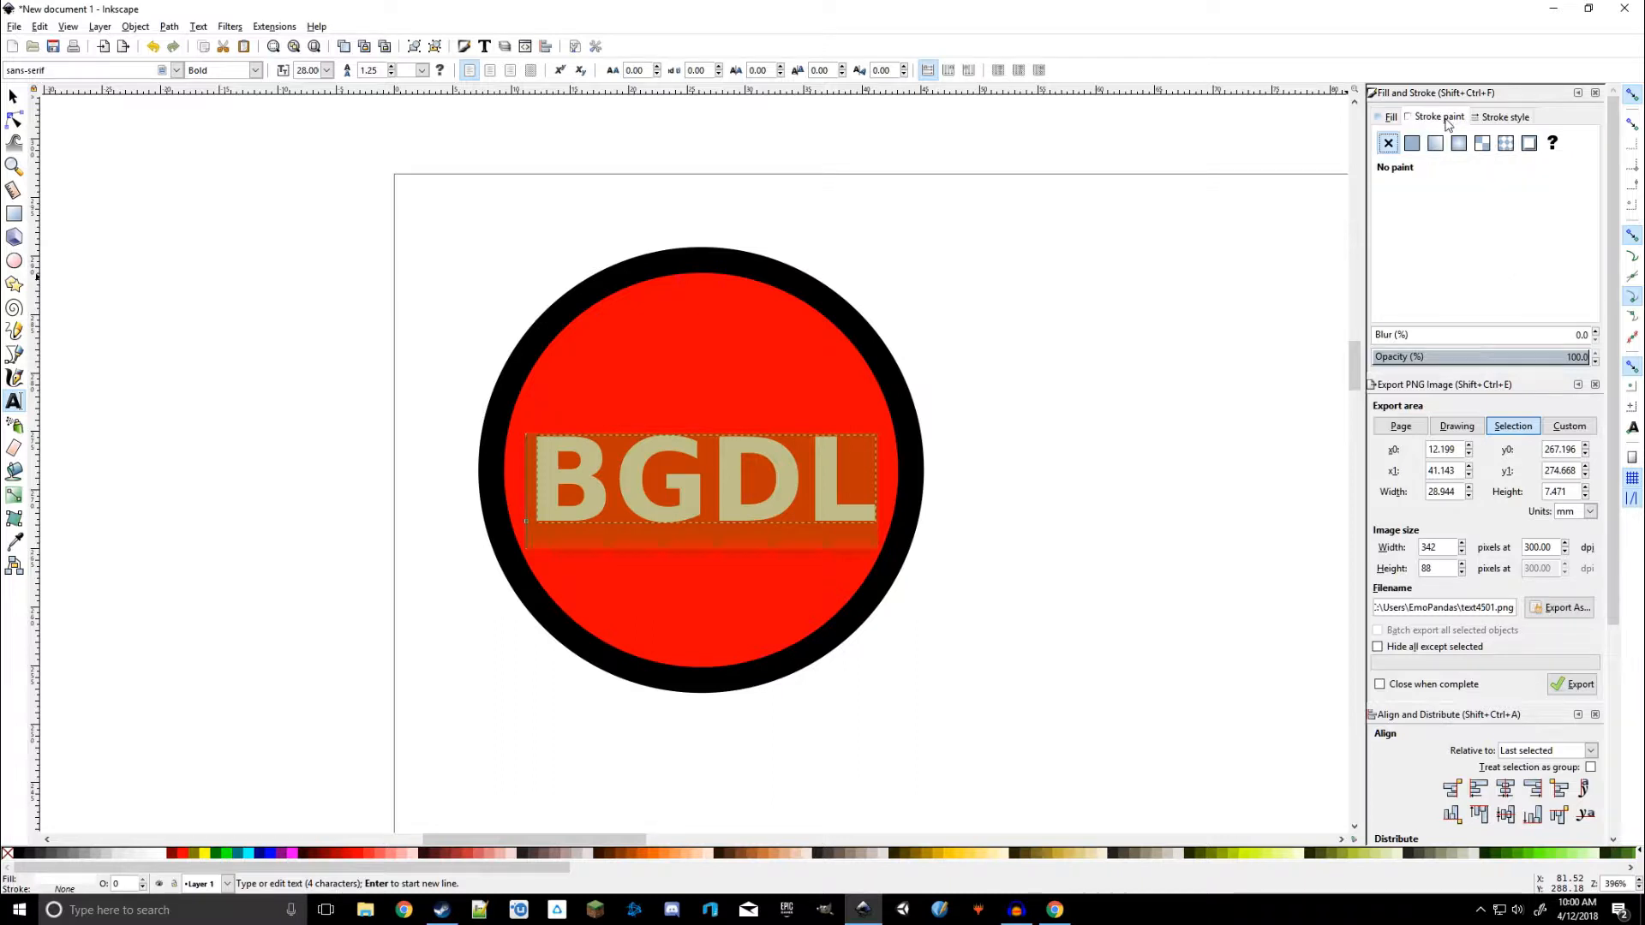
{"action": "left_click", "coordinate": [1447, 117]}
{"action": "left_click", "coordinate": [1412, 144]}
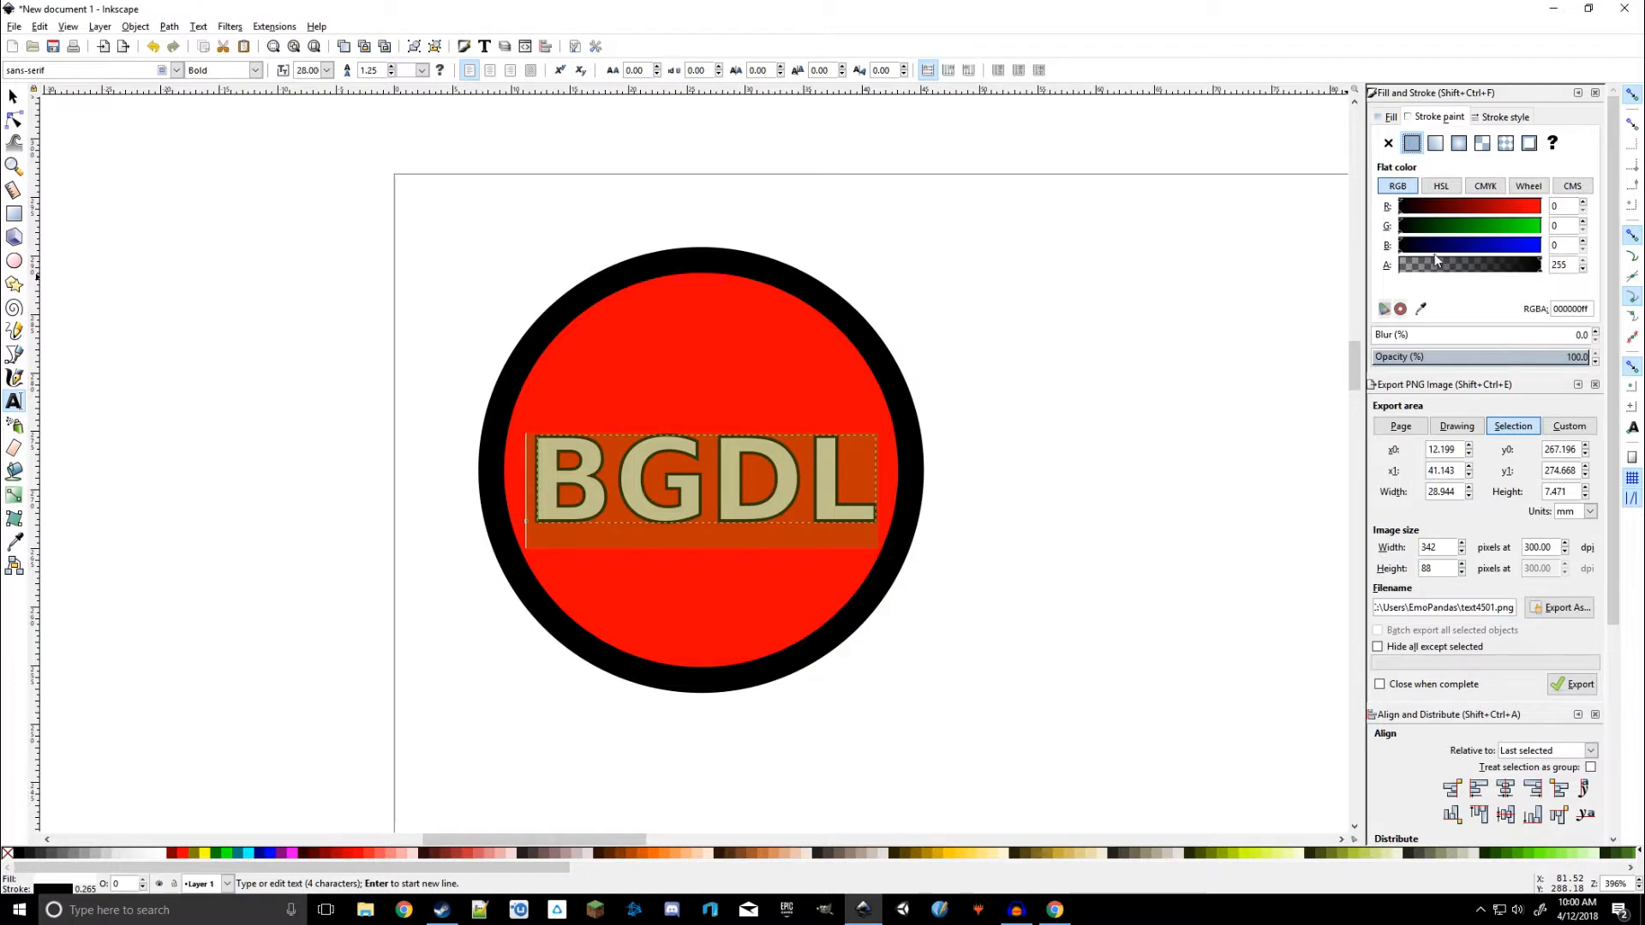
Set the text's stroke width to 0.165 mm
{"action": "left_click", "coordinate": [1505, 116]}
{"action": "left_click", "coordinate": [1472, 141]}
{"action": "type", "text": "0.165"}
{"action": "key", "text": "Return"}
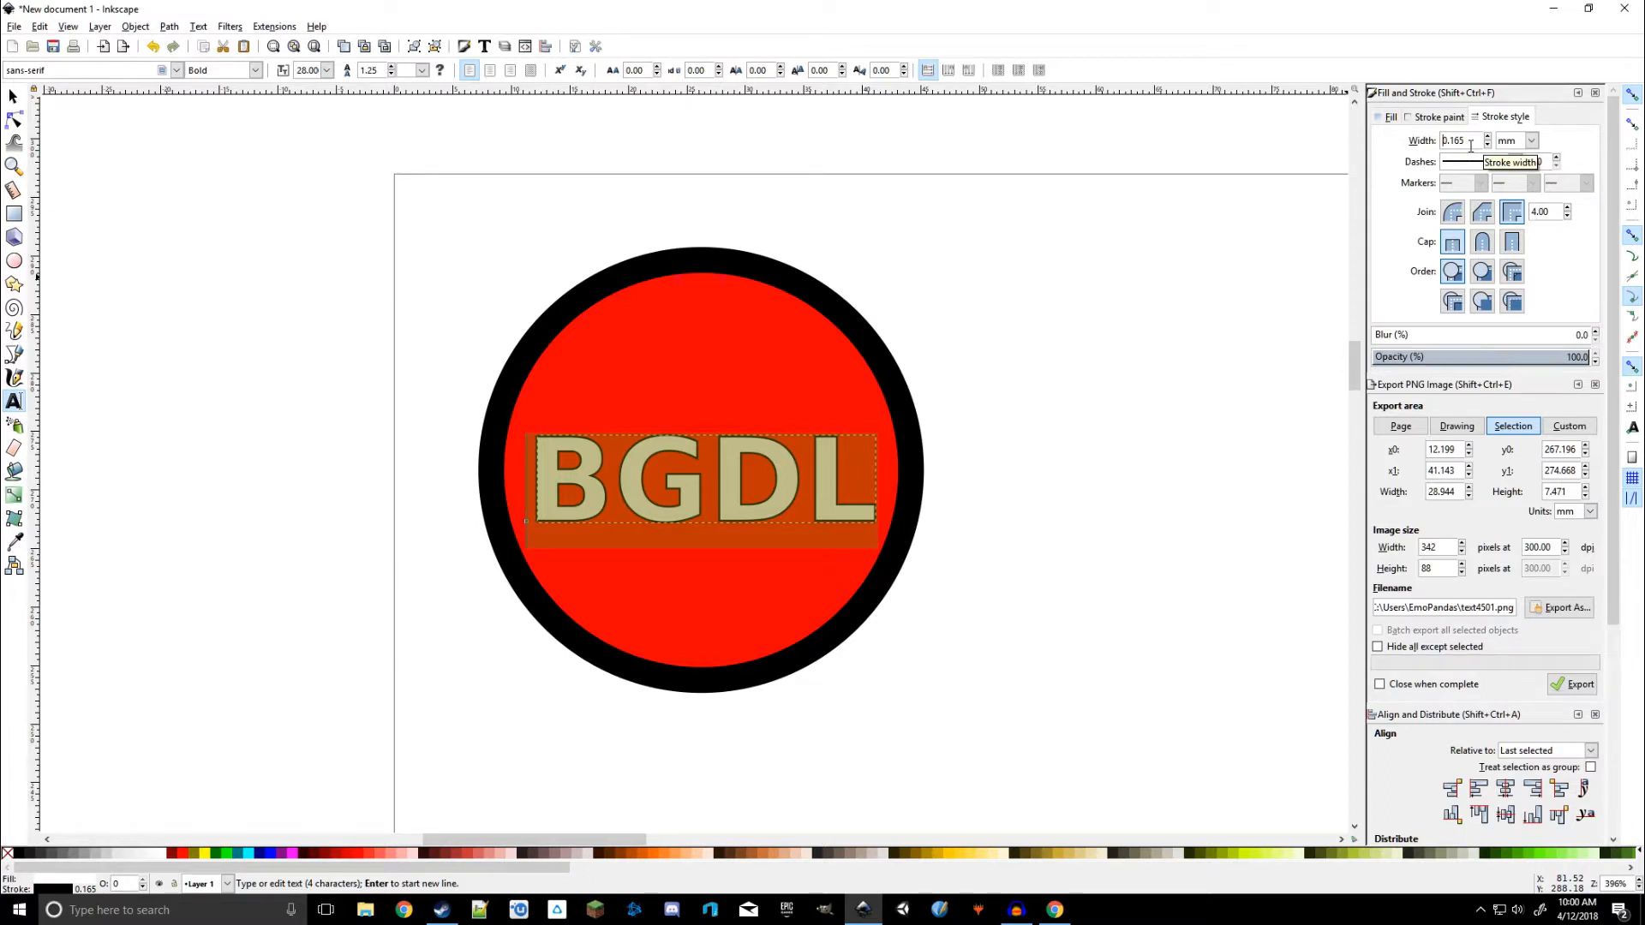
{"action": "left_click", "coordinate": [1389, 117]}
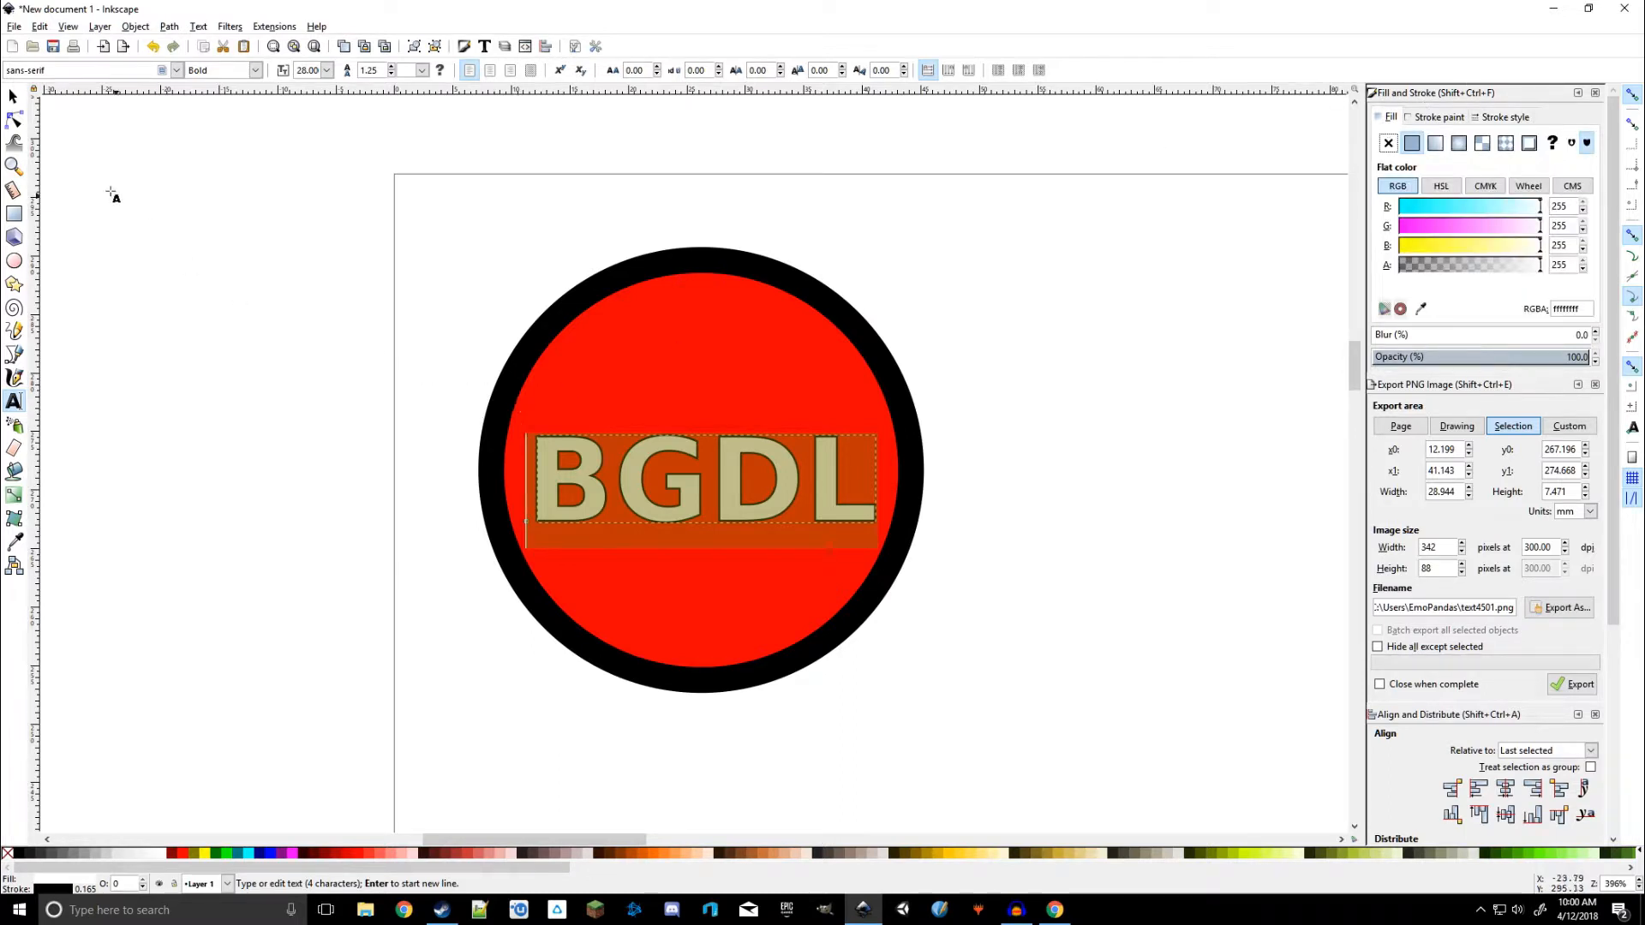
Drag the BGDL text slightly lower inside the circle
{"action": "left_click", "coordinate": [13, 96]}
{"action": "left_click", "coordinate": [326, 476]}
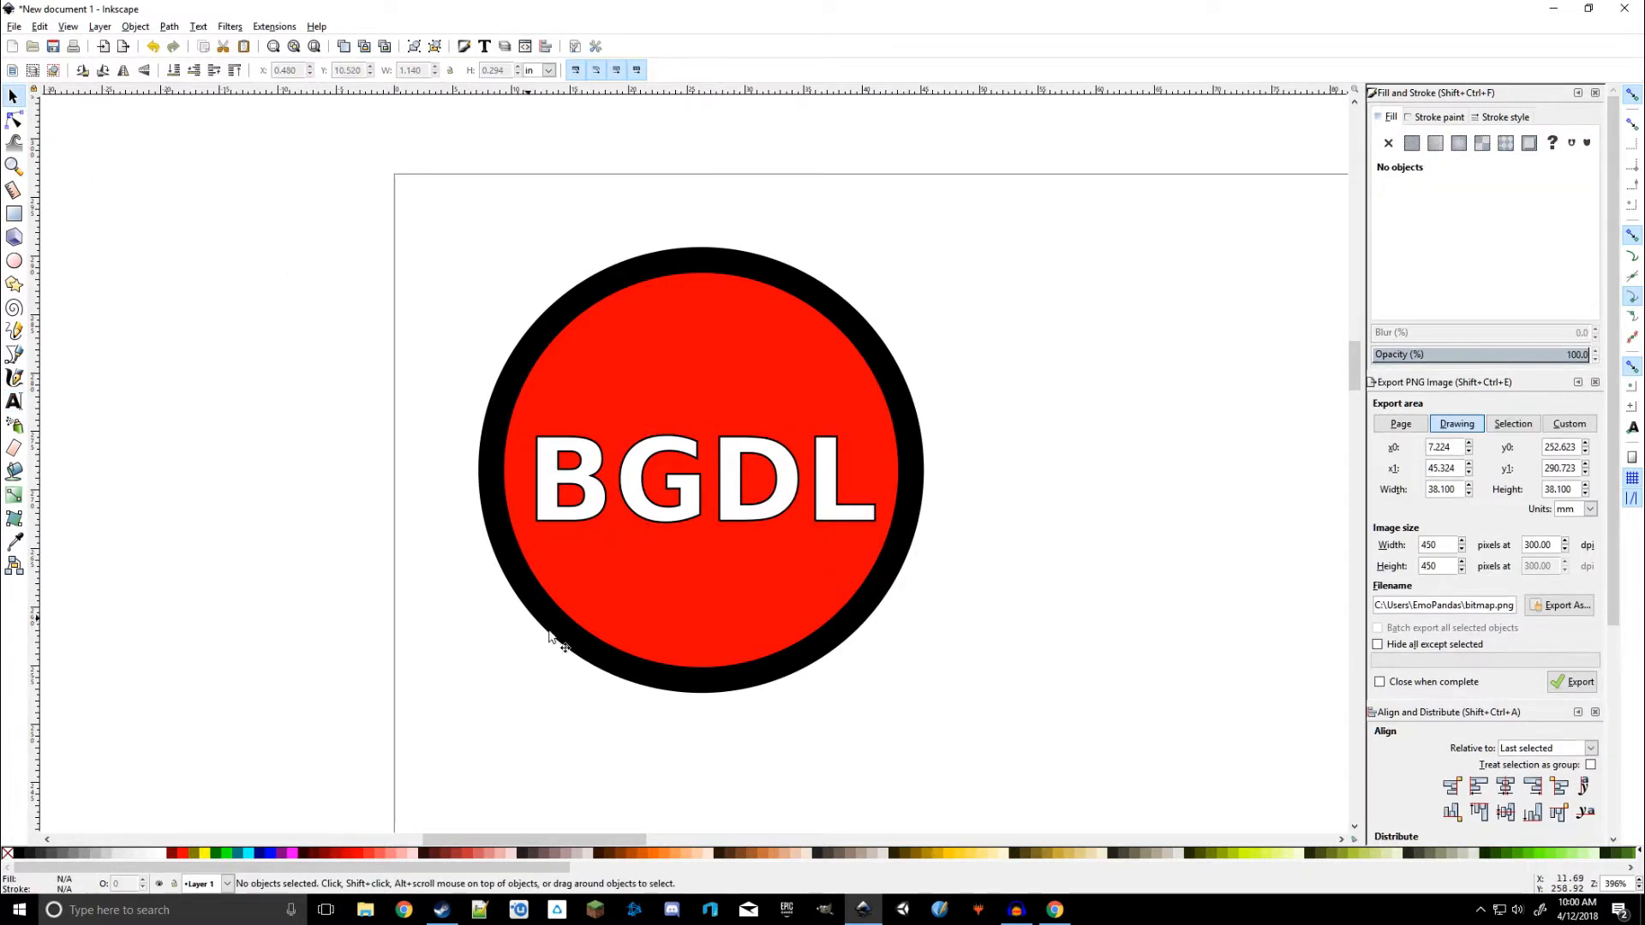
{"action": "left_click", "coordinate": [749, 314]}
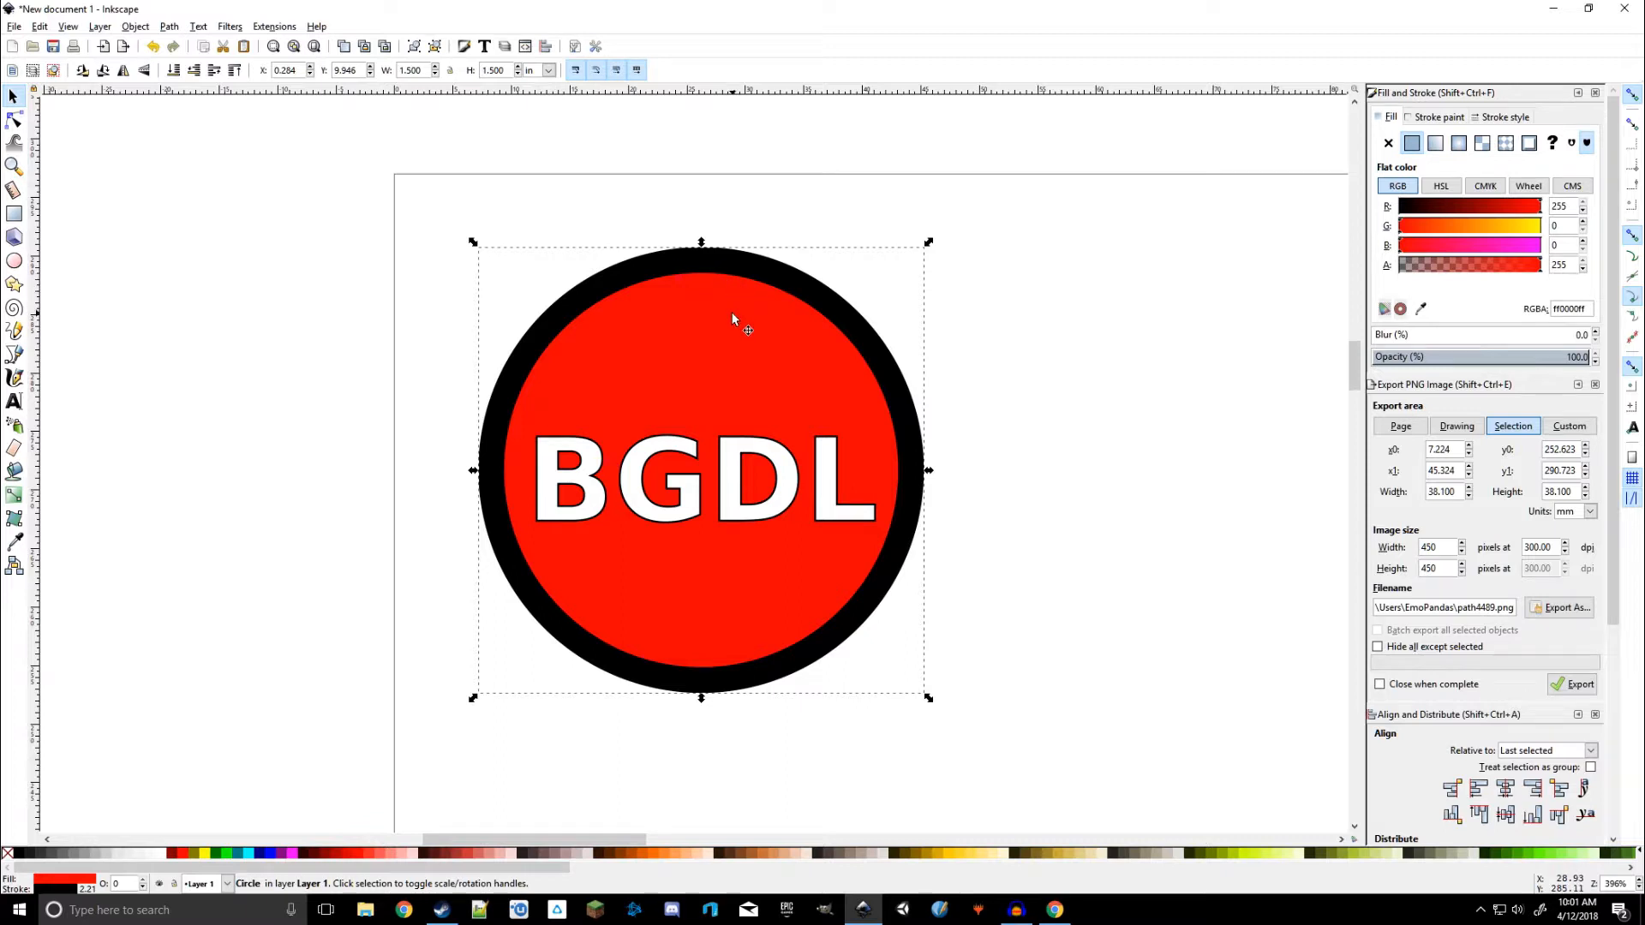
{"action": "left_click", "coordinate": [733, 484]}
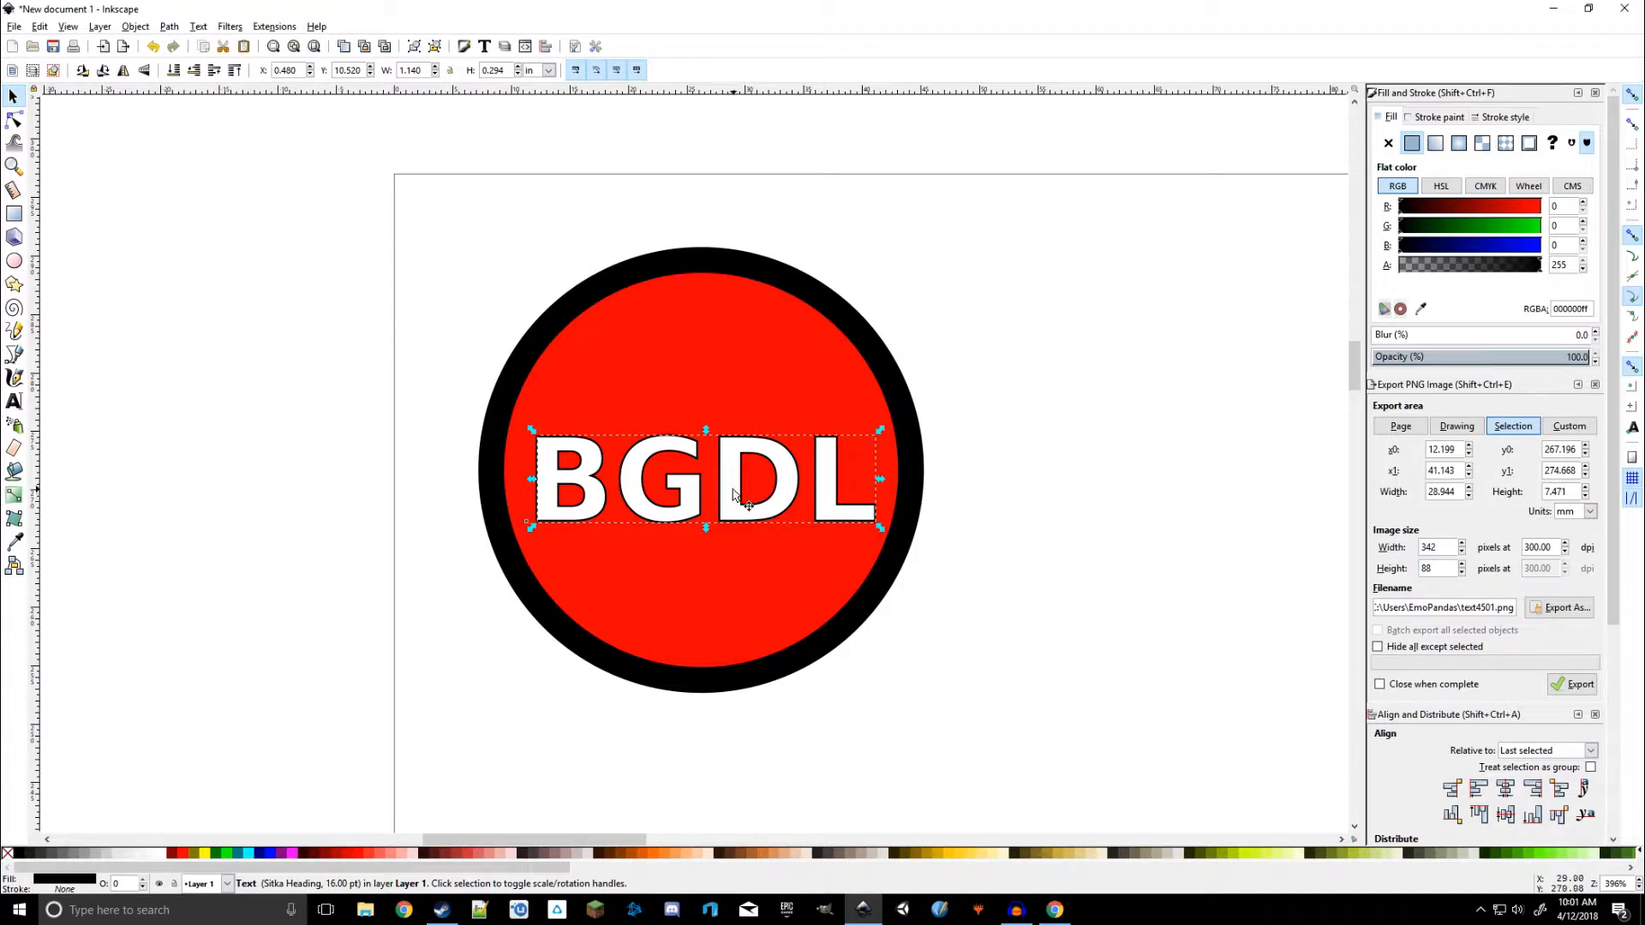
{"action": "left_click_drag", "start_coordinate": [733, 489], "coordinate": [733, 518]}
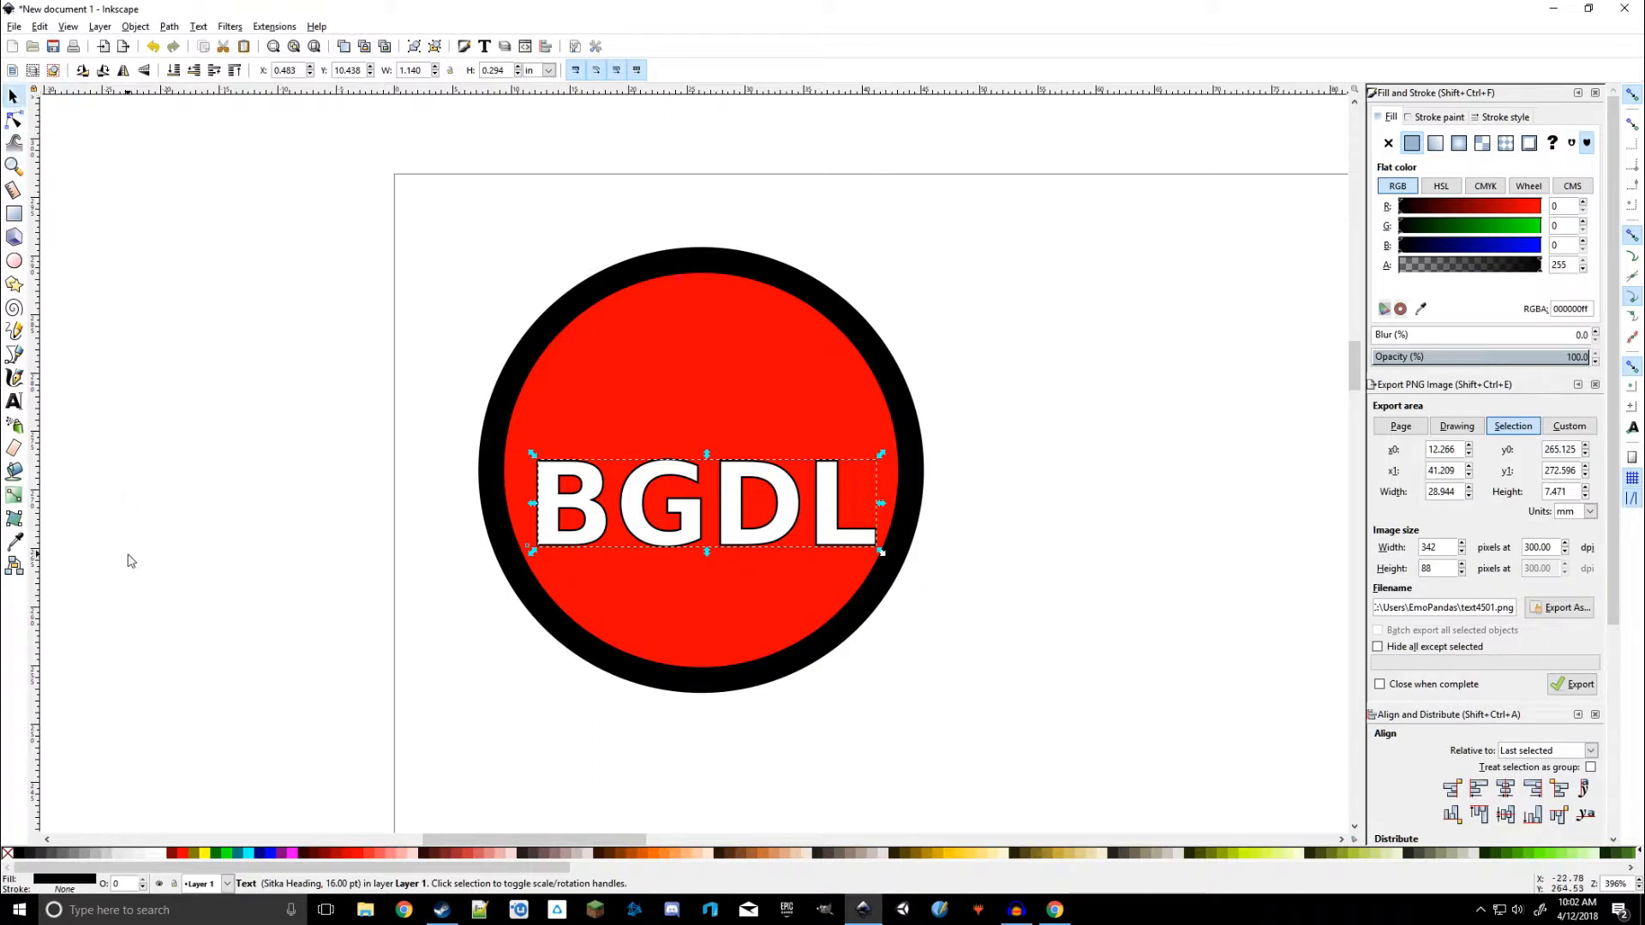
Select the text together with the circle and centre the text on the circle's vertical and horizontal axes
{"action": "left_click", "coordinate": [445, 658]}
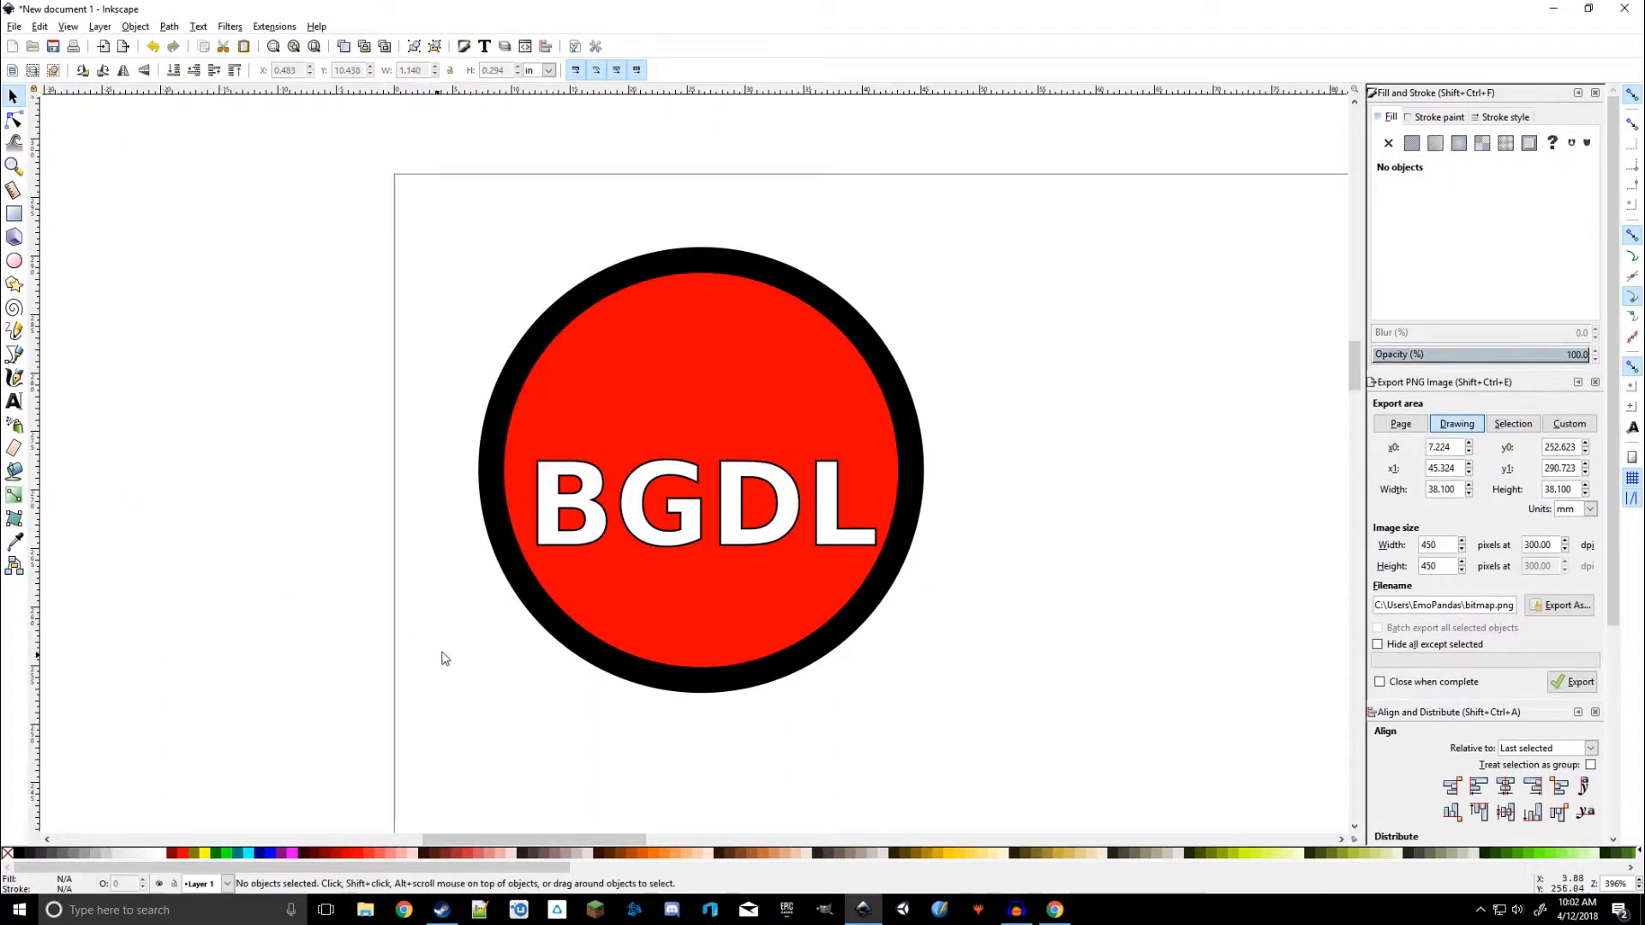
{"action": "left_click", "coordinate": [711, 538]}
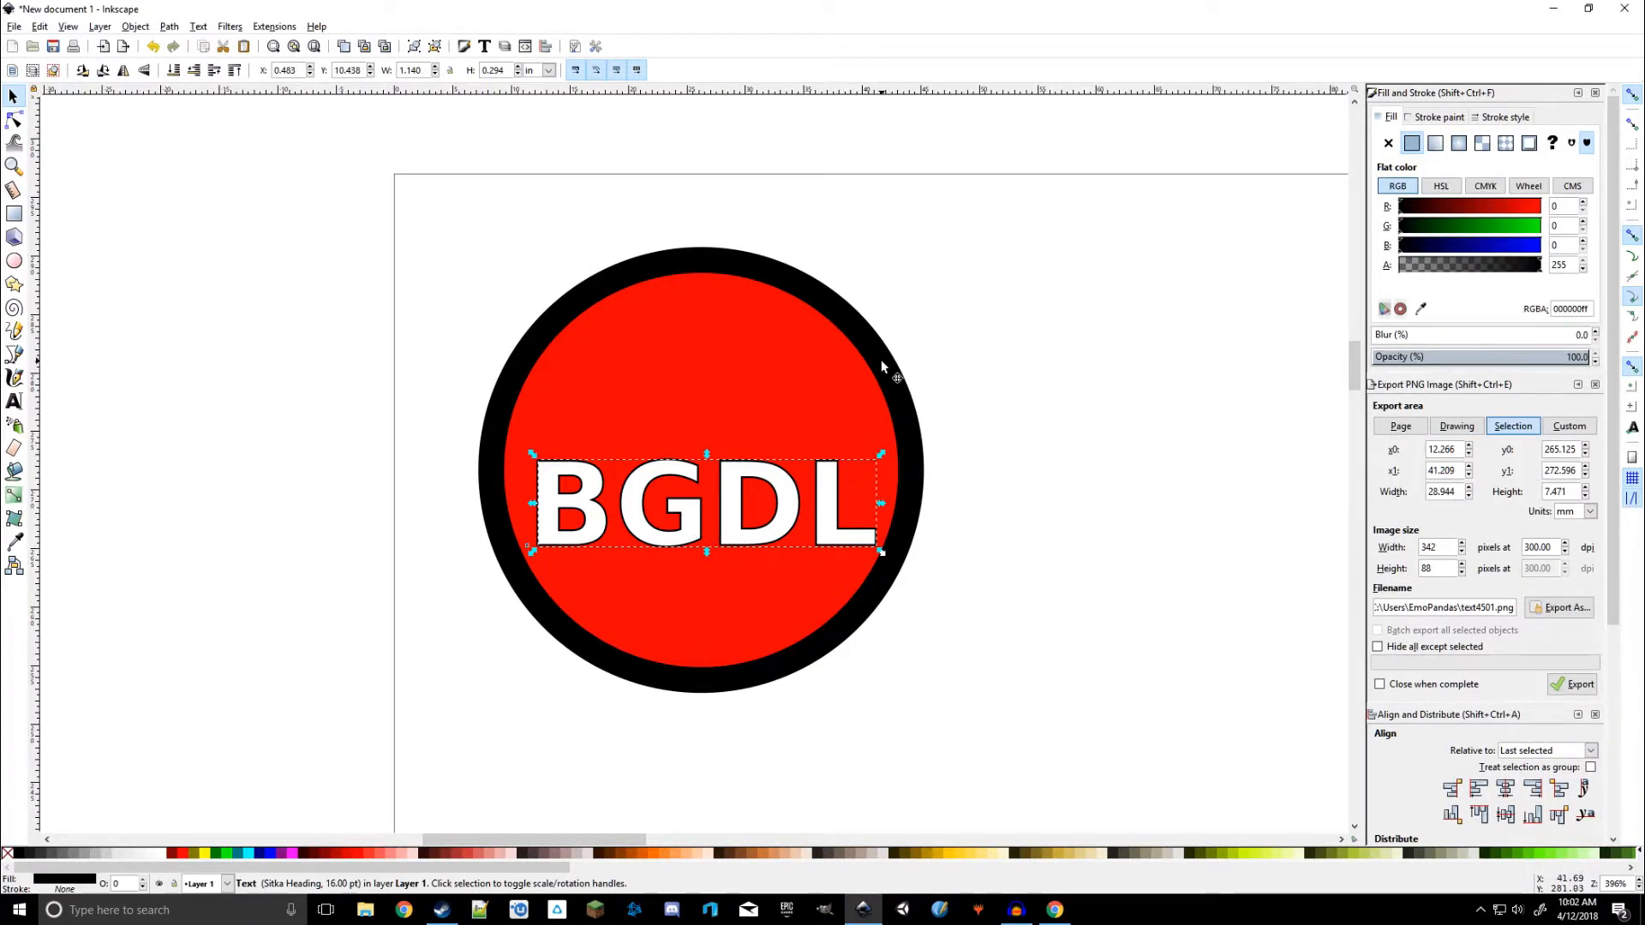
{"action": "key", "text": "shift"}
{"action": "key", "text": "shift"}
{"action": "left_click", "coordinate": [787, 365], "text": "shift"}
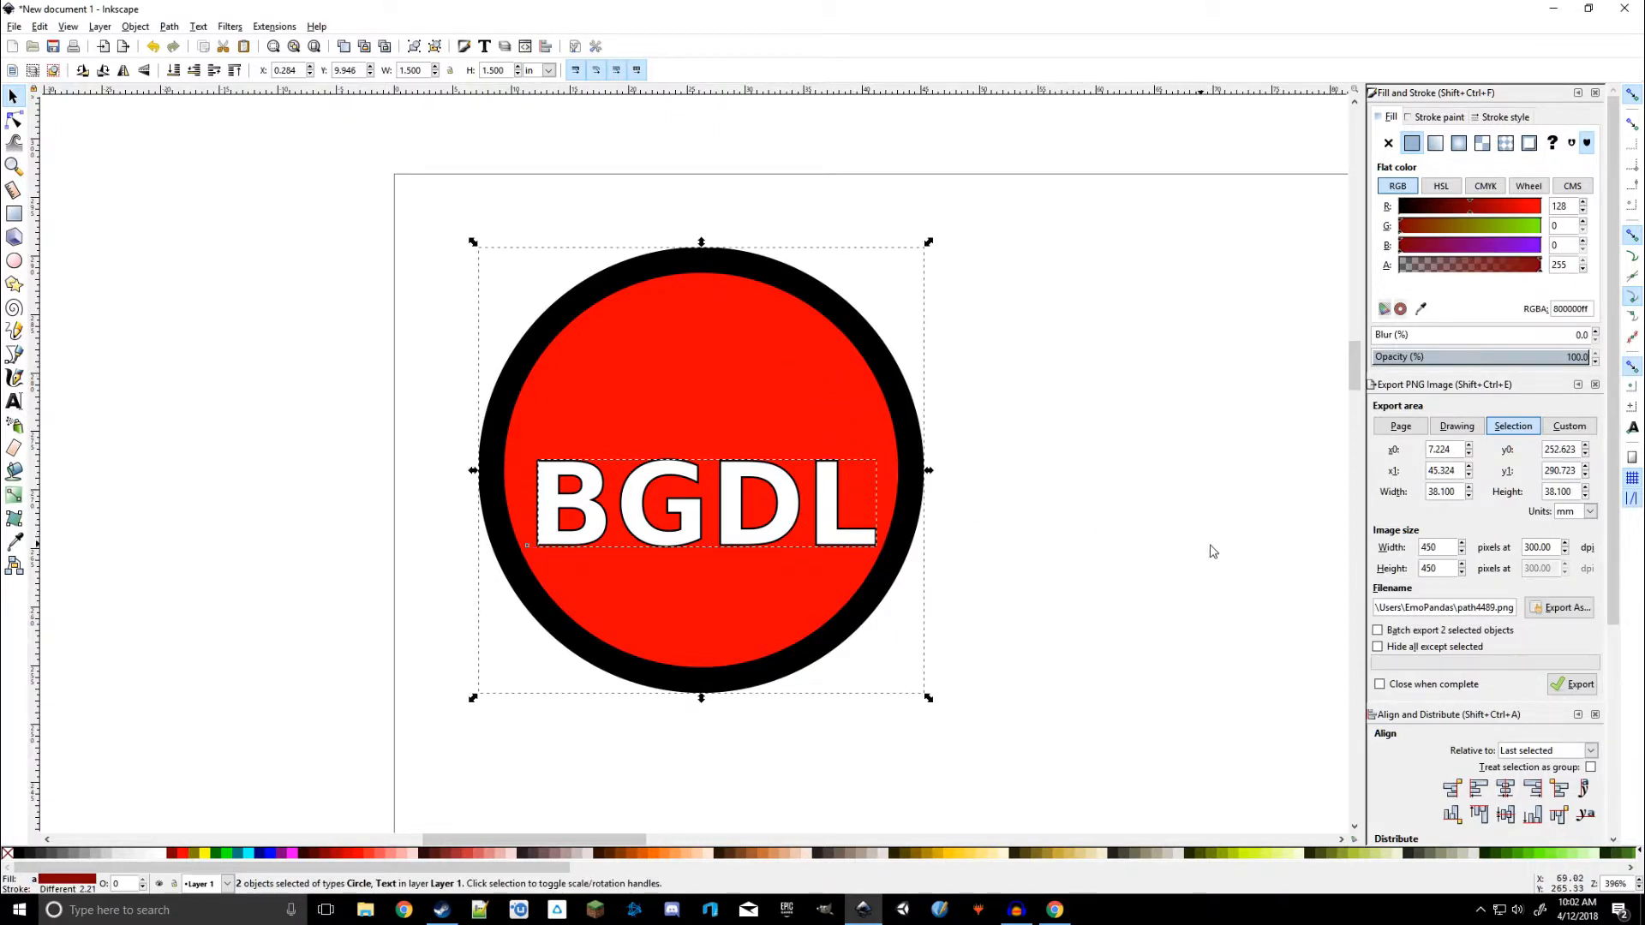
{"action": "scroll", "coordinate": [1450, 595], "scroll_direction": "down", "scroll_amount": 3}
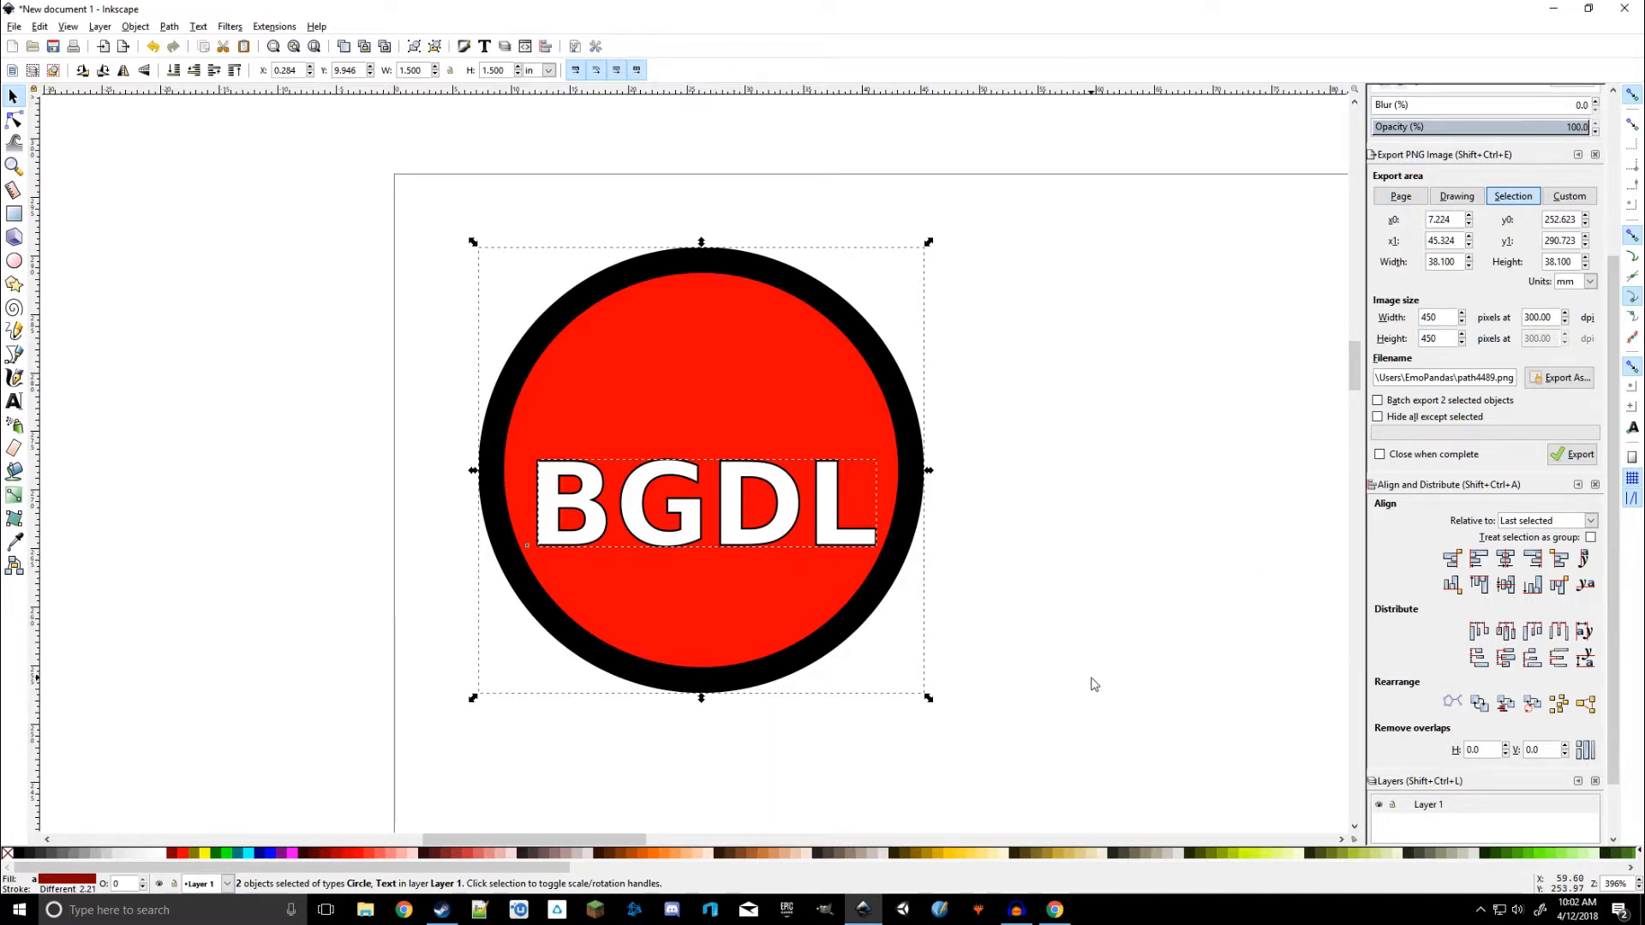
{"action": "left_click", "coordinate": [1508, 561]}
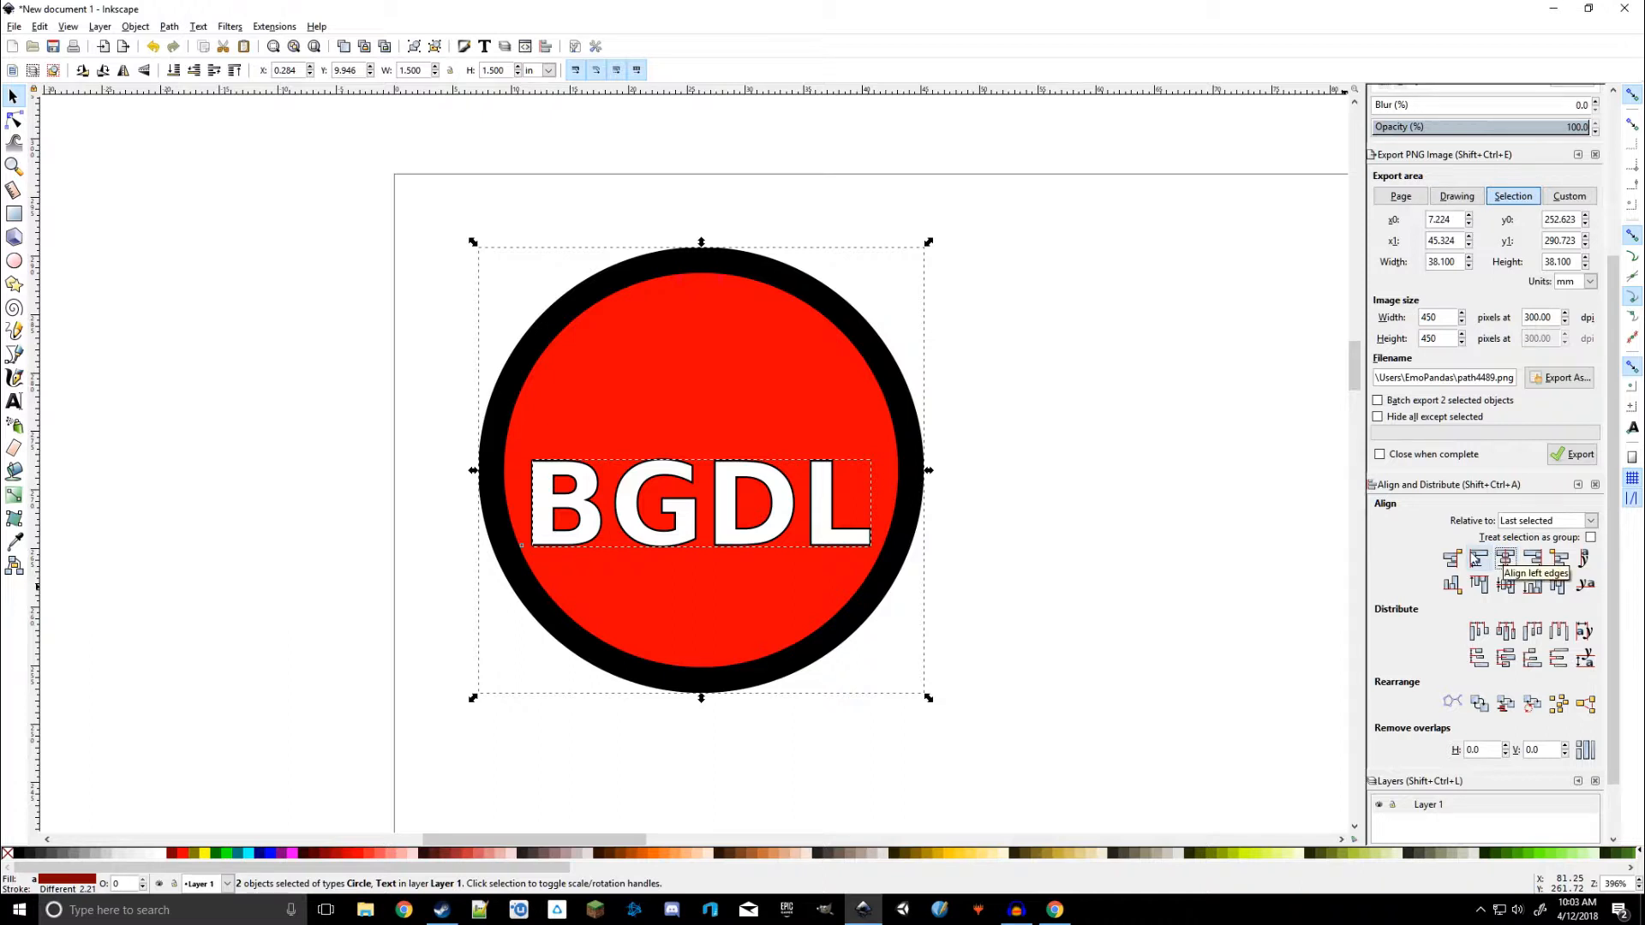
{"action": "left_click", "coordinate": [1508, 586]}
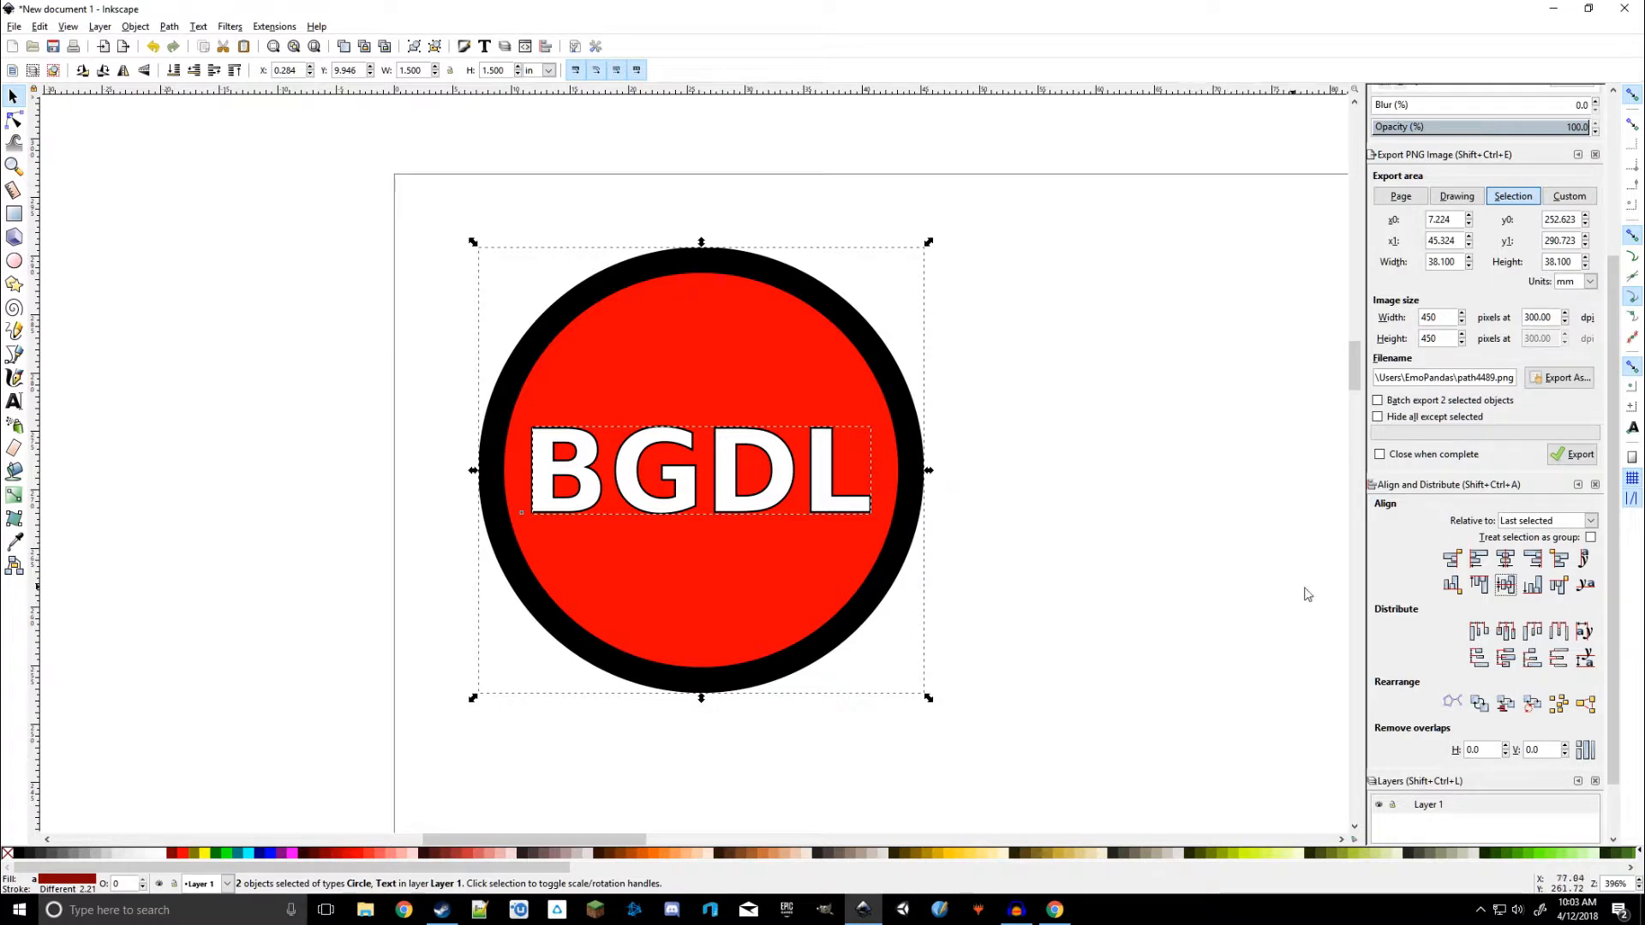
Try aligning the text to the circle's left edge, then recentre it on the vertical axis
{"action": "left_click", "coordinate": [1480, 559]}
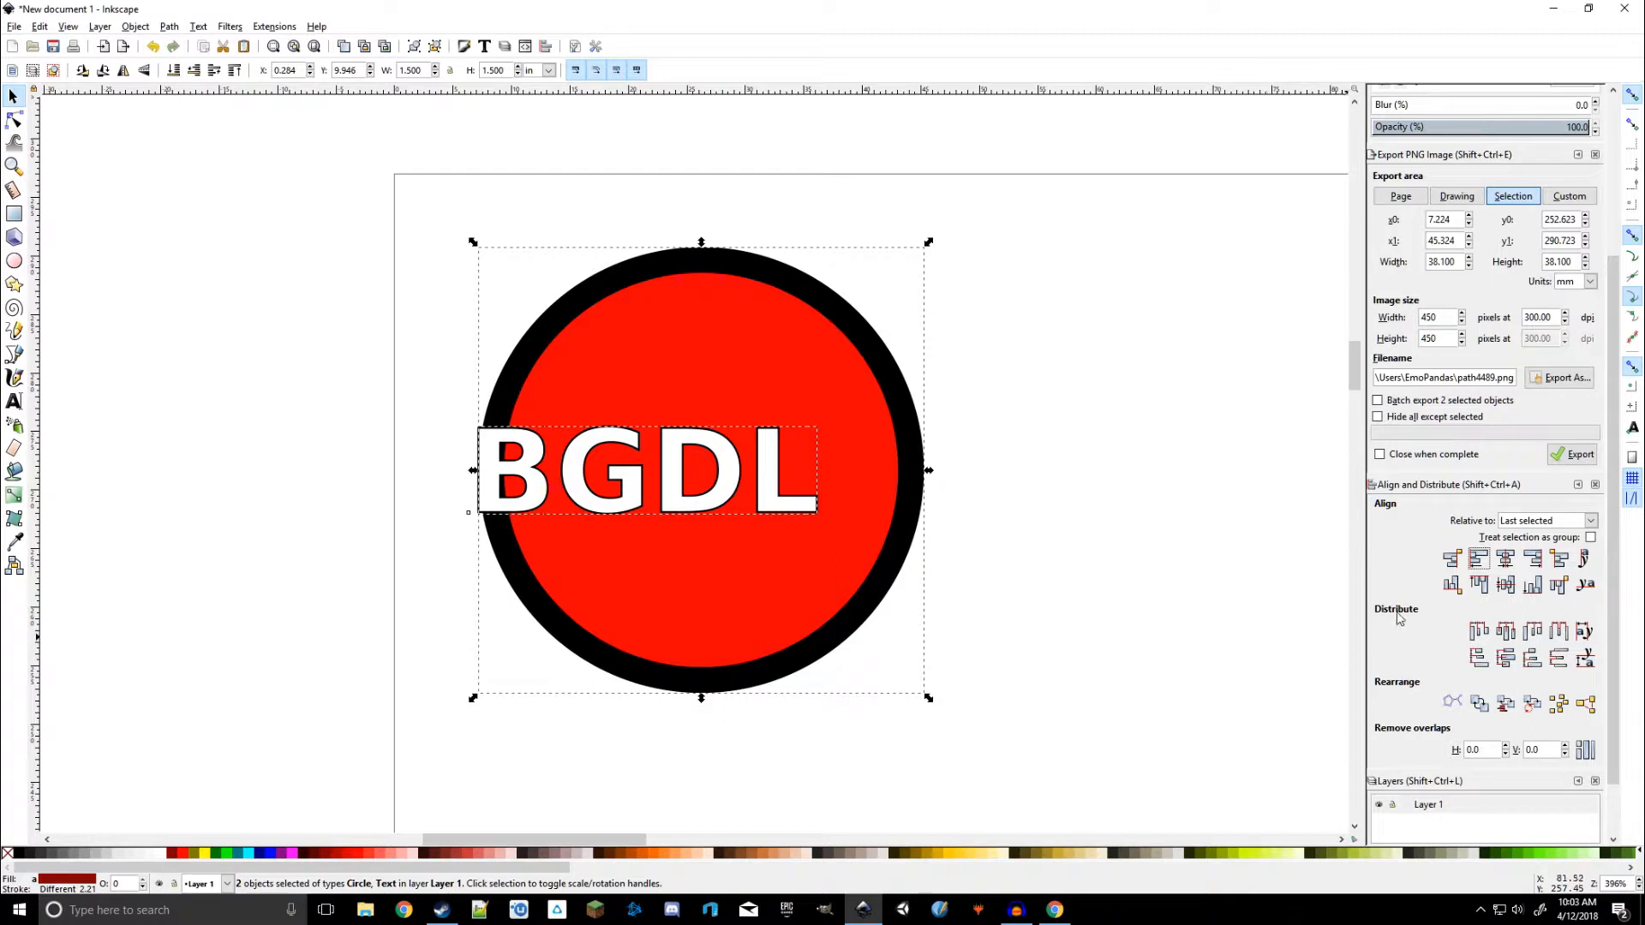
{"action": "left_click", "coordinate": [1510, 561]}
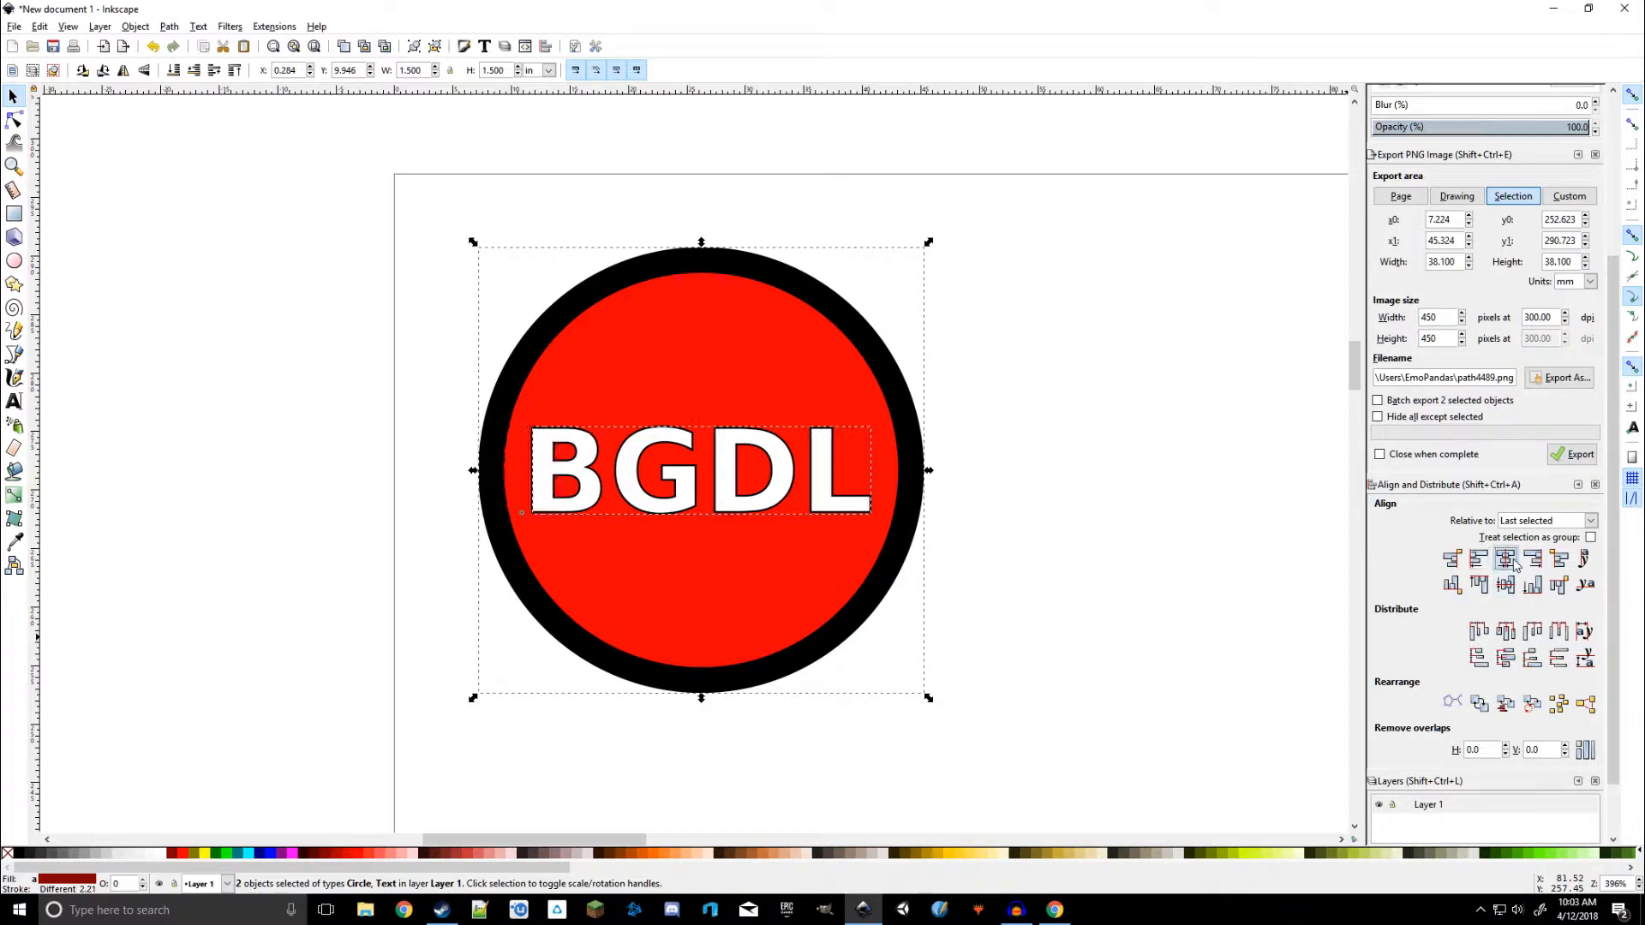
{"action": "left_click", "coordinate": [1488, 658]}
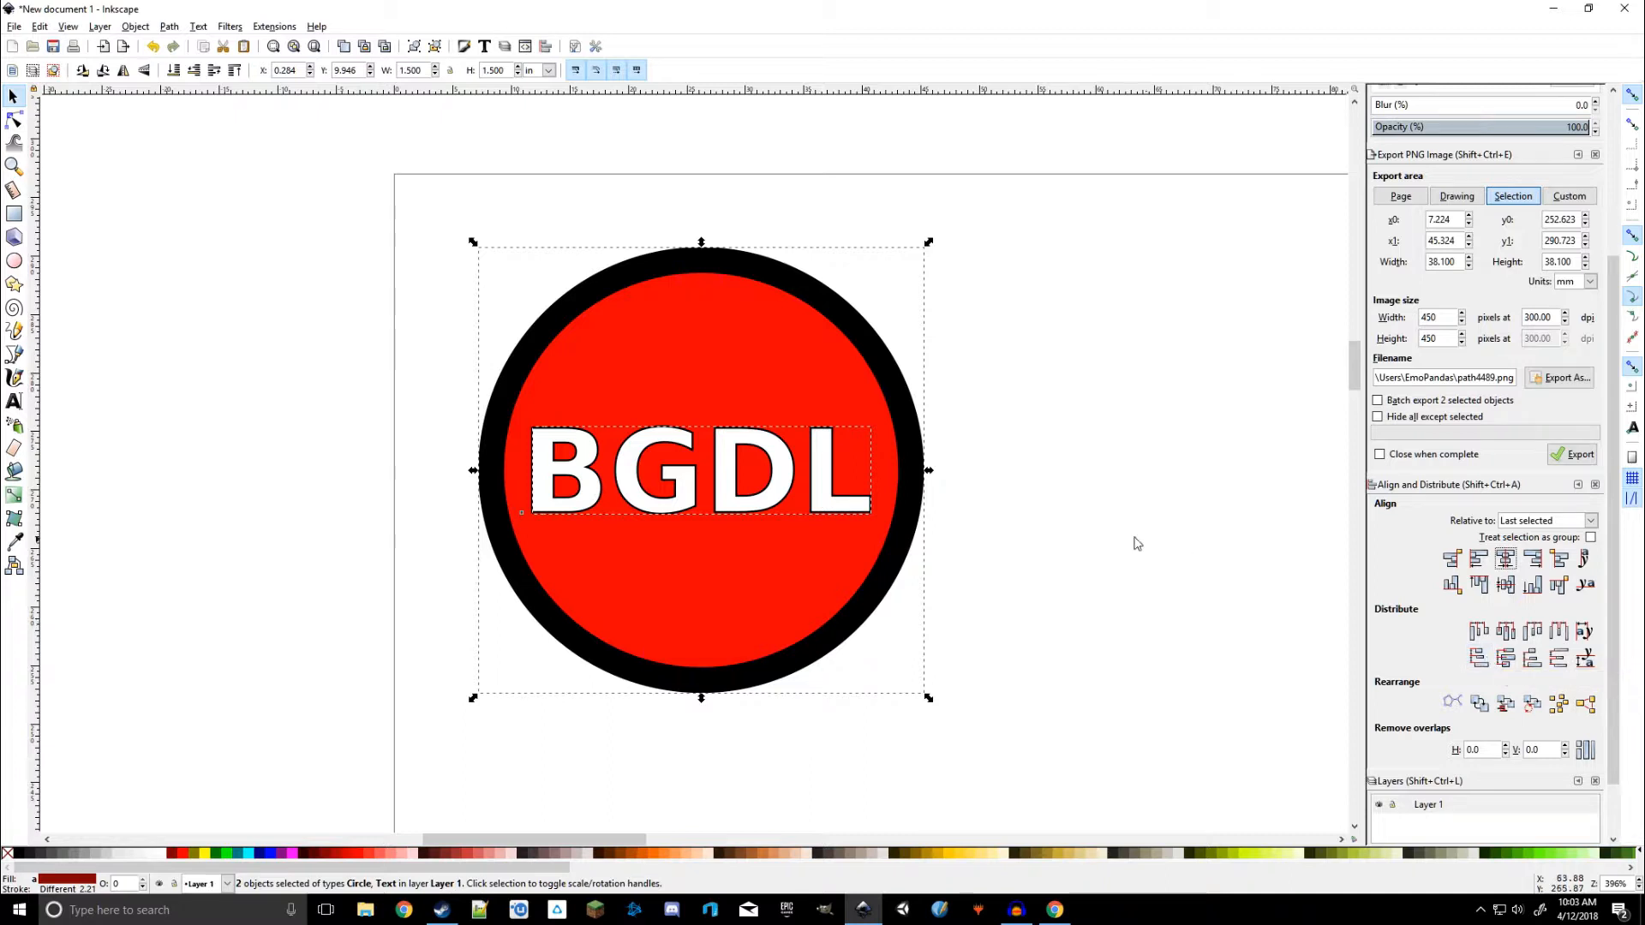
Select both the circle and the text and open the PNG export file dialog for the selection
{"action": "left_click", "coordinate": [408, 291]}
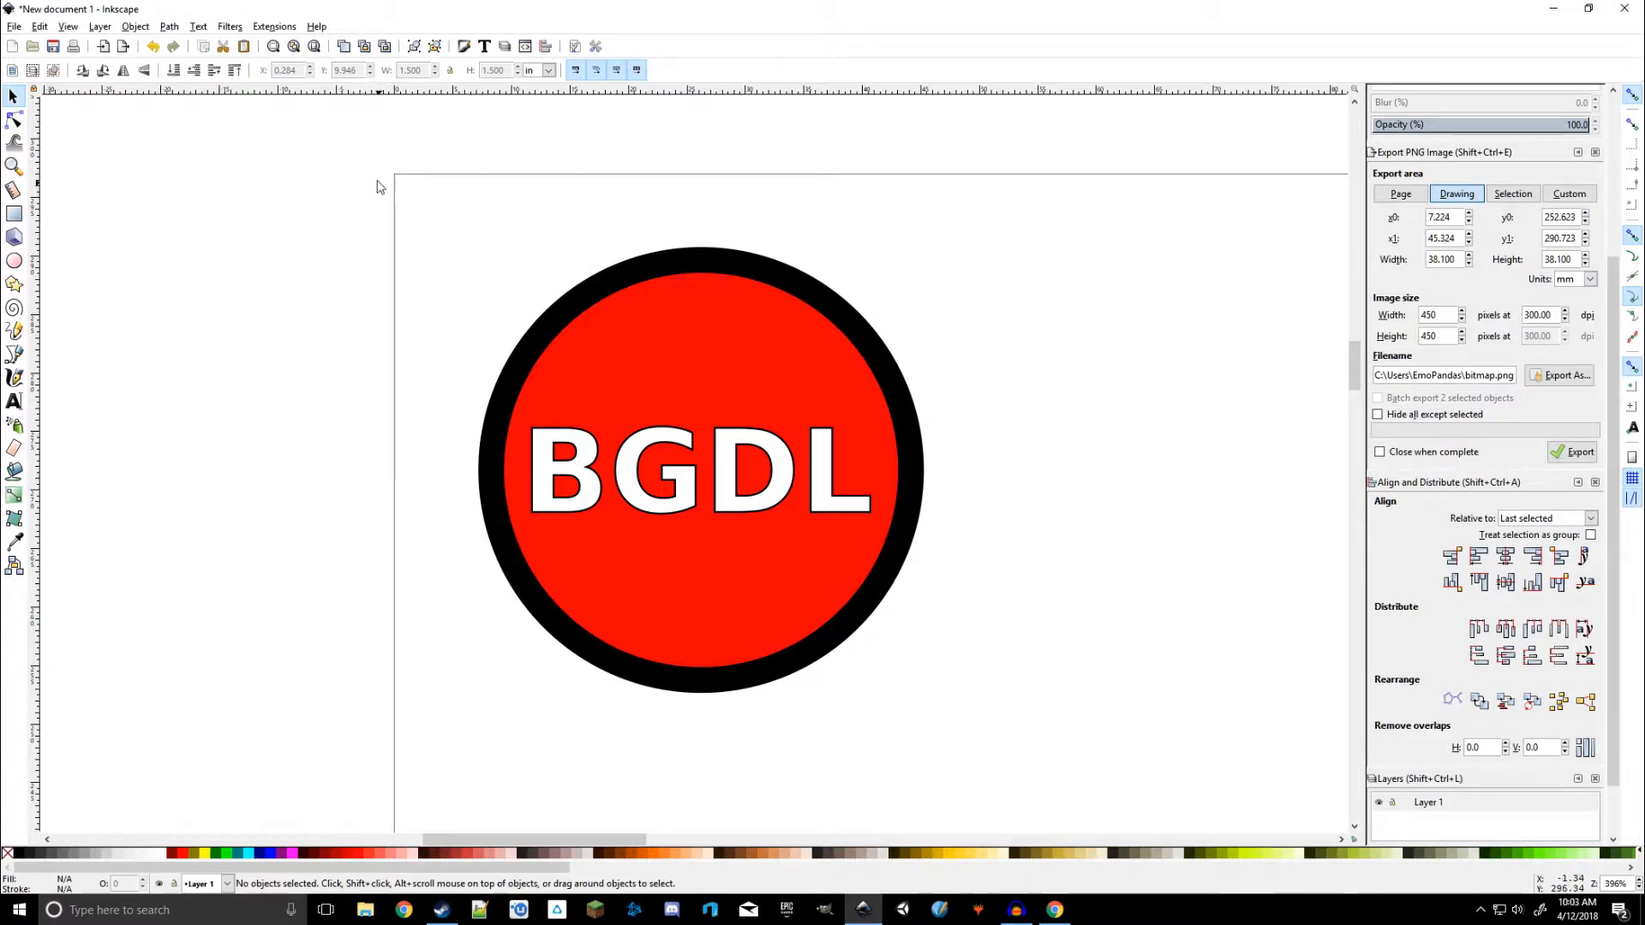
{"action": "left_click_drag", "start_coordinate": [330, 144], "coordinate": [1112, 762]}
{"action": "left_click_drag", "start_coordinate": [1129, 774], "coordinate": [1129, 774]}
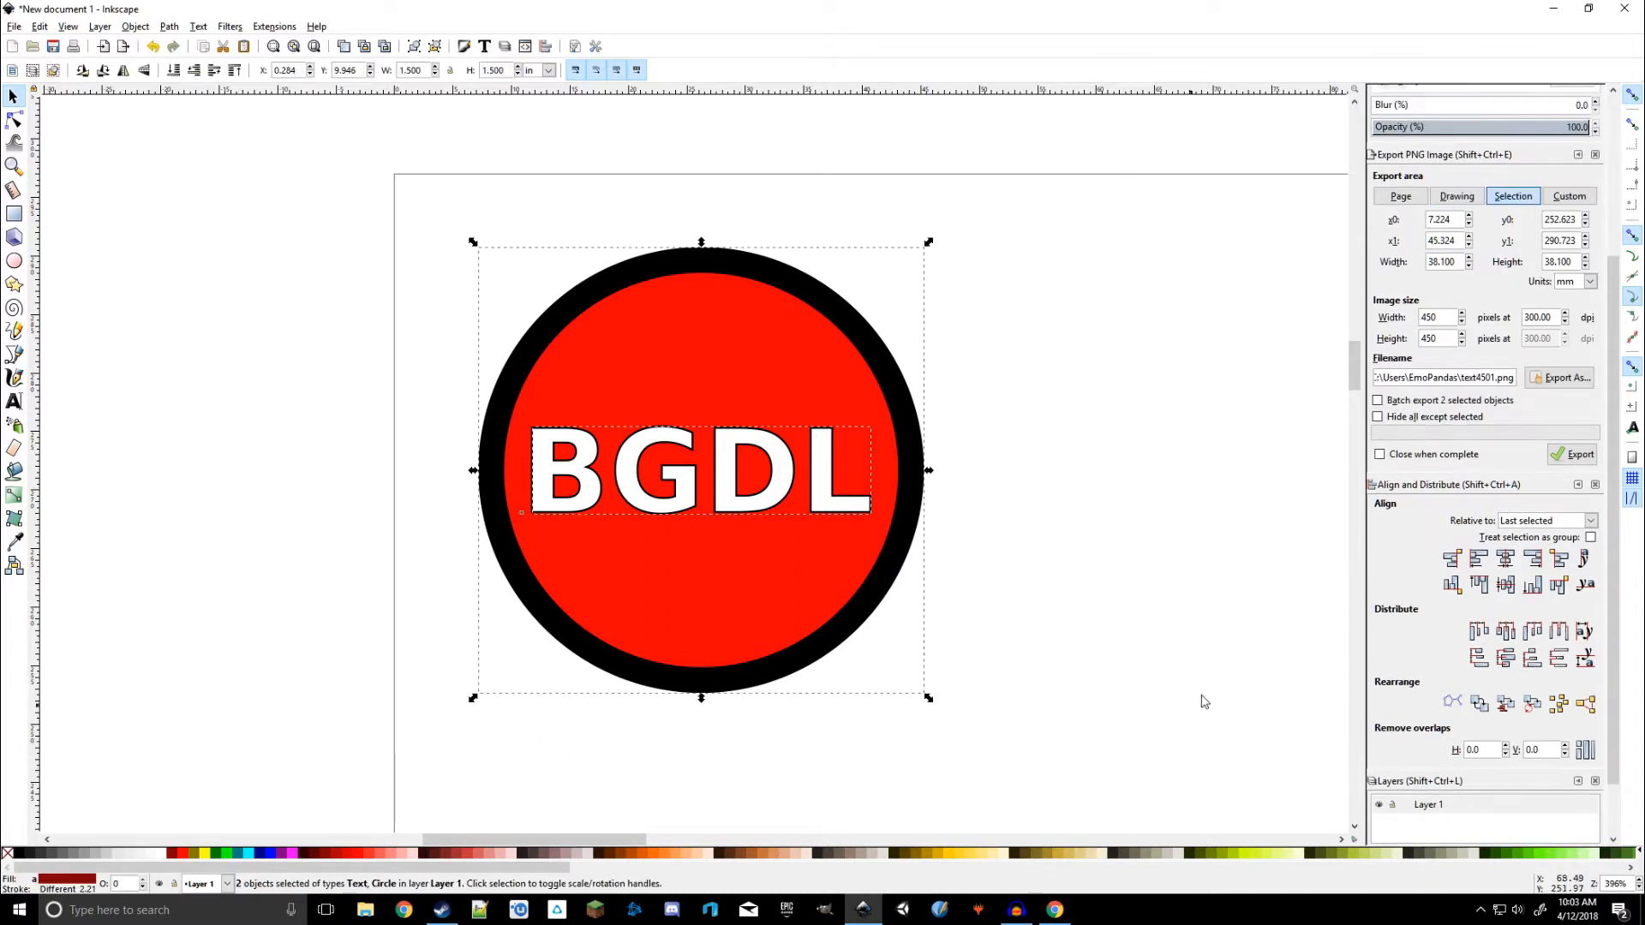
{"action": "scroll", "coordinate": [1617, 377], "scroll_direction": "up", "scroll_amount": 5}
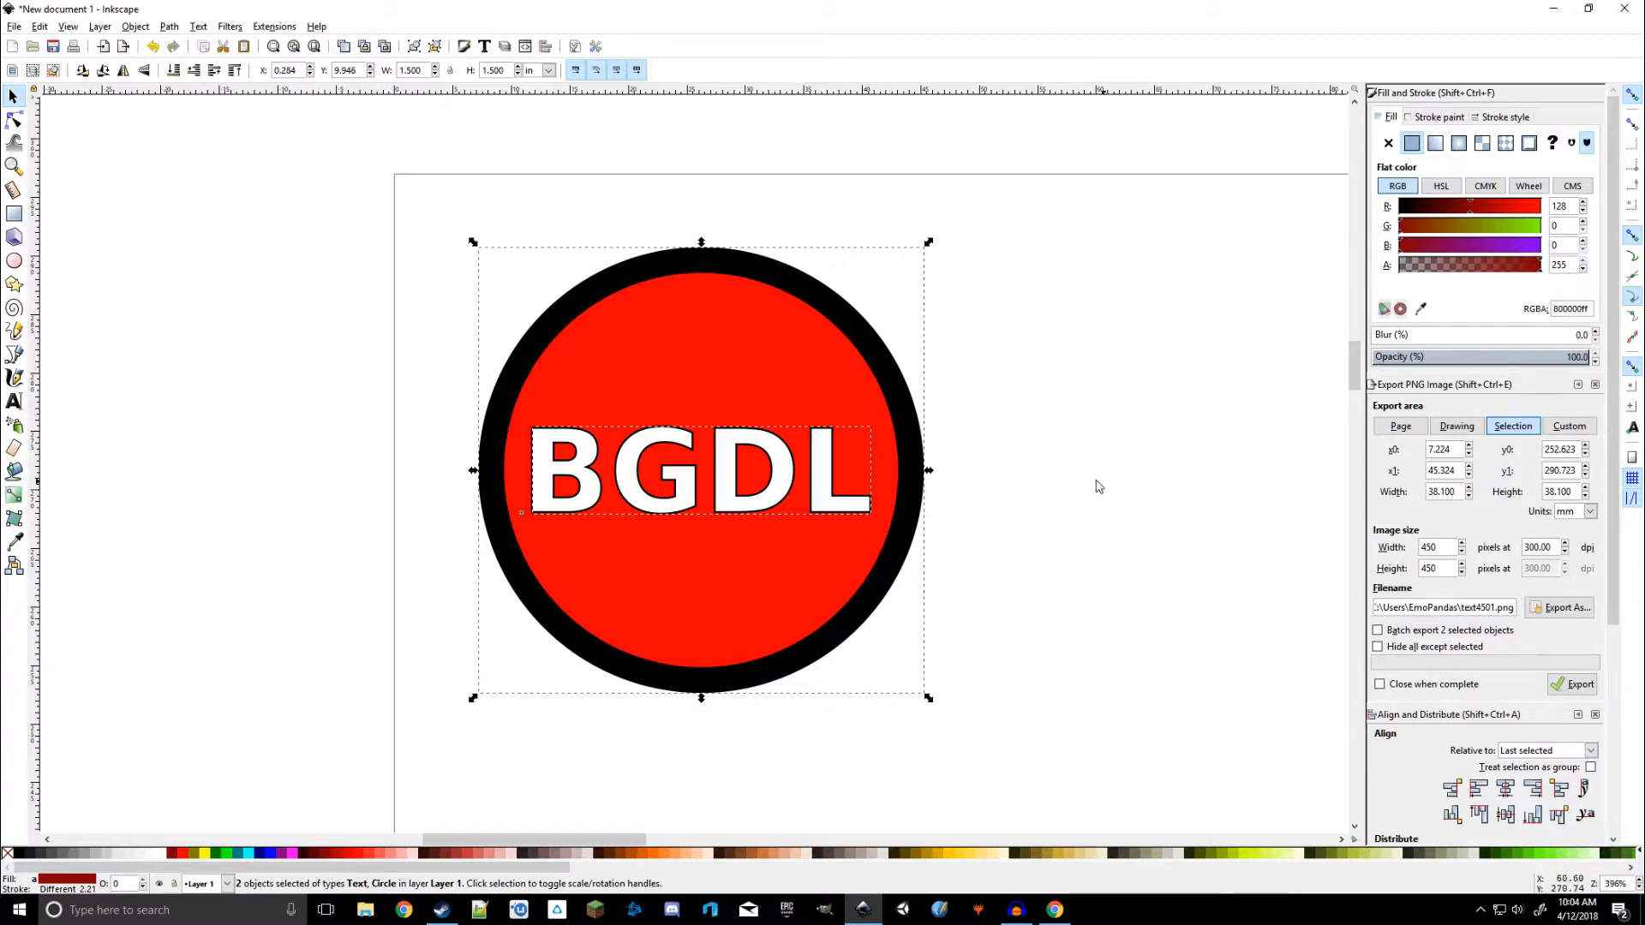
{"action": "scroll", "coordinate": [1090, 471], "scroll_direction": "down", "scroll_amount": 2, "text": "ctrl"}
{"action": "scroll", "coordinate": [1223, 600], "scroll_direction": "down", "scroll_amount": 4, "text": "ctrl"}
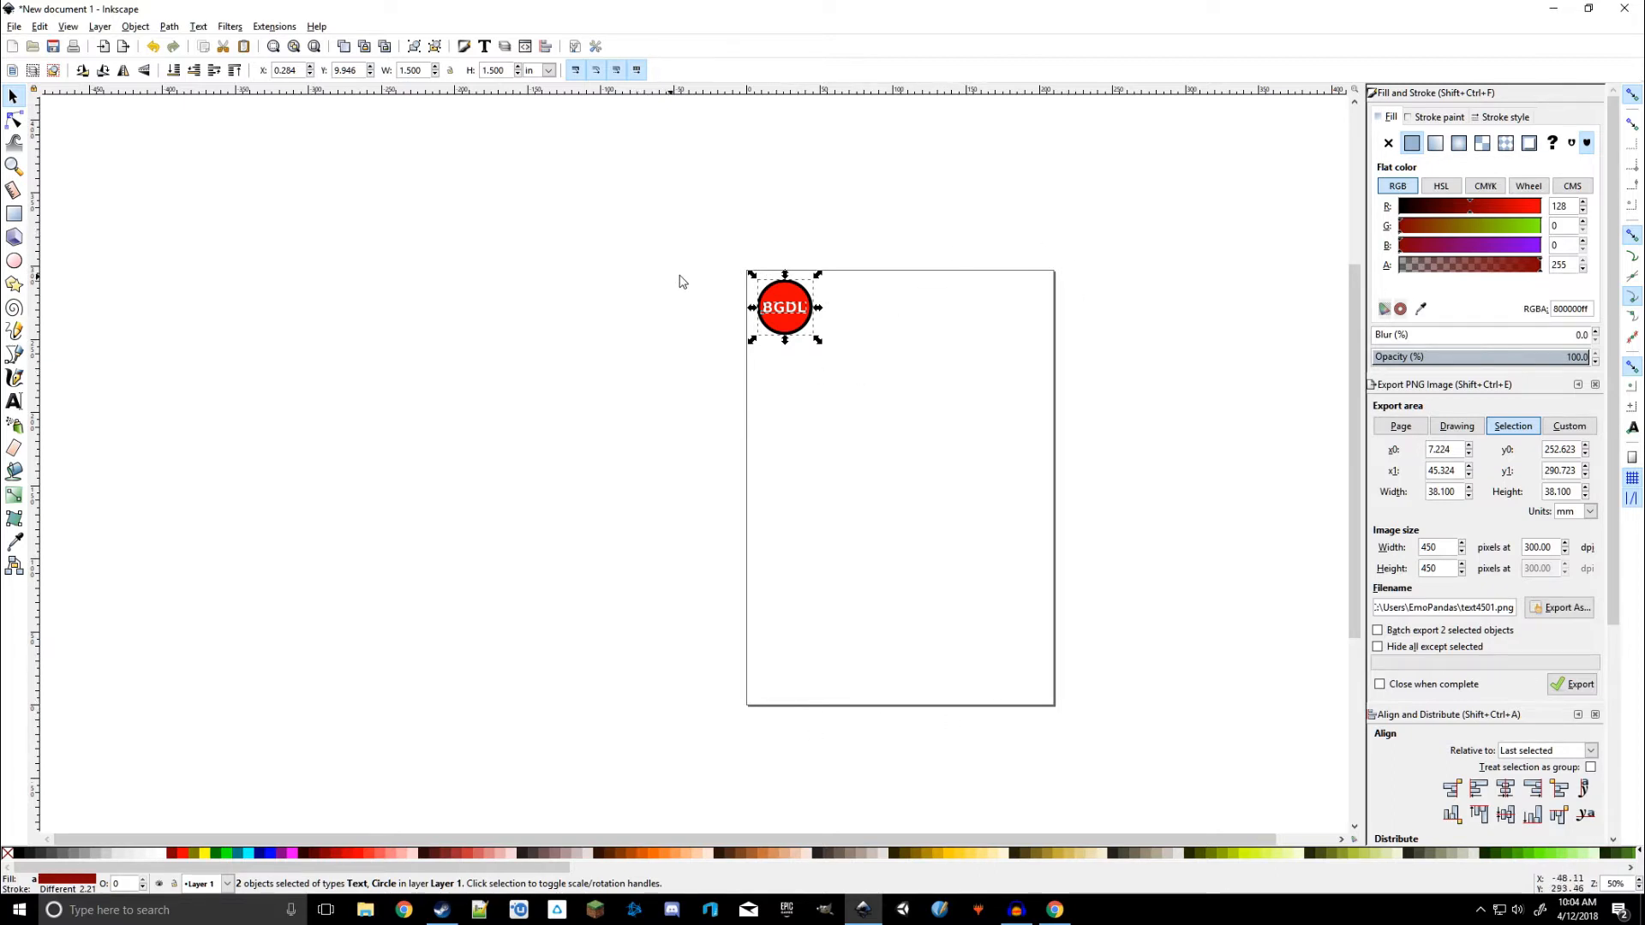
{"action": "scroll", "coordinate": [803, 272], "scroll_direction": "up", "scroll_amount": 4, "text": "ctrl"}
{"action": "scroll", "coordinate": [886, 259], "scroll_direction": "up", "scroll_amount": 2, "text": "ctrl"}
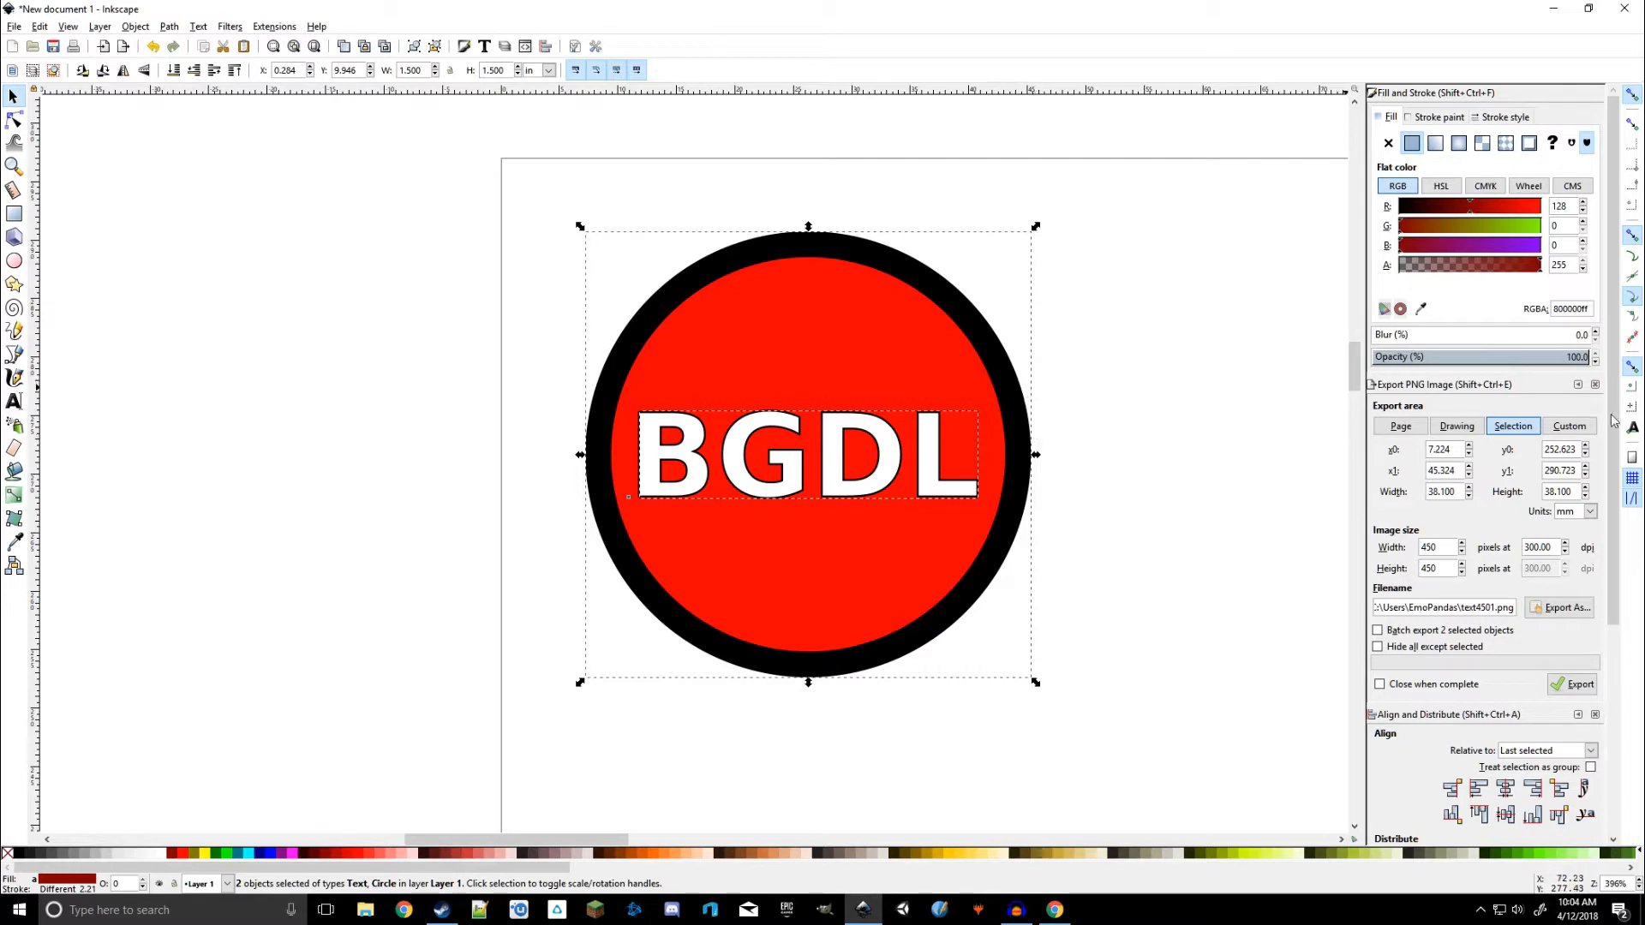
{"action": "left_click", "coordinate": [1559, 608]}
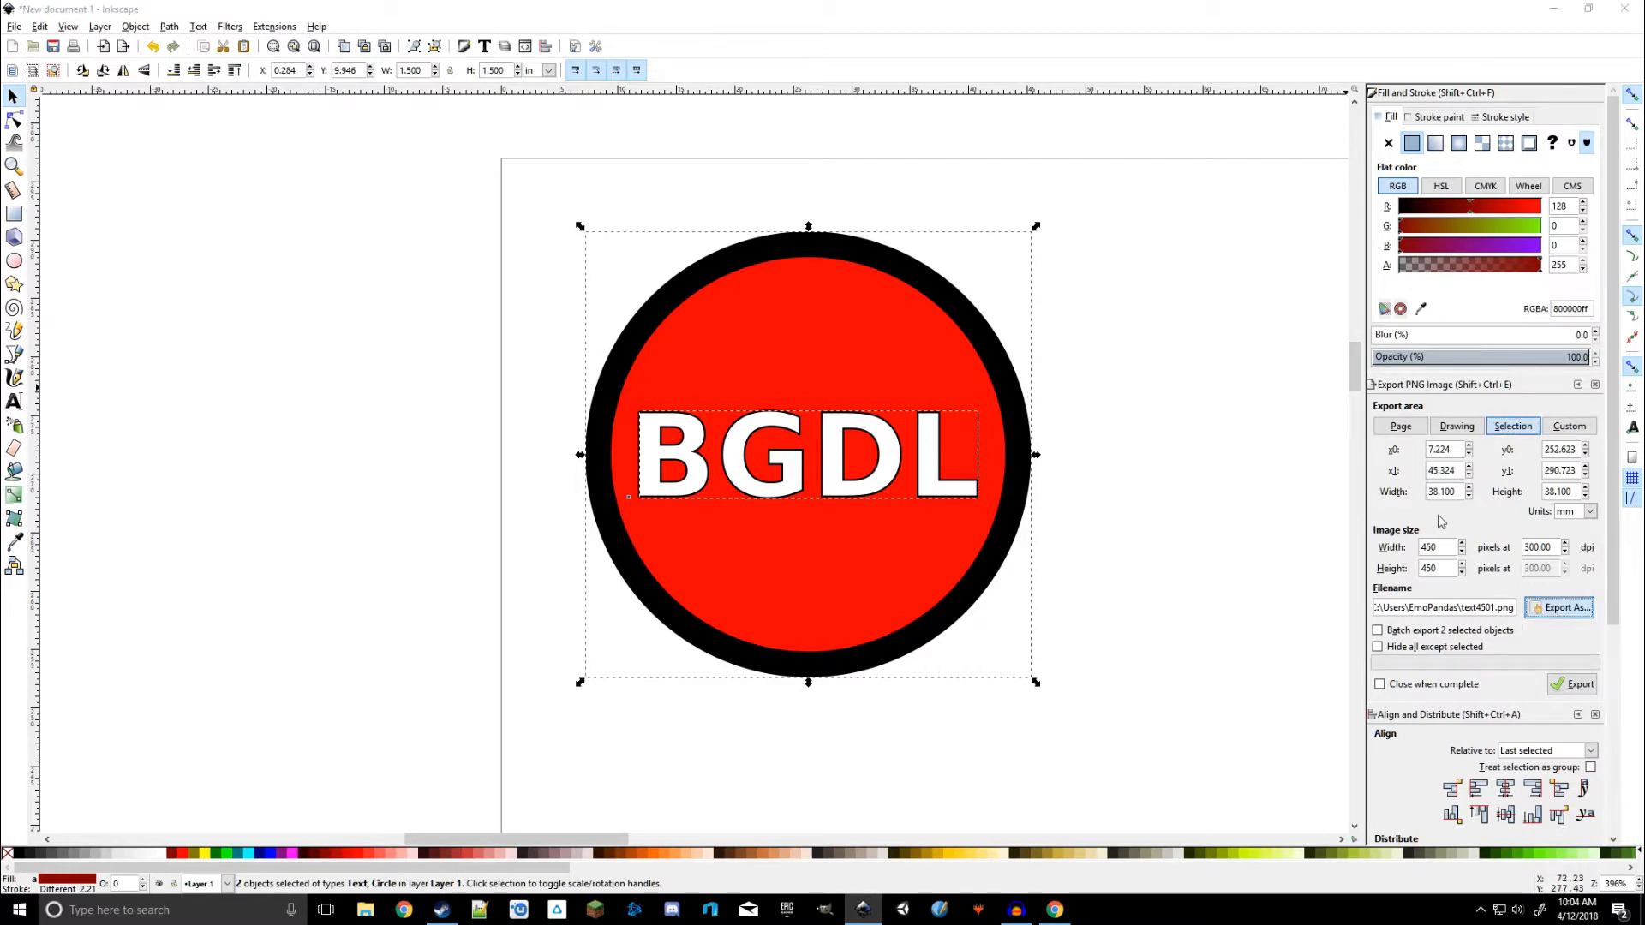
{"action": "left_click", "coordinate": [842, 403]}
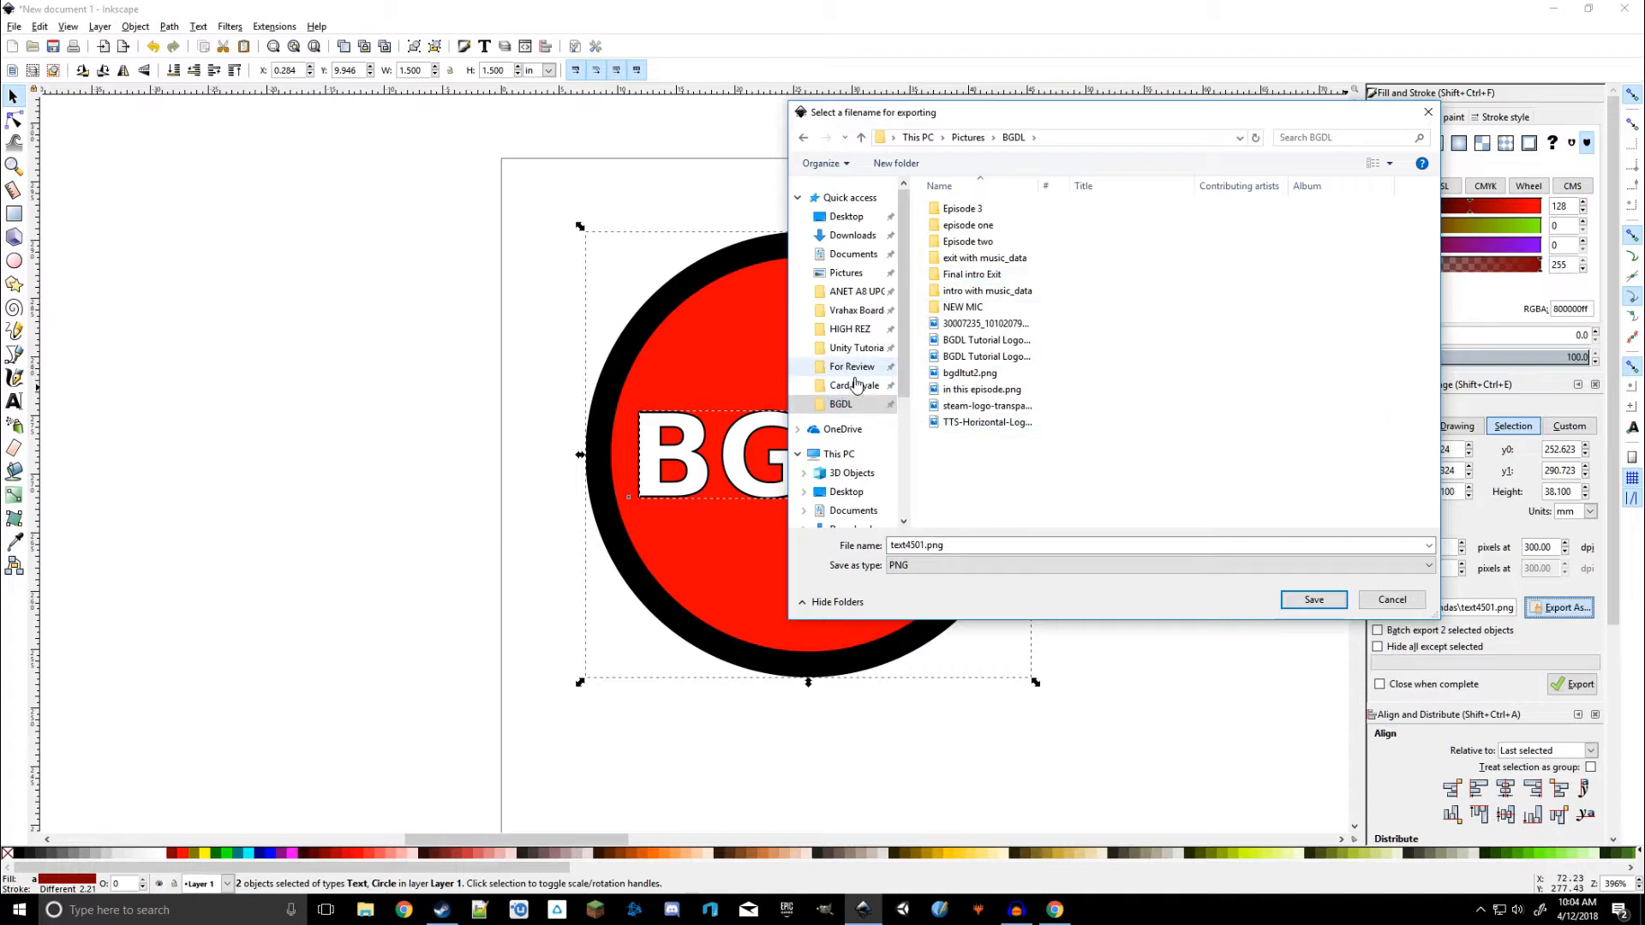
Create a new folder named tuts inkscape inside the BGDL pictures folder and open it
{"action": "right_click", "coordinate": [952, 486]}
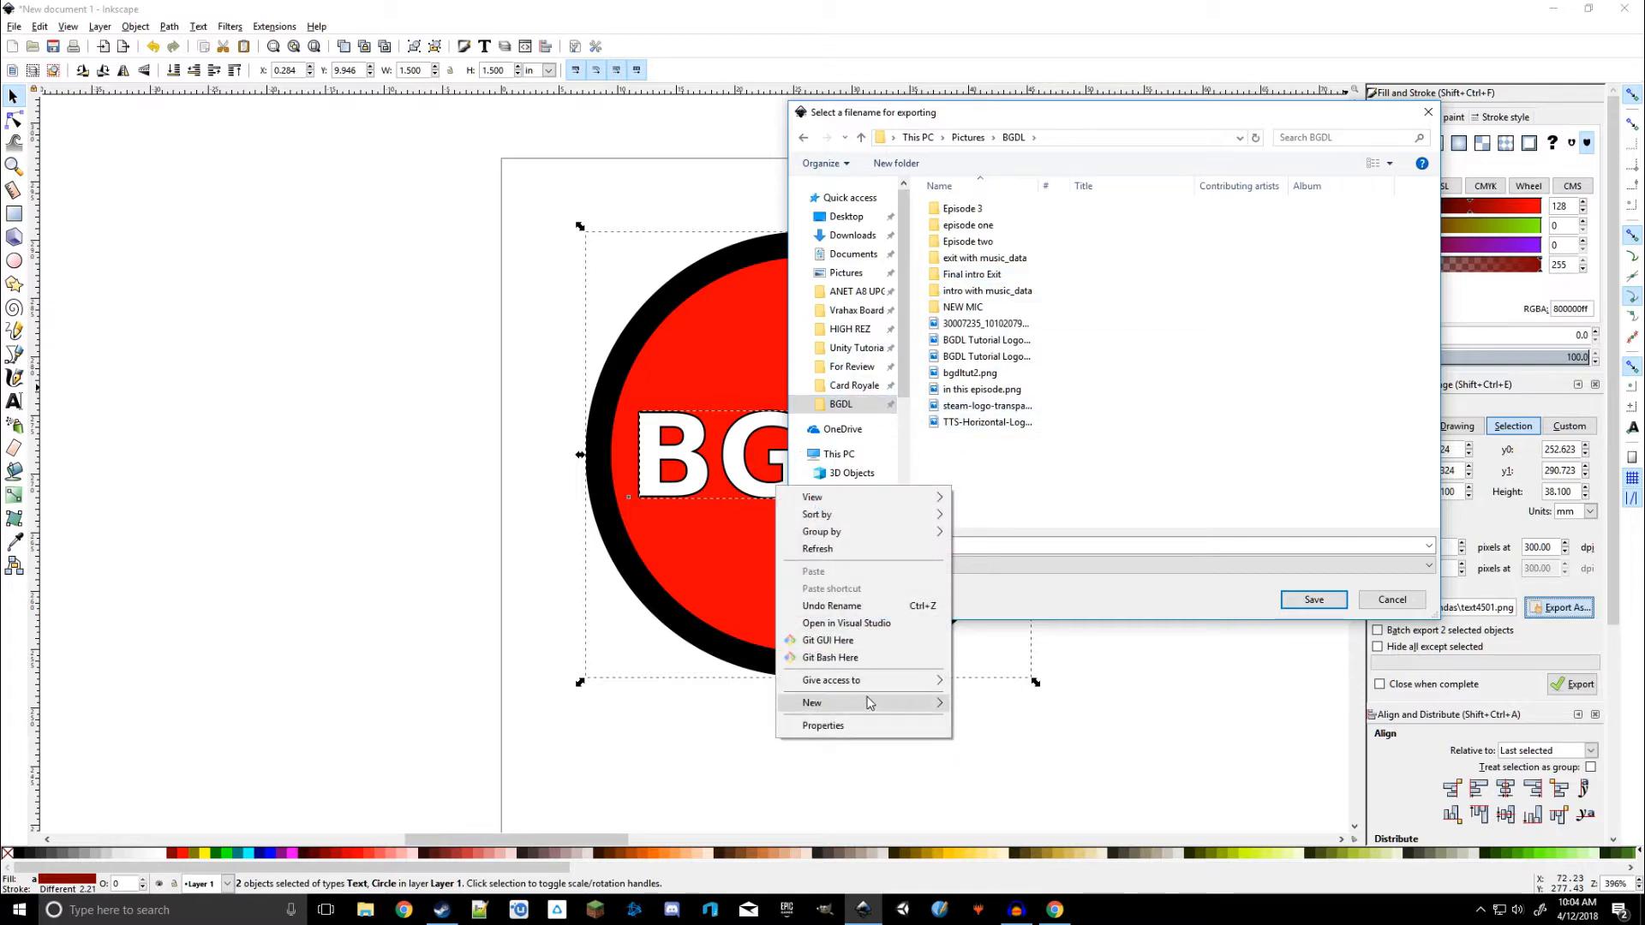
{"action": "mouse_move", "coordinate": [870, 703]}
{"action": "left_click", "coordinate": [636, 708]}
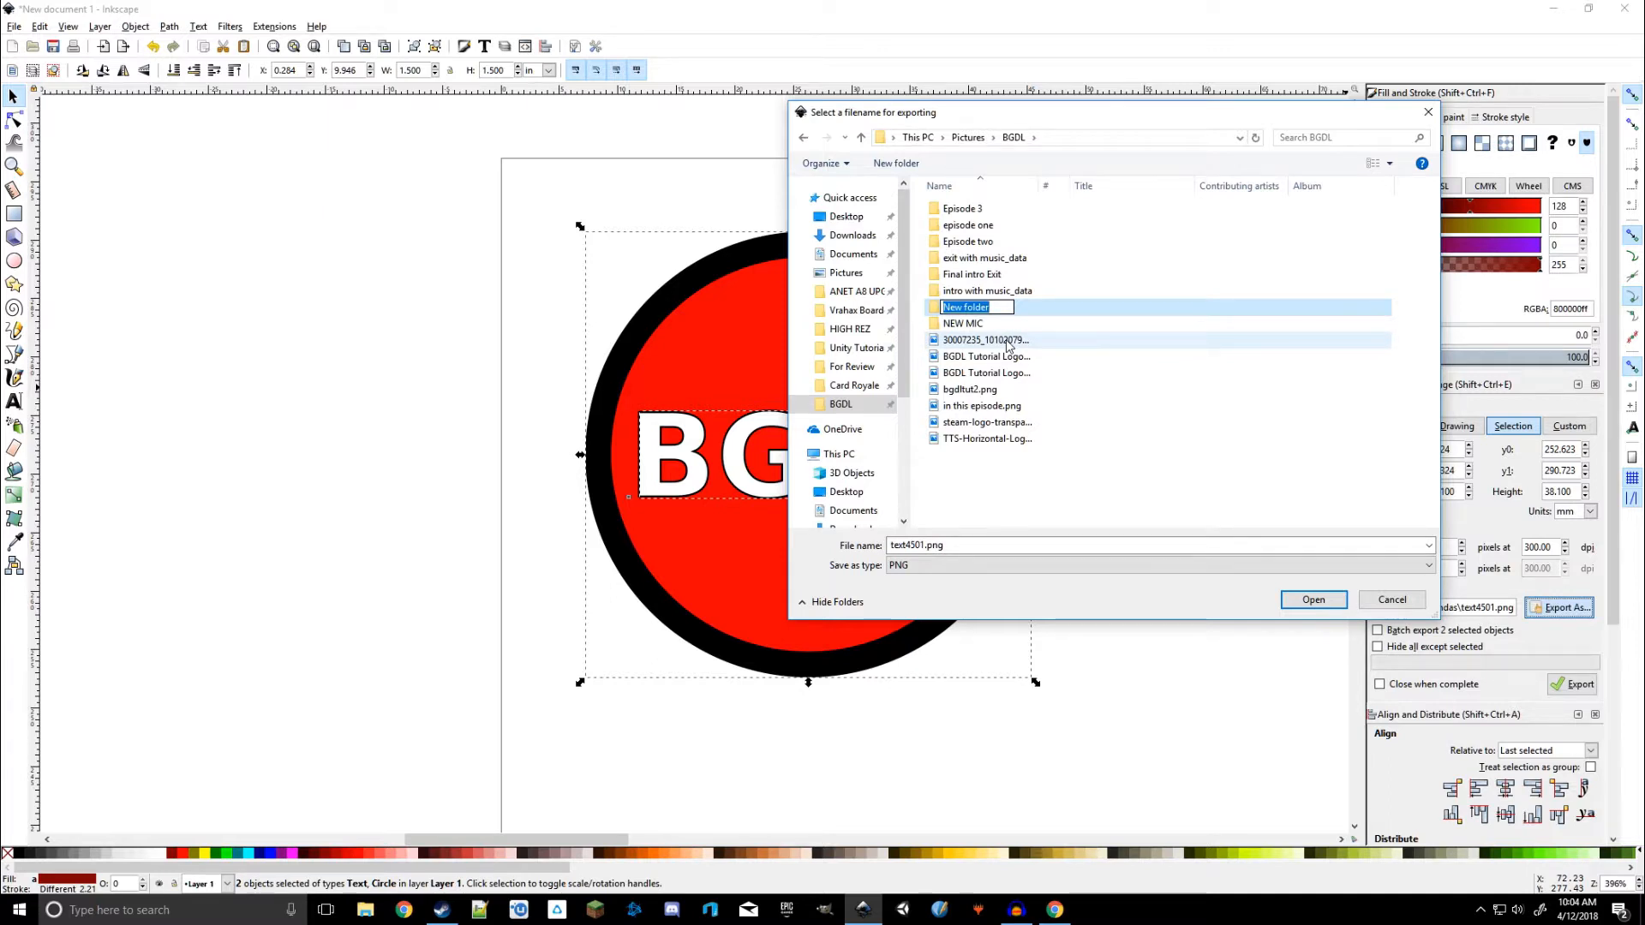
{"action": "type", "text": "tuts uiinksca"}
{"action": "key", "text": "Return"}
{"action": "key", "text": "Return"}
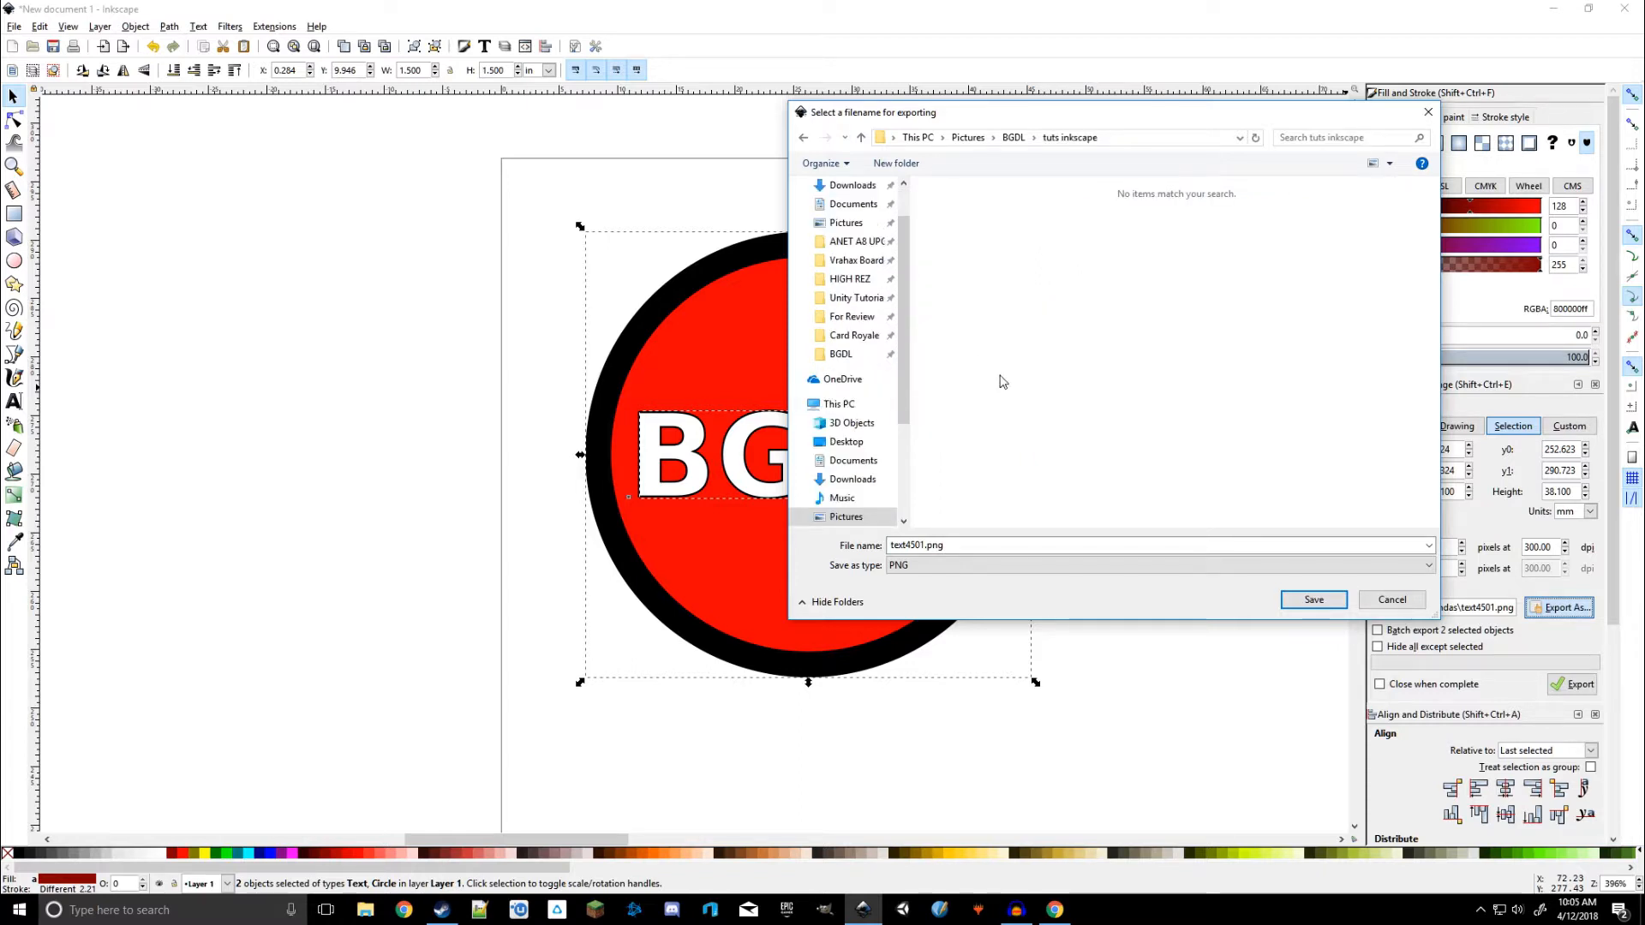
Export the selected token as token.png at 300 dpi into that folder
{"action": "left_click_drag", "start_coordinate": [980, 546], "coordinate": [879, 548]}
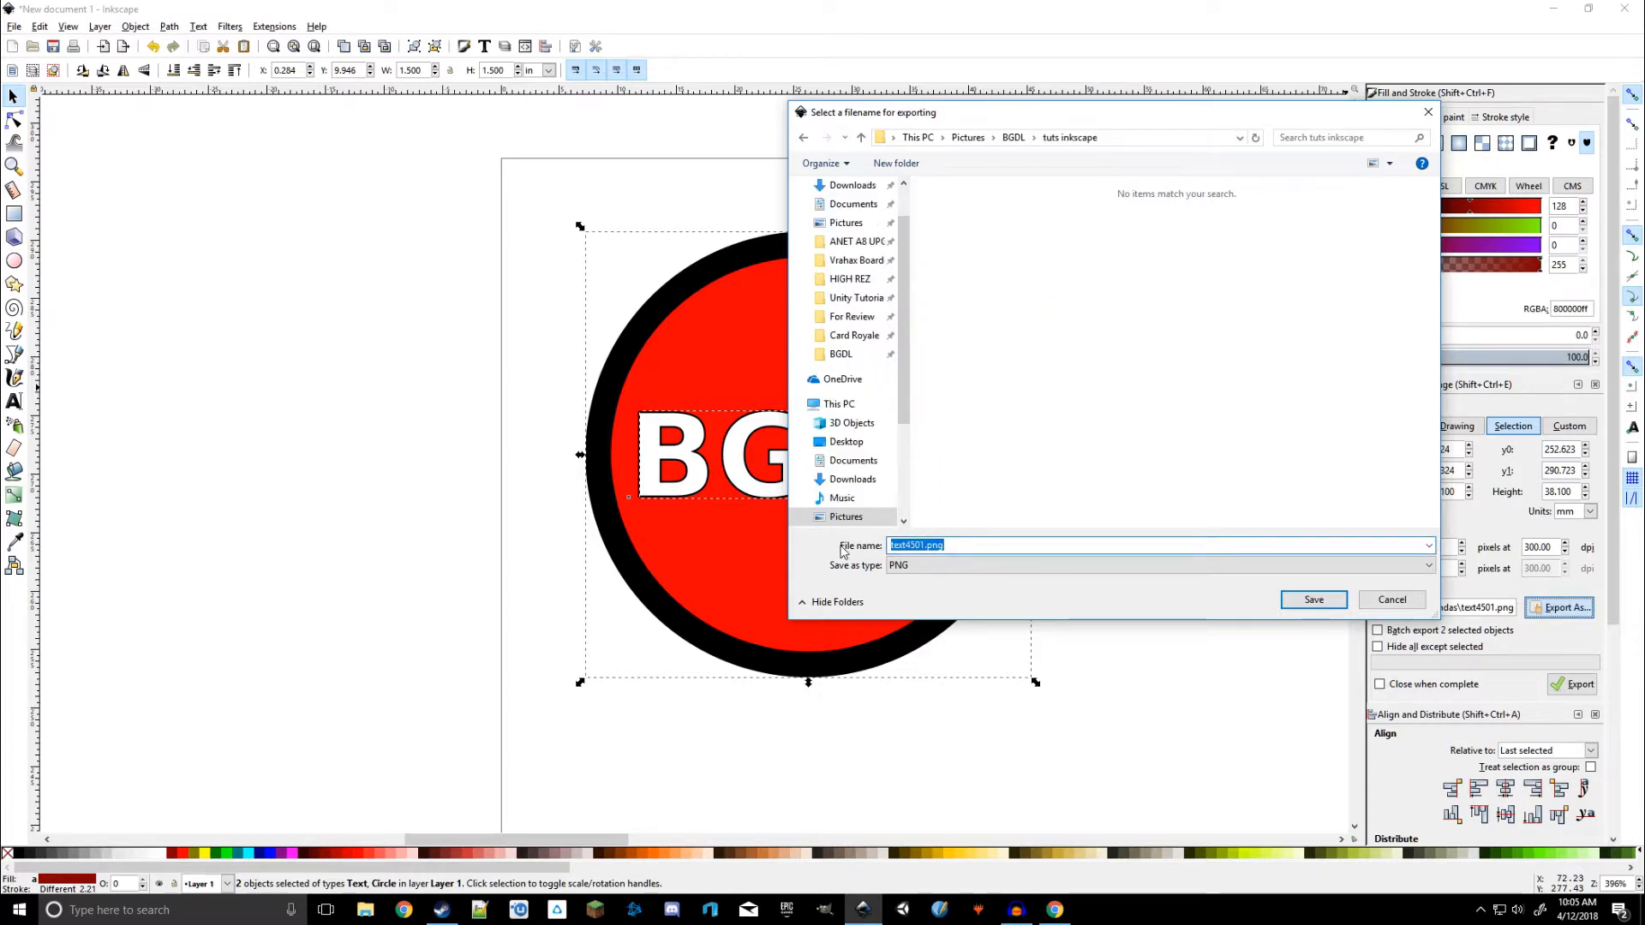
{"action": "type", "text": "token"}
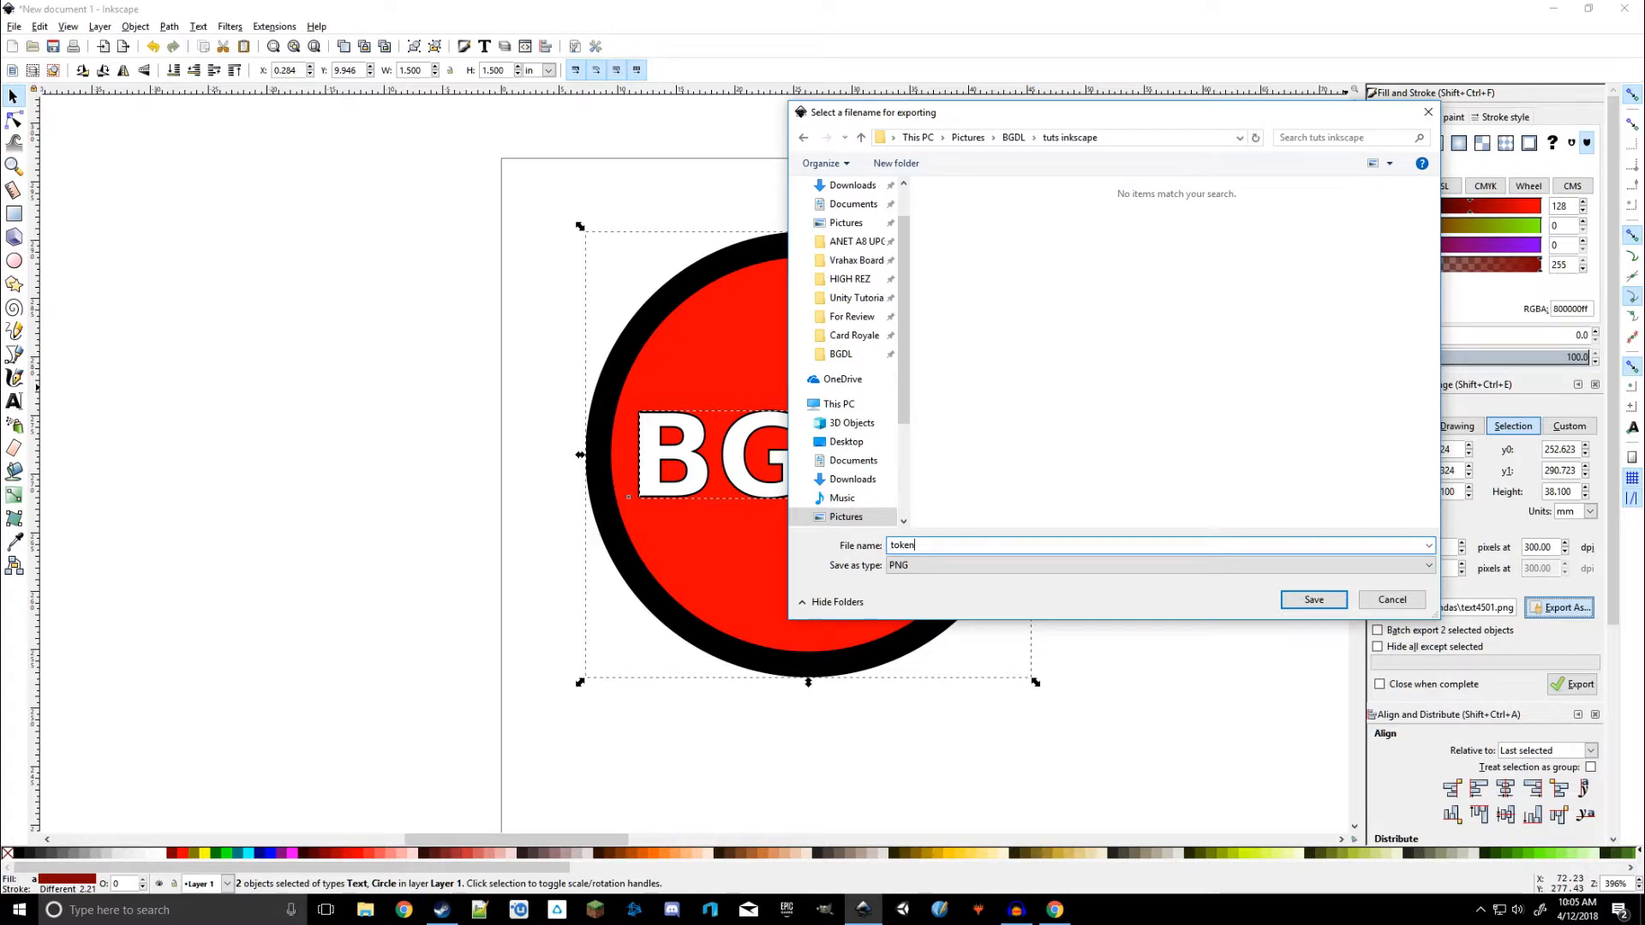
{"action": "key", "text": "Return"}
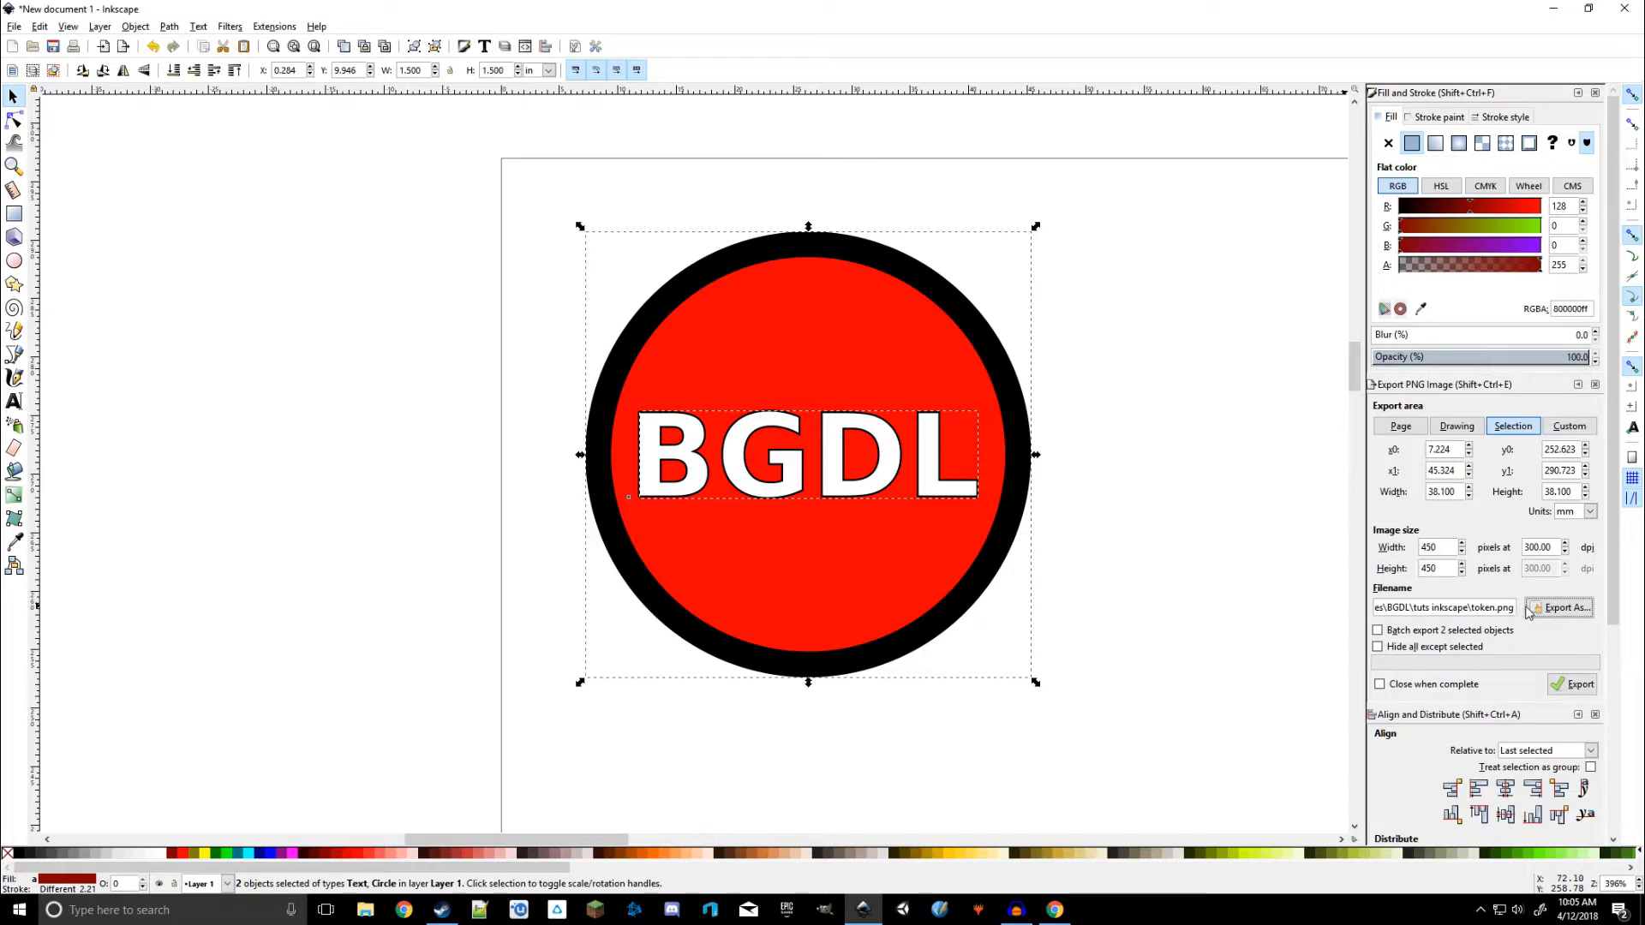
{"action": "left_click", "coordinate": [1565, 690]}
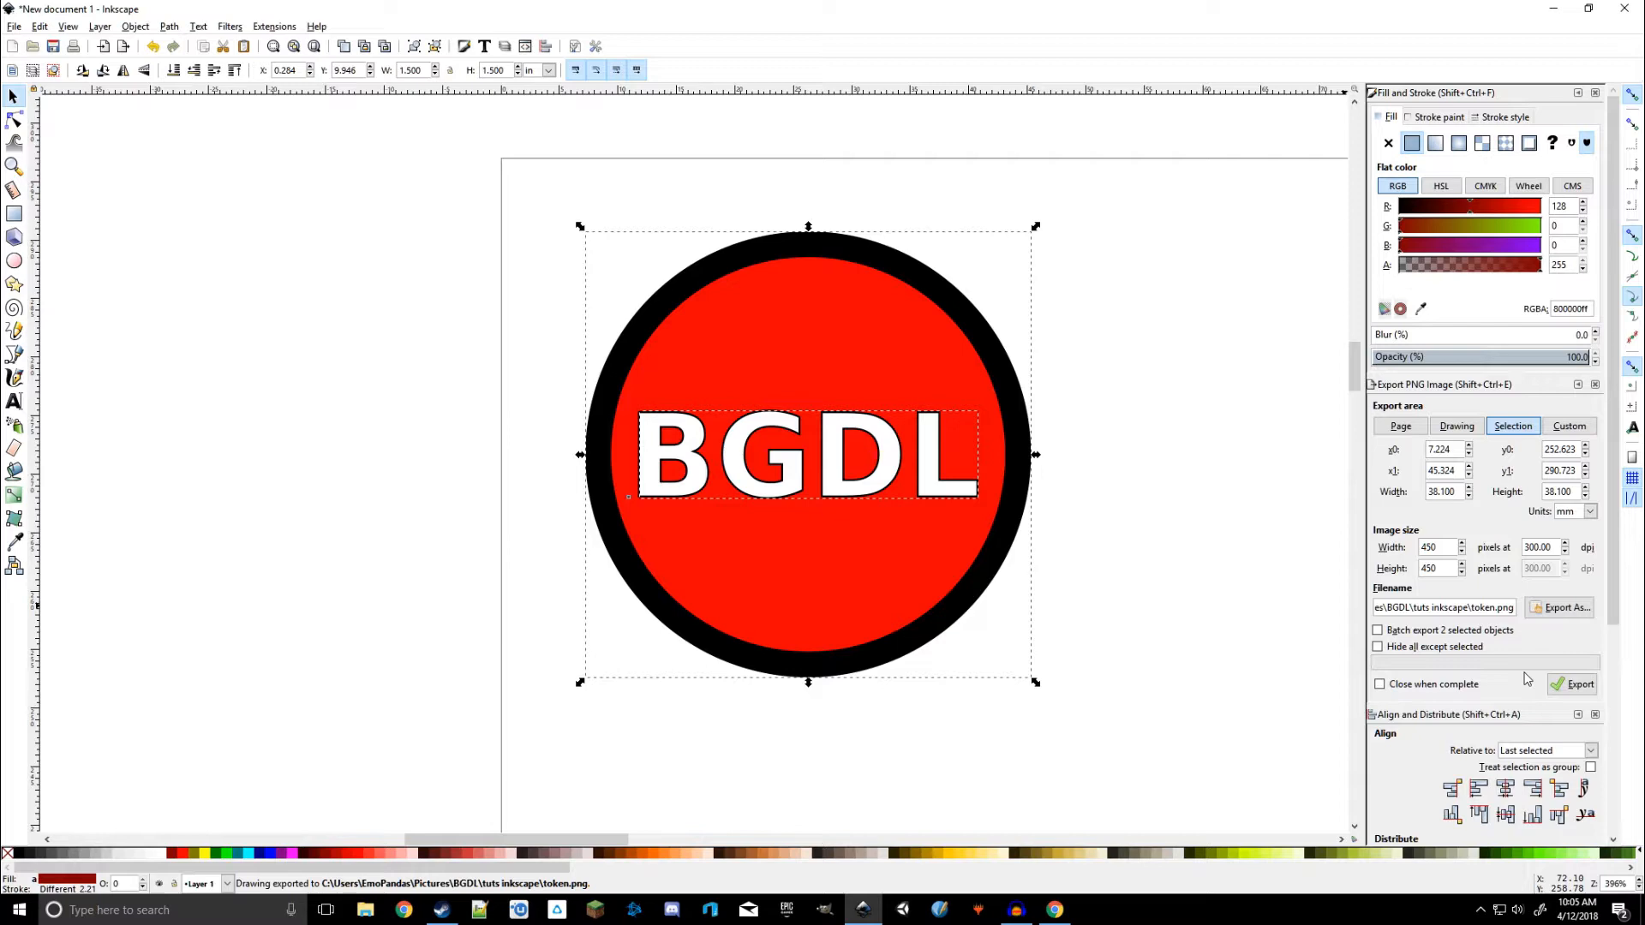
Open File Explorer and browse the BGDL folder to find the tuts inkscape folder
{"action": "left_click", "coordinate": [365, 910]}
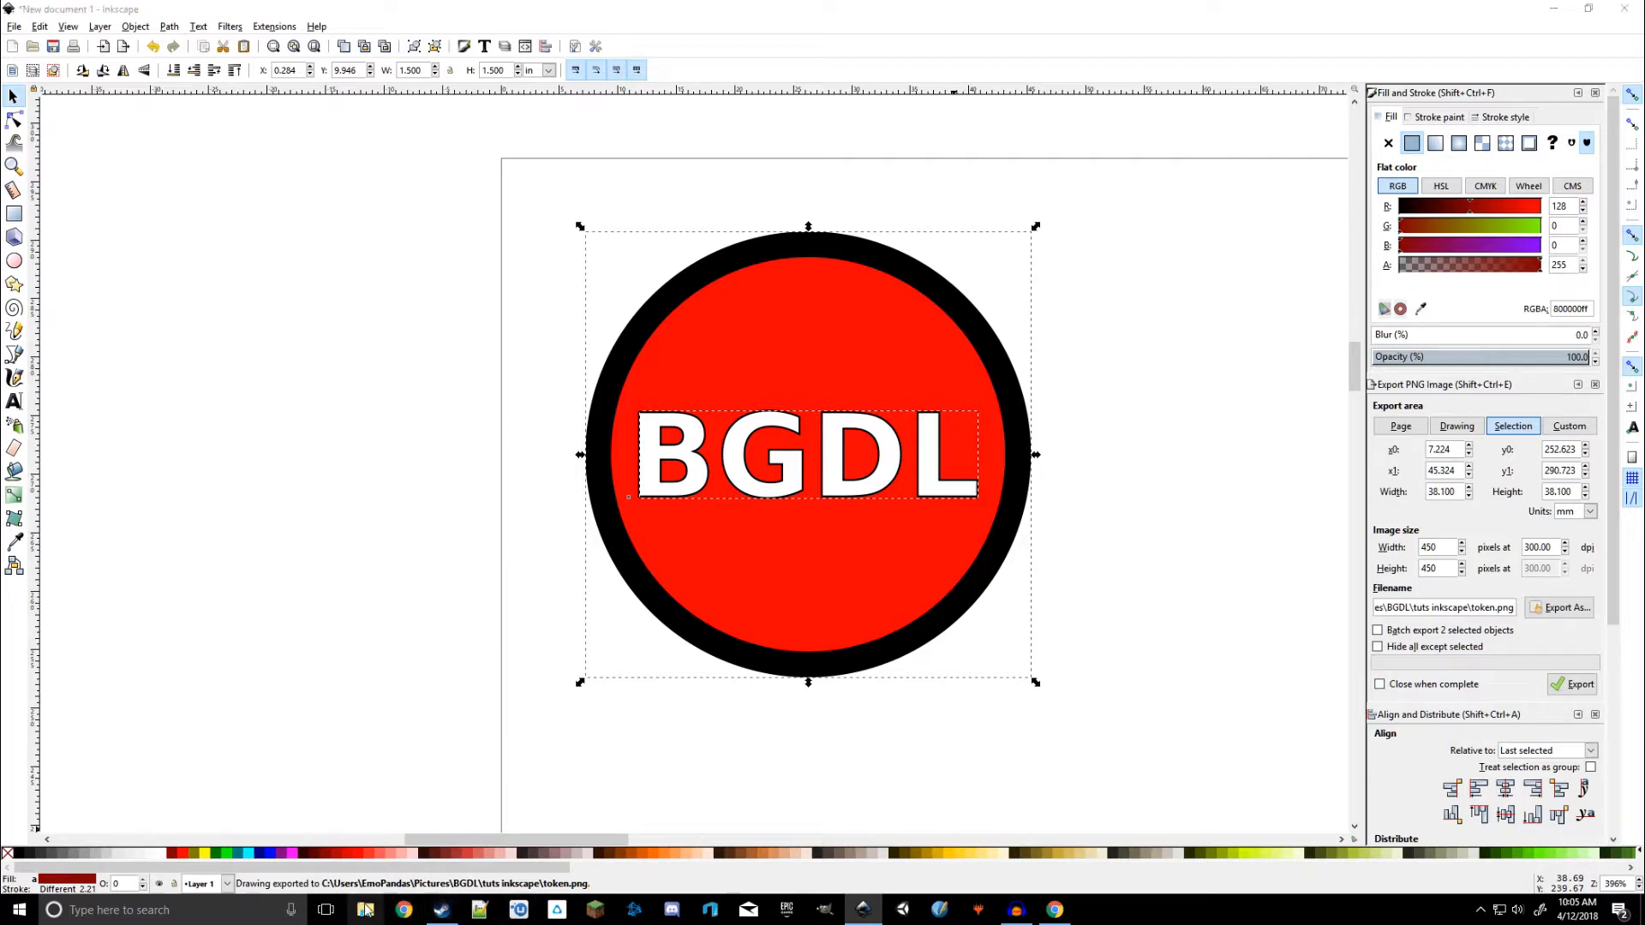
{"action": "scroll", "coordinate": [602, 600], "scroll_direction": "down", "scroll_amount": 1}
{"action": "left_click", "coordinate": [600, 600]}
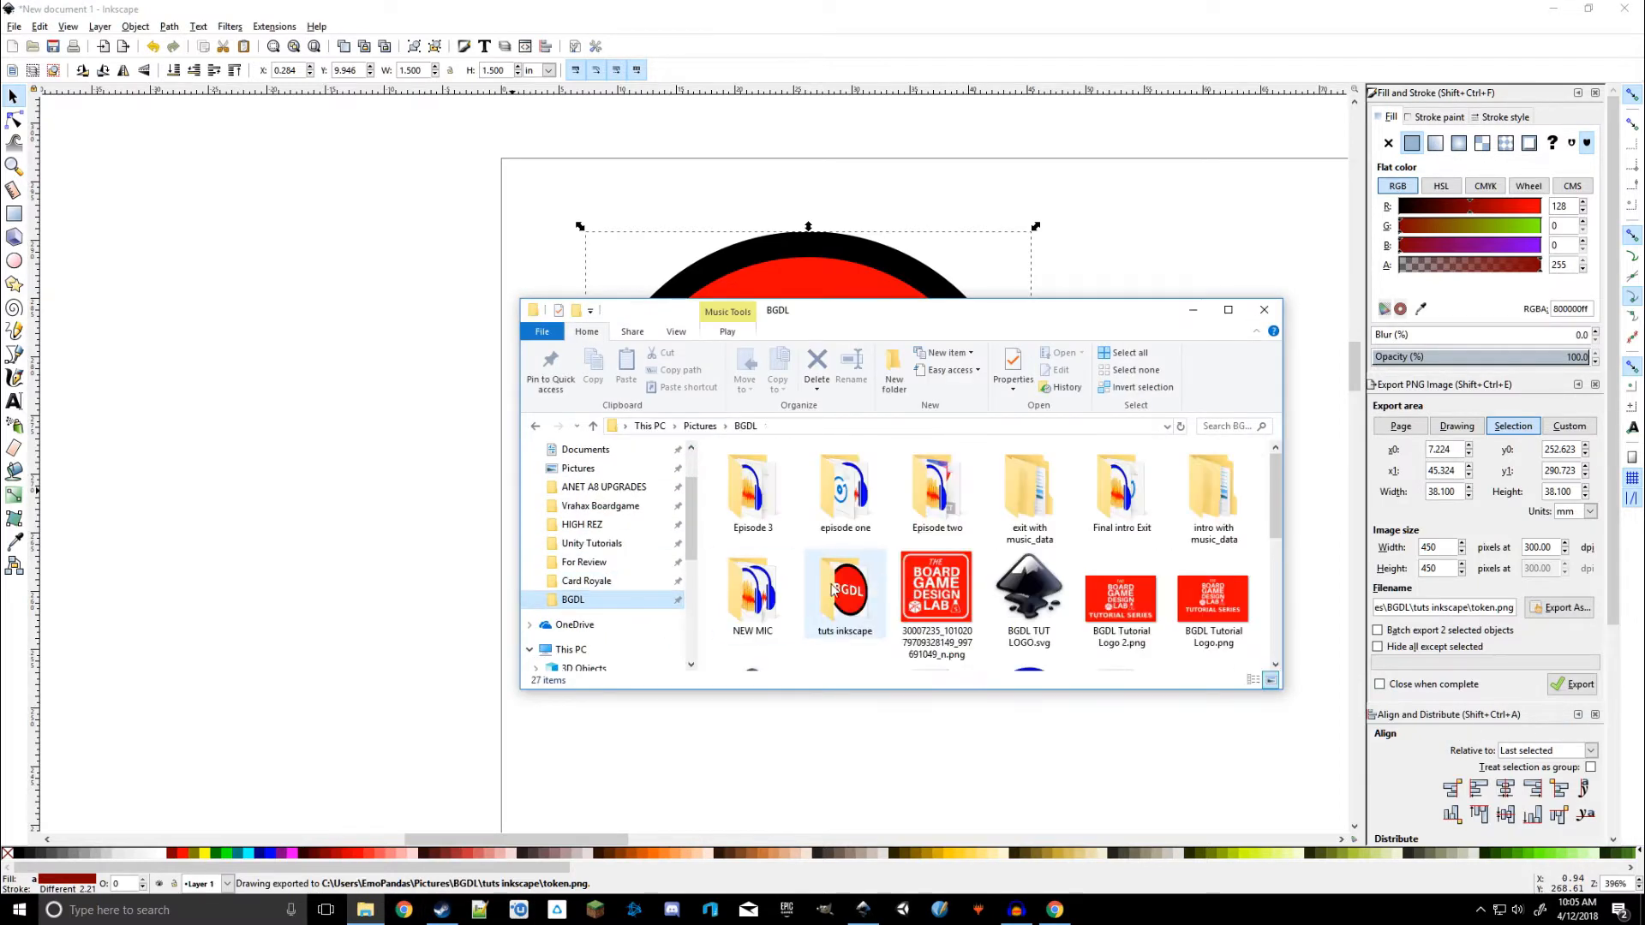
{"action": "scroll", "coordinate": [1082, 642], "scroll_direction": "down", "scroll_amount": 3}
{"action": "scroll", "coordinate": [1028, 600], "scroll_direction": "up", "scroll_amount": 3}
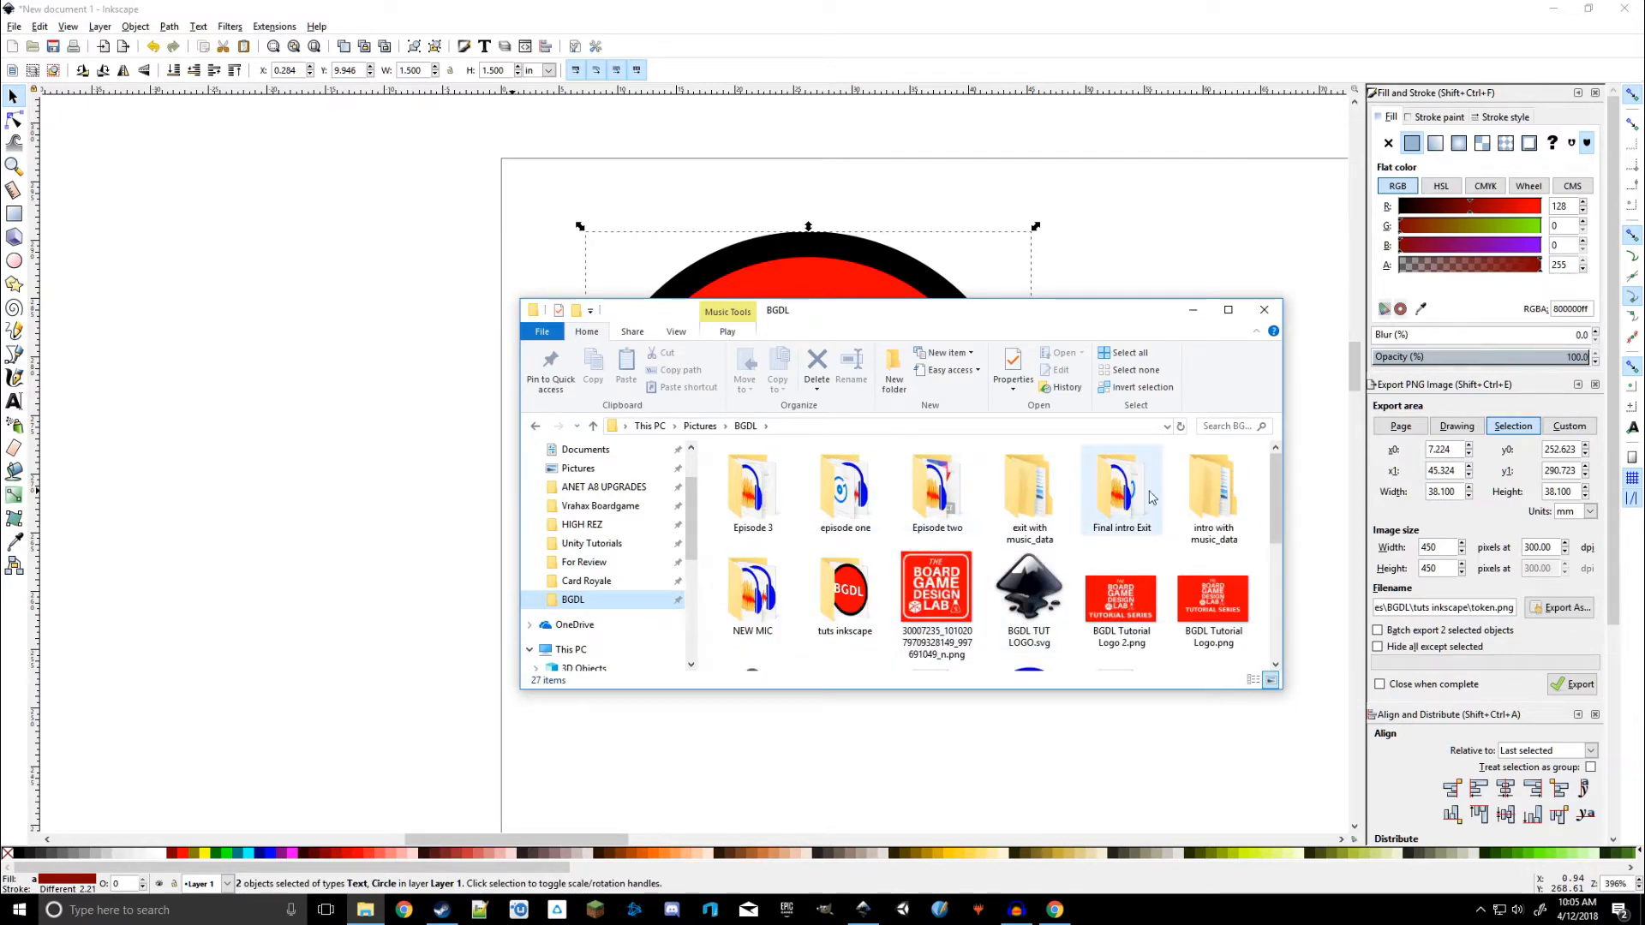
{"action": "left_click", "coordinate": [742, 598]}
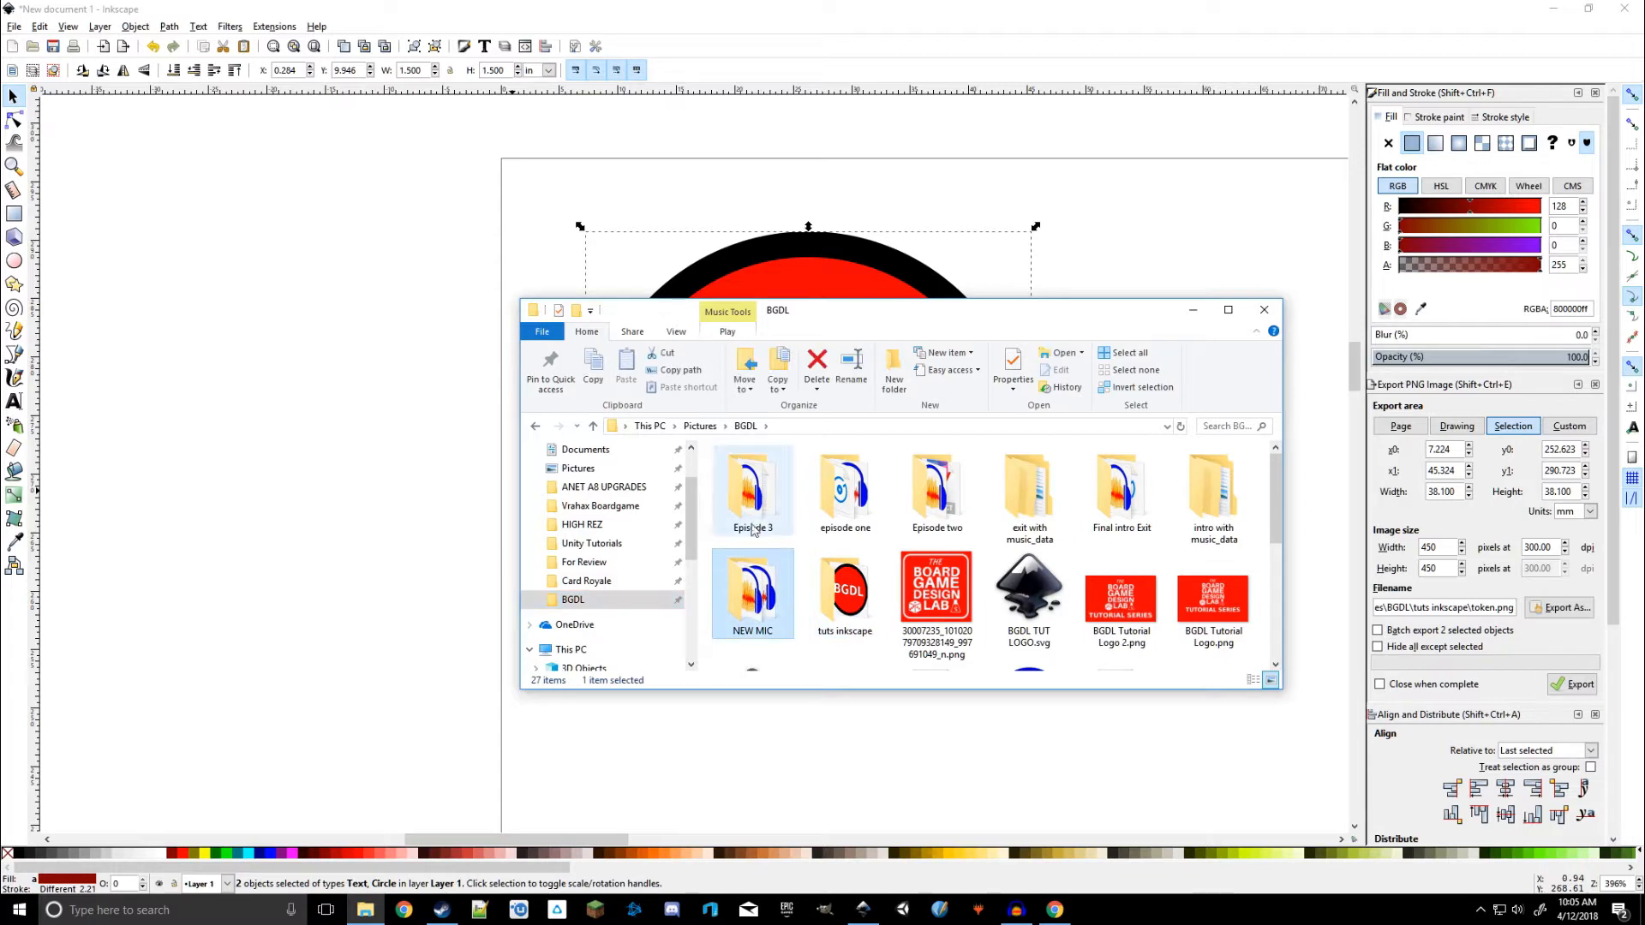
Open the exported token.png from the tuts inkscape folder to preview it, then close the photo viewer
{"action": "double_click", "coordinate": [844, 594]}
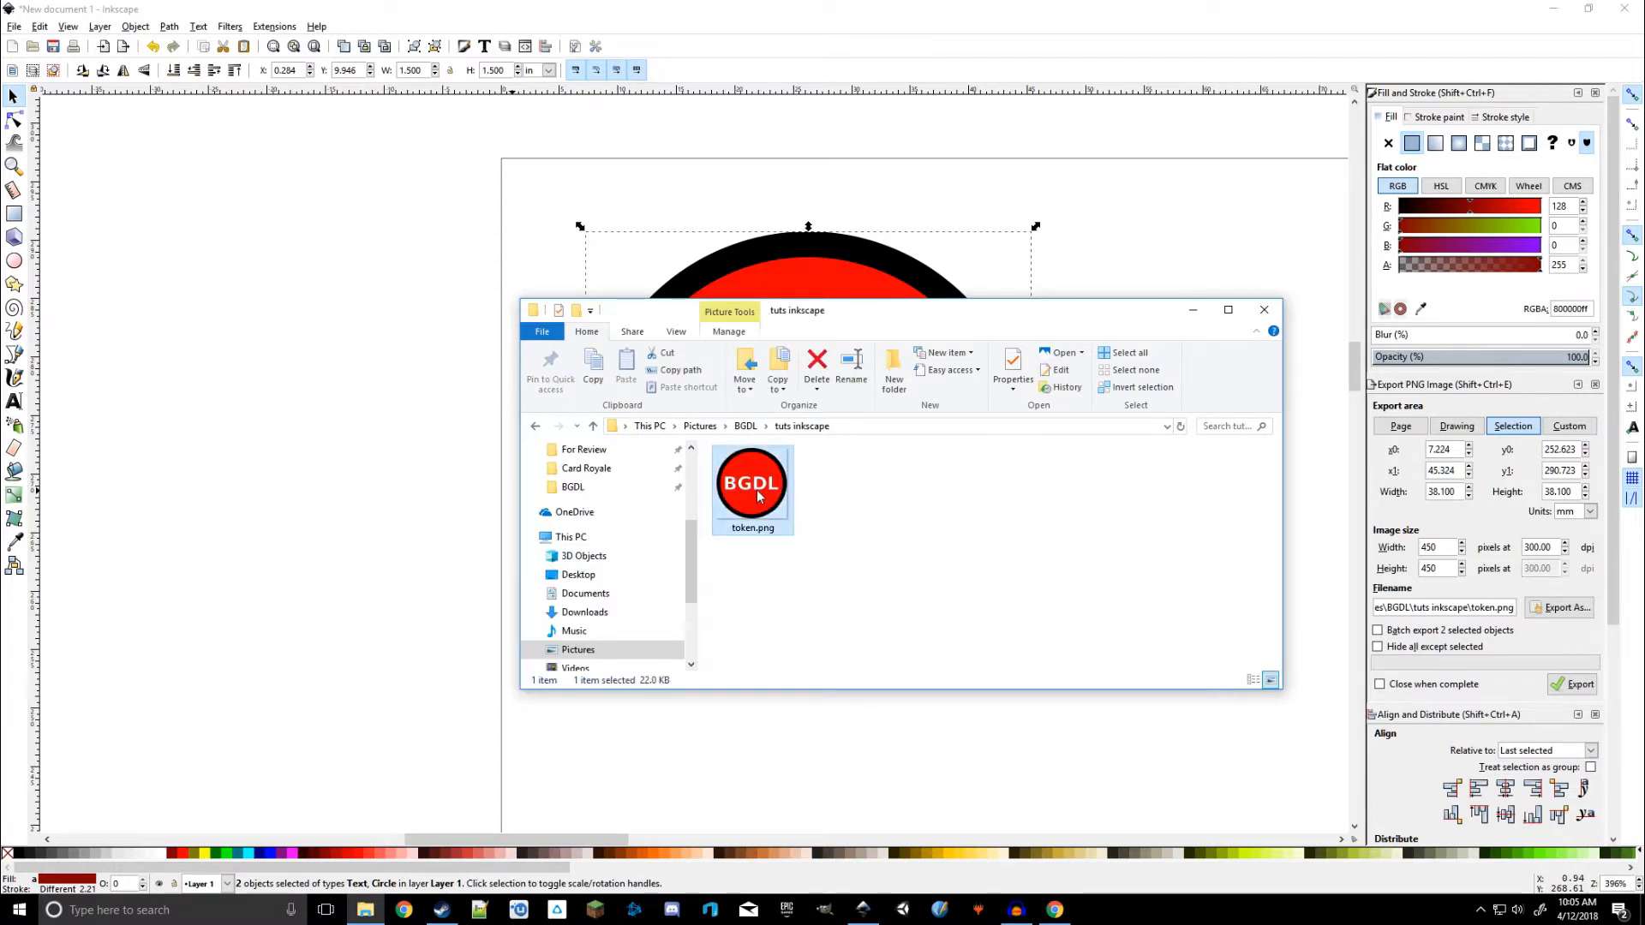
{"action": "double_click", "coordinate": [759, 493]}
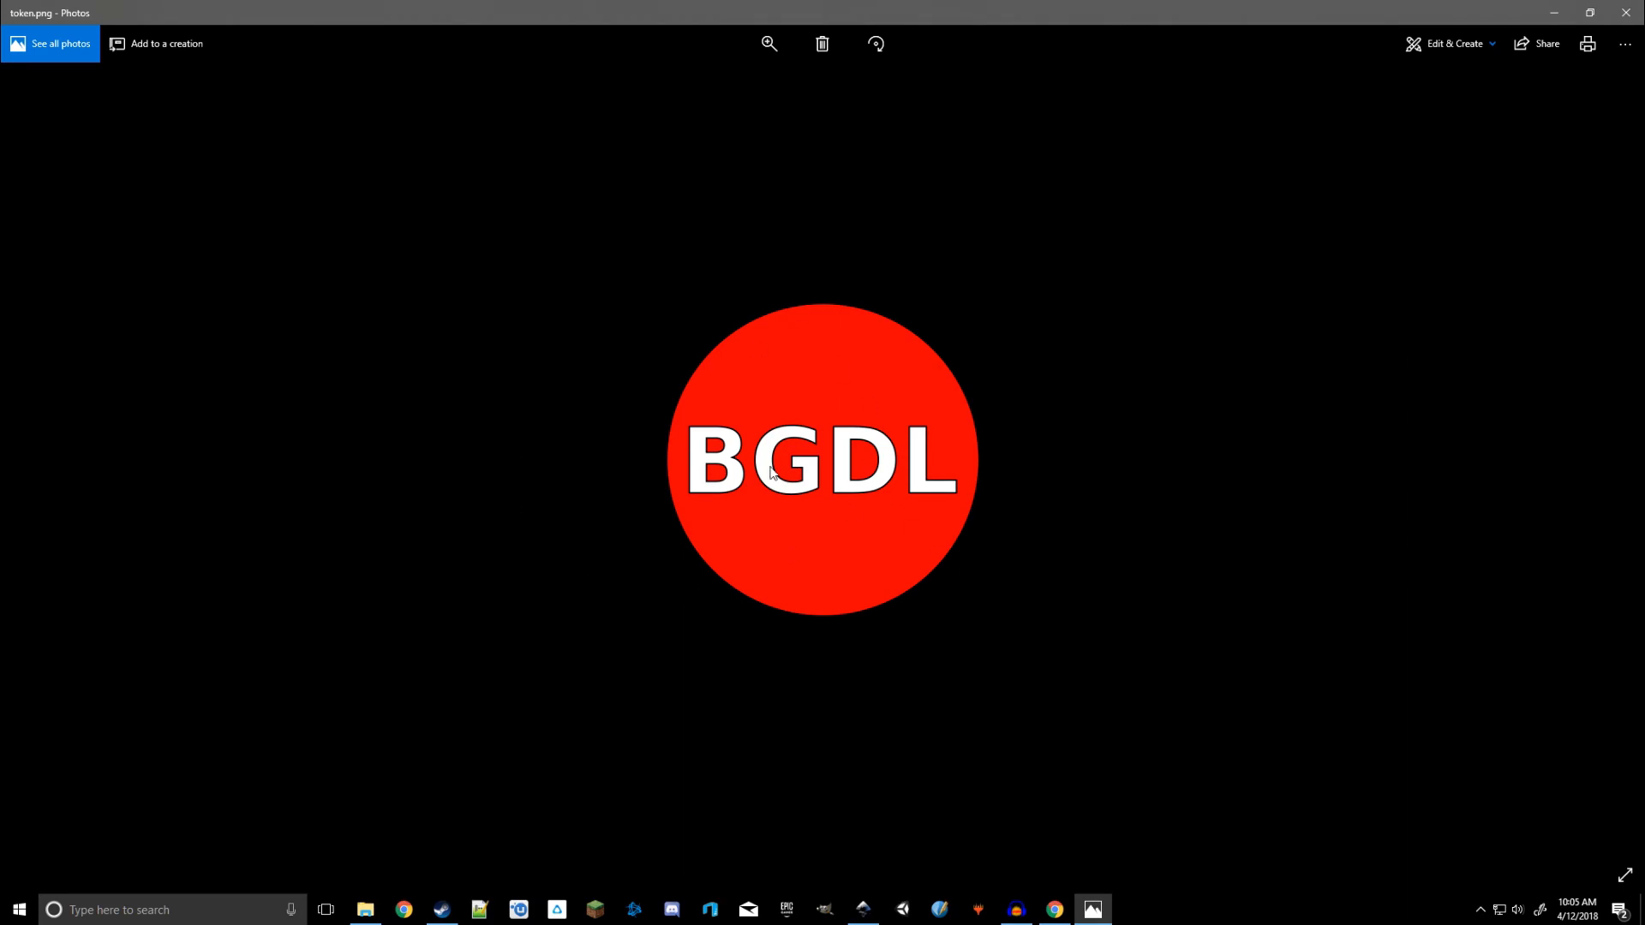
{"action": "left_click", "coordinate": [1627, 20]}
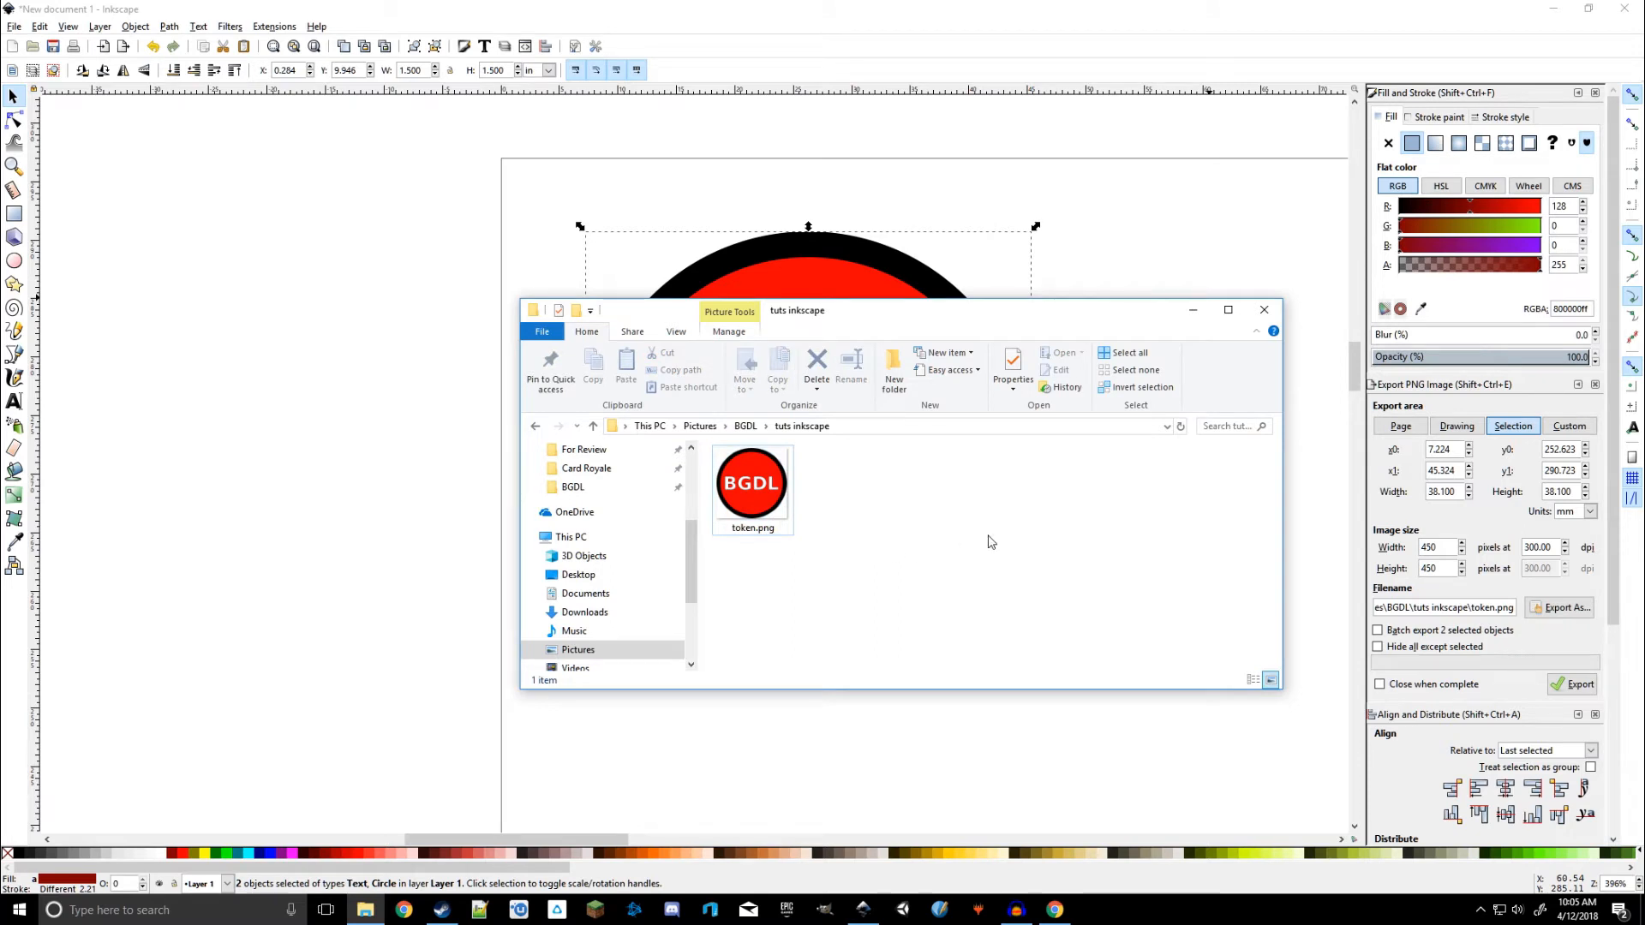
Minimize the open windows and launch Tabletop Simulator from the Steam games library
{"action": "left_click", "coordinate": [1193, 310]}
{"action": "left_click", "coordinate": [1552, 8]}
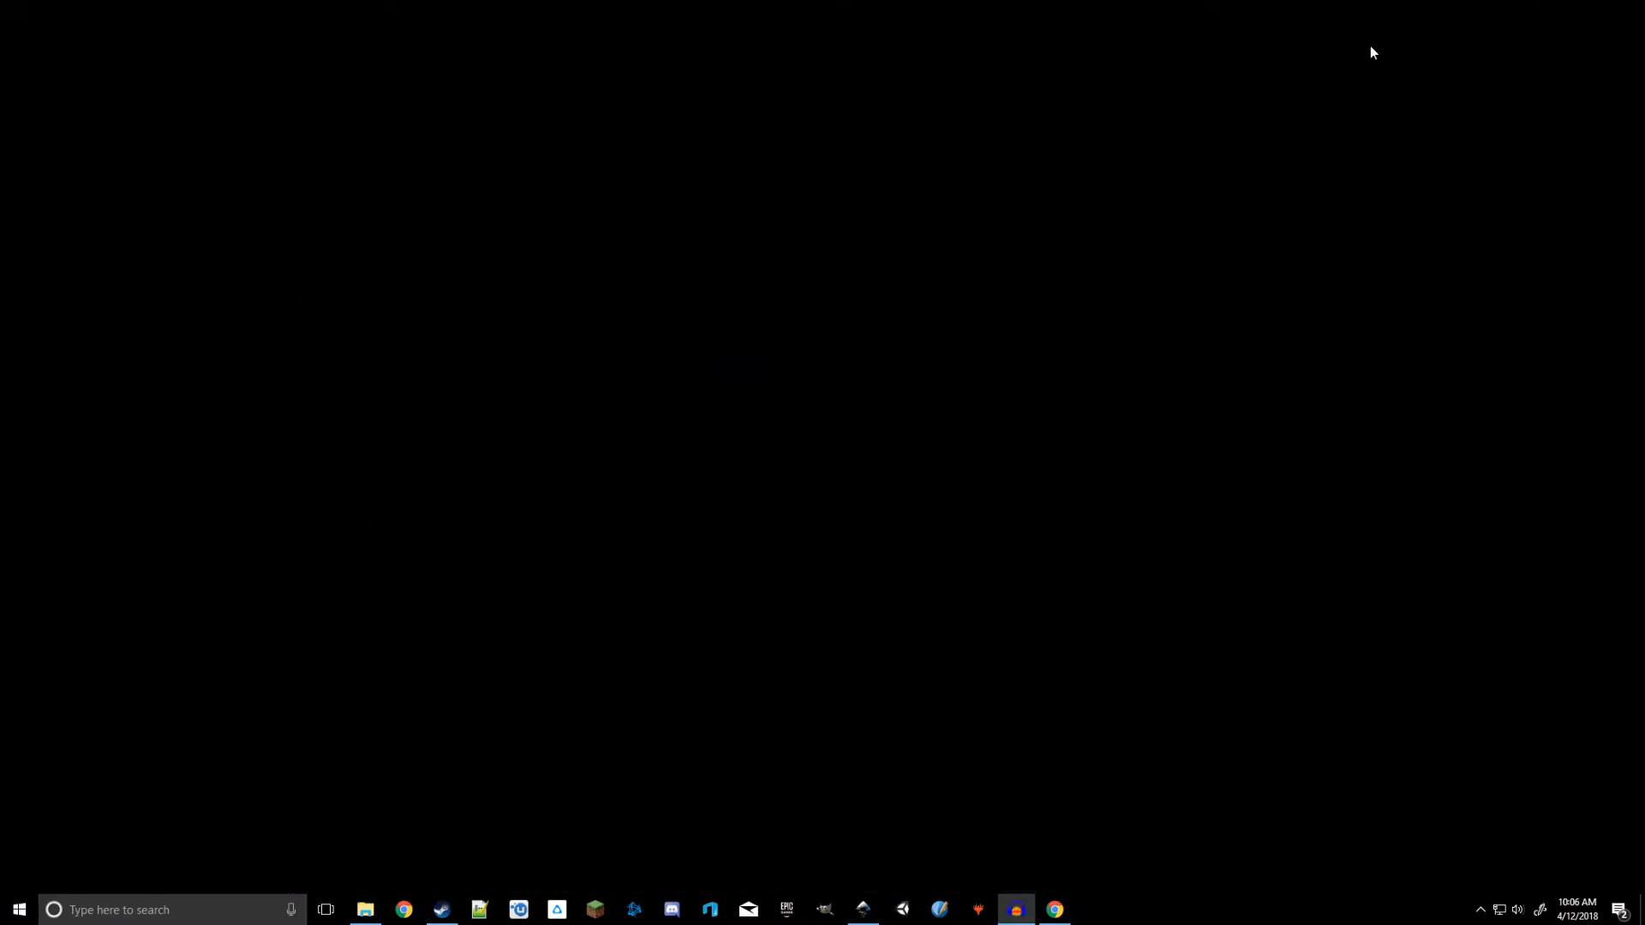
{"action": "left_click", "coordinate": [441, 909]}
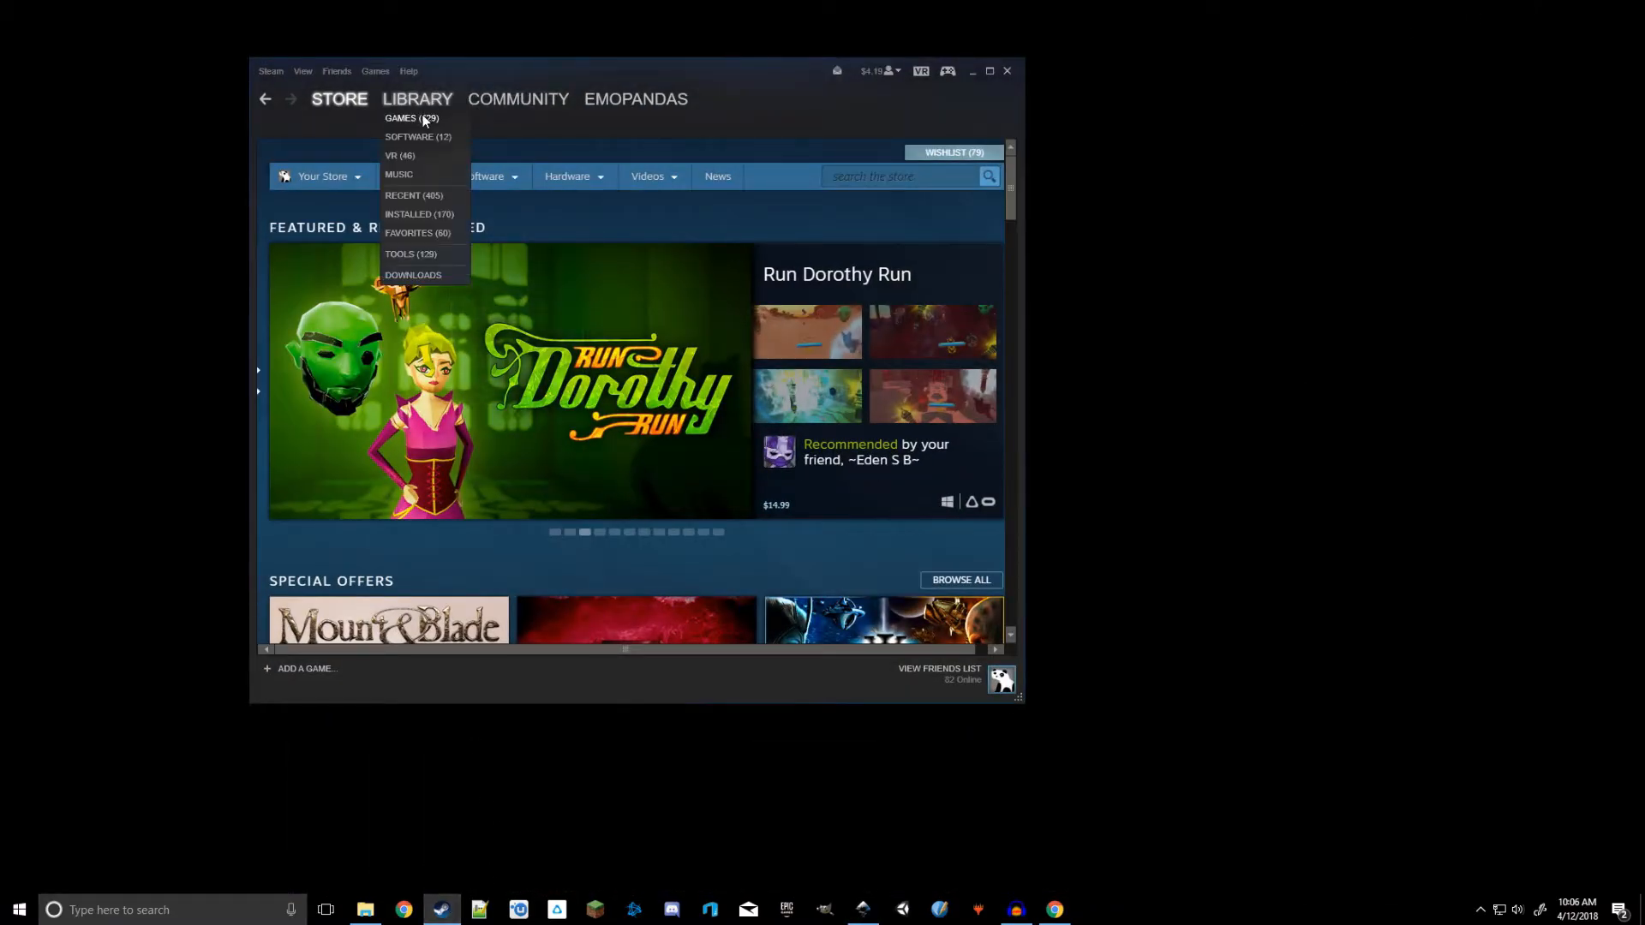
{"action": "left_click", "coordinate": [423, 120]}
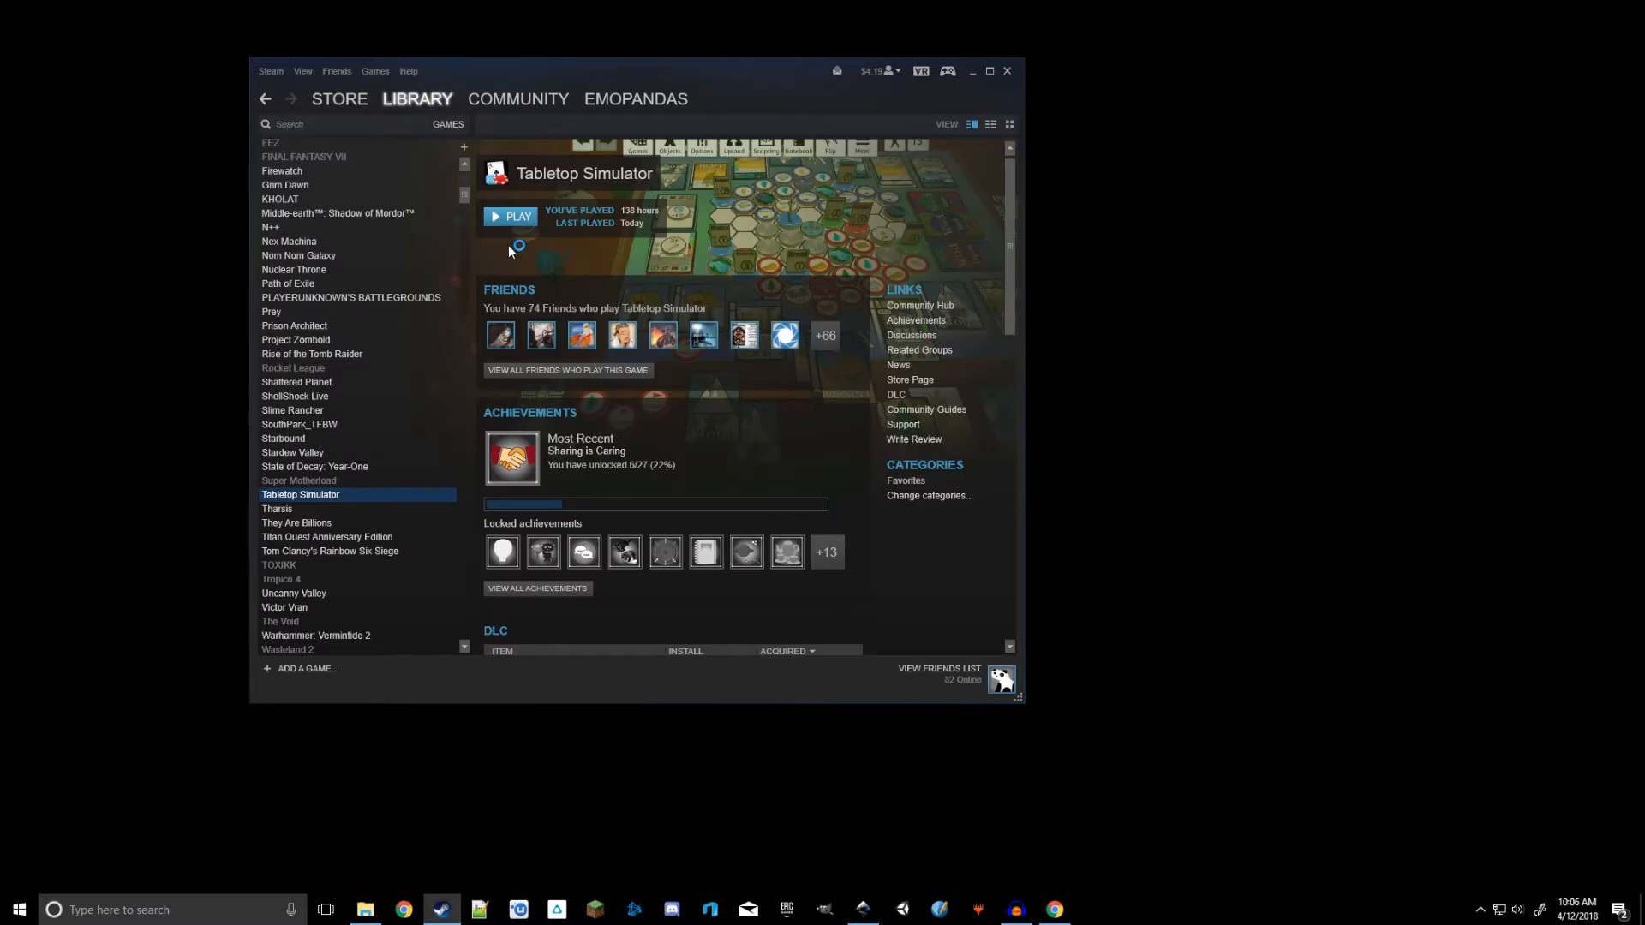
{"action": "left_click", "coordinate": [519, 218]}
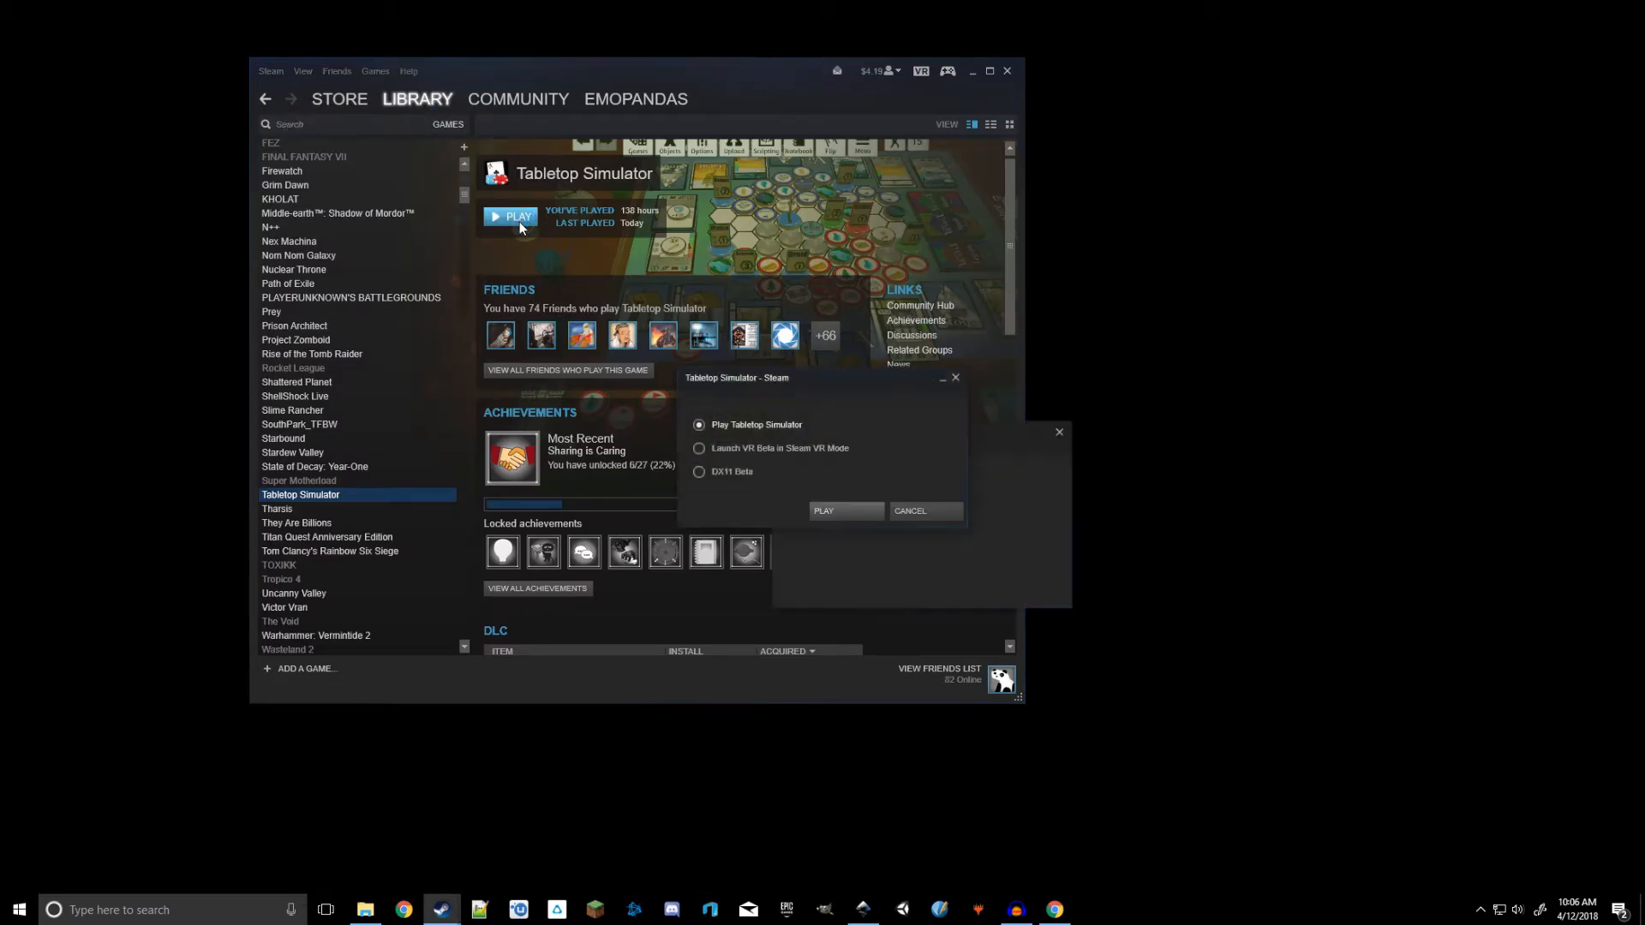
{"action": "left_click", "coordinate": [845, 510]}
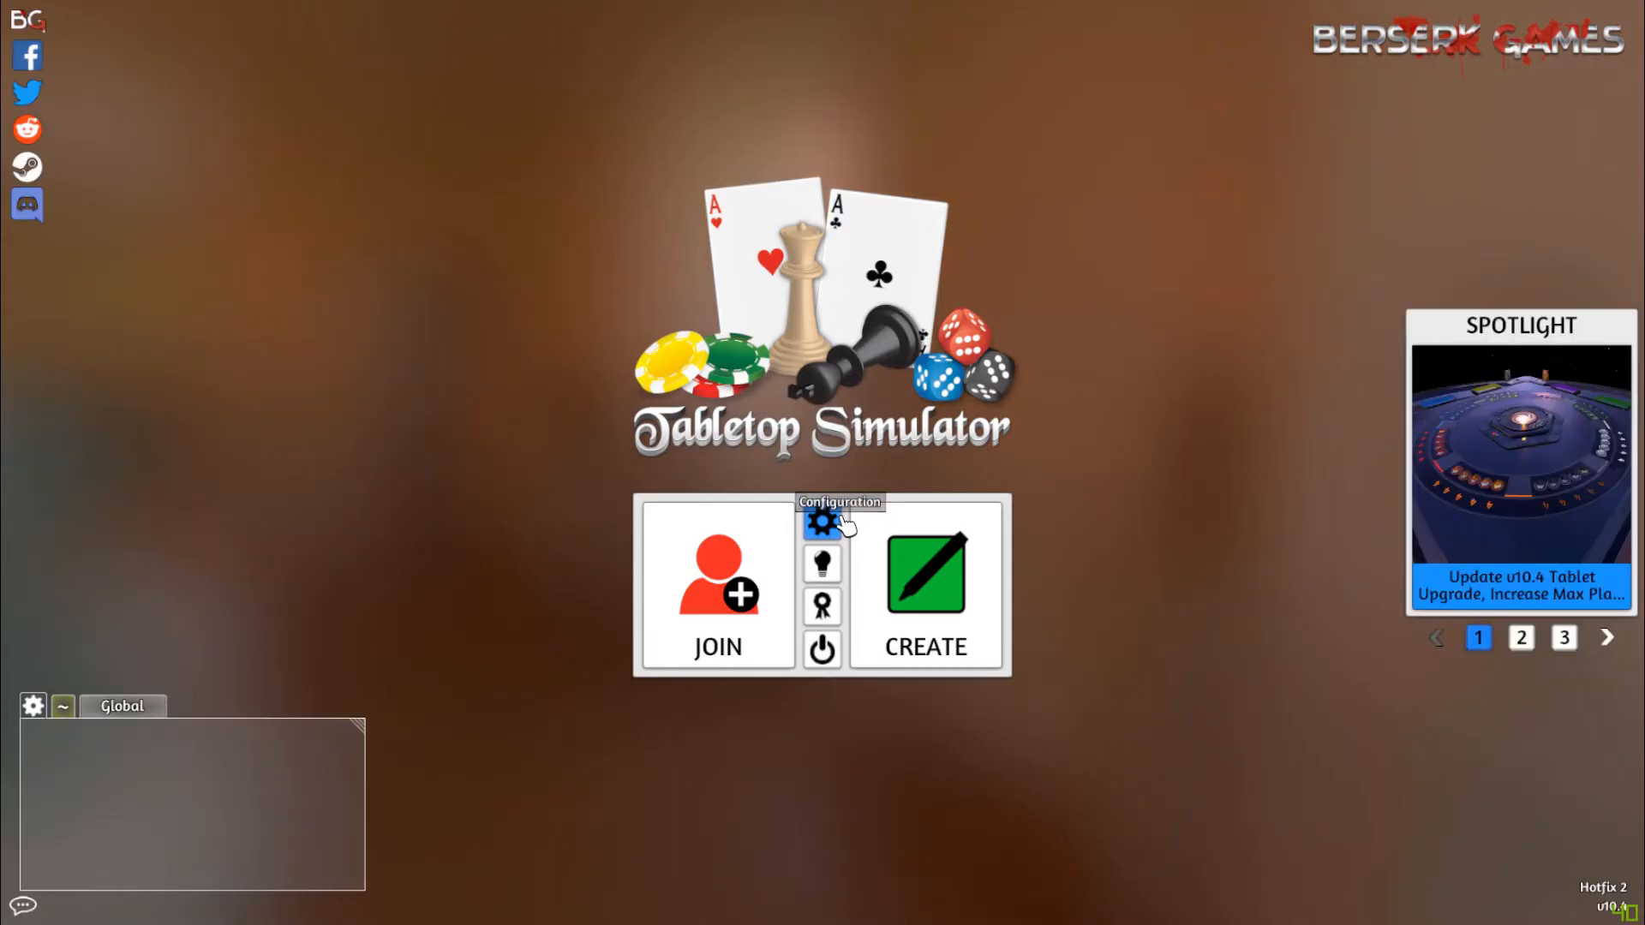
Create a new game and load the Custom table from the Classic games
{"action": "left_click", "coordinate": [925, 591]}
{"action": "left_click", "coordinate": [694, 454]}
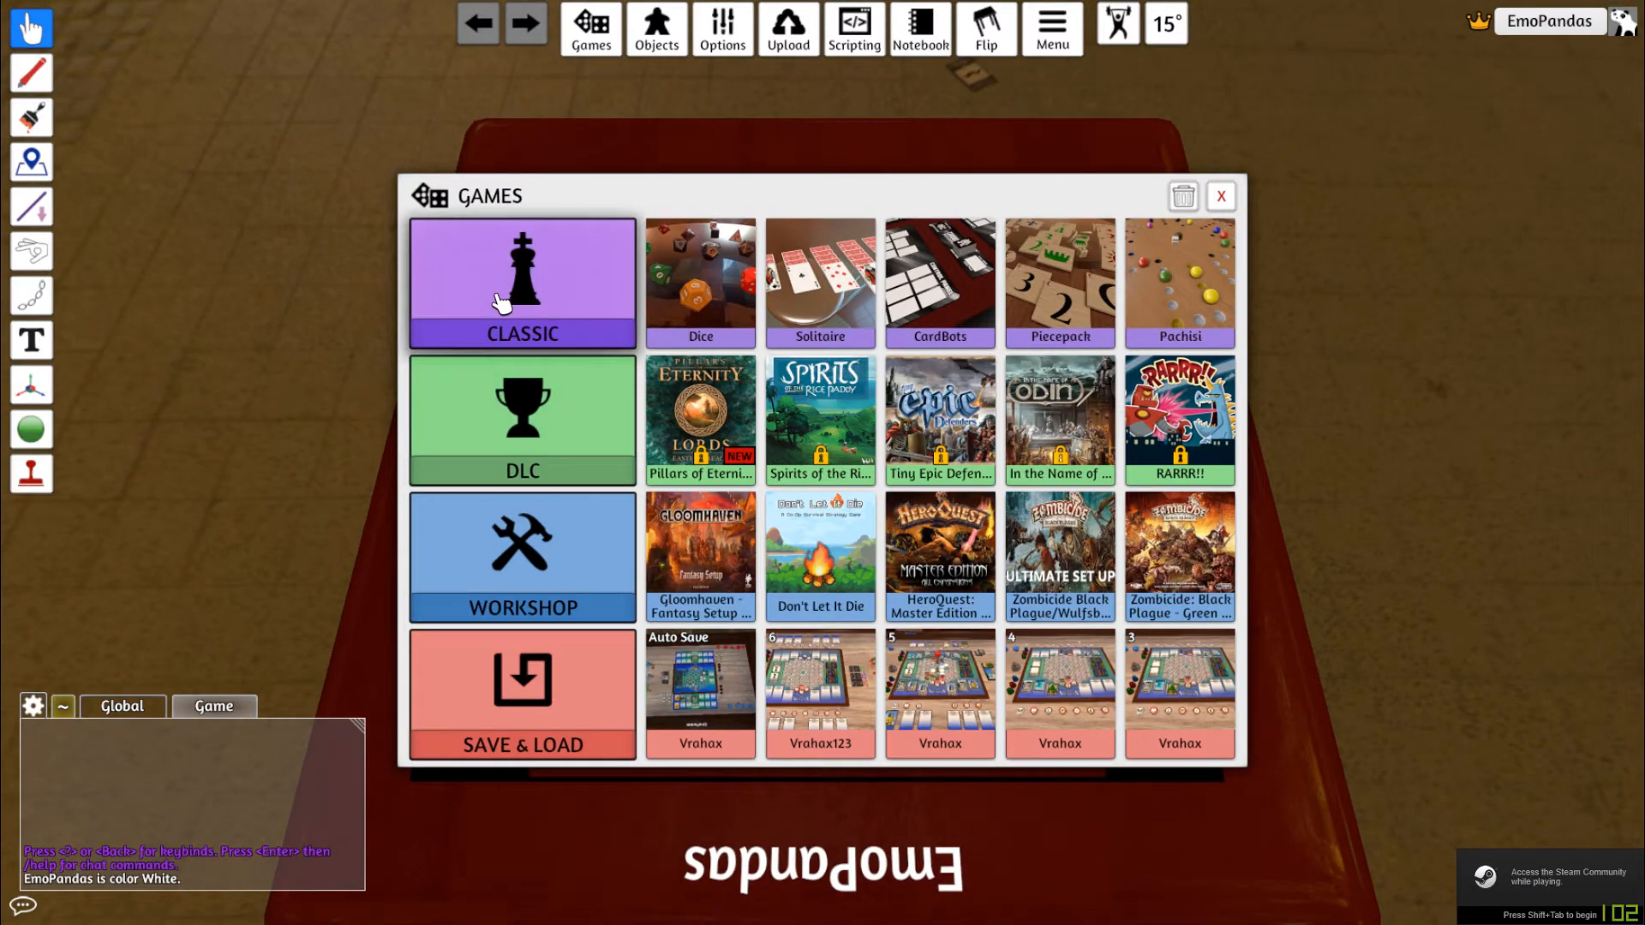
{"action": "left_click", "coordinate": [549, 310]}
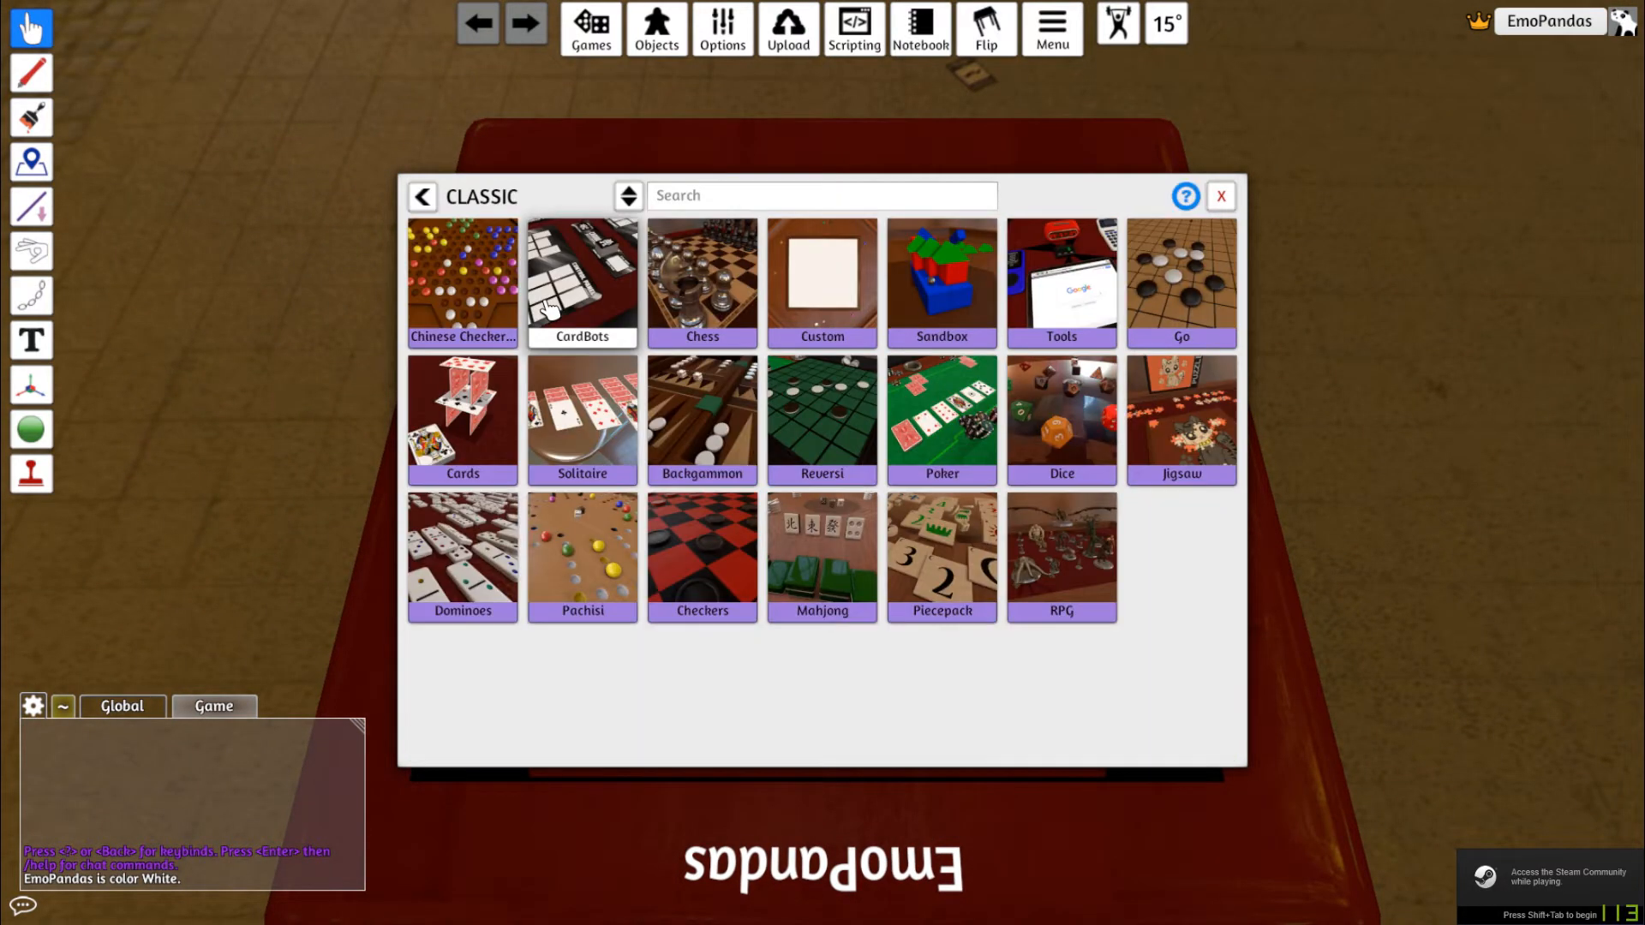
{"action": "left_click", "coordinate": [837, 310]}
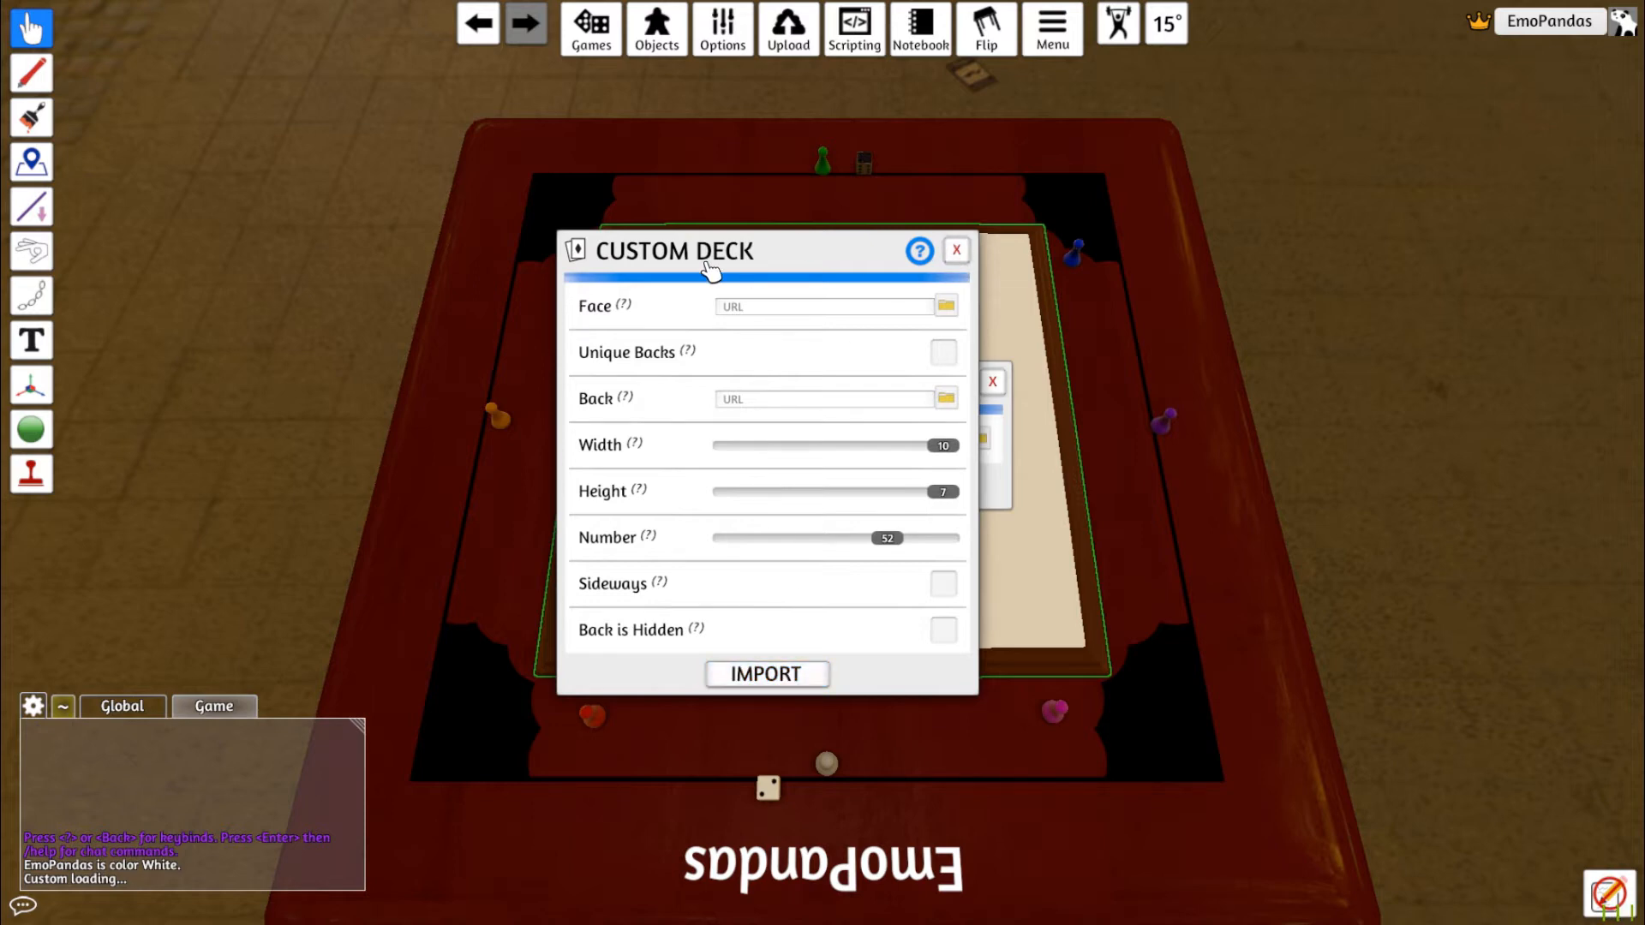
Close the Custom Deck and Custom Board import dialogs that come with the table
{"action": "left_click_drag", "start_coordinate": [774, 252], "coordinate": [525, 214]}
{"action": "left_click_drag", "start_coordinate": [848, 385], "coordinate": [1110, 287]}
{"action": "left_click", "coordinate": [704, 213]}
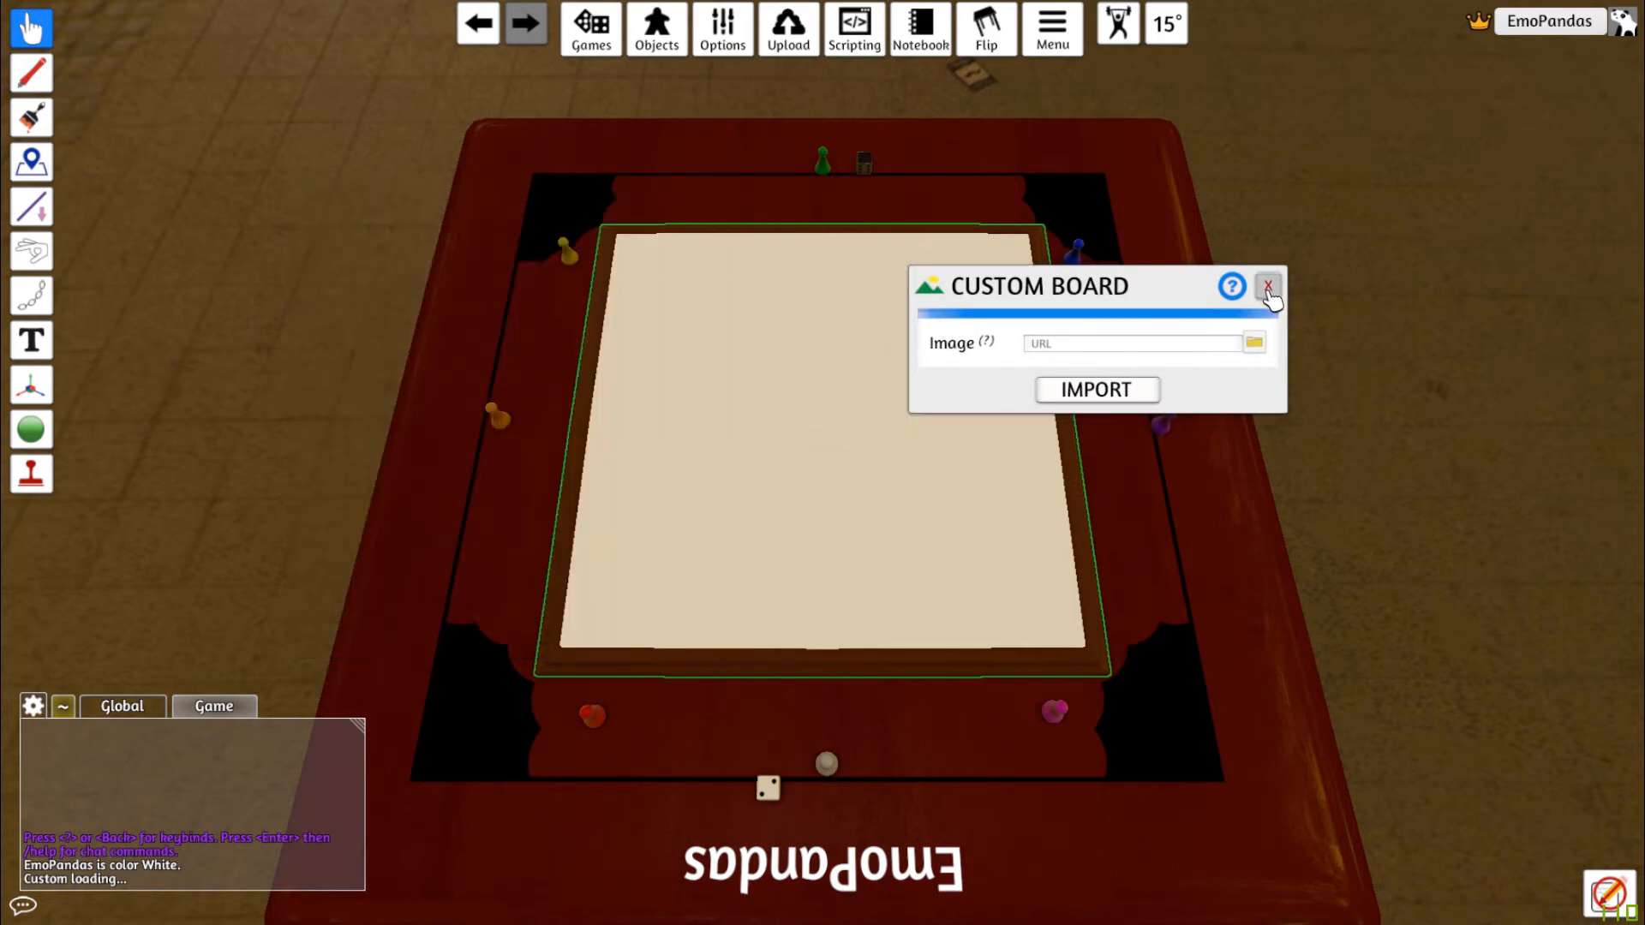
{"action": "left_click", "coordinate": [1267, 286]}
Spawn a custom Token from the Custom category of the Components objects
{"action": "scroll", "coordinate": [973, 455], "scroll_direction": "up", "scroll_amount": 5}
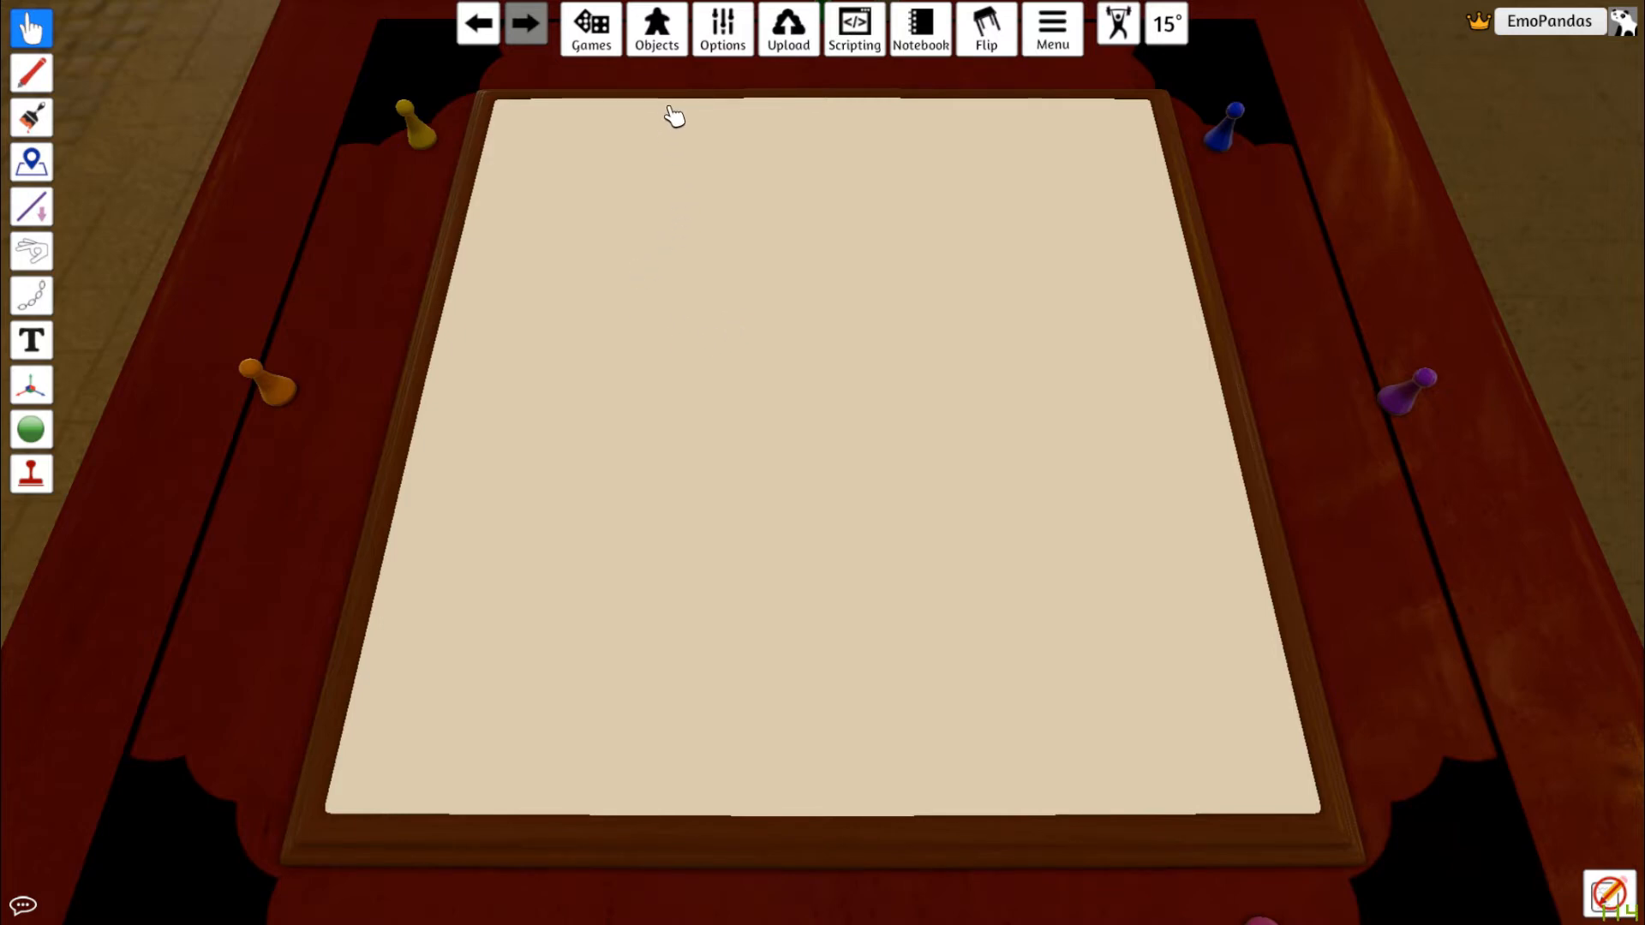
{"action": "left_click", "coordinate": [666, 36]}
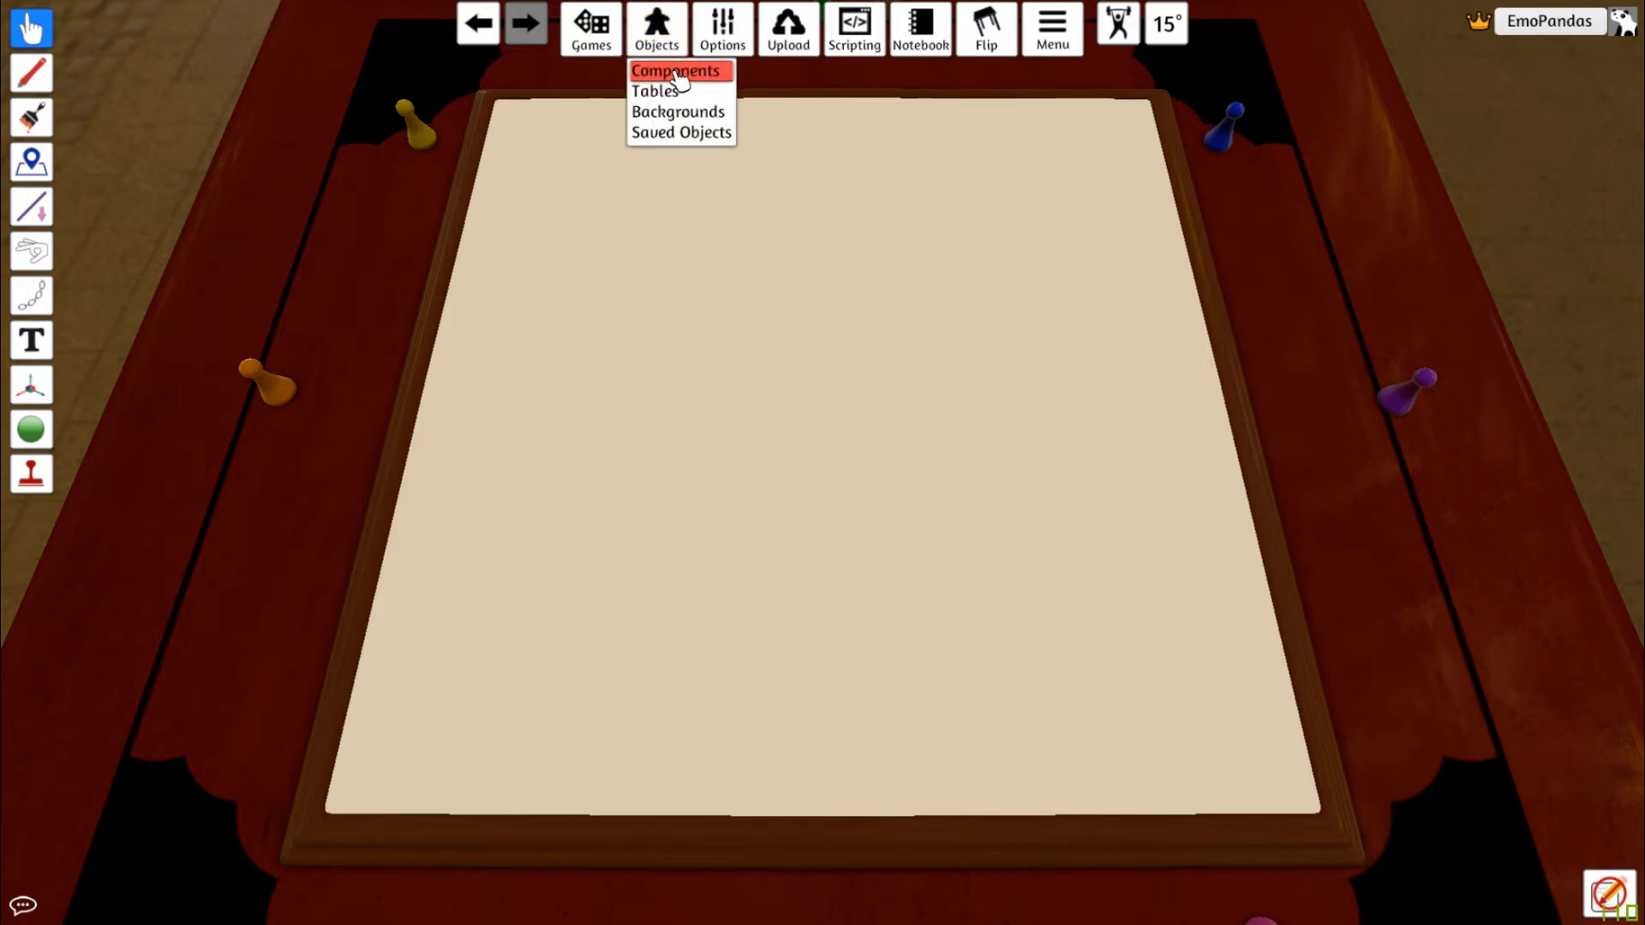
{"action": "left_click", "coordinate": [677, 74]}
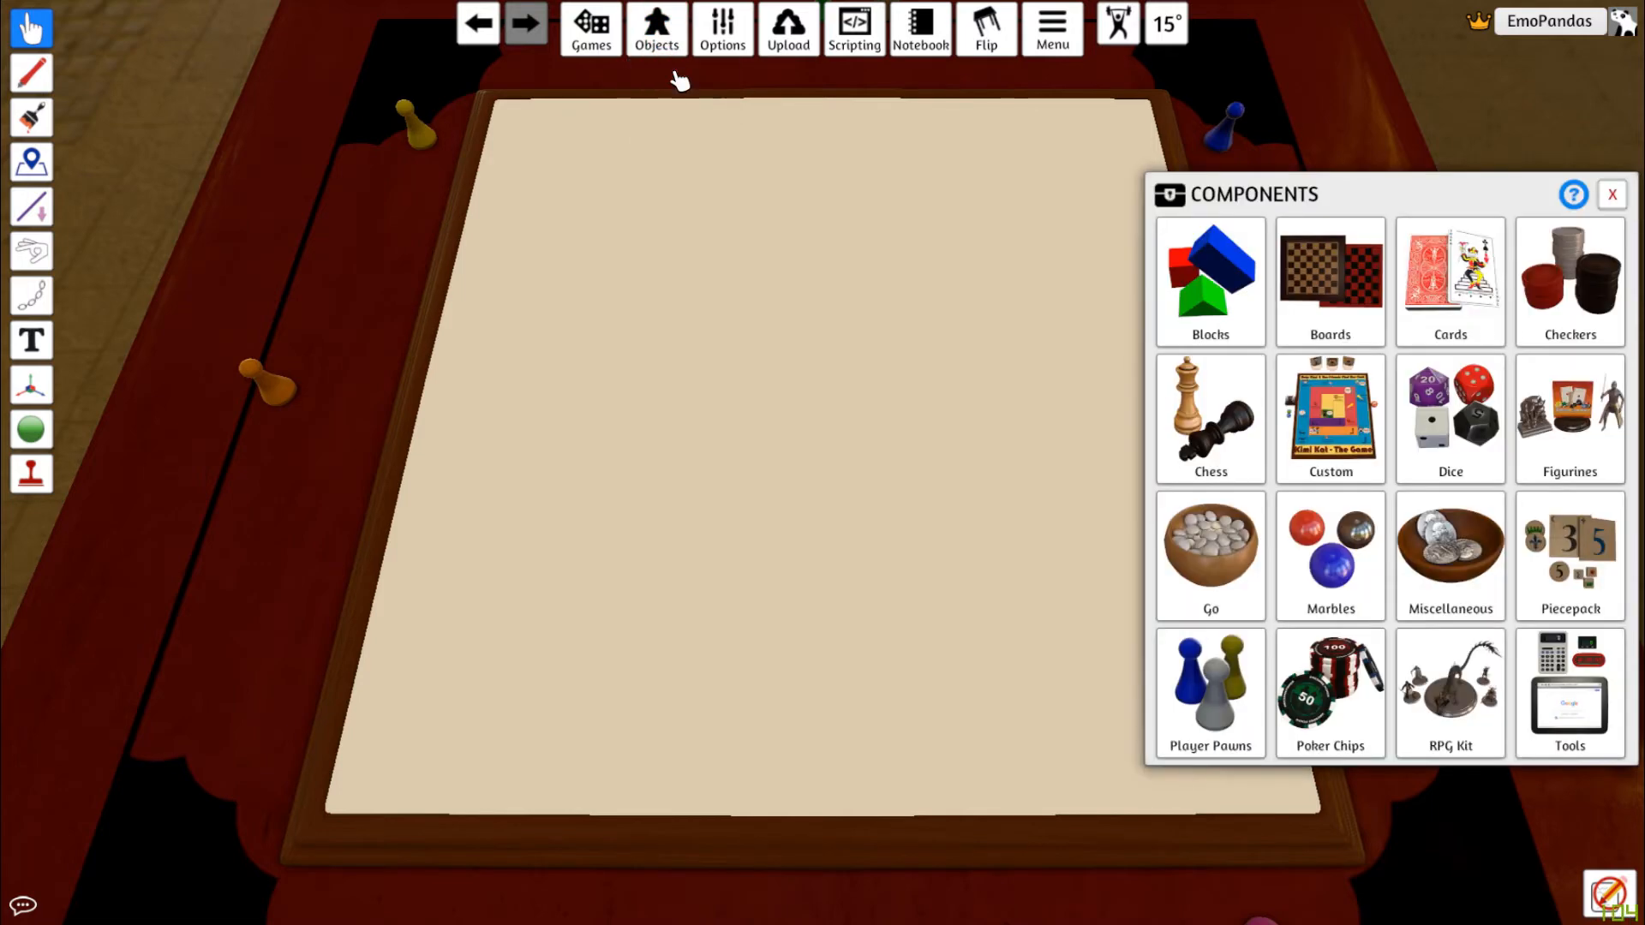
{"action": "left_click", "coordinate": [1342, 413]}
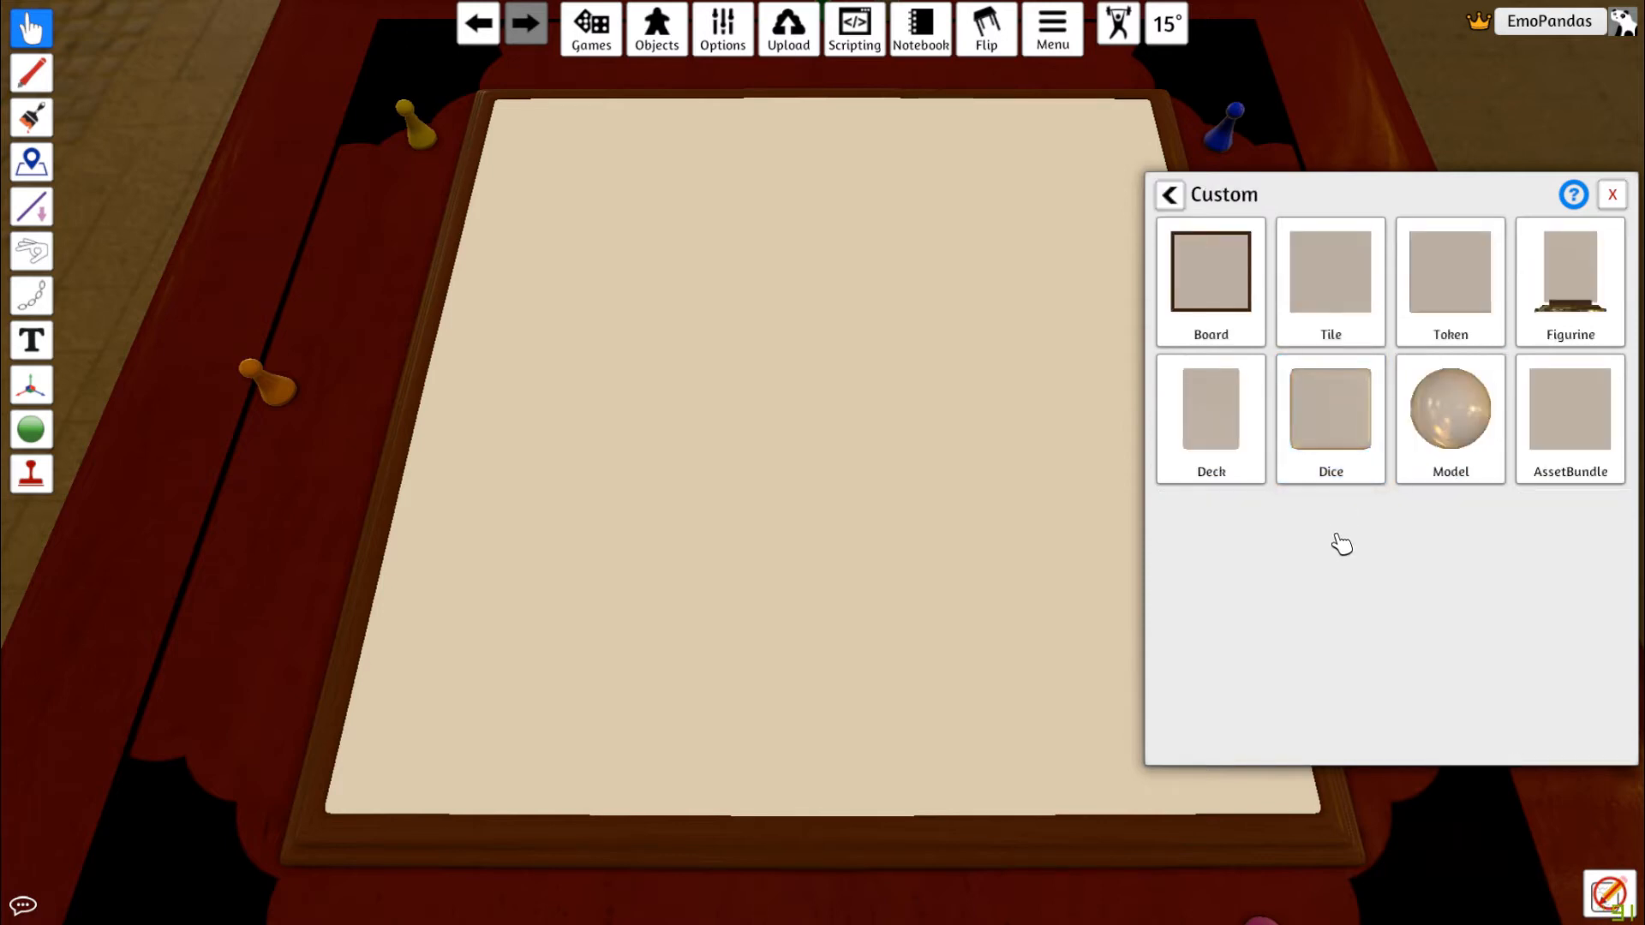
{"action": "left_click", "coordinate": [1465, 274]}
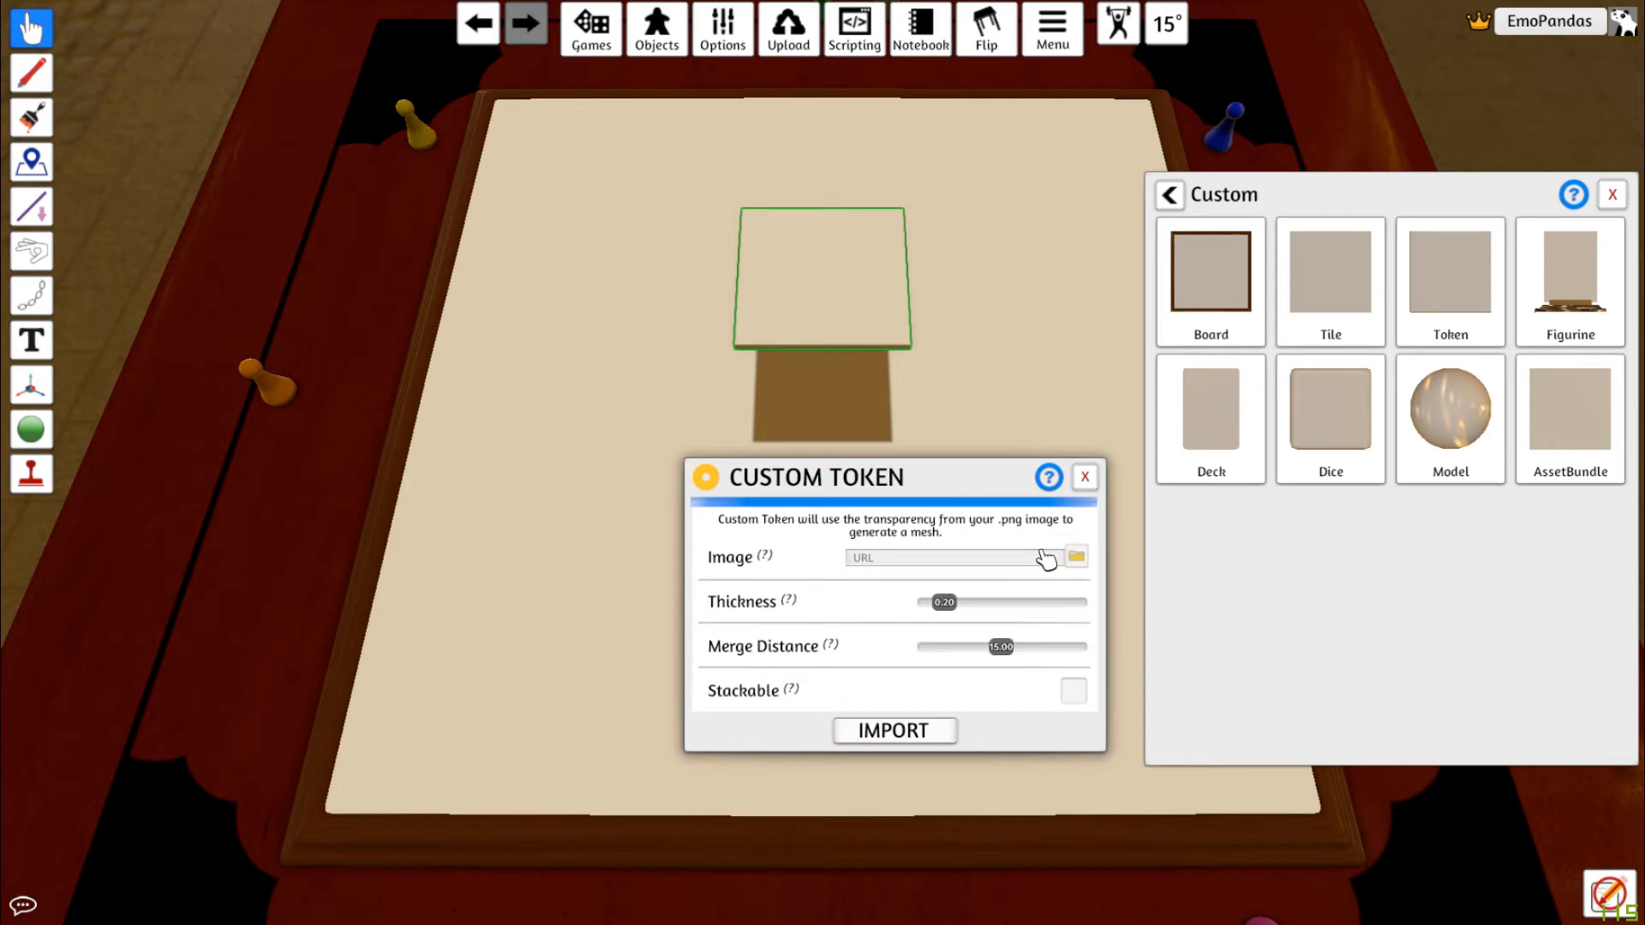
Set the token image to the local token.png in the tuts inkscape folder, enable Stackable, and import it
{"action": "left_click", "coordinate": [1081, 561]}
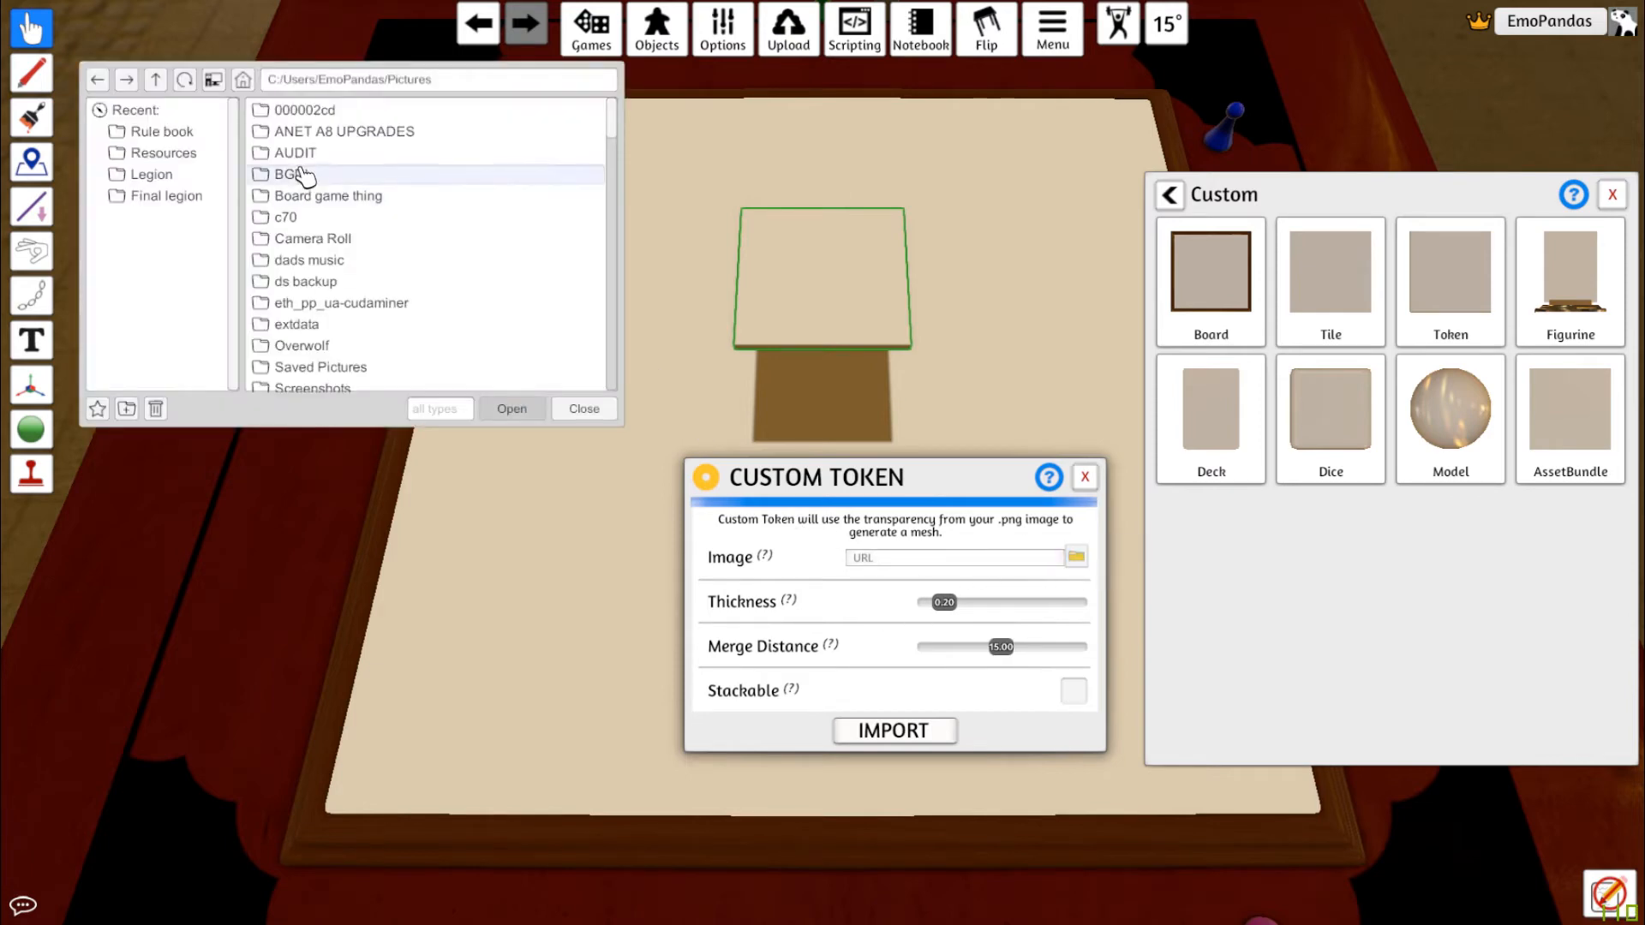
{"action": "left_click", "coordinate": [319, 182]}
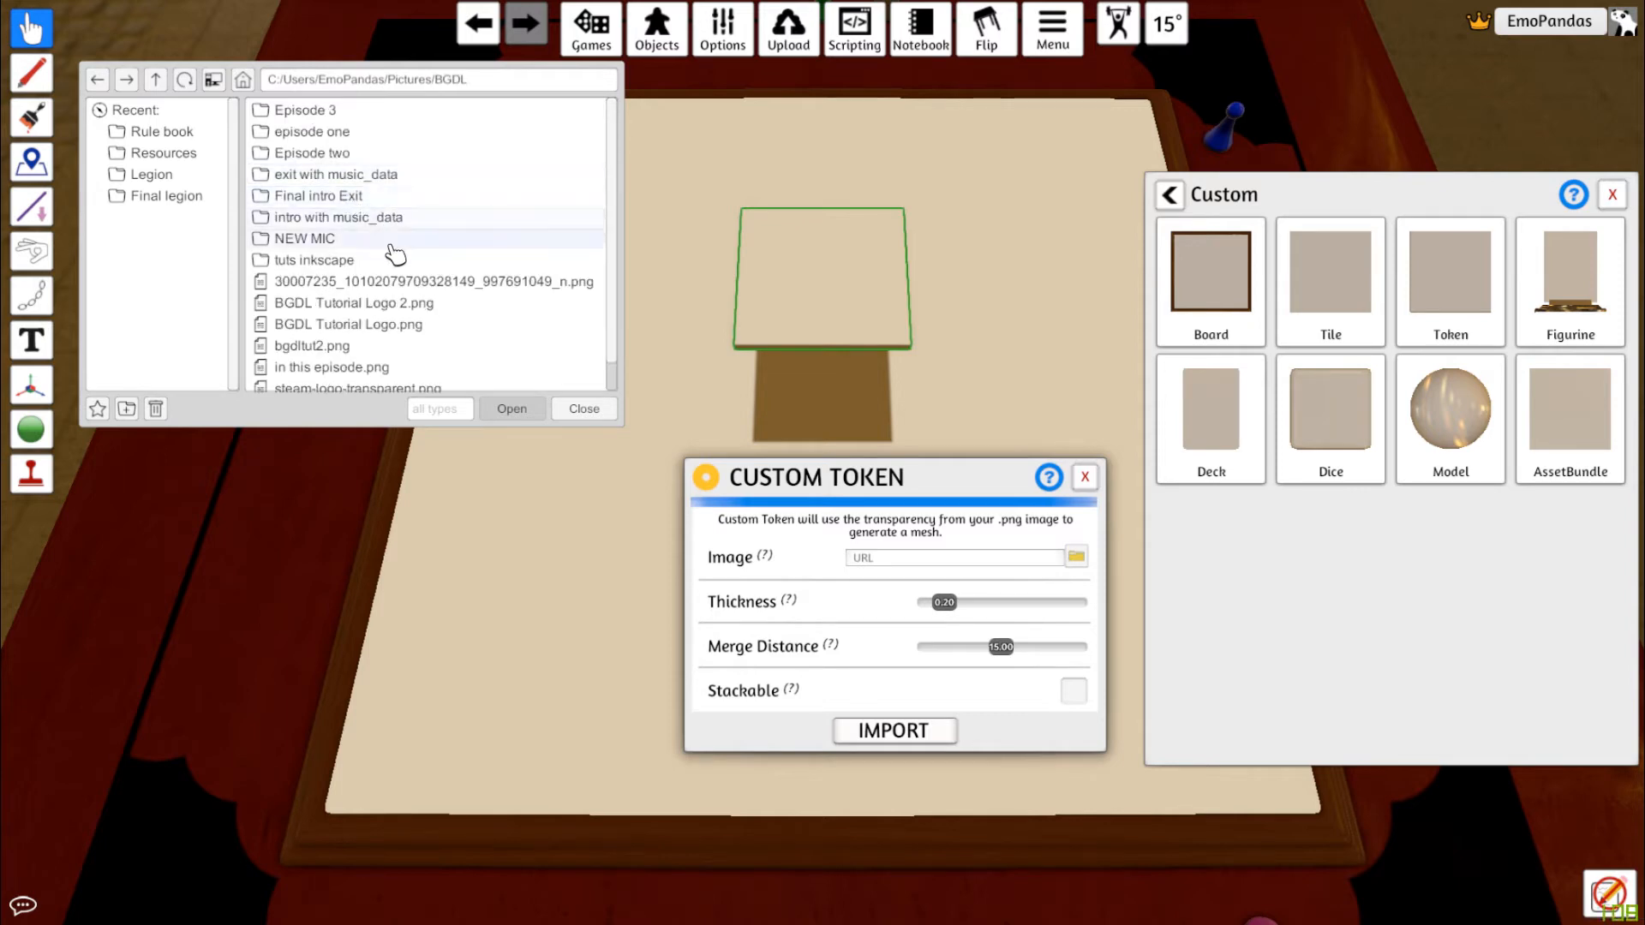
{"action": "double_click", "coordinate": [339, 262]}
{"action": "double_click", "coordinate": [312, 117]}
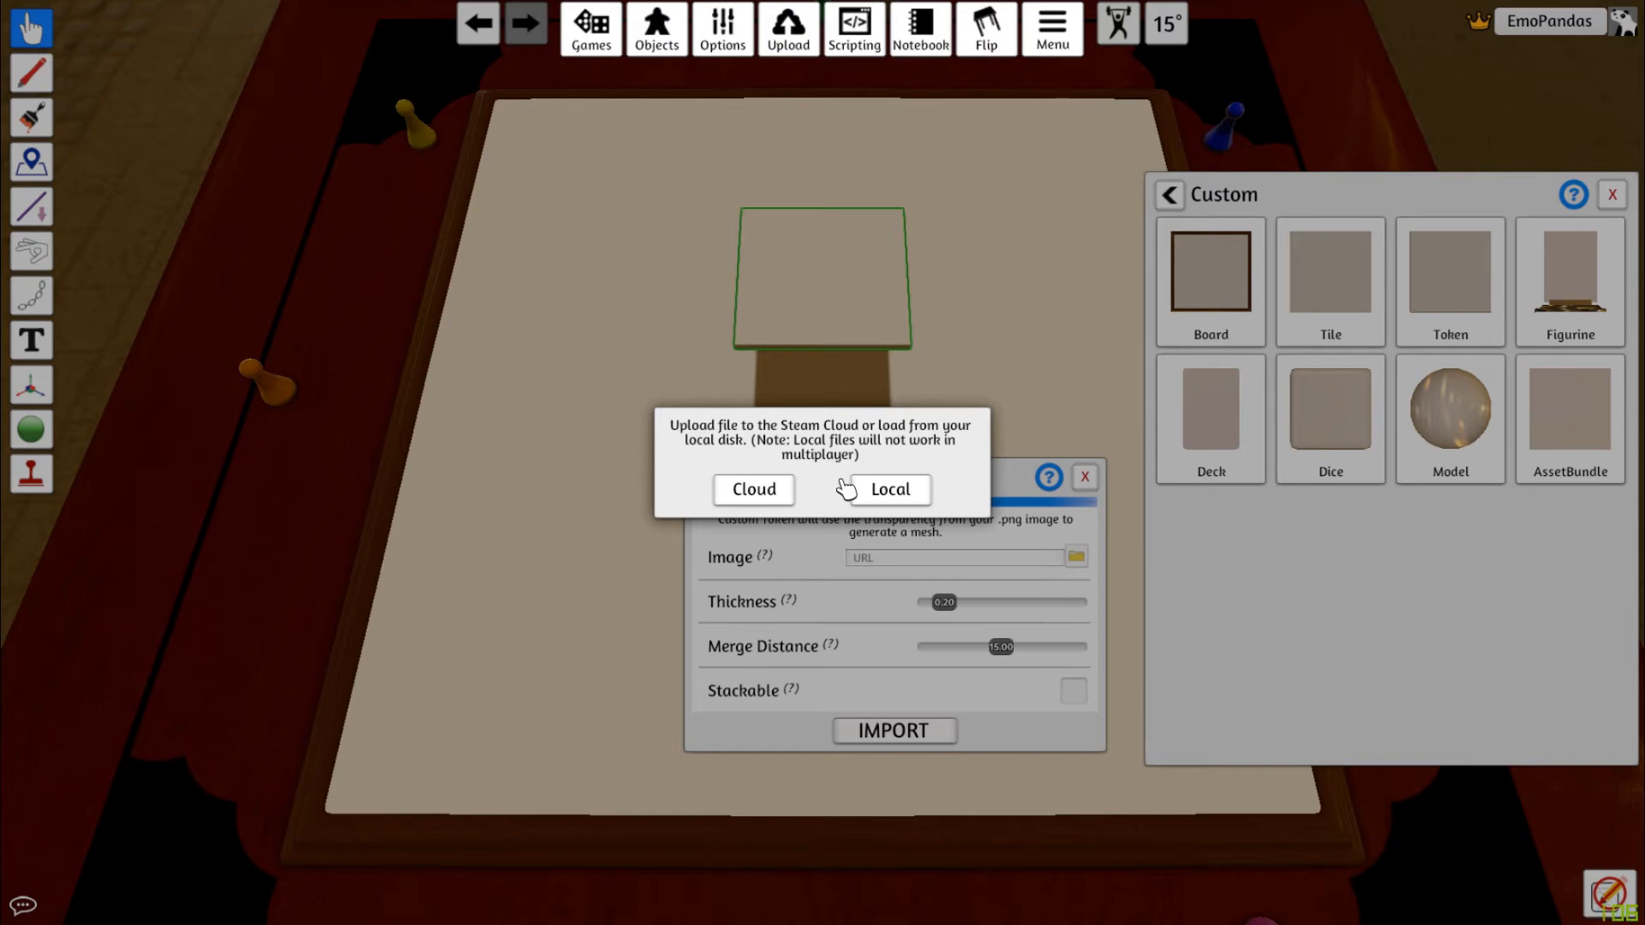
{"action": "left_click", "coordinate": [890, 488]}
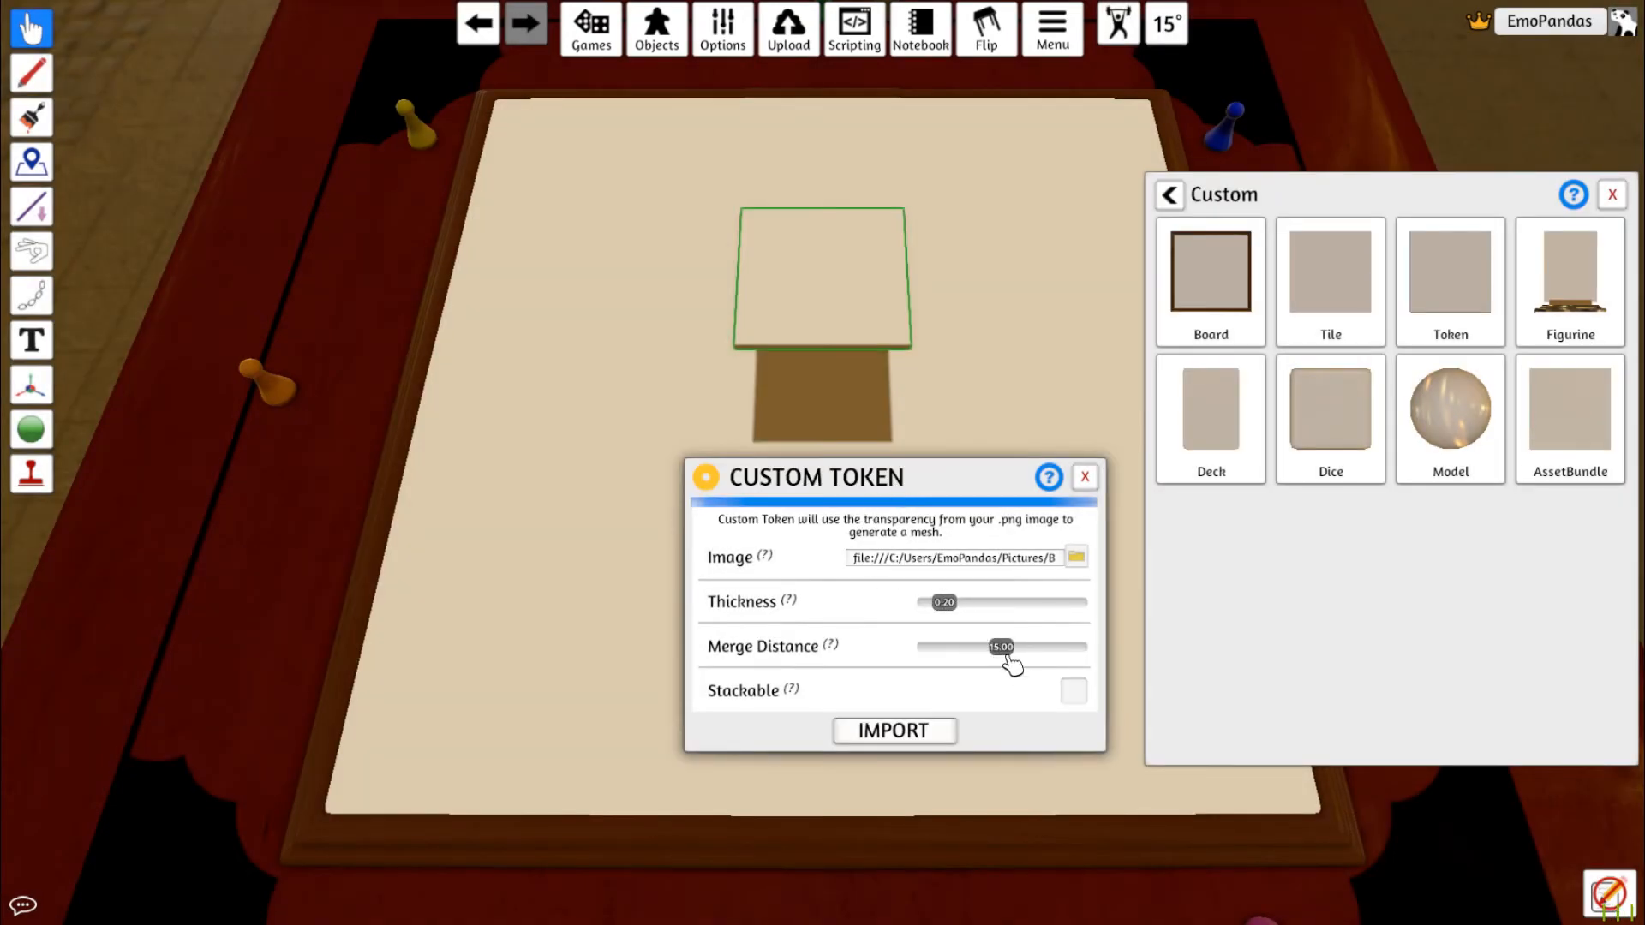
{"action": "left_click", "coordinate": [1075, 692]}
{"action": "left_click", "coordinate": [898, 733]}
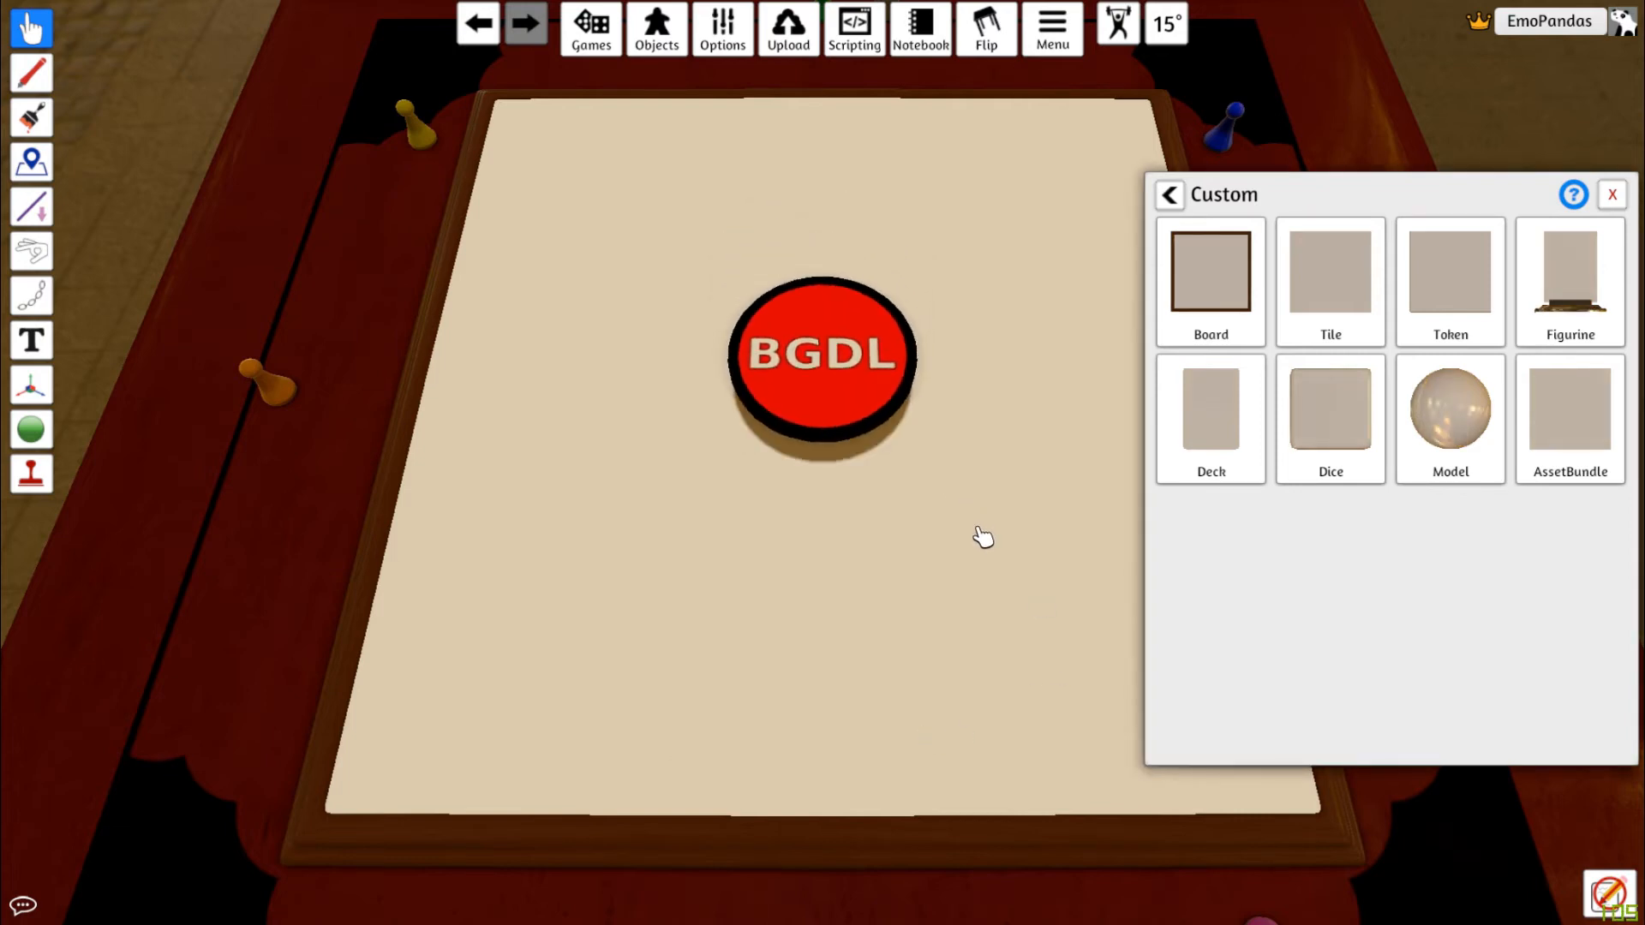
Move the token and flip it over several times, zooming in to inspect both of its faces
{"action": "left_click_drag", "start_coordinate": [830, 411], "coordinate": [754, 470]}
{"action": "scroll", "coordinate": [630, 456], "scroll_direction": "up", "scroll_amount": 5}
{"action": "scroll", "coordinate": [631, 456], "scroll_direction": "down", "scroll_amount": 4}
{"action": "key", "text": "f"}
{"action": "key", "text": "f"}
{"action": "key", "text": "f"}
{"action": "key", "text": "f"}
{"action": "scroll", "coordinate": [754, 470], "scroll_direction": "down", "scroll_amount": 1}
{"action": "scroll", "coordinate": [754, 469], "scroll_direction": "up", "scroll_amount": 1}
{"action": "scroll", "coordinate": [779, 496], "scroll_direction": "up", "scroll_amount": 4}
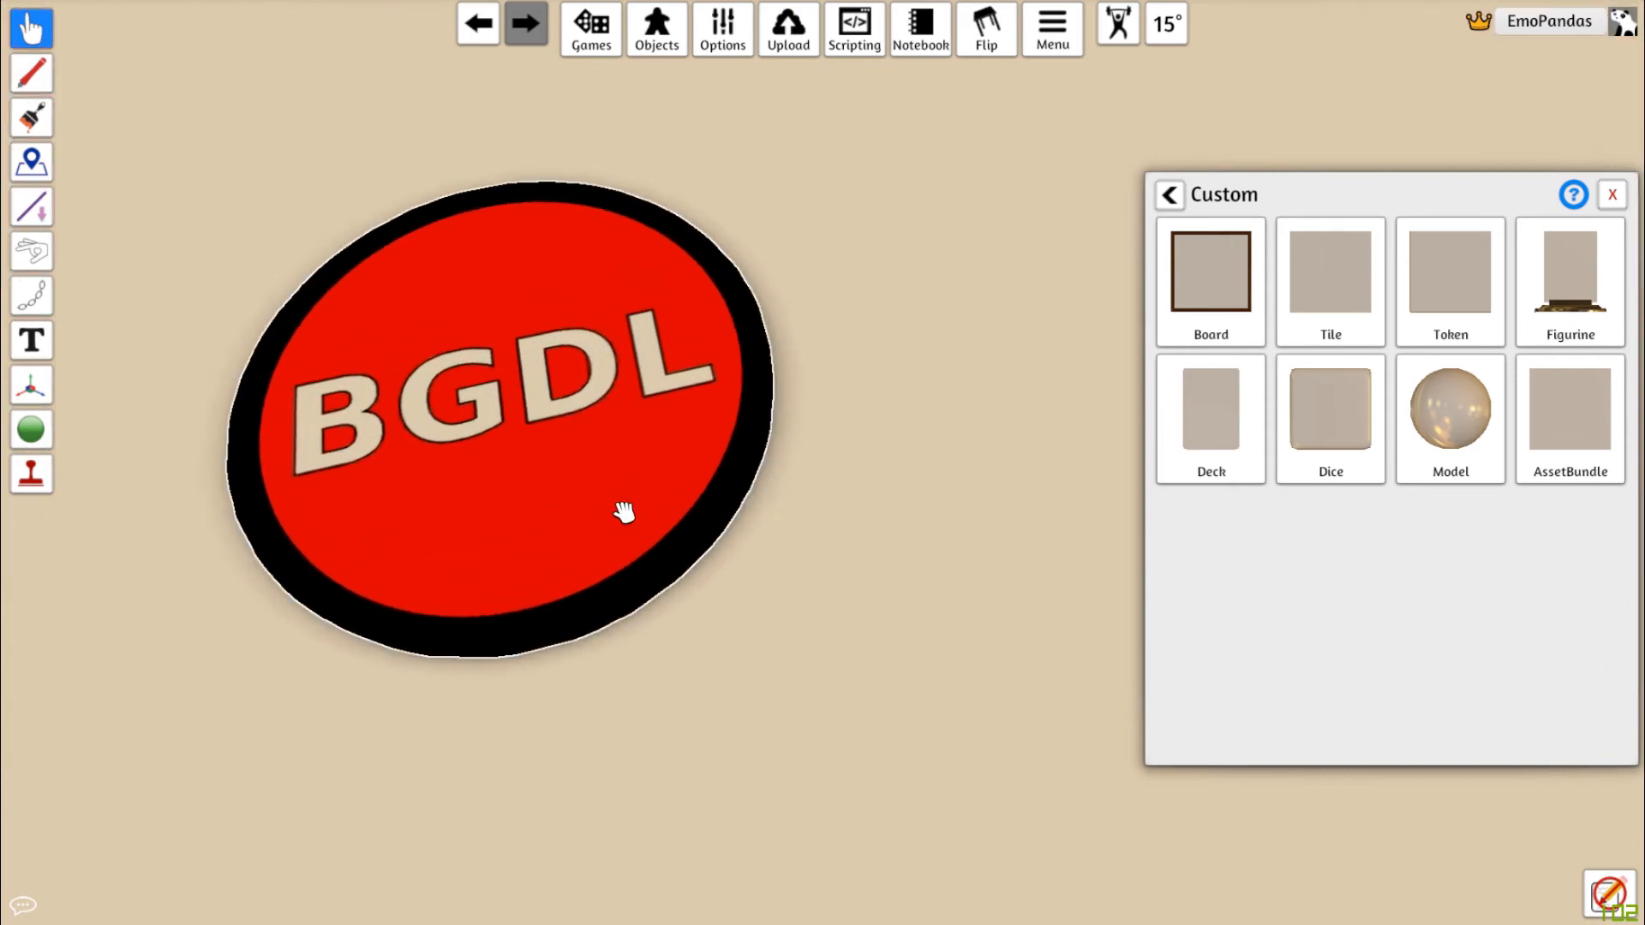
{"action": "left_click_drag", "start_coordinate": [624, 514], "coordinate": [649, 643]}
{"action": "scroll", "coordinate": [867, 549], "scroll_direction": "down", "scroll_amount": 2}
{"action": "scroll", "coordinate": [868, 549], "scroll_direction": "down", "scroll_amount": 5}
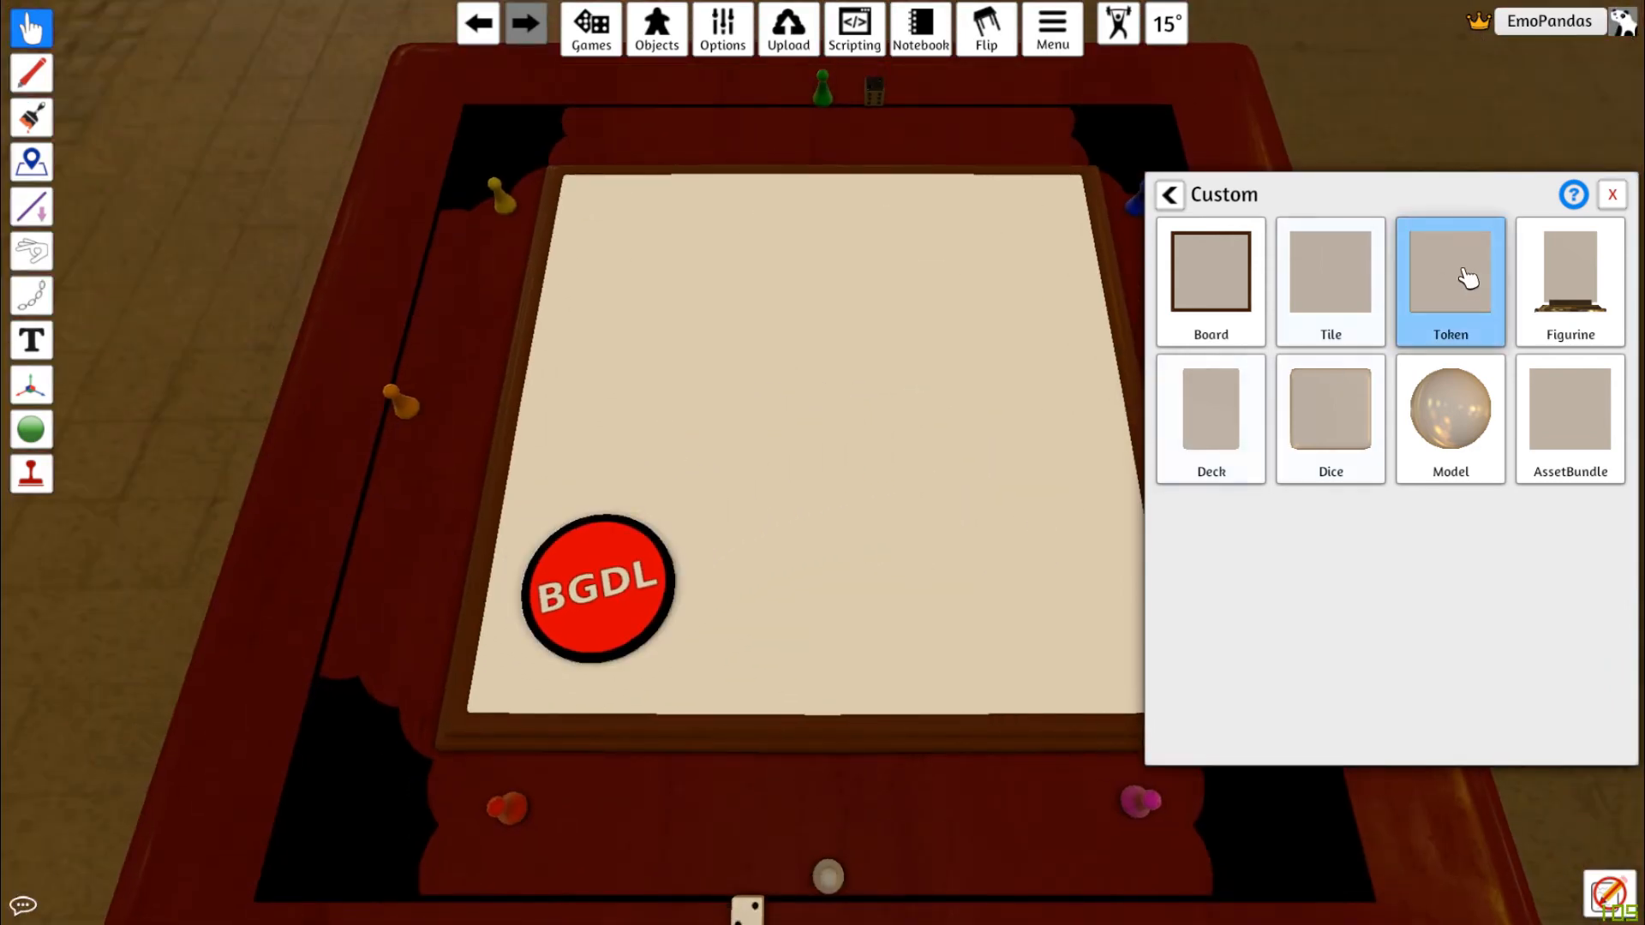
{"action": "key", "text": "f"}
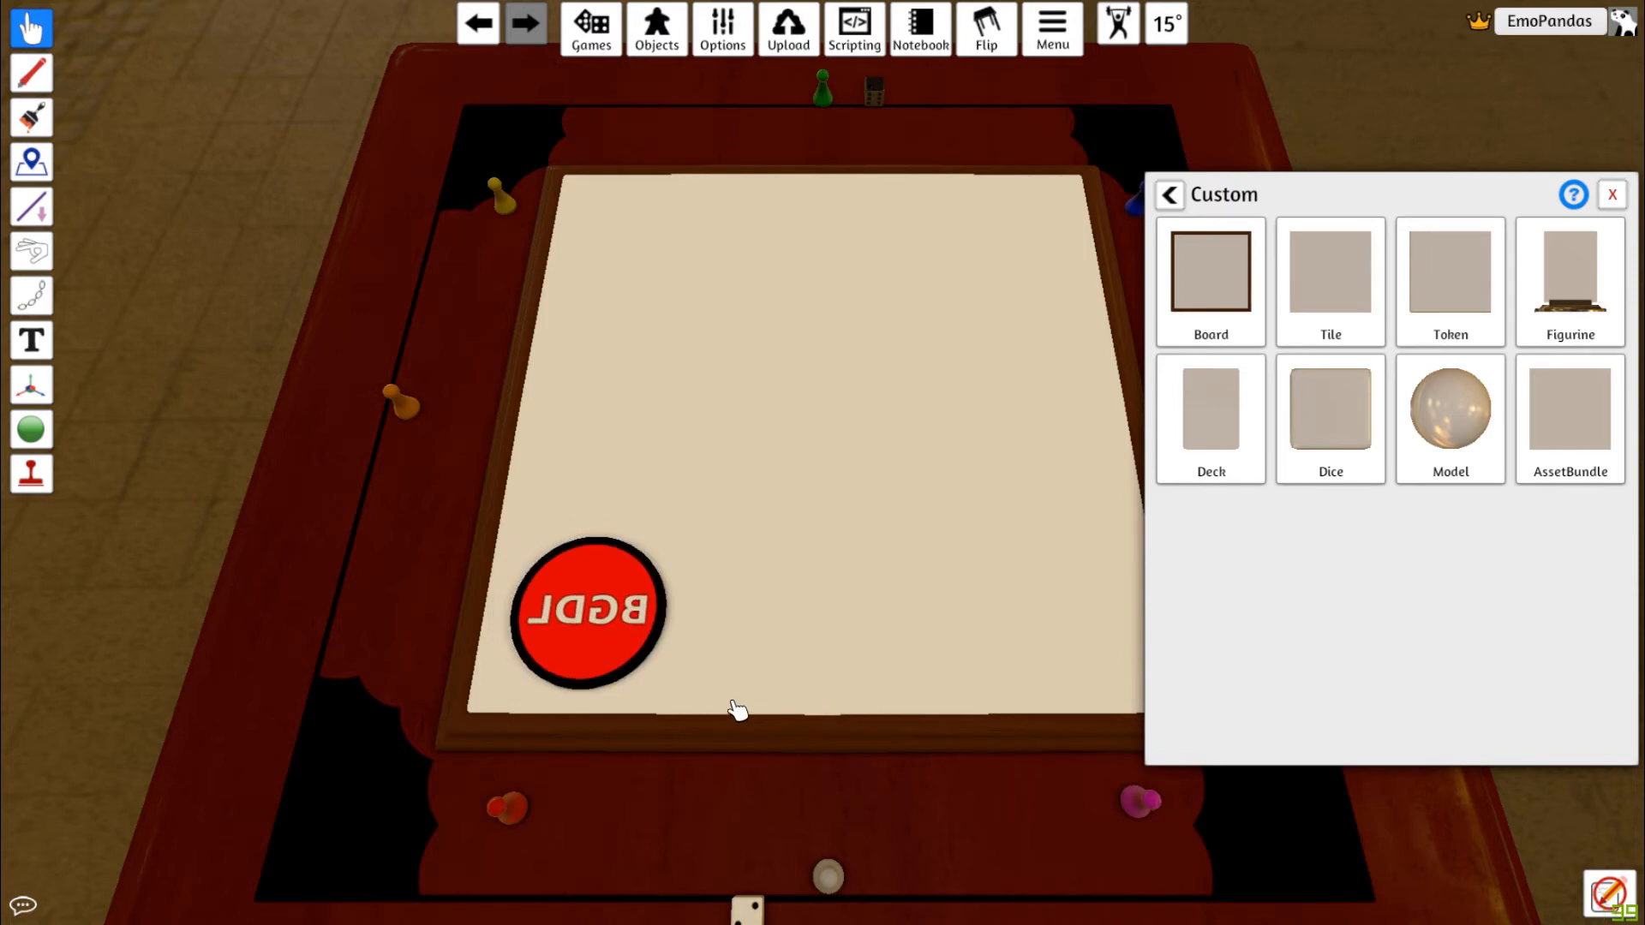
Reopen the token's custom import settings and close them without changes
{"action": "right_click", "coordinate": [631, 618]}
{"action": "left_click", "coordinate": [685, 625]}
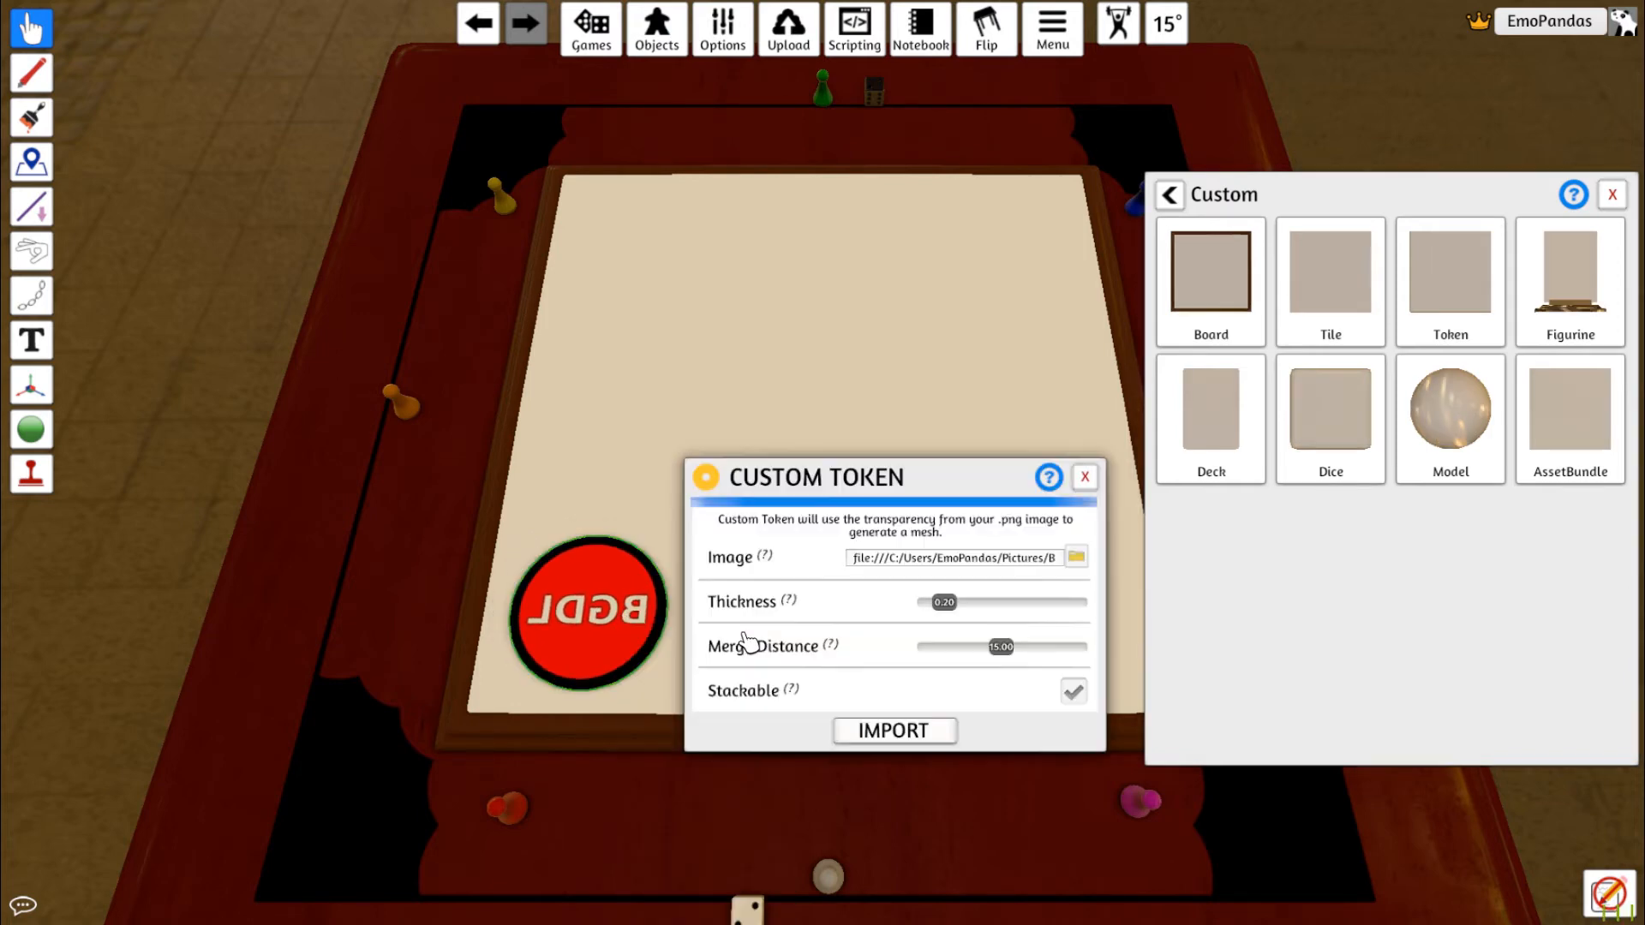
{"action": "left_click", "coordinate": [1087, 478]}
Flip the token face-up again and move it toward the middle of the board
{"action": "key", "text": "f"}
{"action": "left_click_drag", "start_coordinate": [597, 645], "coordinate": [745, 477]}
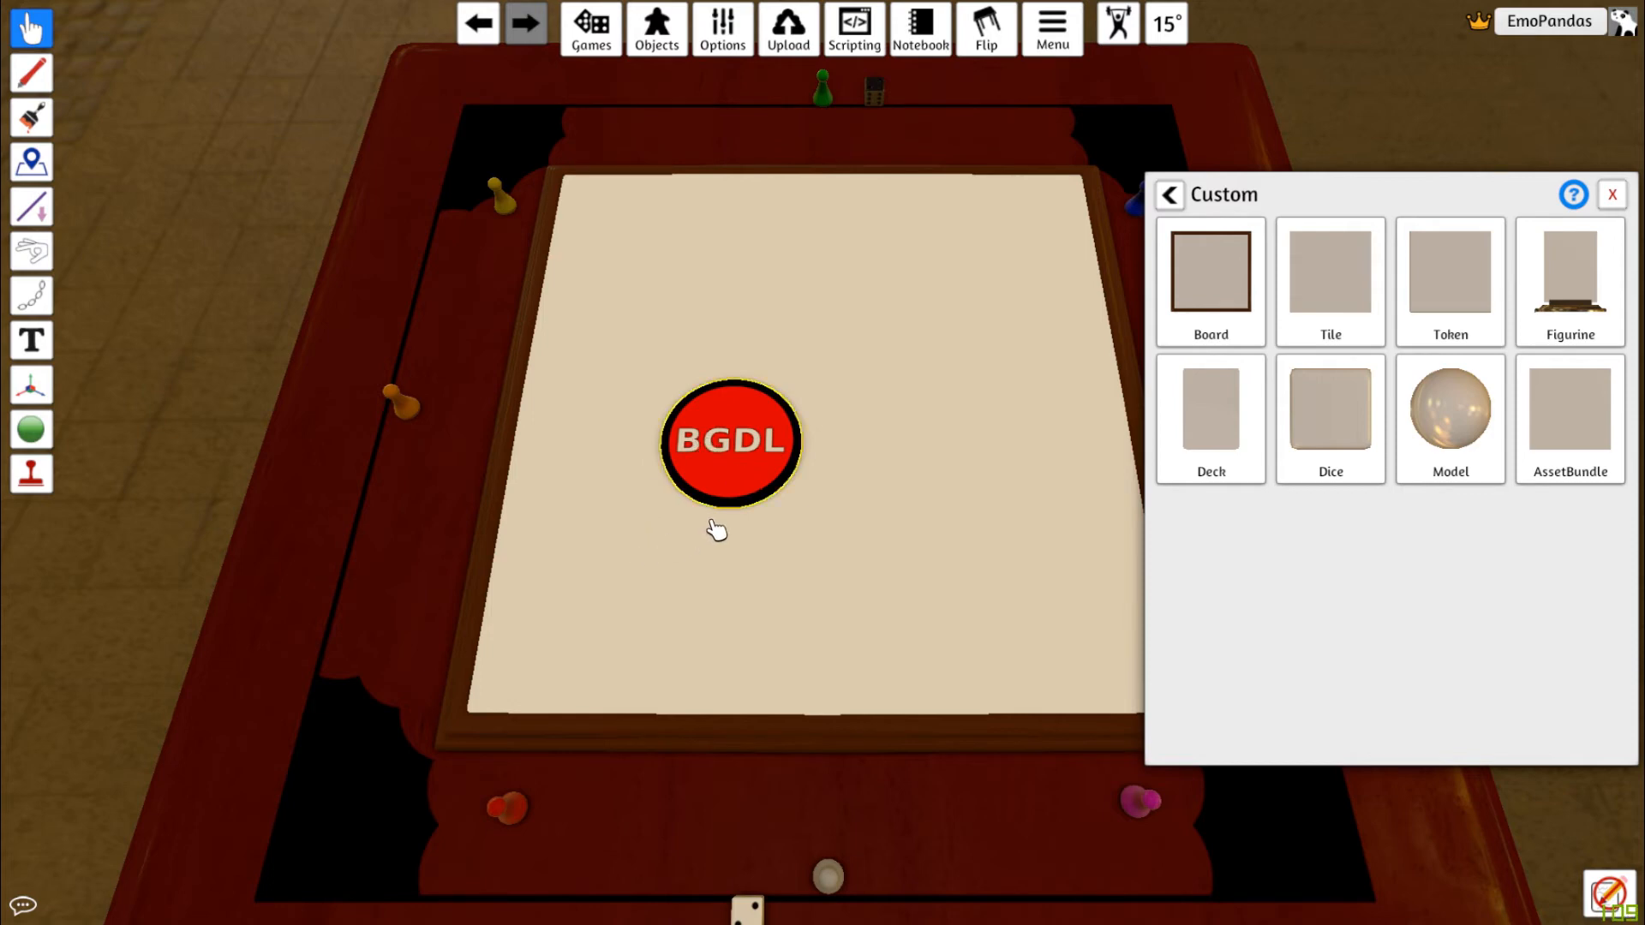
{"action": "left_click_drag", "start_coordinate": [754, 467], "coordinate": [687, 496]}
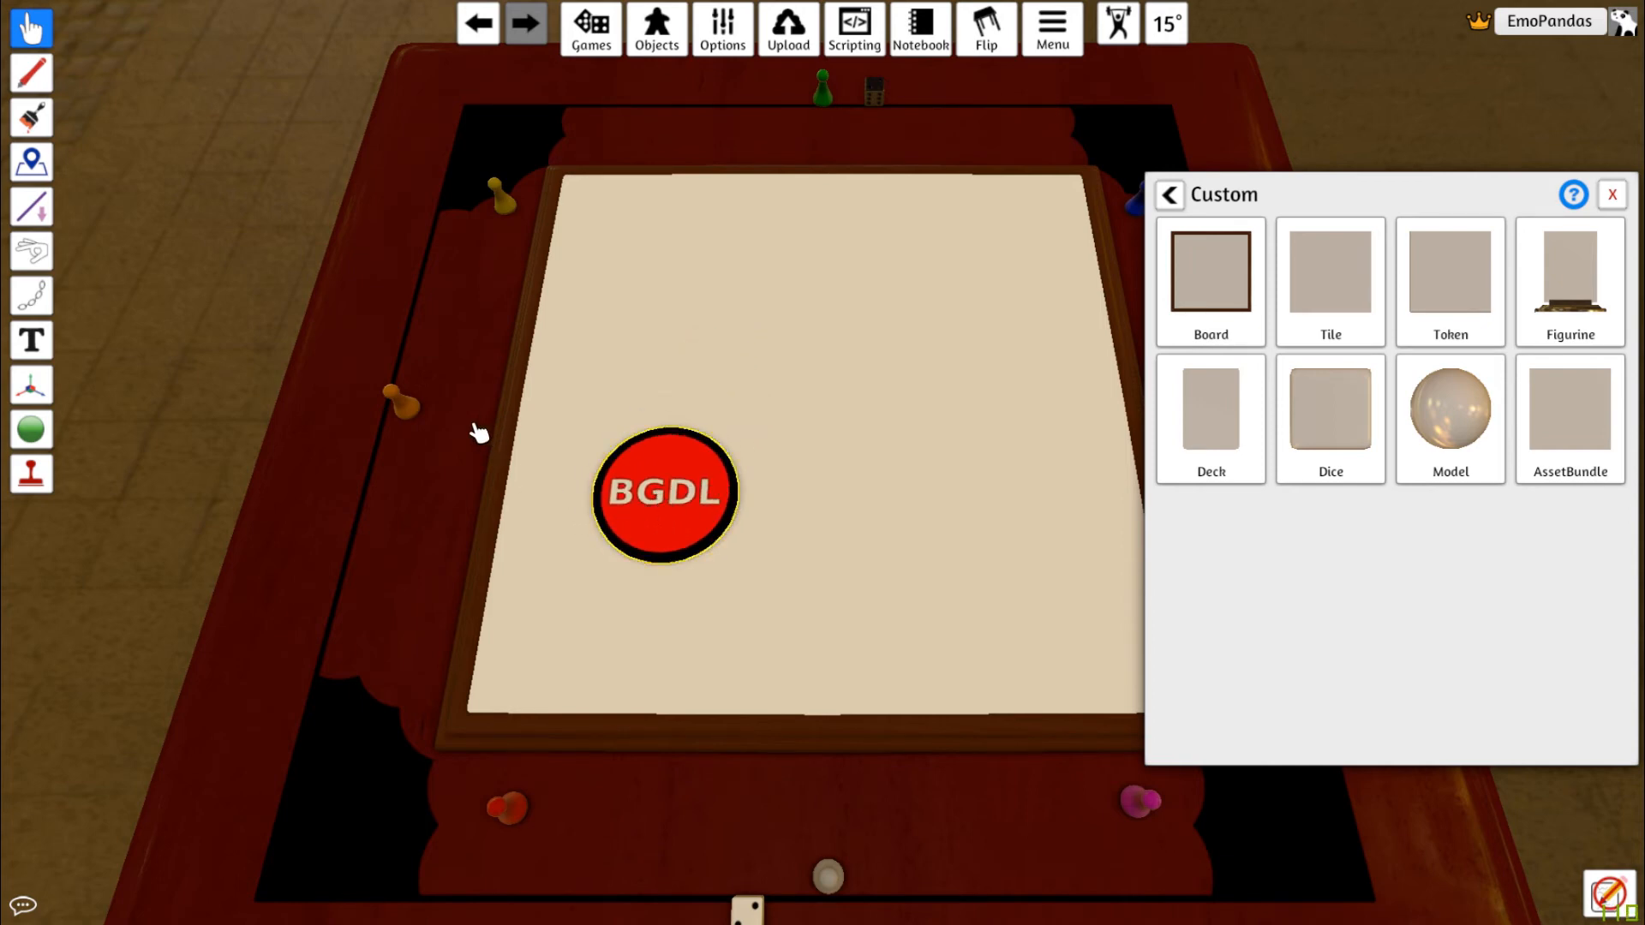
Place the orange pawn on the token to compare their sizes, then move the pawn off again
{"action": "left_click_drag", "start_coordinate": [461, 428], "coordinate": [651, 490]}
{"action": "scroll", "coordinate": [679, 551], "scroll_direction": "up", "scroll_amount": 6}
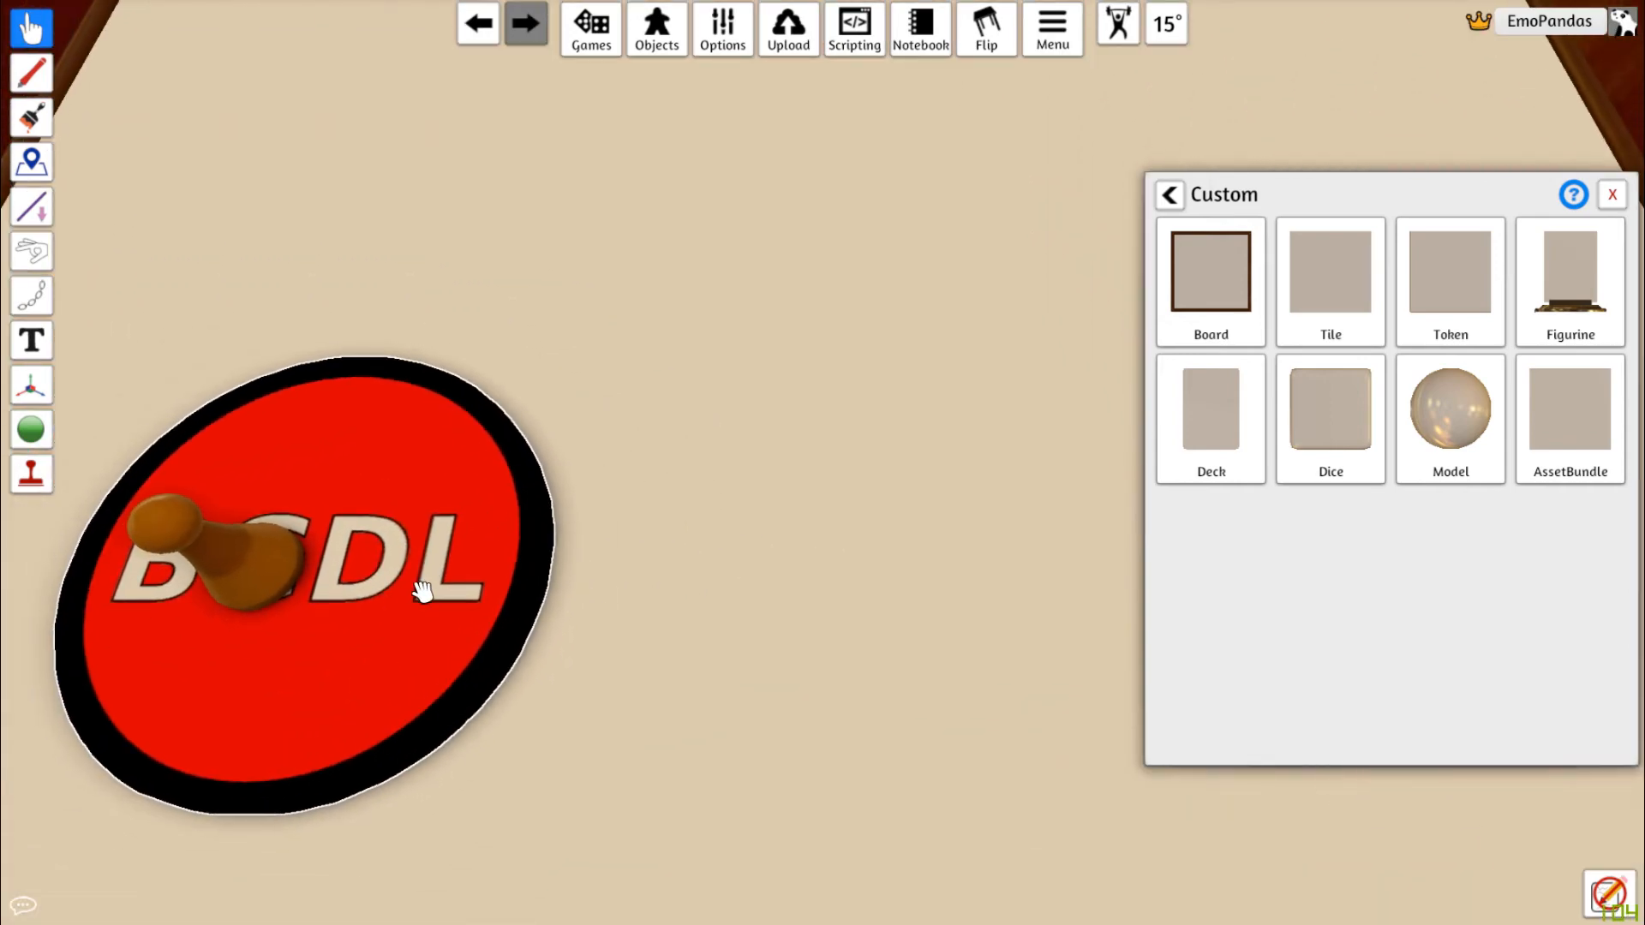
{"action": "left_click_drag", "start_coordinate": [283, 558], "coordinate": [295, 225]}
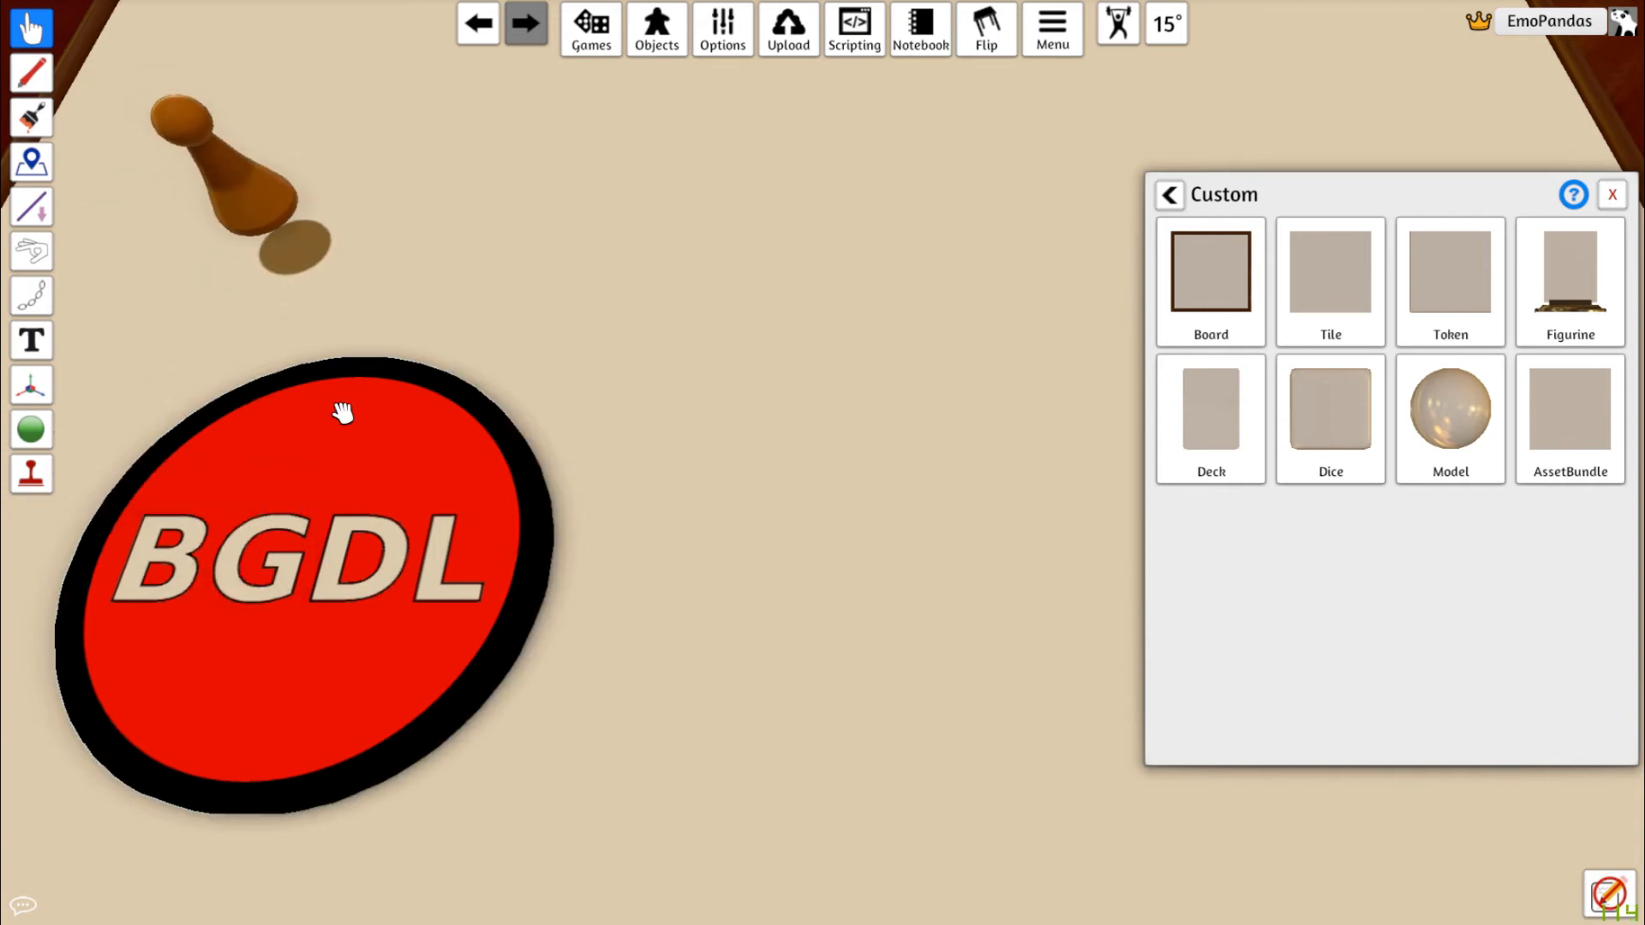
{"action": "left_click_drag", "start_coordinate": [472, 524], "coordinate": [765, 480]}
{"action": "scroll", "coordinate": [806, 548], "scroll_direction": "down", "scroll_amount": 6}
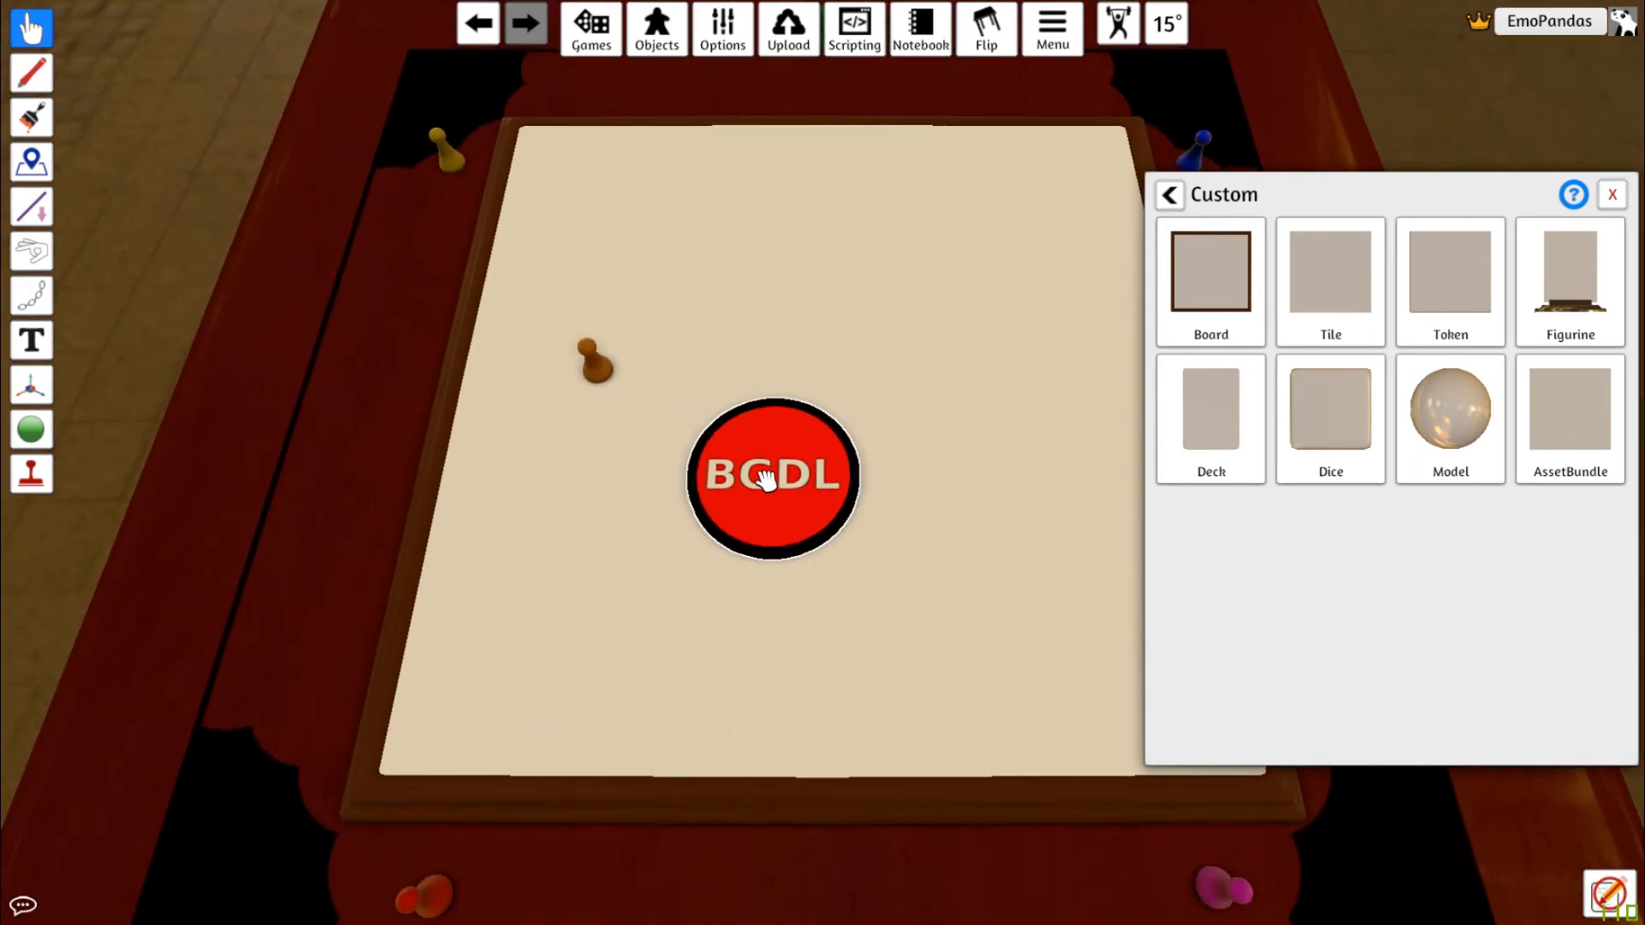
Scale the token up seven steps
{"action": "right_click", "coordinate": [784, 473]}
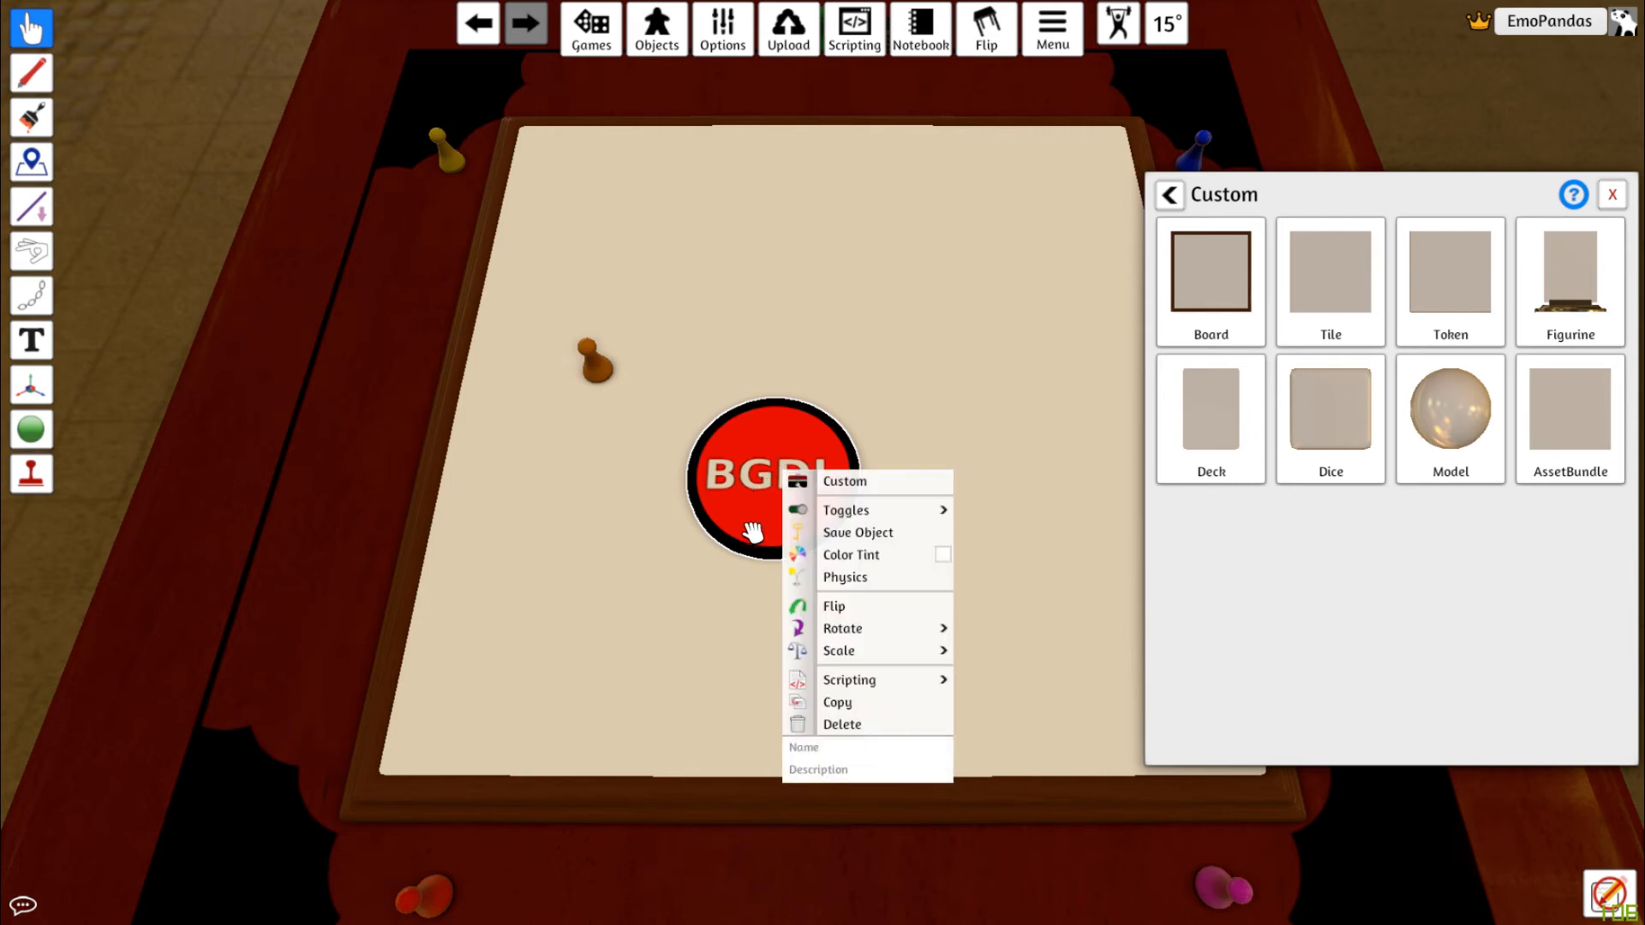
{"action": "mouse_move", "coordinate": [900, 656]}
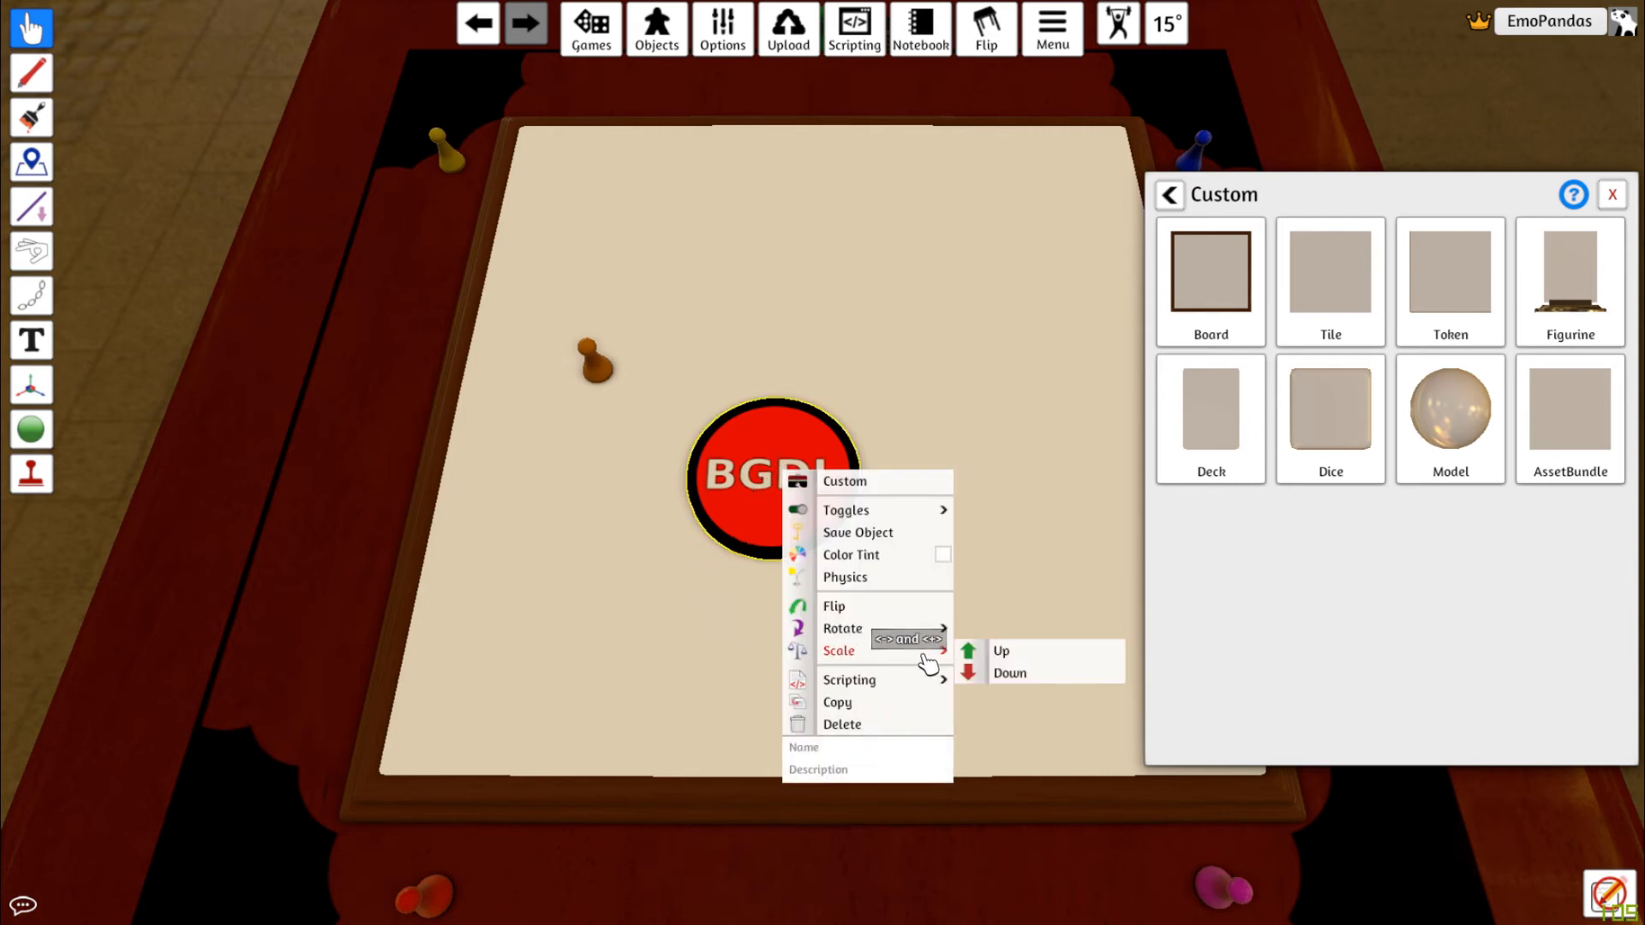
{"action": "left_click", "coordinate": [1027, 653]}
{"action": "left_click", "coordinate": [1032, 658]}
{"action": "left_click", "coordinate": [1031, 658]}
{"action": "left_click", "coordinate": [1031, 658]}
{"action": "left_click", "coordinate": [1031, 658]}
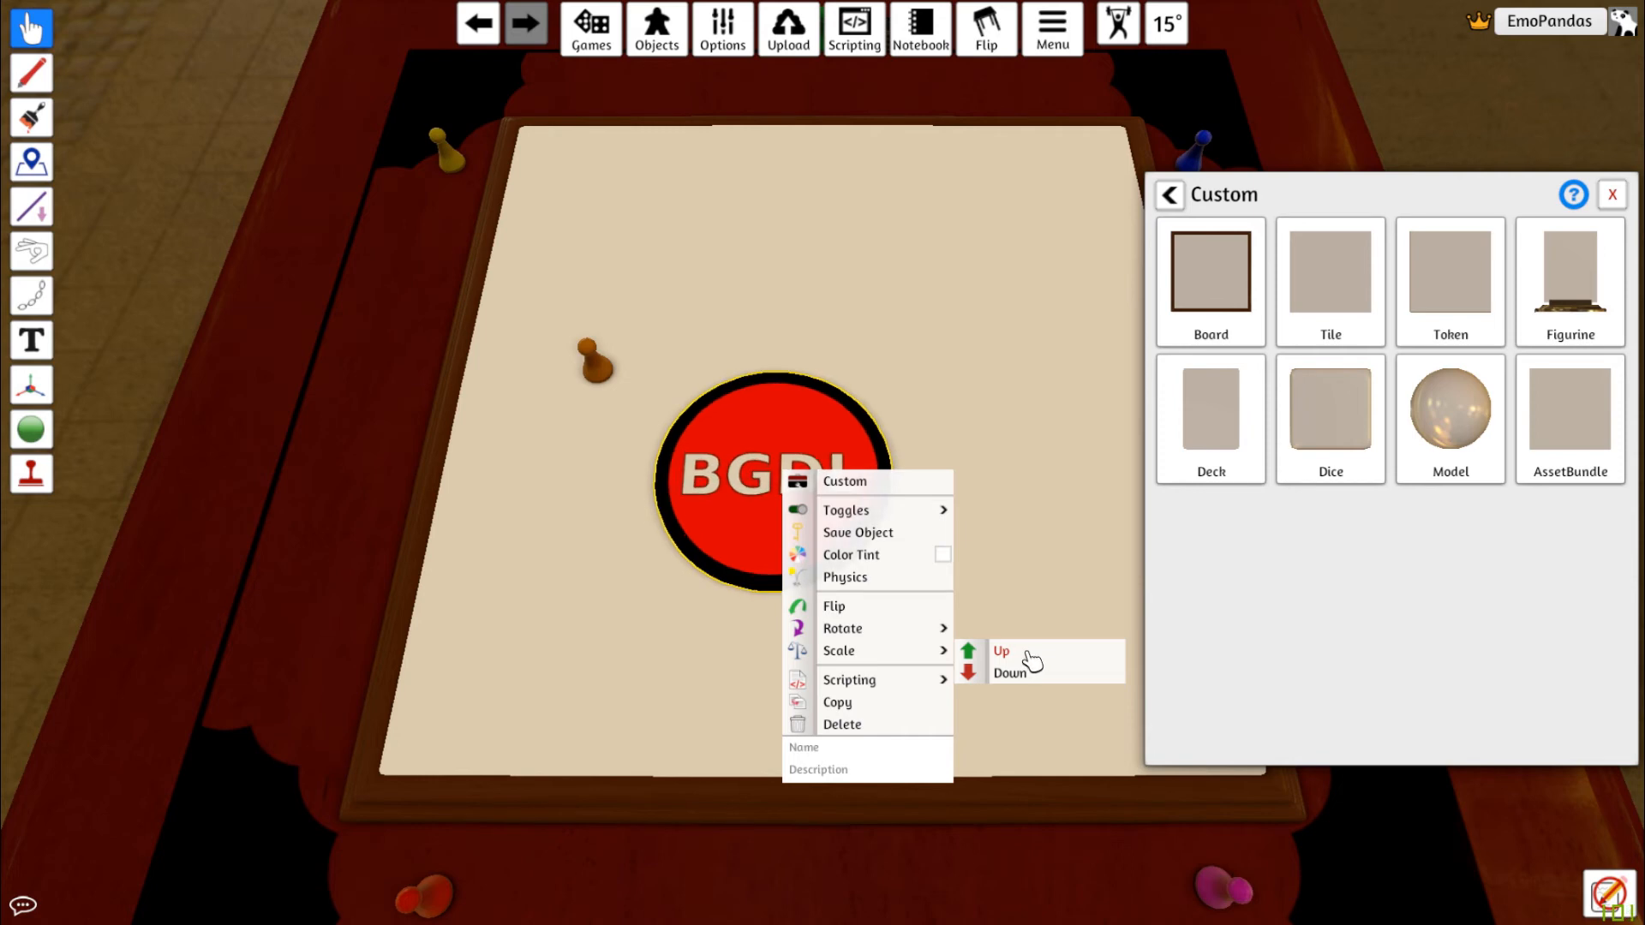
{"action": "left_click", "coordinate": [1032, 658]}
{"action": "left_click", "coordinate": [1031, 658]}
{"action": "left_click", "coordinate": [1031, 658]}
{"action": "left_click", "coordinate": [1031, 658]}
{"action": "left_click", "coordinate": [1031, 656]}
{"action": "left_click", "coordinate": [1030, 657]}
{"action": "left_click", "coordinate": [1031, 656]}
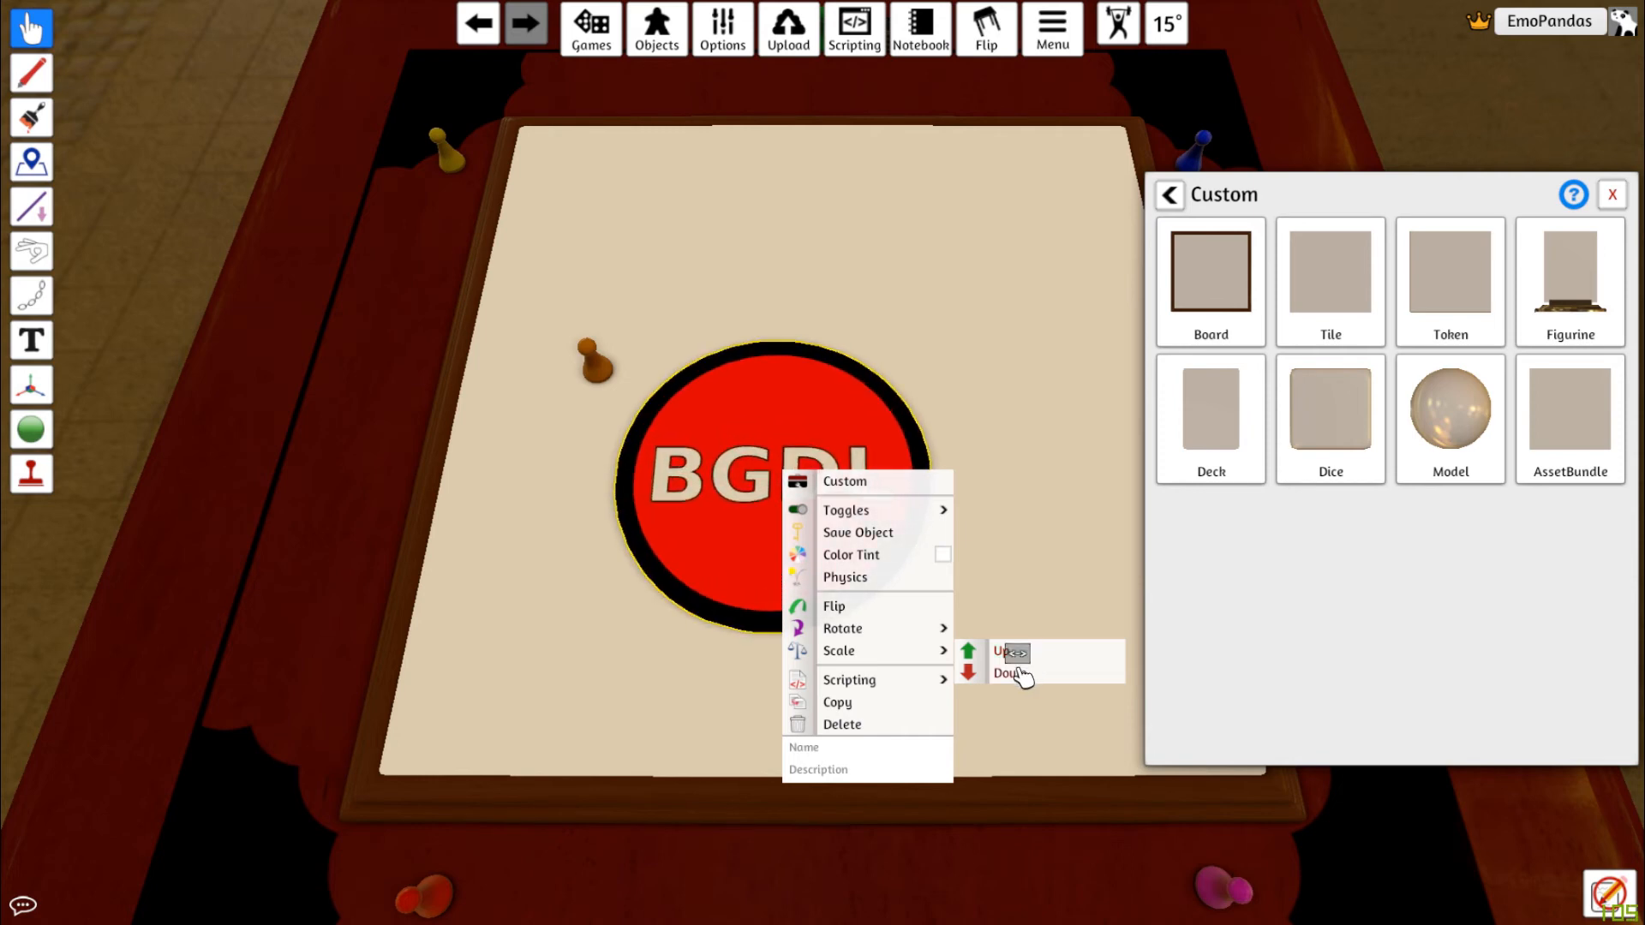
Scale the token back down four steps
{"action": "left_click", "coordinate": [1021, 675]}
{"action": "left_click", "coordinate": [1021, 675]}
{"action": "left_click", "coordinate": [1022, 675]}
{"action": "left_click", "coordinate": [1021, 676]}
Scale the token down nine more steps
{"action": "left_click", "coordinate": [1021, 675]}
{"action": "left_click", "coordinate": [1021, 675]}
{"action": "left_click", "coordinate": [1022, 675]}
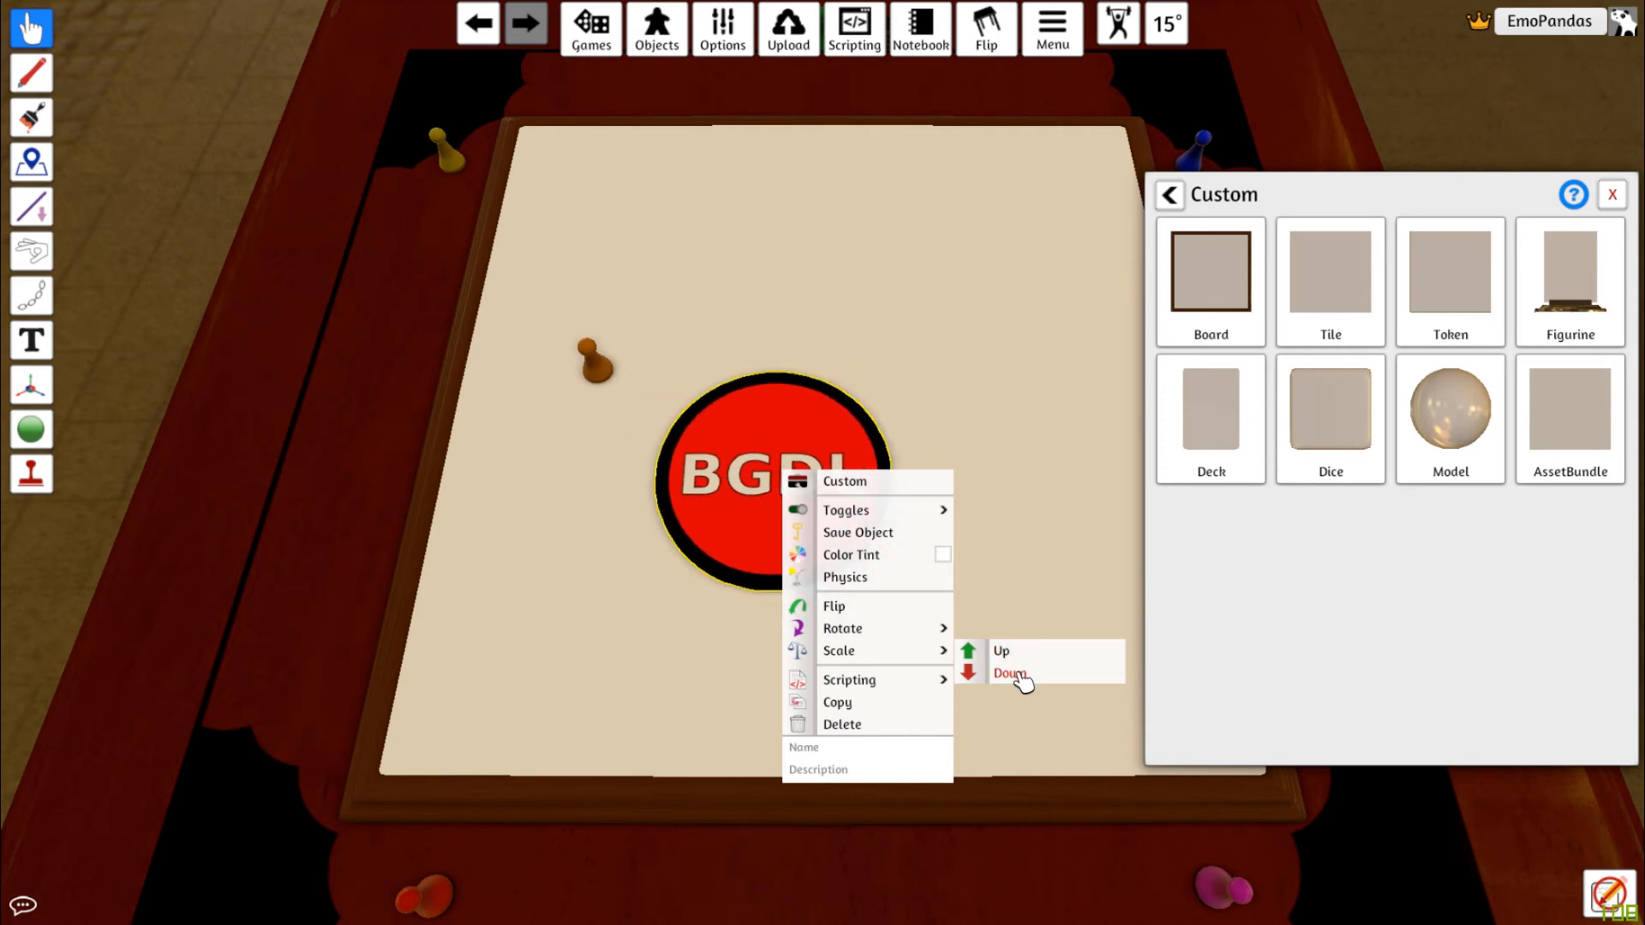
{"action": "left_click", "coordinate": [1021, 675]}
{"action": "left_click", "coordinate": [1022, 676]}
{"action": "left_click", "coordinate": [1021, 675]}
{"action": "left_click", "coordinate": [1021, 675]}
{"action": "left_click", "coordinate": [1022, 675]}
{"action": "left_click", "coordinate": [1022, 675]}
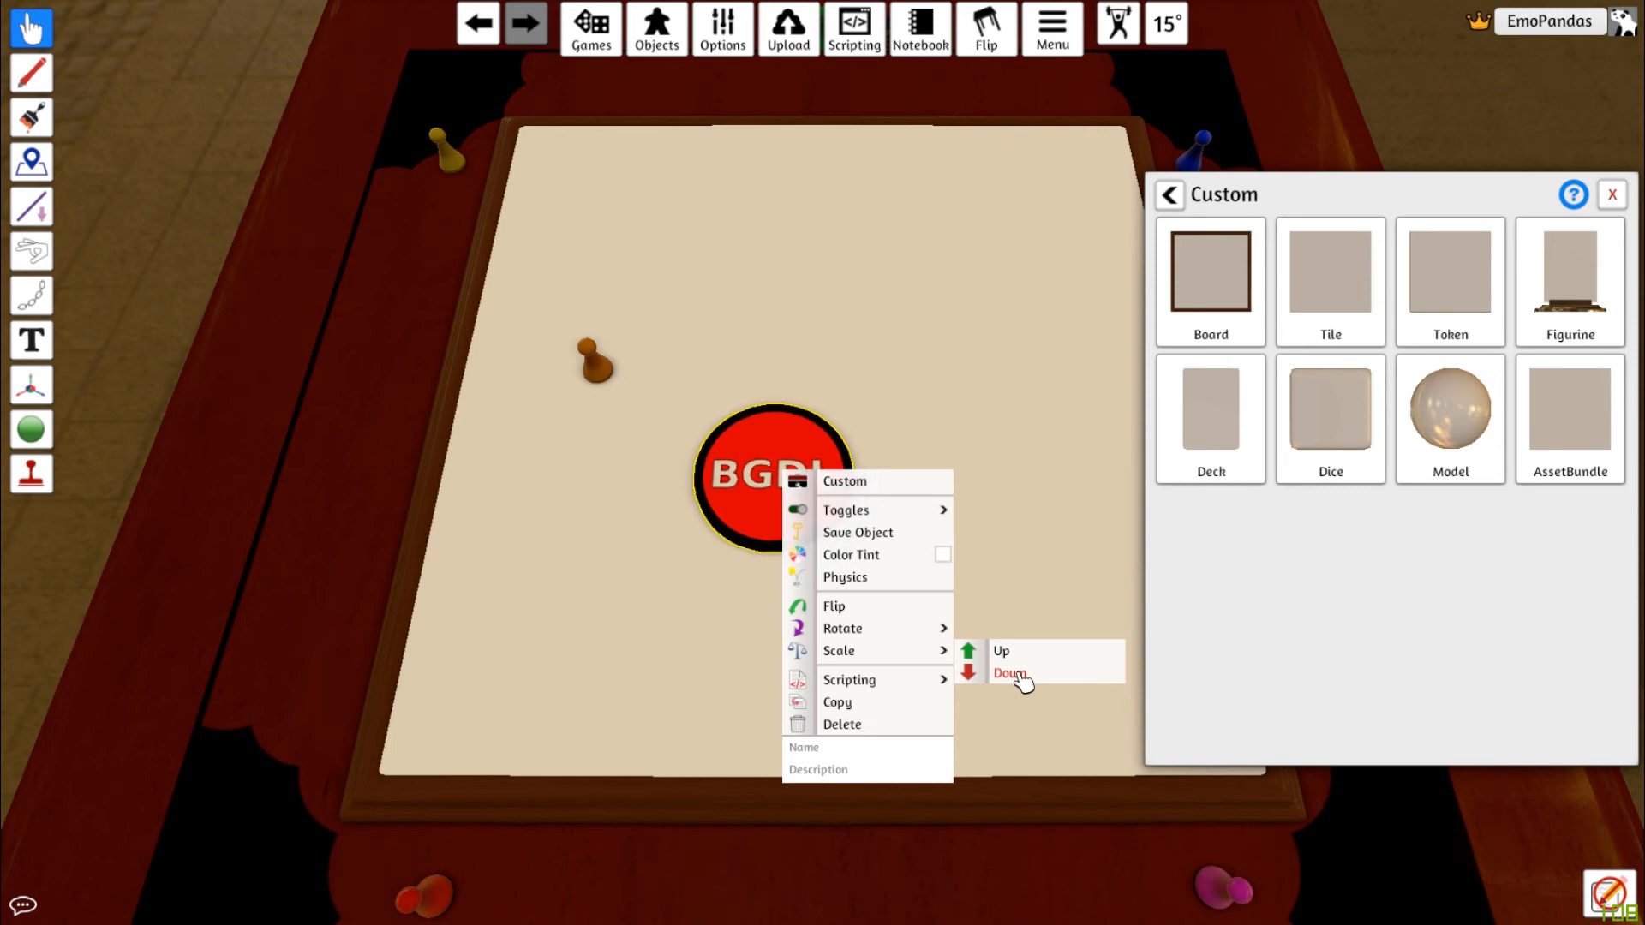
{"action": "left_click", "coordinate": [1022, 676]}
{"action": "left_click", "coordinate": [1021, 675]}
{"action": "left_click", "coordinate": [1021, 675]}
{"action": "left_click", "coordinate": [1021, 675]}
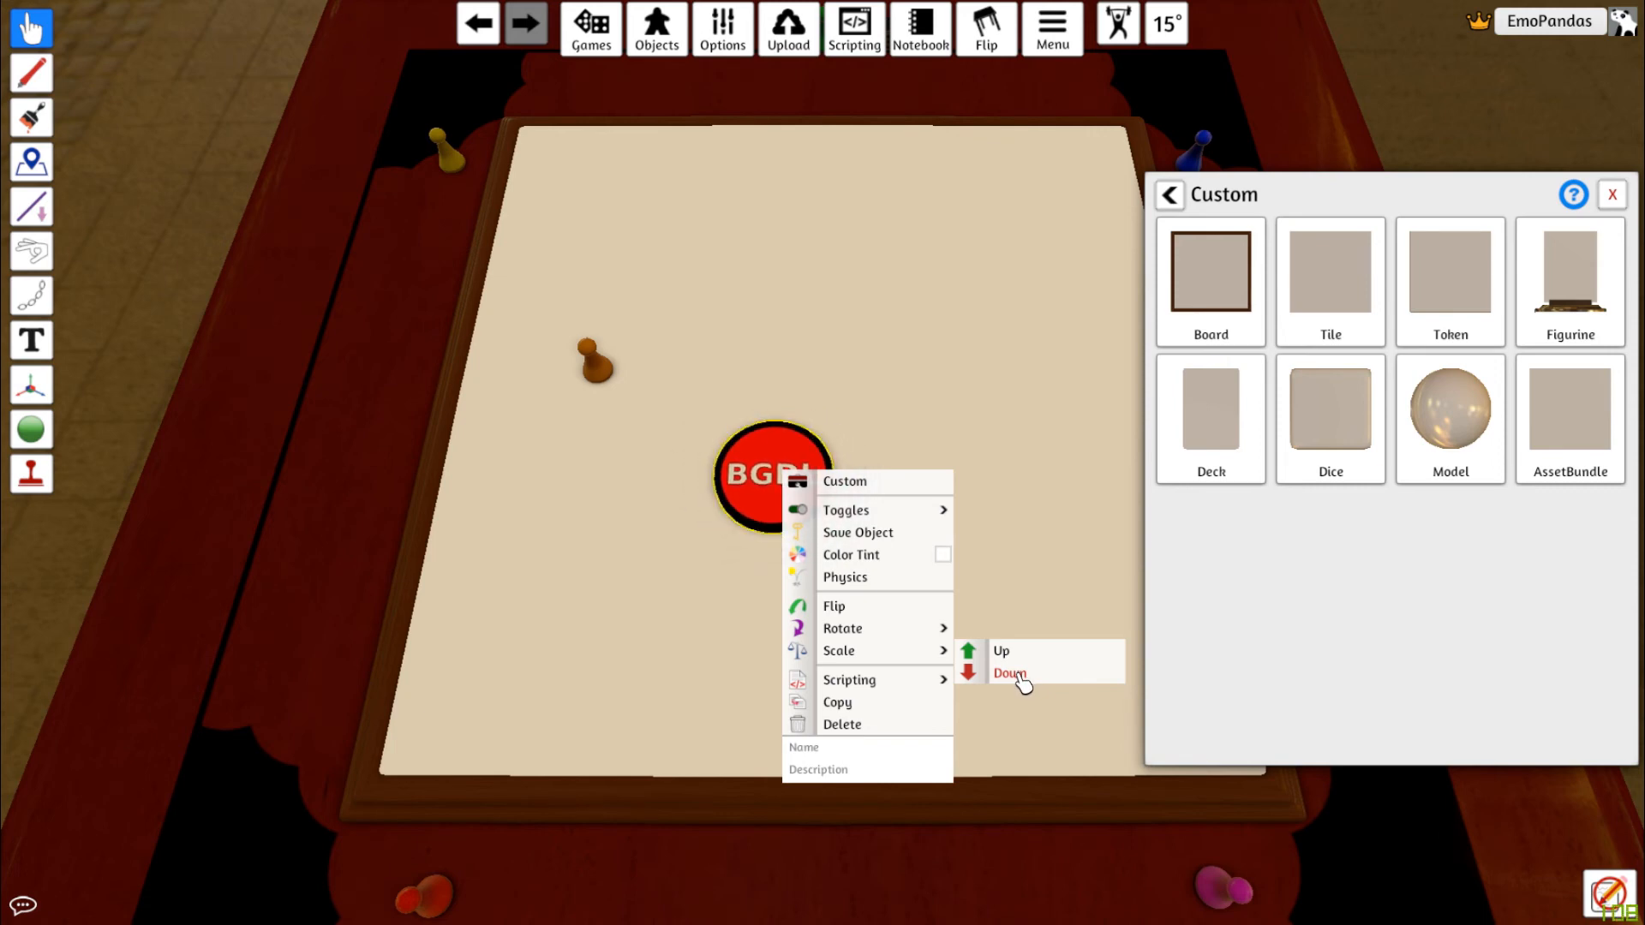
{"action": "left_click", "coordinate": [1019, 676]}
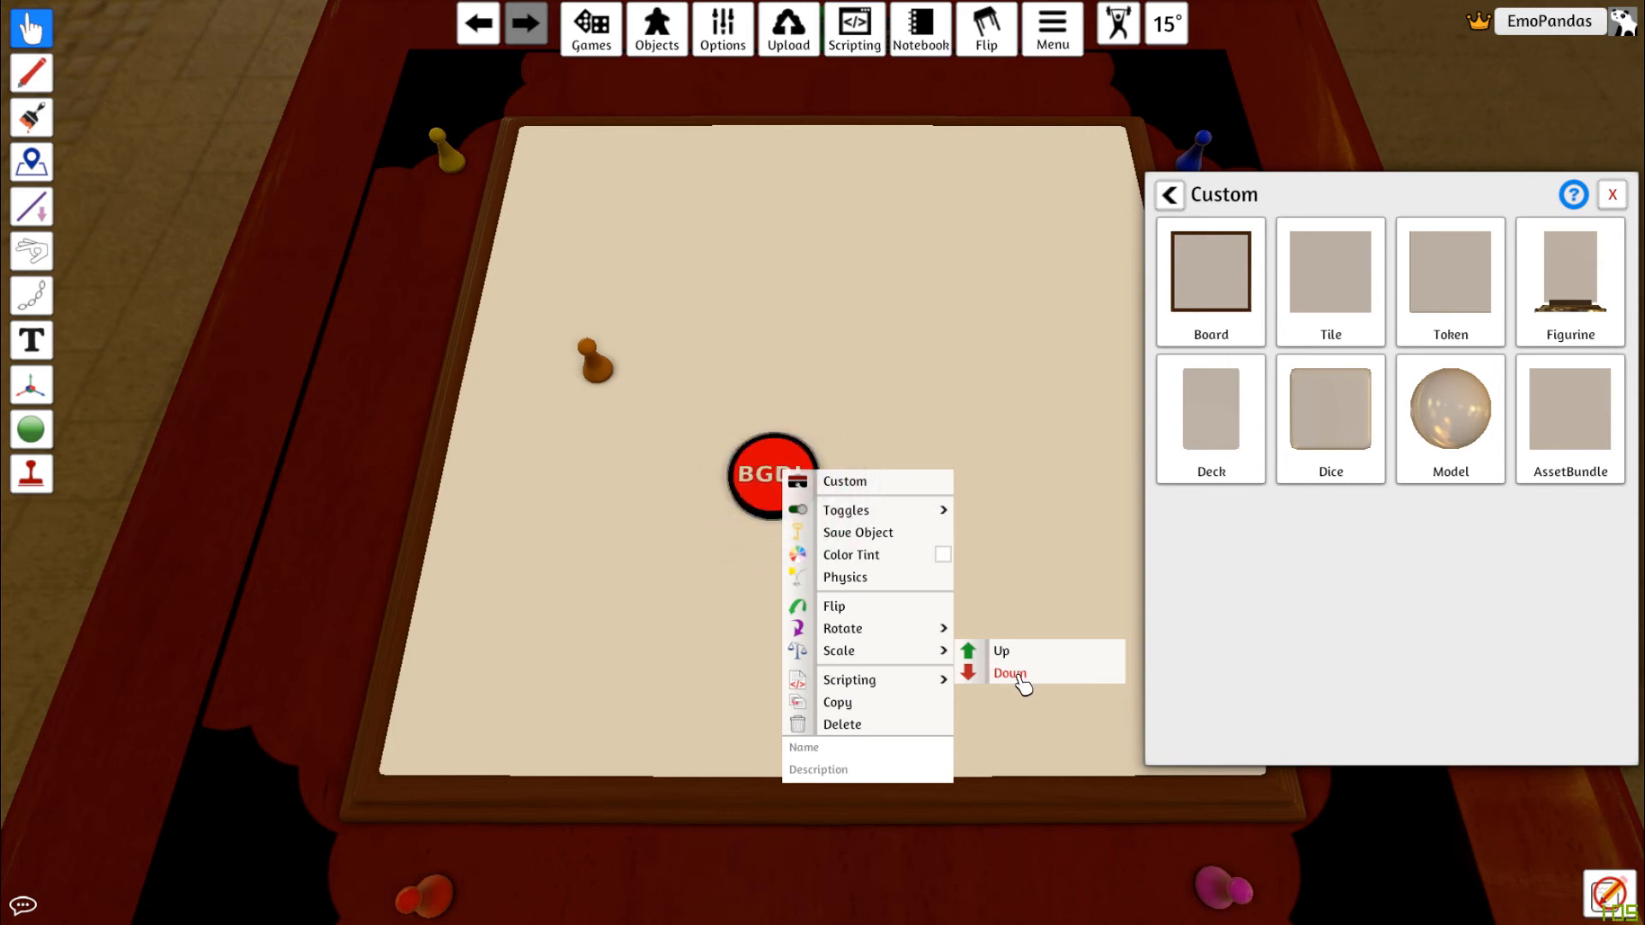
{"action": "left_click", "coordinate": [1052, 541]}
Rescale the token with the orange pawn resting on it for comparison, then move the pawn aside
{"action": "left_click_drag", "start_coordinate": [606, 370], "coordinate": [778, 485]}
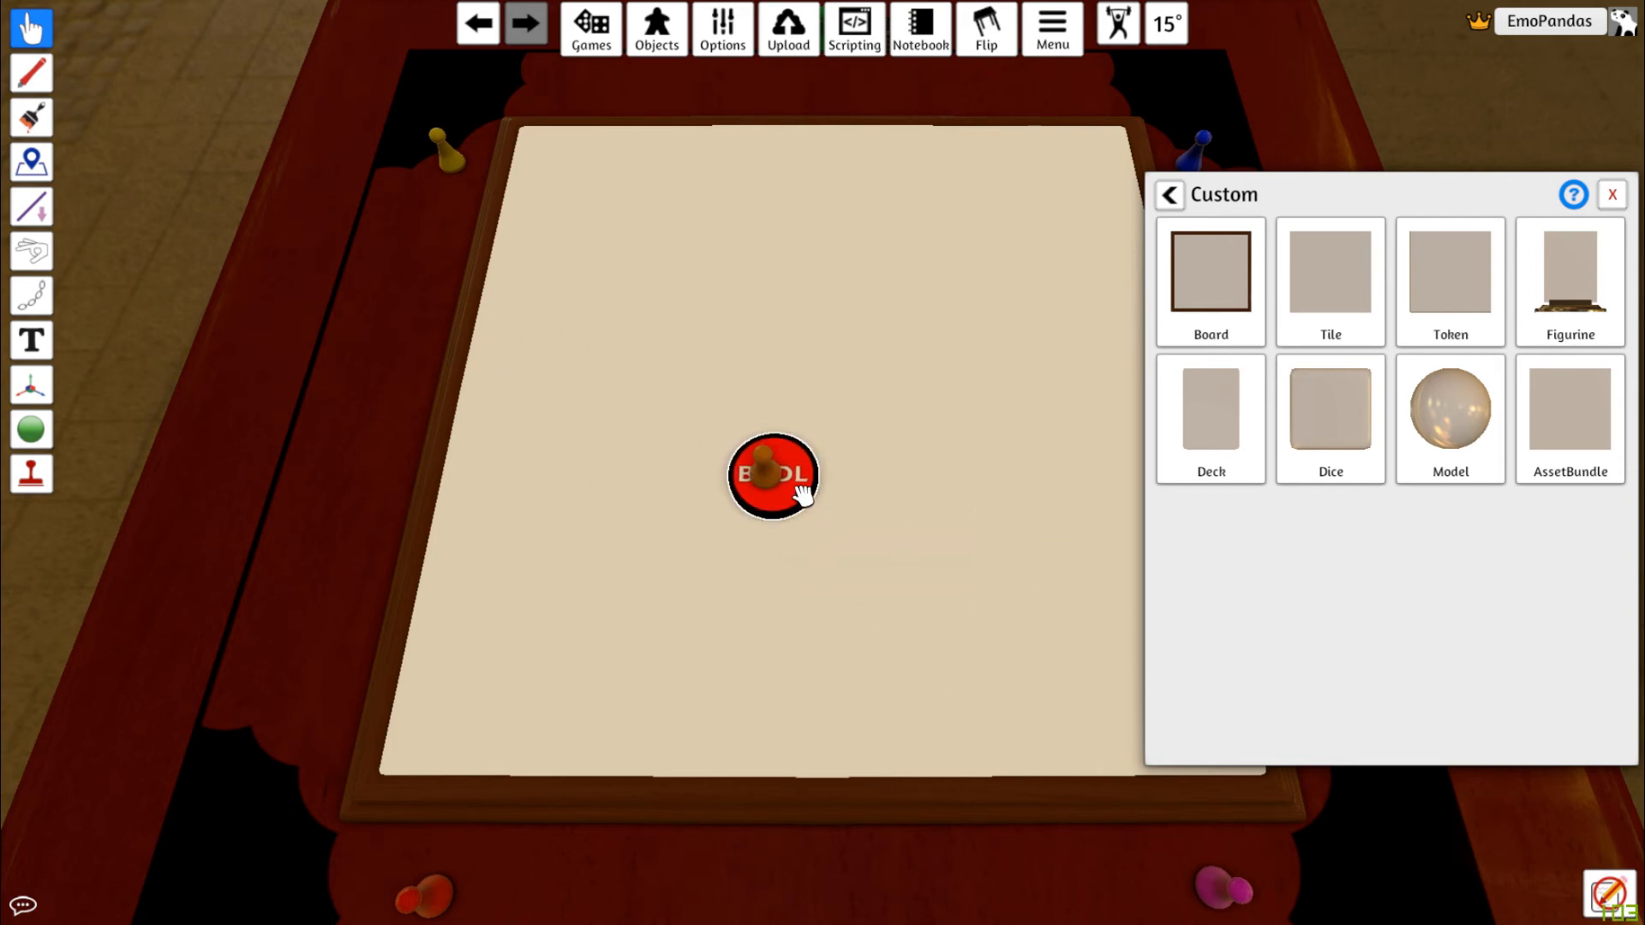
{"action": "right_click", "coordinate": [803, 496]}
{"action": "mouse_move", "coordinate": [947, 672]}
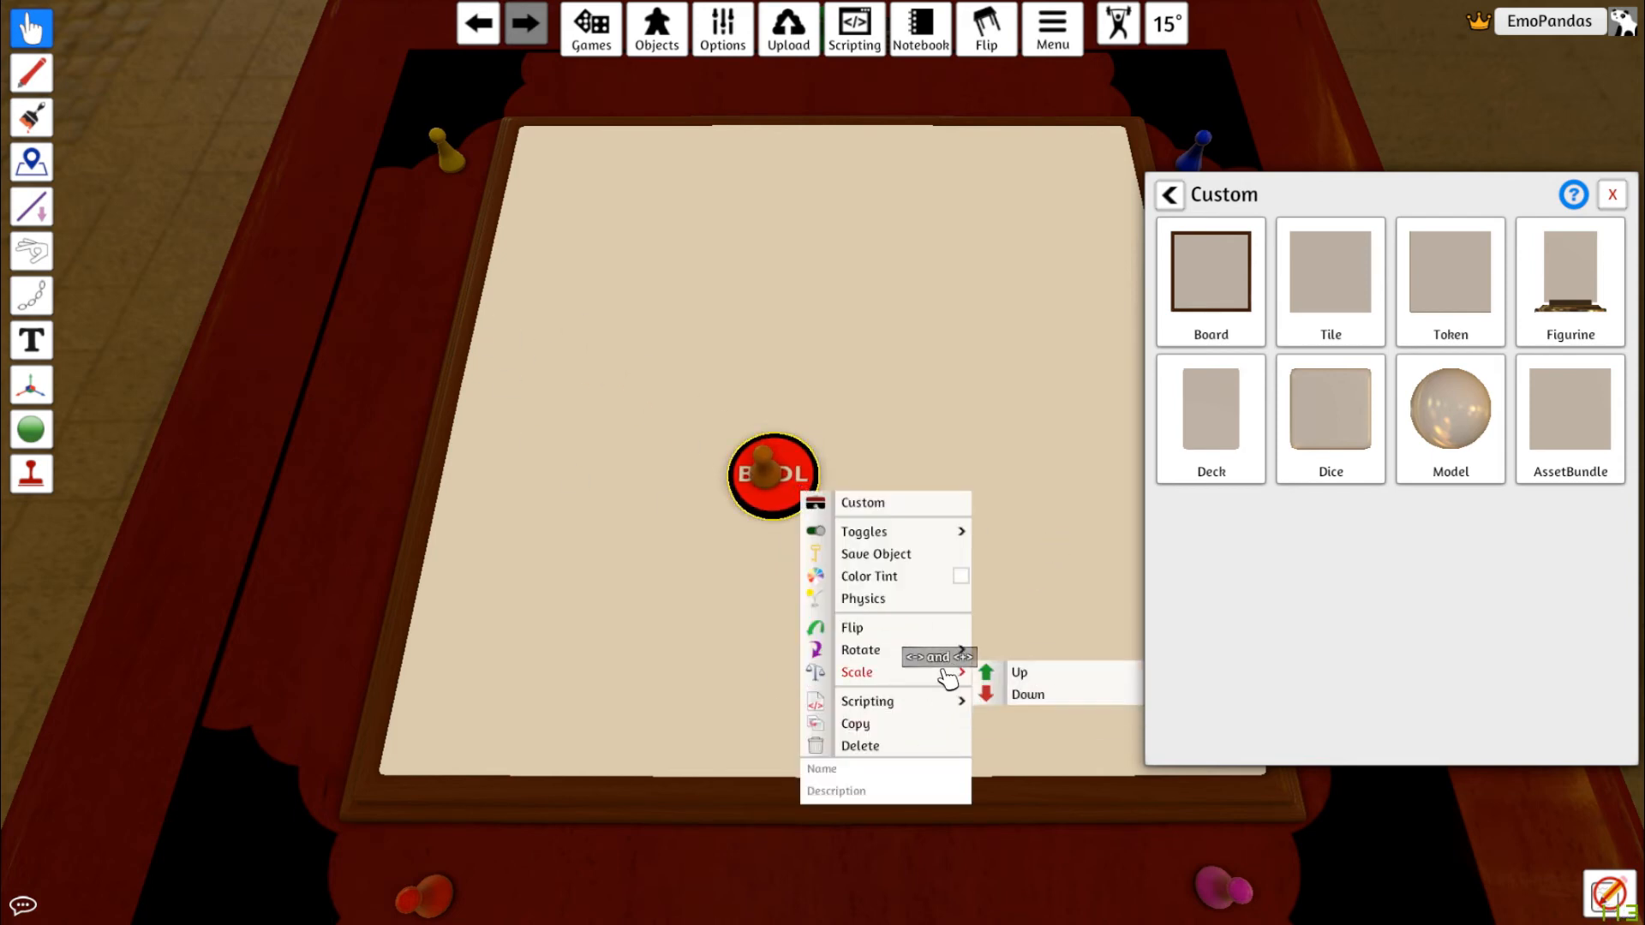
{"action": "left_click", "coordinate": [1028, 694]}
{"action": "left_click_drag", "start_coordinate": [771, 470], "coordinate": [573, 415]}
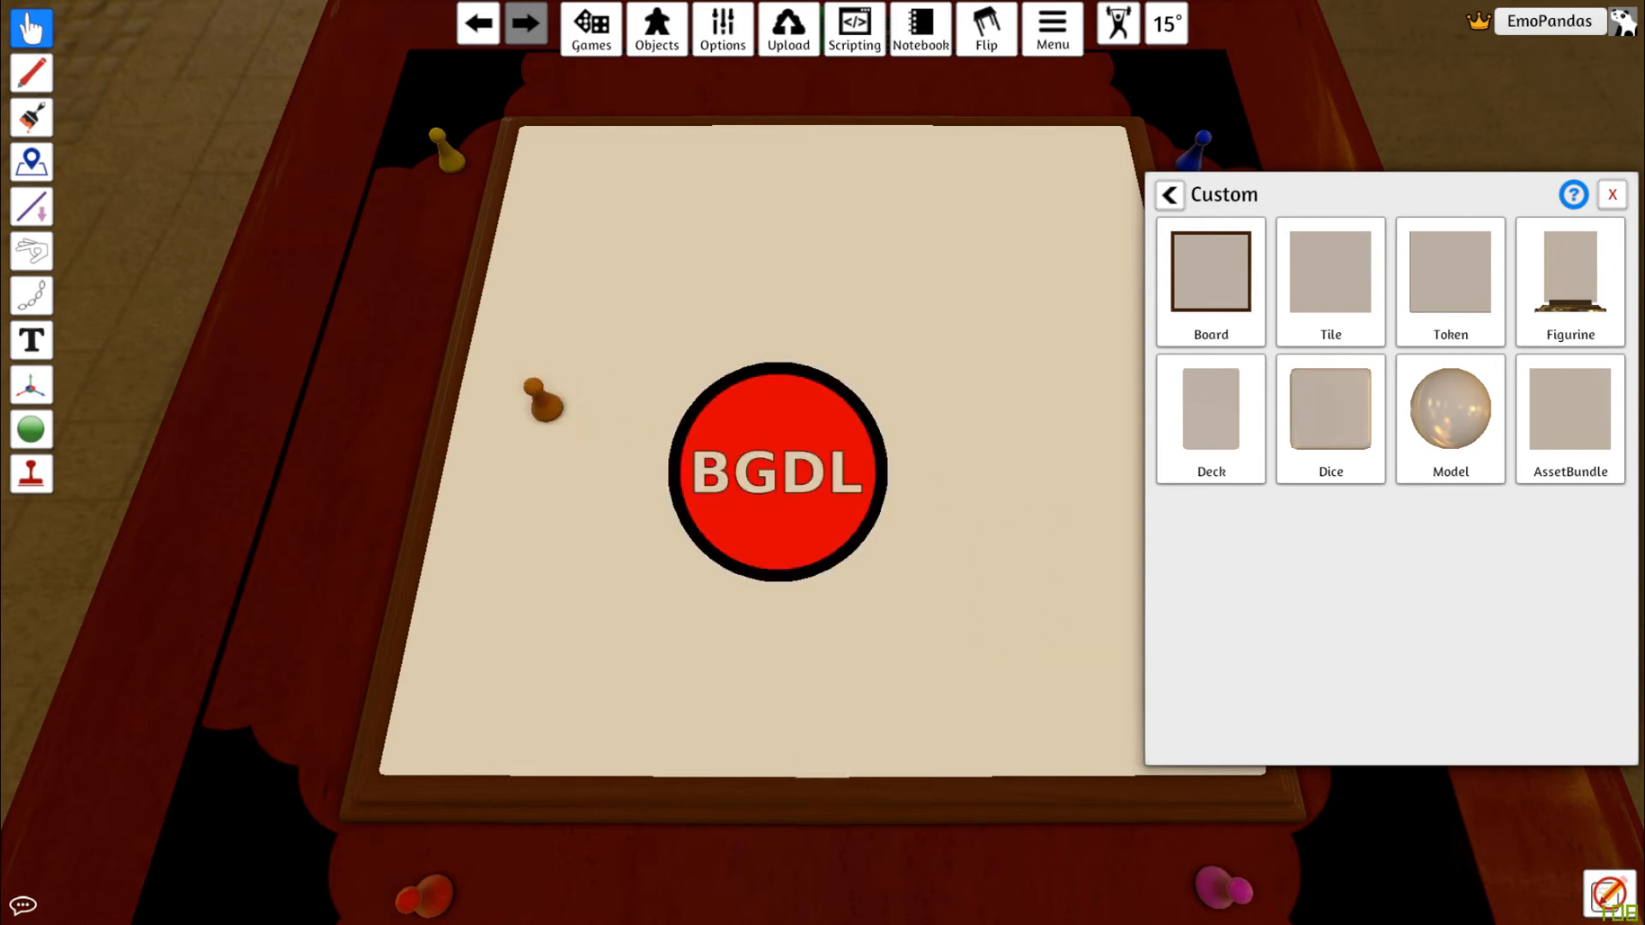
Reposition the token on the board, moving it toward the lower-left and then nudging it
{"action": "left_click_drag", "start_coordinate": [772, 489], "coordinate": [657, 635]}
{"action": "scroll", "coordinate": [771, 724], "scroll_direction": "up", "scroll_amount": 4}
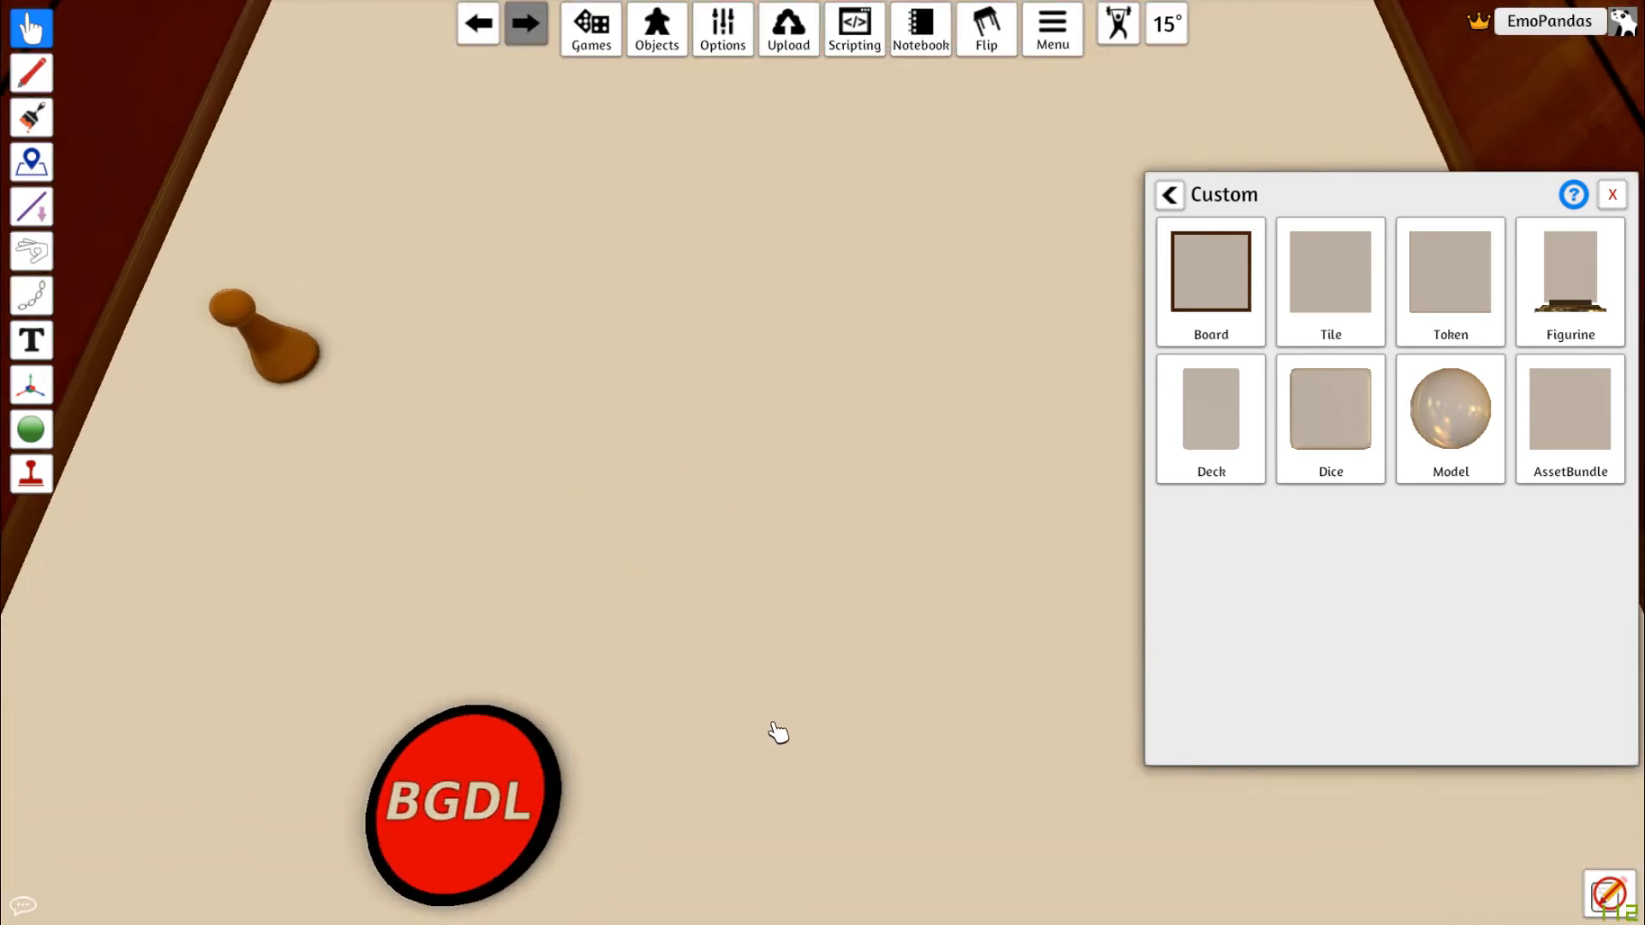
{"action": "key", "text": "s"}
{"action": "key", "text": "a"}
{"action": "left_click_drag", "start_coordinate": [772, 428], "coordinate": [801, 442]}
Flip the token over and back, then rotate it three steps one way and three steps back
{"action": "key", "text": "f"}
{"action": "key", "text": "f"}
{"action": "key", "text": "q"}
{"action": "key", "text": "q"}
{"action": "key", "text": "q"}
{"action": "key", "text": "q"}
{"action": "key", "text": "e"}
{"action": "key", "text": "e"}
{"action": "key", "text": "e"}
{"action": "key", "text": "e"}
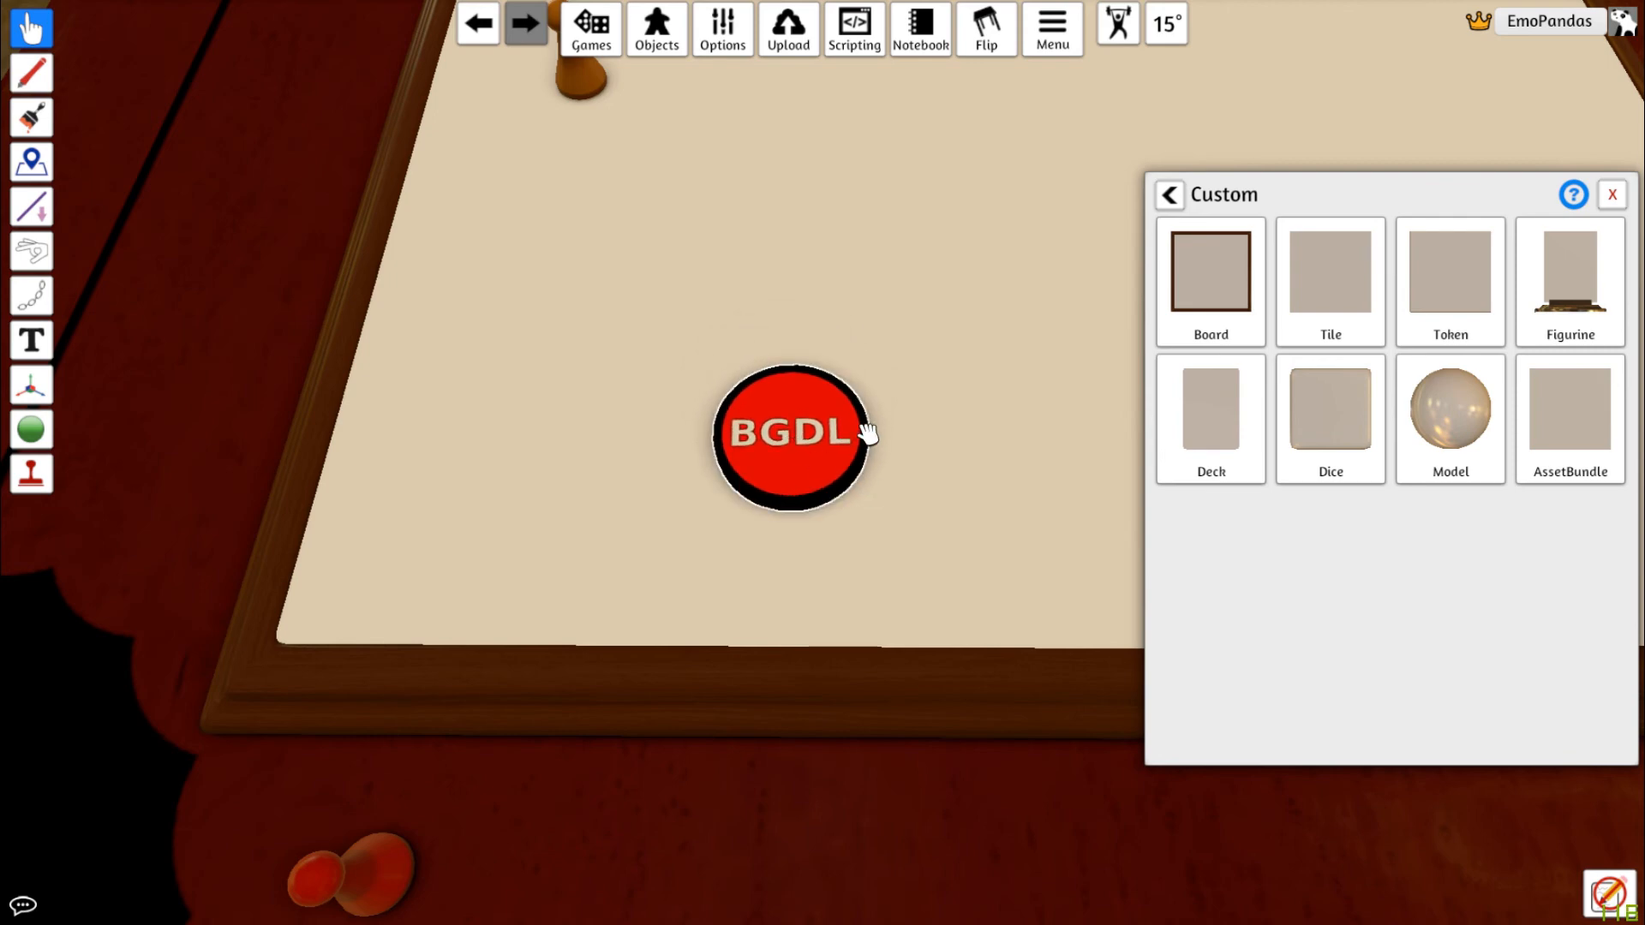